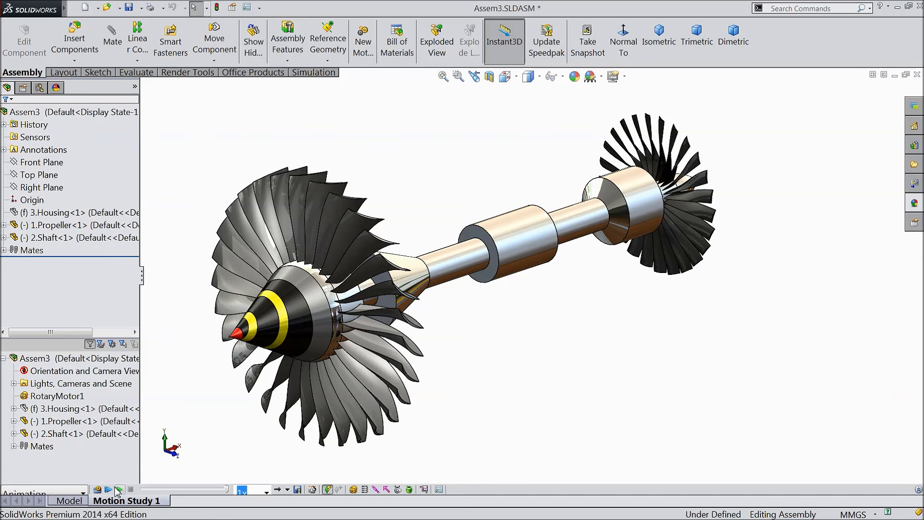
Step: Play the motion study animation of the turbine assembly
left_click(120, 490)
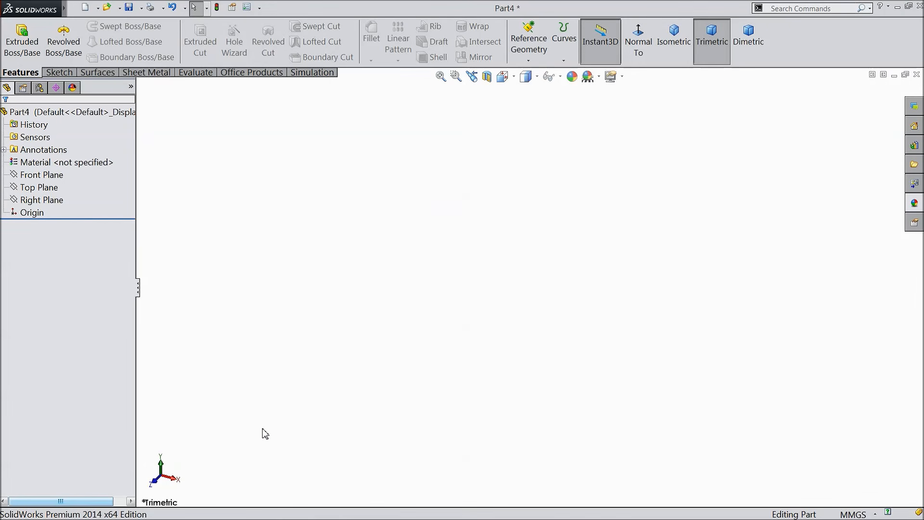
Step: Create a reference plane offset 60 mm above the Top Plane
left_click(52, 191)
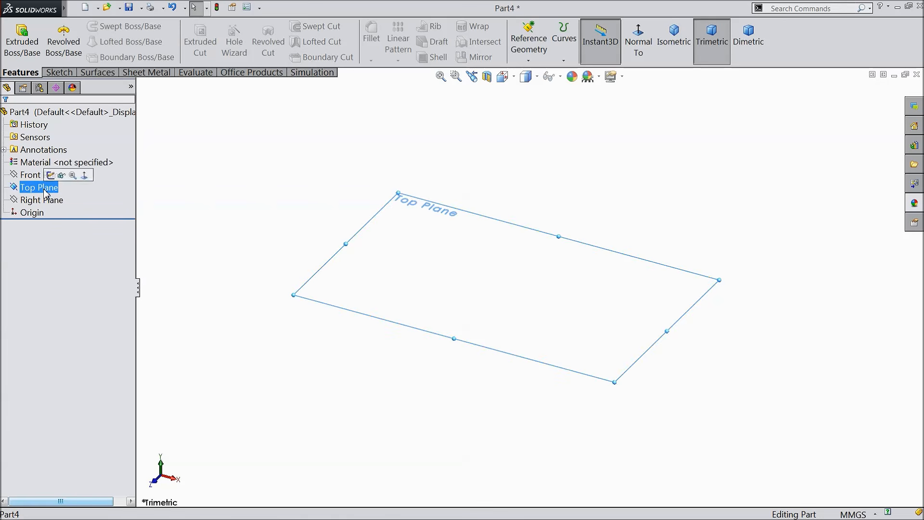
left_click(59, 73)
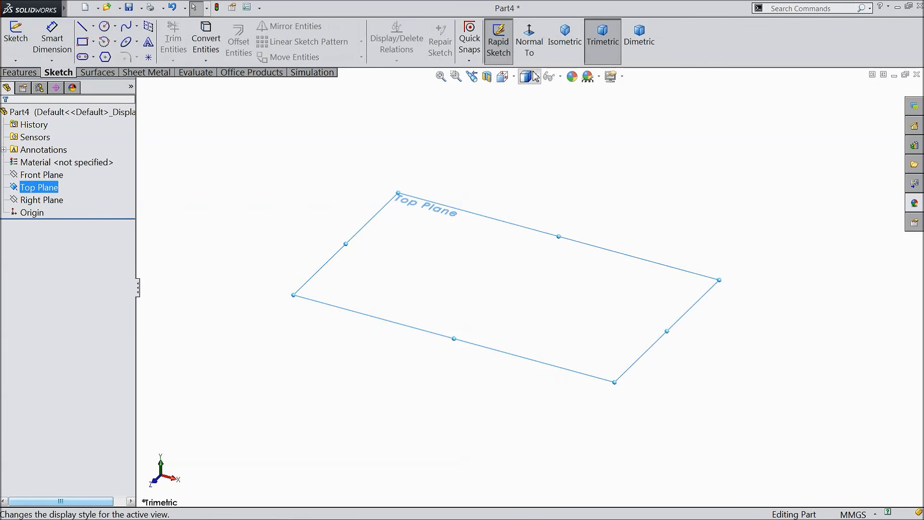
left_click(21, 72)
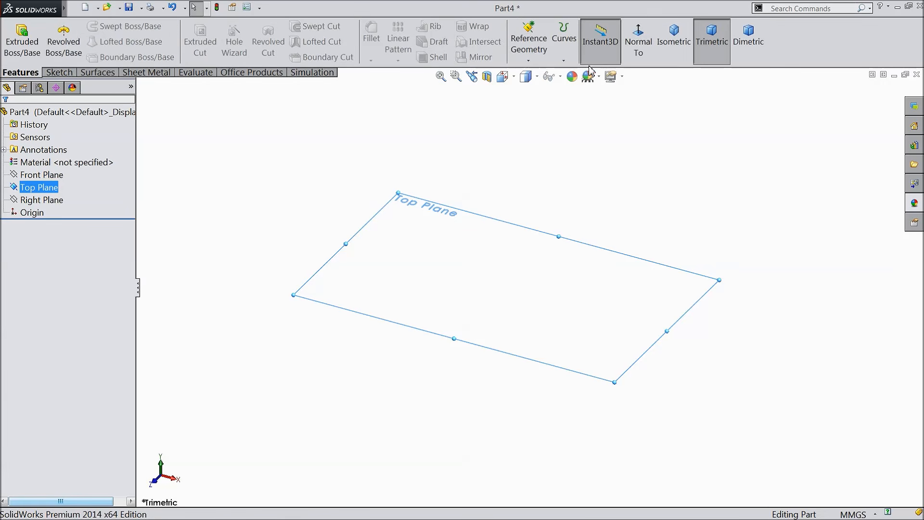
left_click(528, 60)
left_click(534, 73)
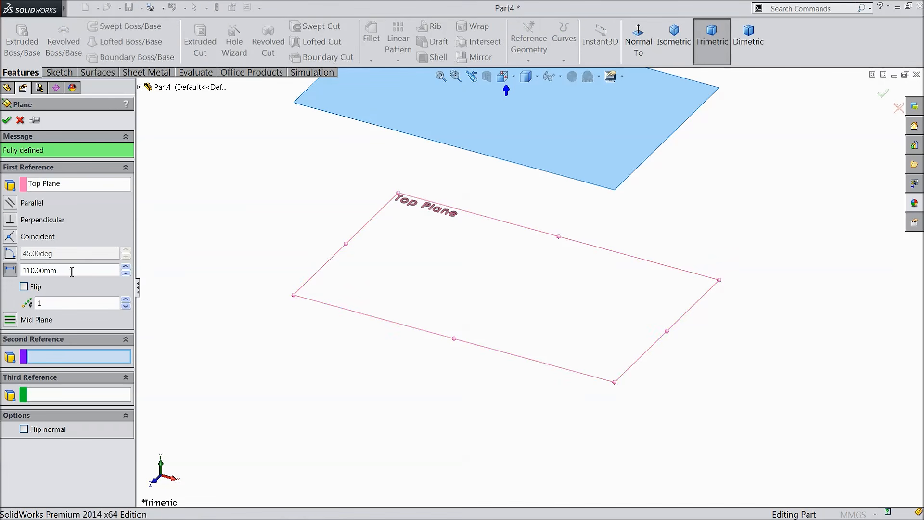
double_click(65, 272)
type("60")
key("Return")
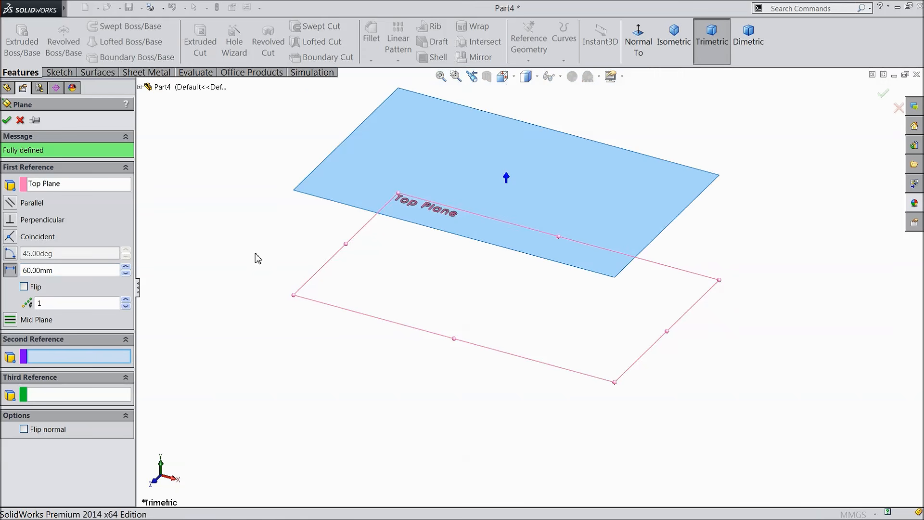
left_click(8, 121)
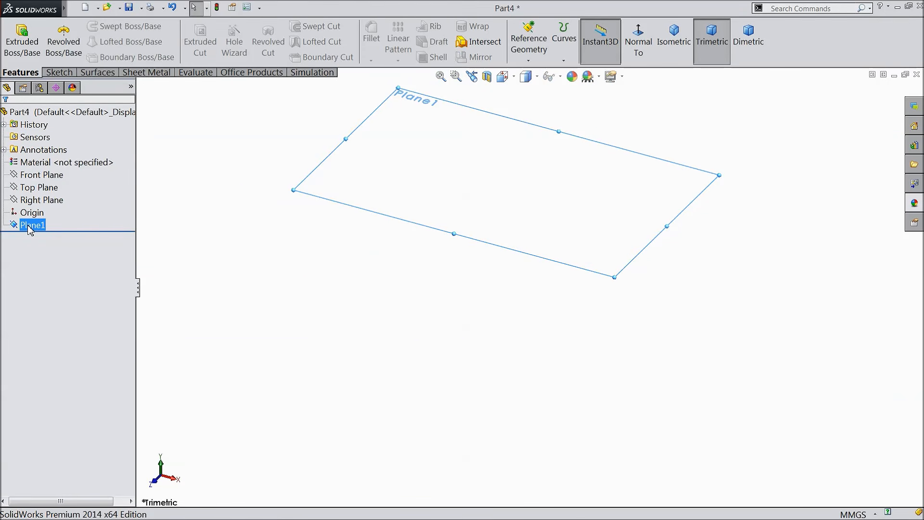
Step: Create a second reference plane offset 110 mm above Plane1
left_click(528, 54)
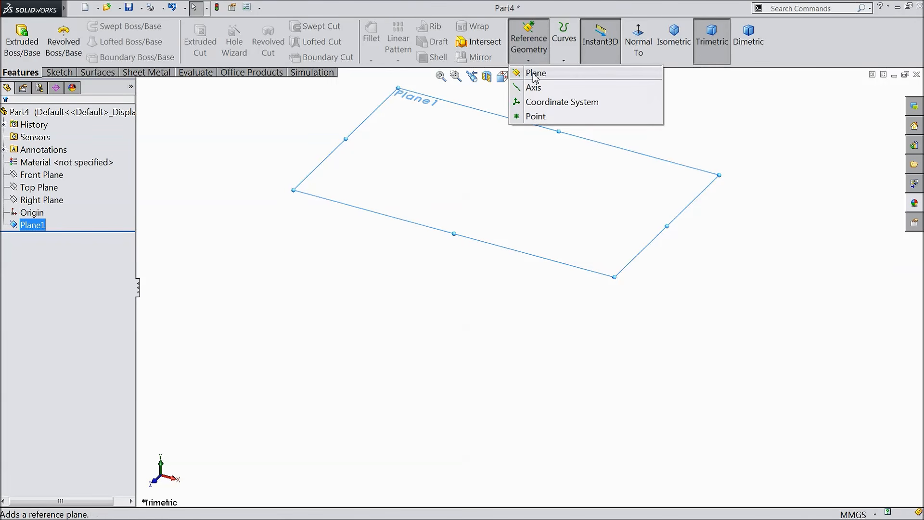
left_click(535, 74)
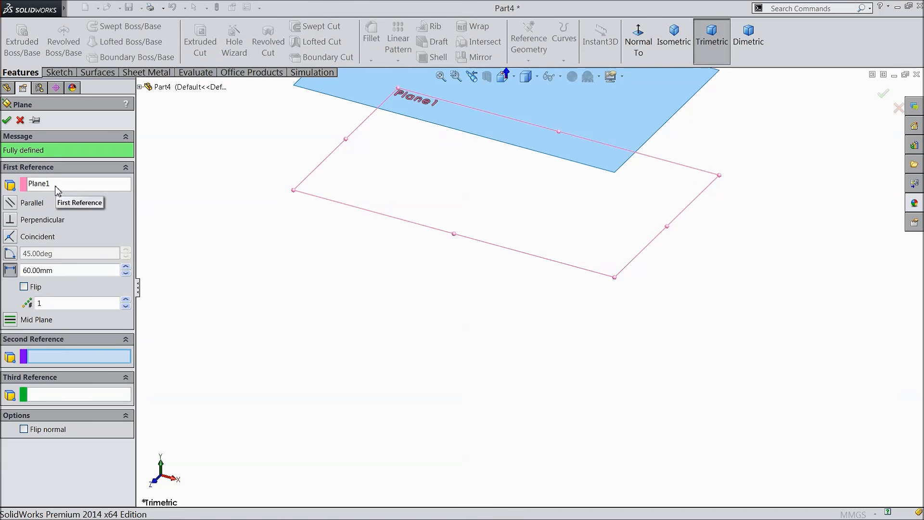
left_click(9, 270)
type("110")
key("Return")
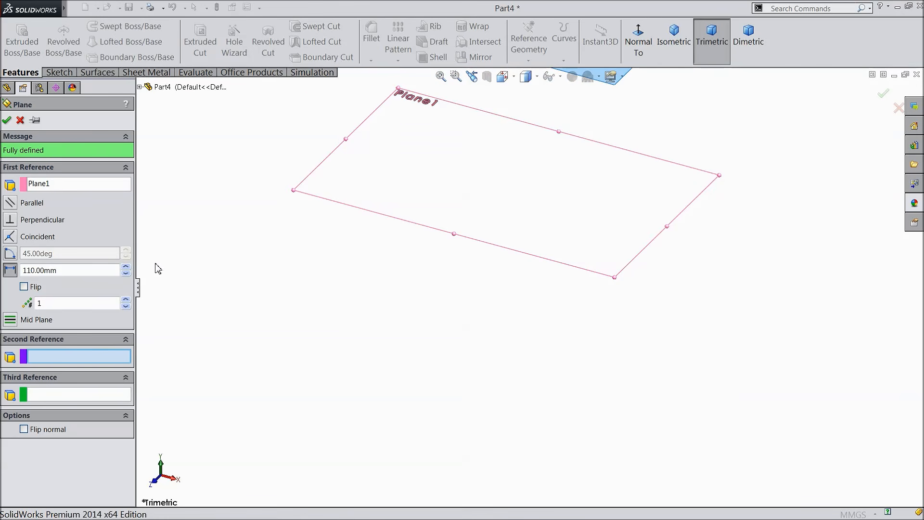
scroll(552, 150, "down", 1)
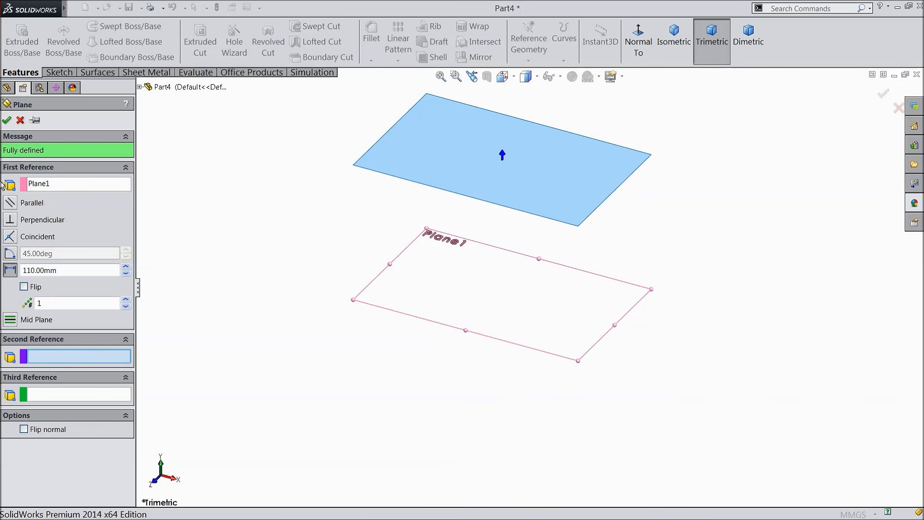
left_click(7, 121)
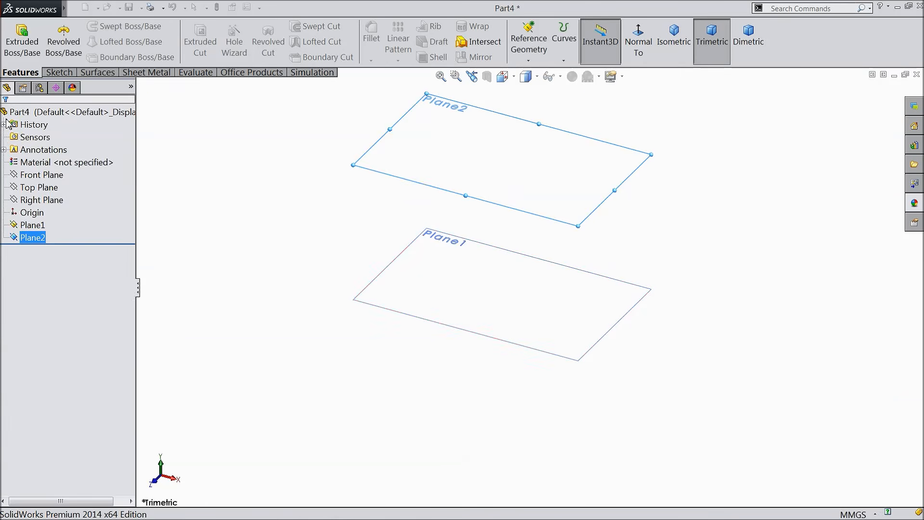
Step: Open a new sketch on Plane1, viewed face-on
left_click(423, 297)
left_click(457, 260)
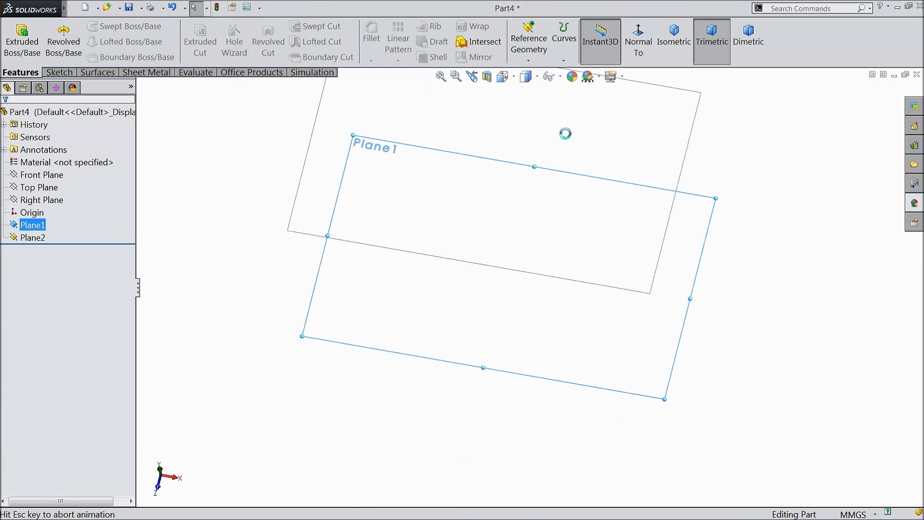
left_click(60, 73)
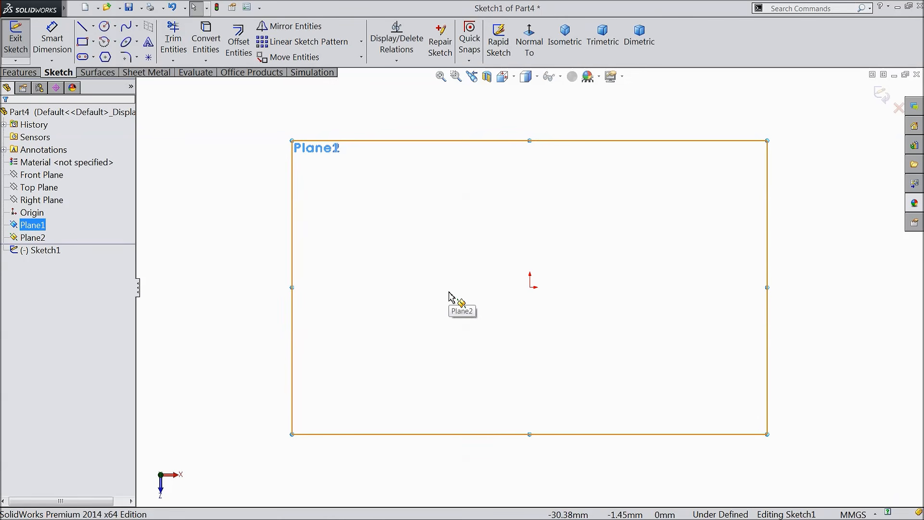
Step: Sketch a three-point spline bulging toward positive X, with its lower end about 69 mm directly above the origin
left_click(128, 26)
scroll(548, 232, "up", 3)
scroll(548, 232, "down", 3)
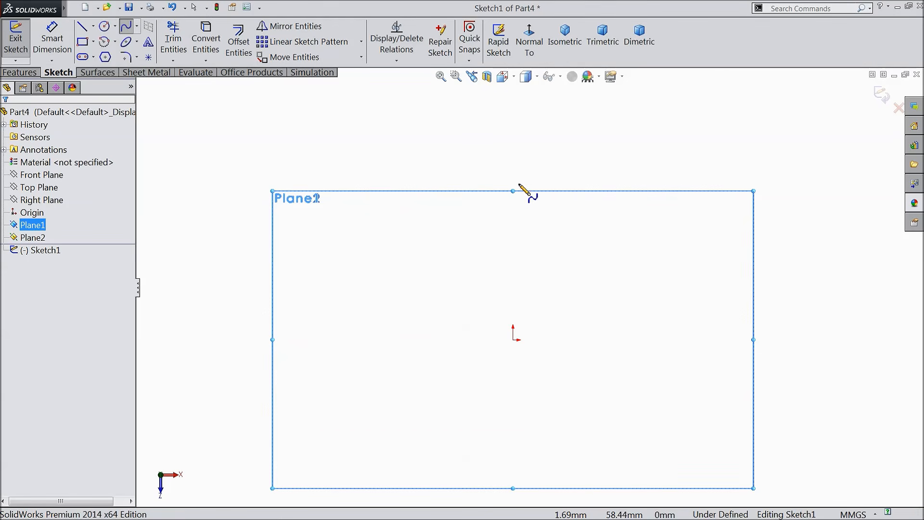
left_click(513, 87)
left_click(523, 113)
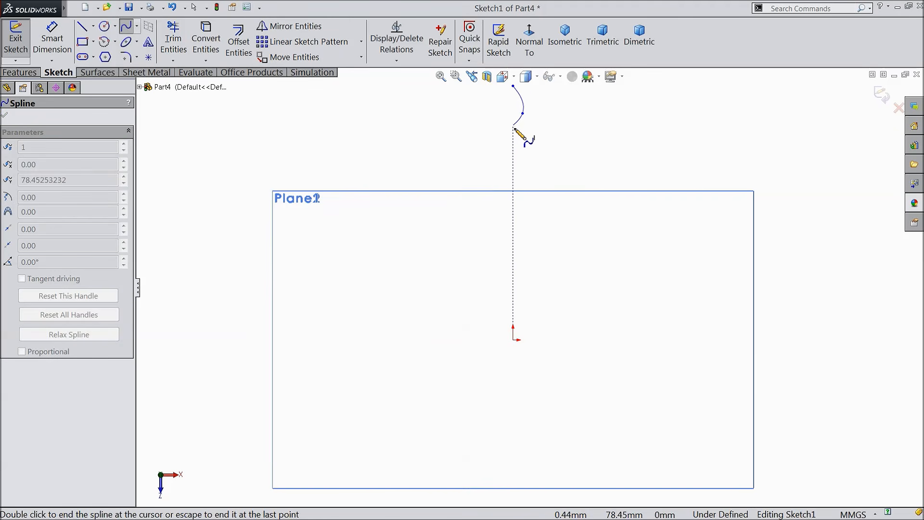
left_click(513, 154)
right_click(546, 150)
left_click(573, 157)
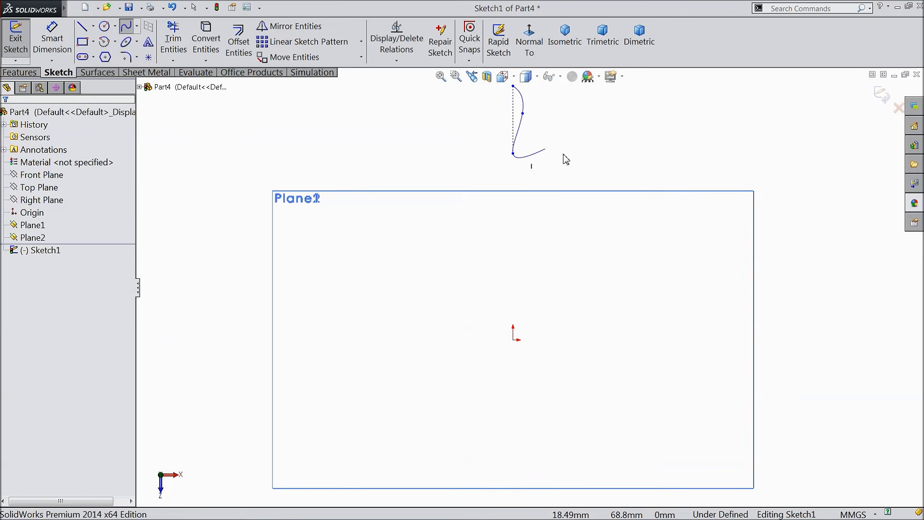
Step: Flatten the spline's curve by moving its middle point to about X 2.06, Y 81.67 mm
scroll(525, 154, "down", 5)
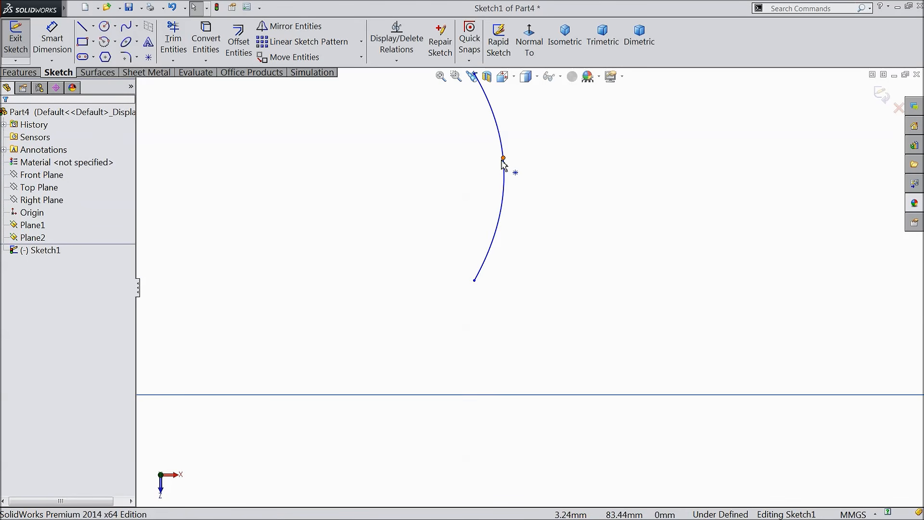
left_click(506, 208)
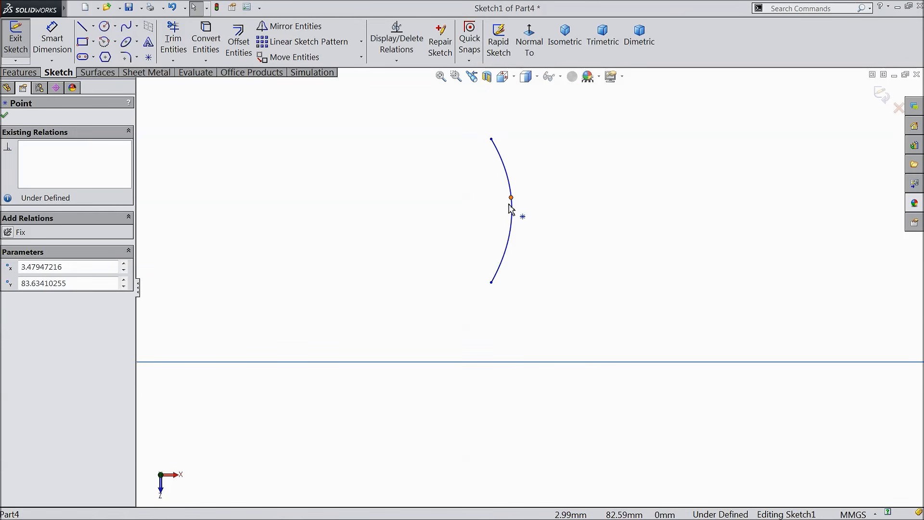
left_click_drag(505, 209, 503, 211)
scroll(532, 294, "up", 5)
scroll(549, 347, "down", 3)
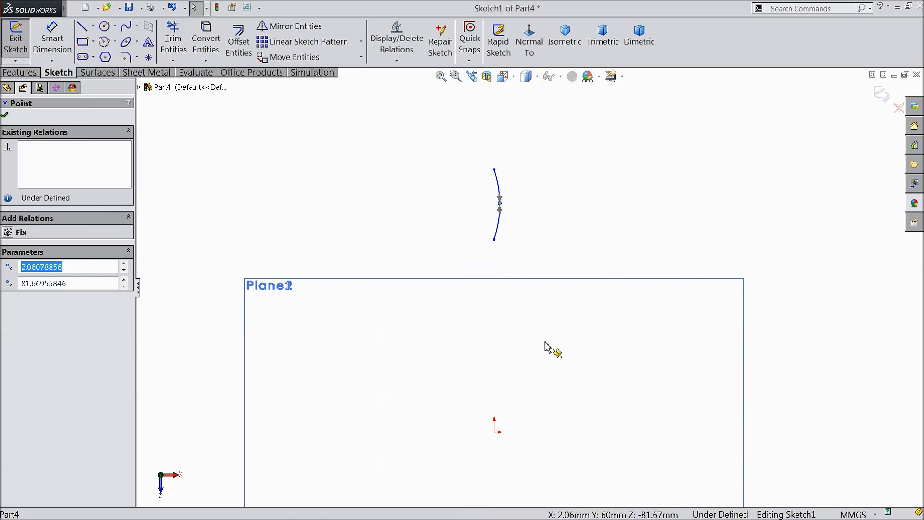
Step: Add a vertical relation between the origin and the spline's lower endpoint
left_click(495, 432)
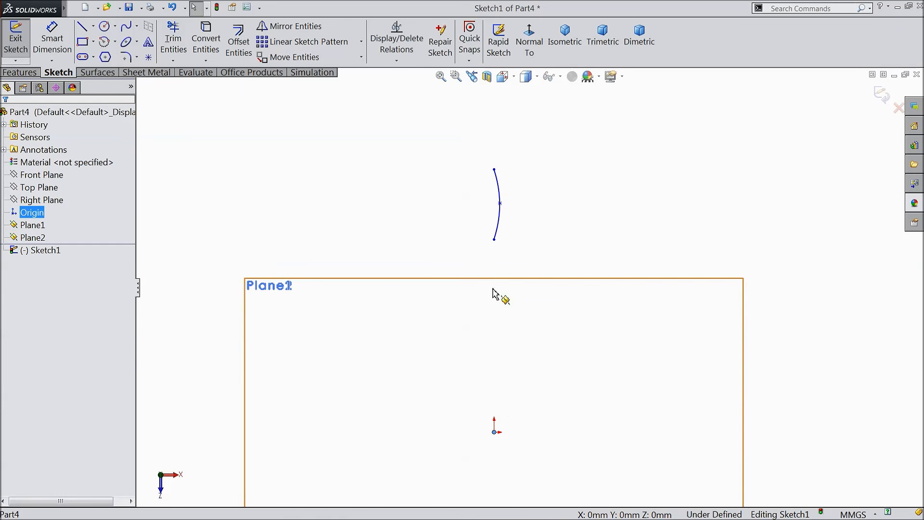
left_click(495, 240, "ctrl")
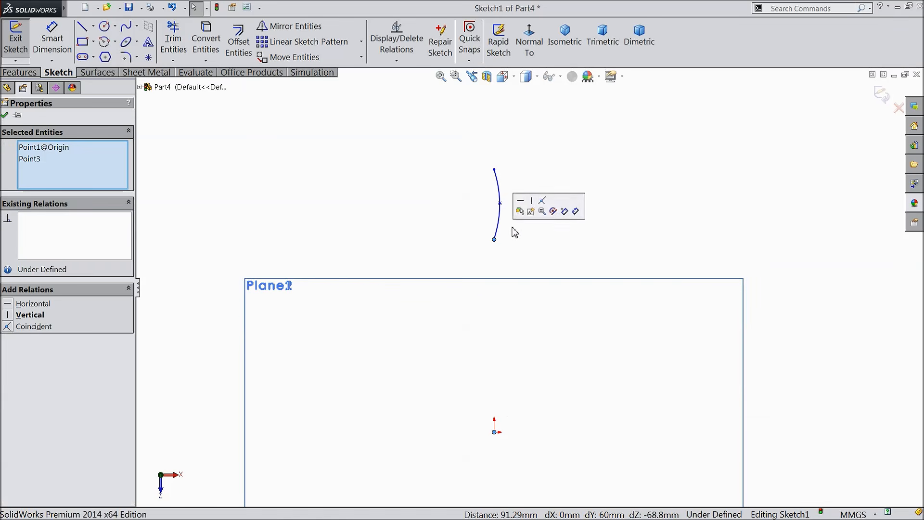
left_click(529, 206)
left_click(5, 116)
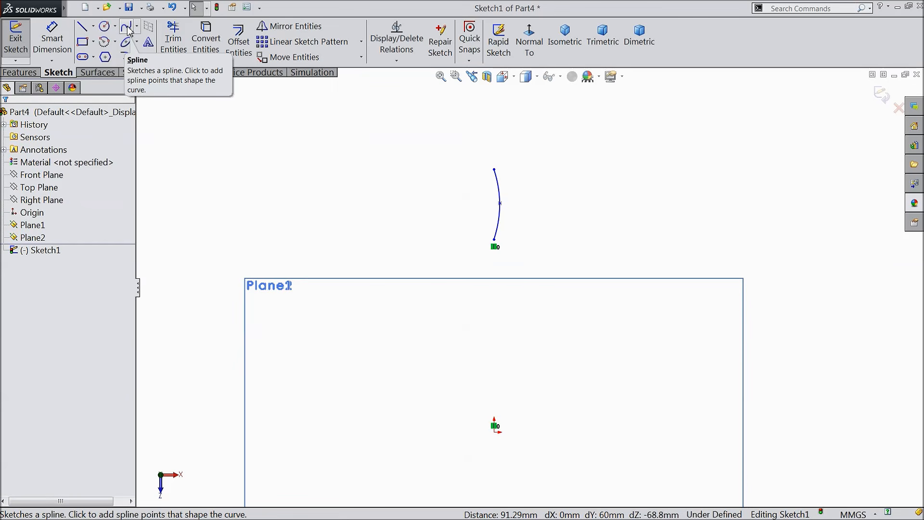
Step: Dimension the vertical distance from the origin to the spline's lower endpoint as 122.7 mm
left_click(54, 35)
scroll(397, 196, "up", 3)
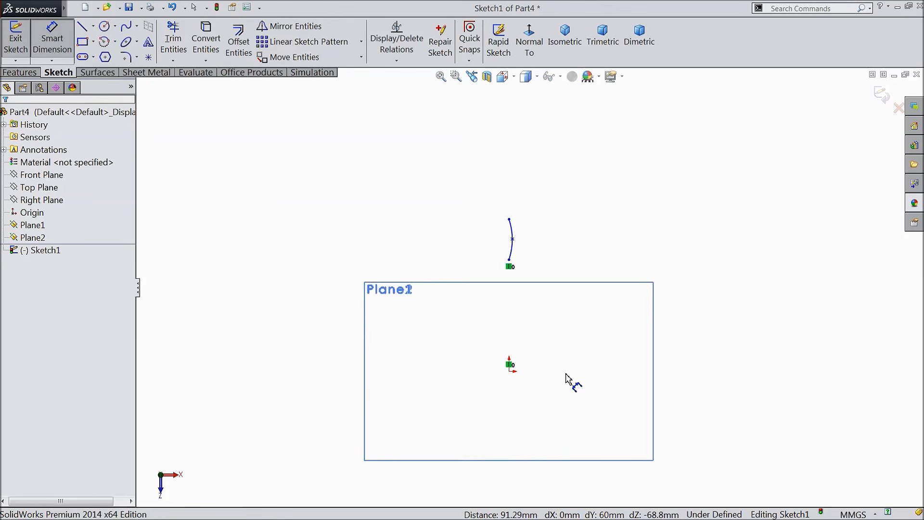
scroll(566, 375, "down", 2)
scroll(484, 366, "down", 2)
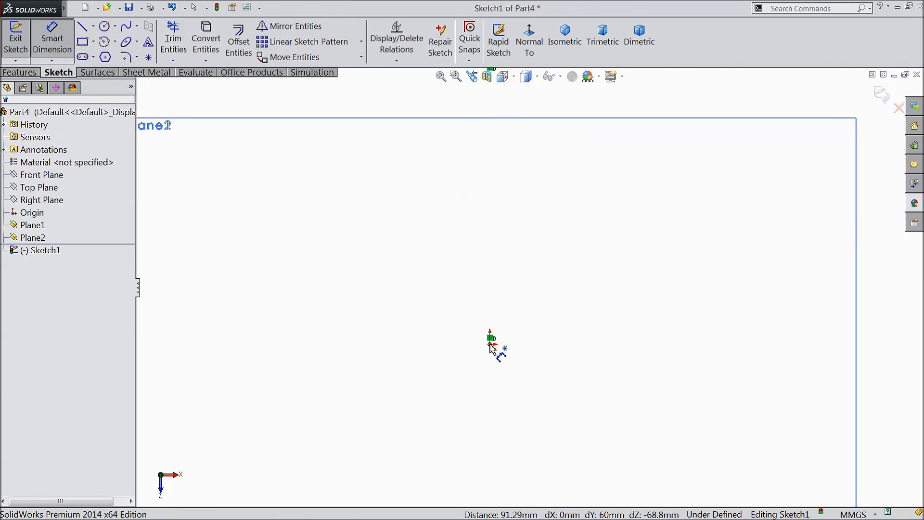
left_click(492, 338)
scroll(506, 204, "up", 1)
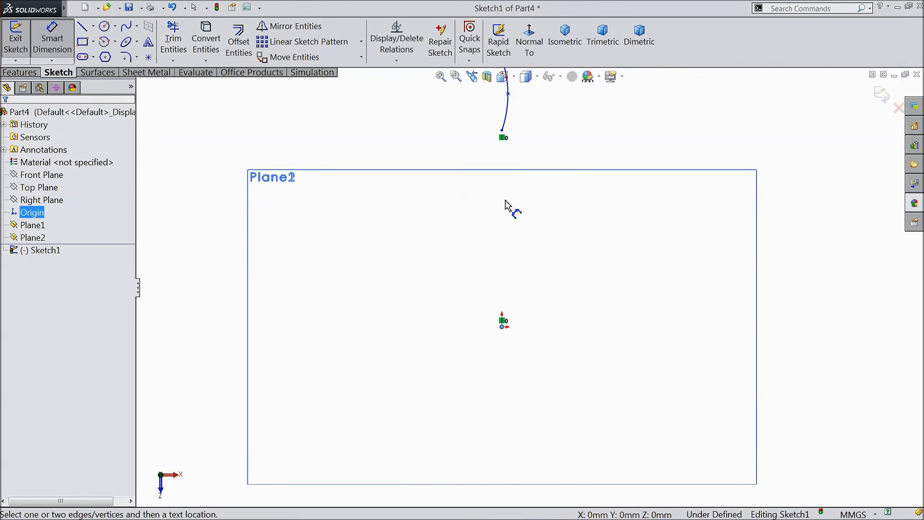
left_click(502, 135)
left_click(436, 219)
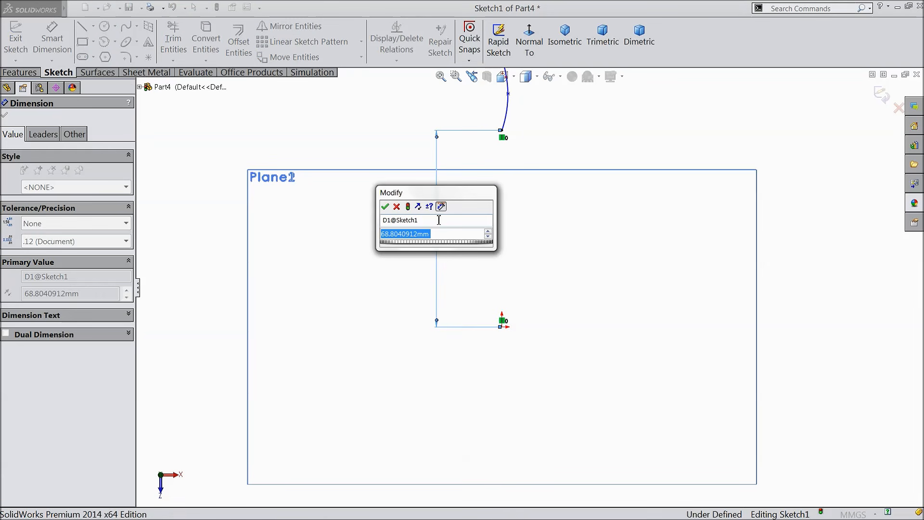
type("122.")
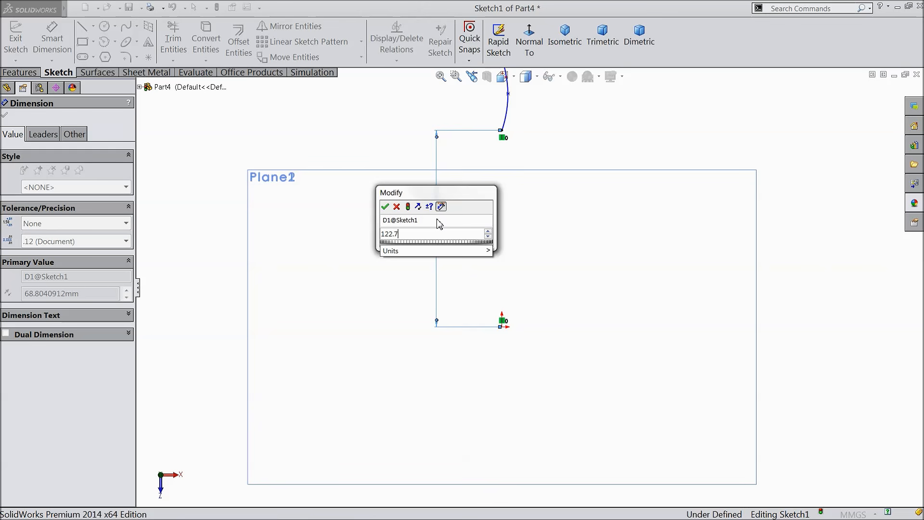
type("7")
key("Return")
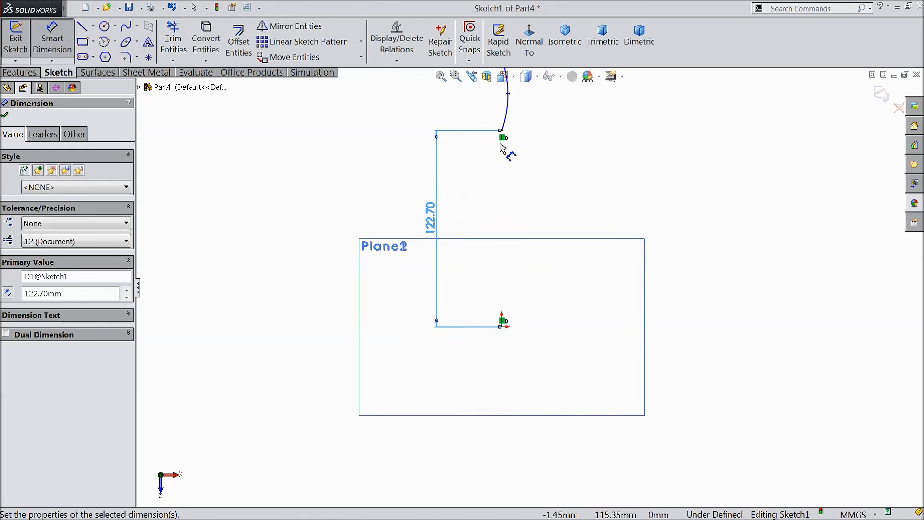
Step: Dimension the vertical distance between the spline's two endpoints as 36.9 mm
scroll(530, 134, "up", 2)
scroll(530, 133, "down", 3)
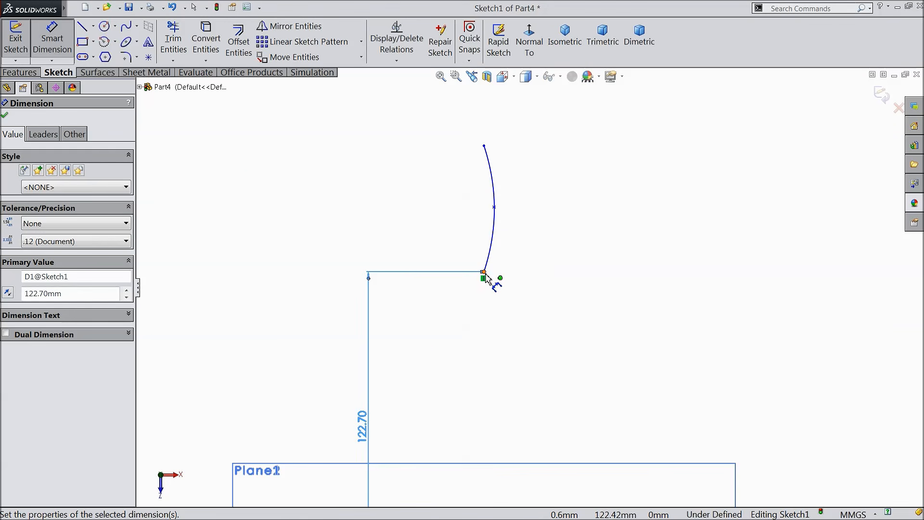
left_click(484, 272)
left_click(484, 146)
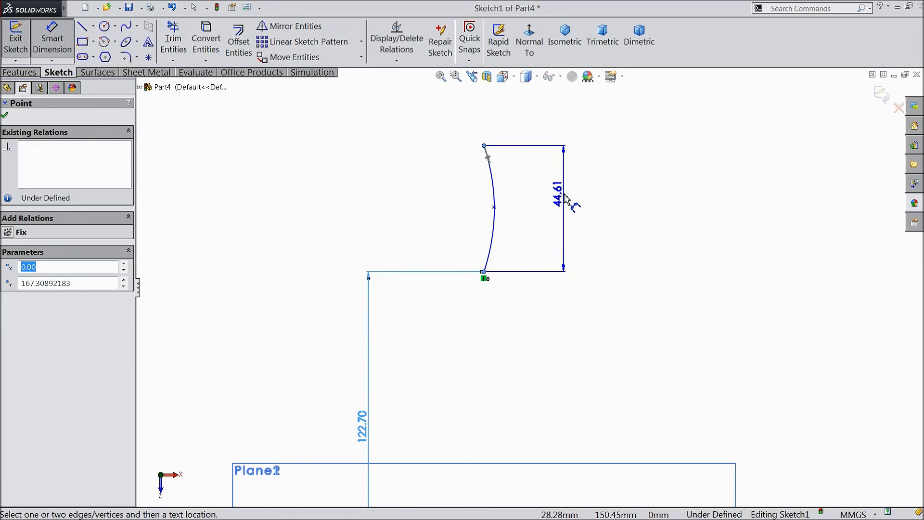
left_click(572, 205)
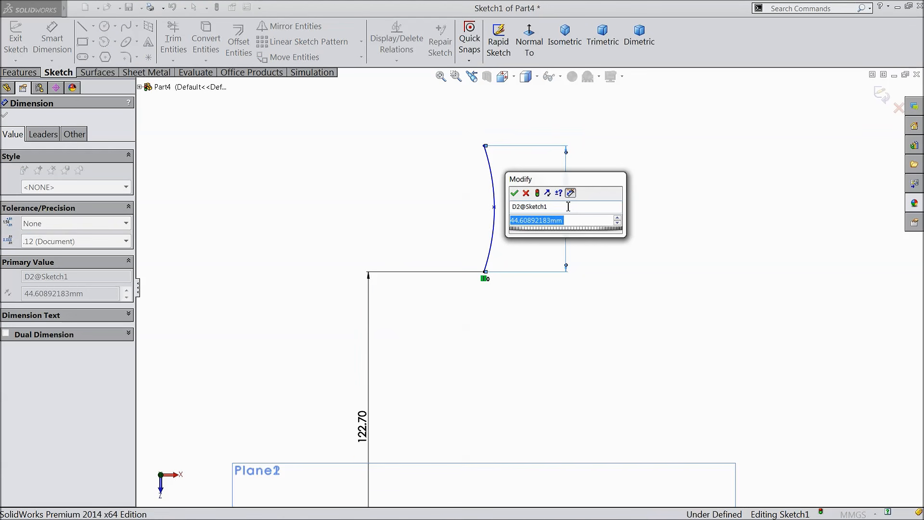
type("2")
key("BackSpace")
type("36.9")
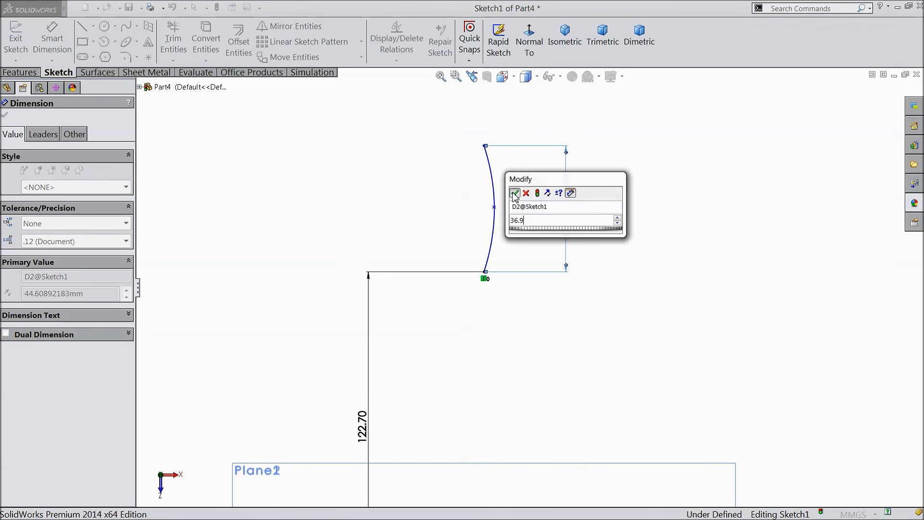
left_click(514, 194)
left_click(5, 117)
Step: Draw a second three-point spline between the first spline's endpoints, bulging outward through about X 8.2, Y 142.3 mm
left_click(126, 26)
scroll(479, 236, "down", 3)
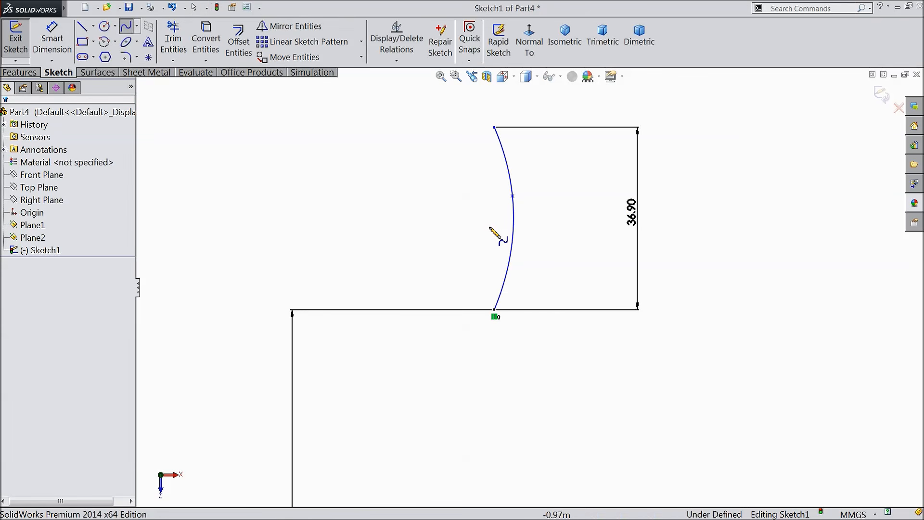
left_click(494, 128)
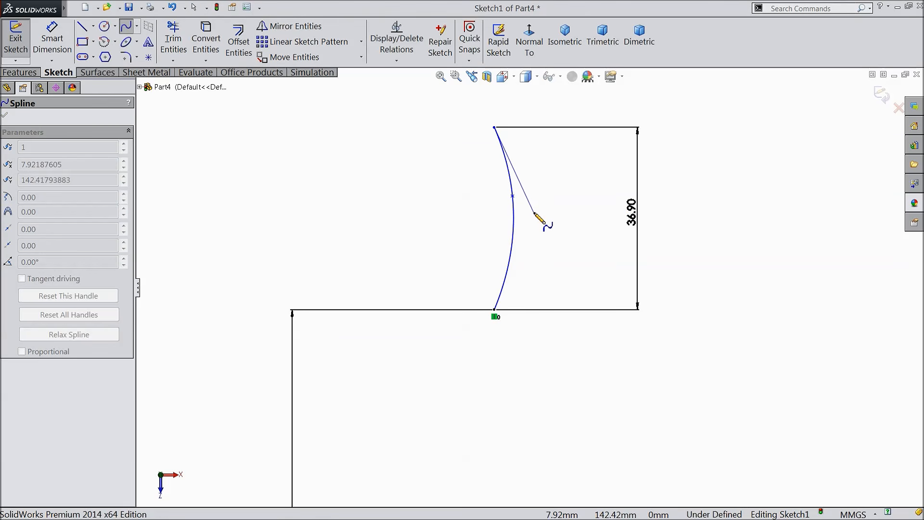
left_click(535, 212)
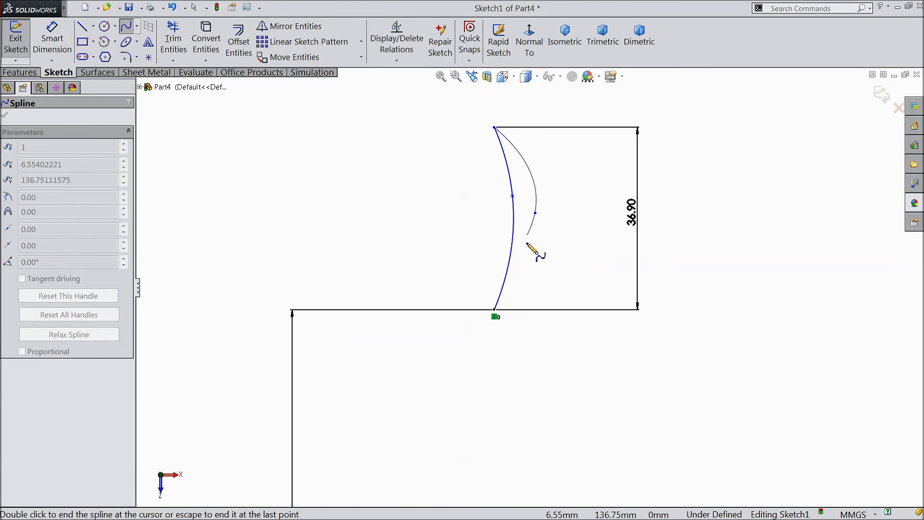
double_click(494, 309)
right_click(449, 262)
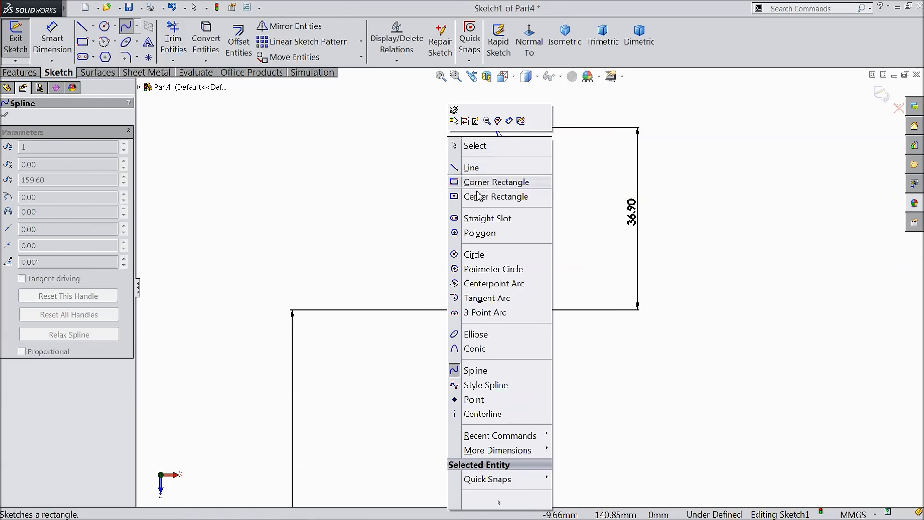
left_click(478, 148)
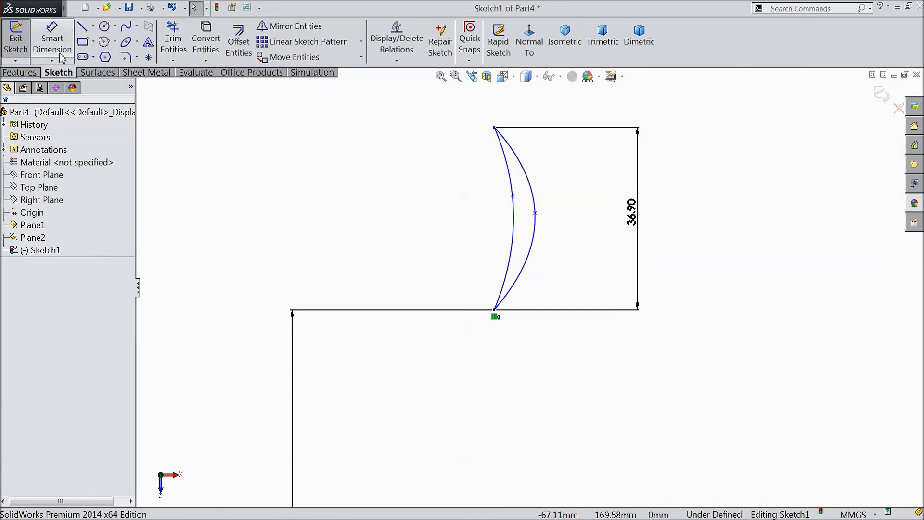
Step: Dimension the horizontal distance between the two splines' middle points as 3 mm
left_click(52, 39)
left_click(536, 212)
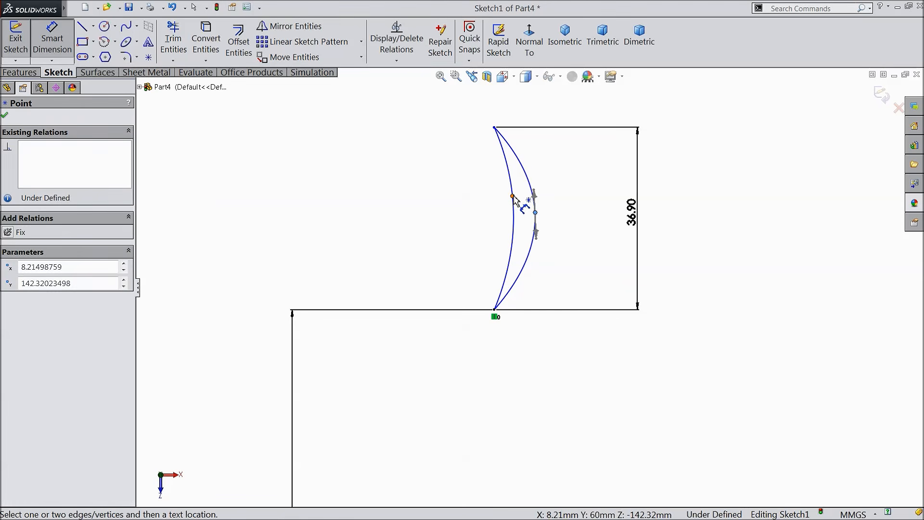
left_click(513, 196)
left_click(523, 149)
type("3")
left_click(474, 133)
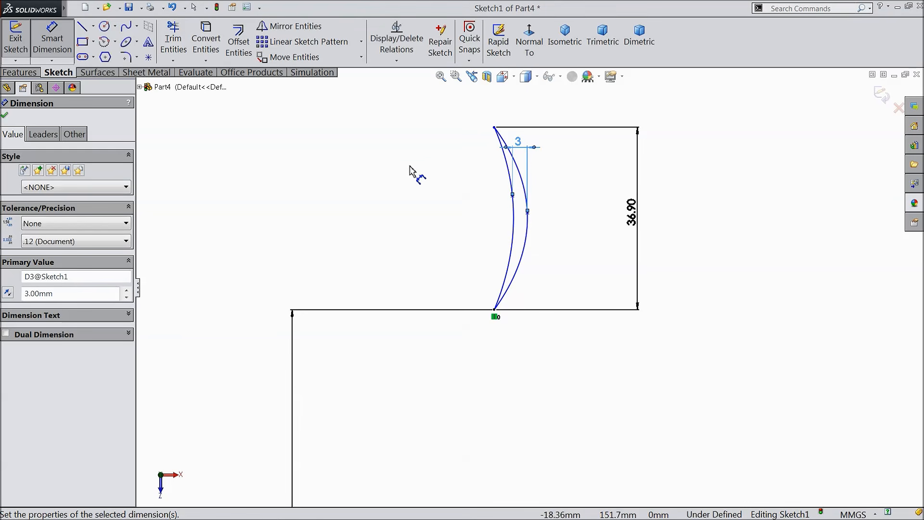
left_click(4, 117)
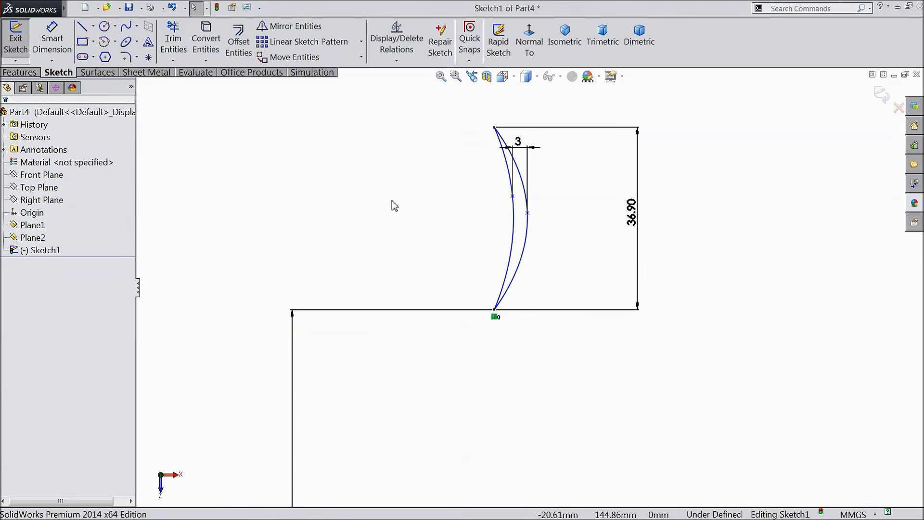
Step: Exit the finished blade profile sketch on Plane1
scroll(504, 201, "up", 1)
scroll(498, 222, "up", 3)
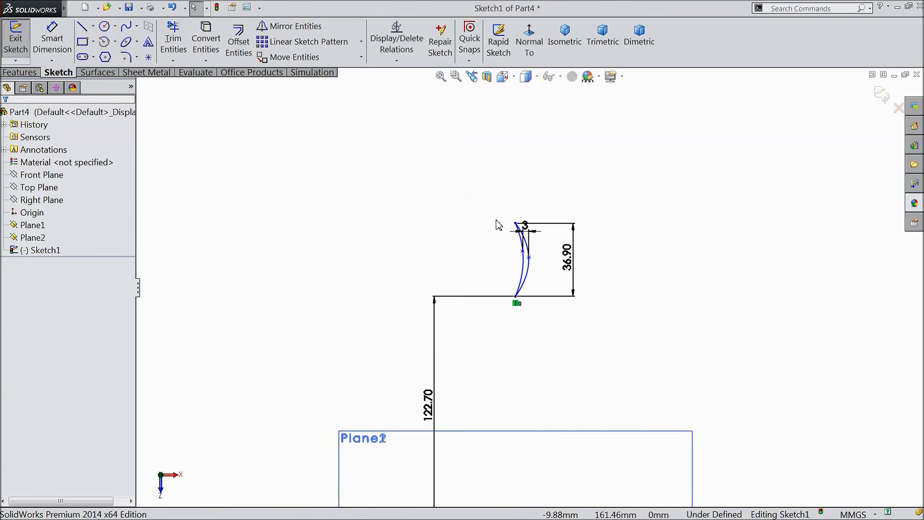
mouse_move(491, 239)
middle_mouse_down()
mouse_move(472, 250)
mouse_move(461, 175)
mouse_move(427, 168)
mouse_move(438, 181)
mouse_move(448, 165)
mouse_move(465, 204)
middle_mouse_up()
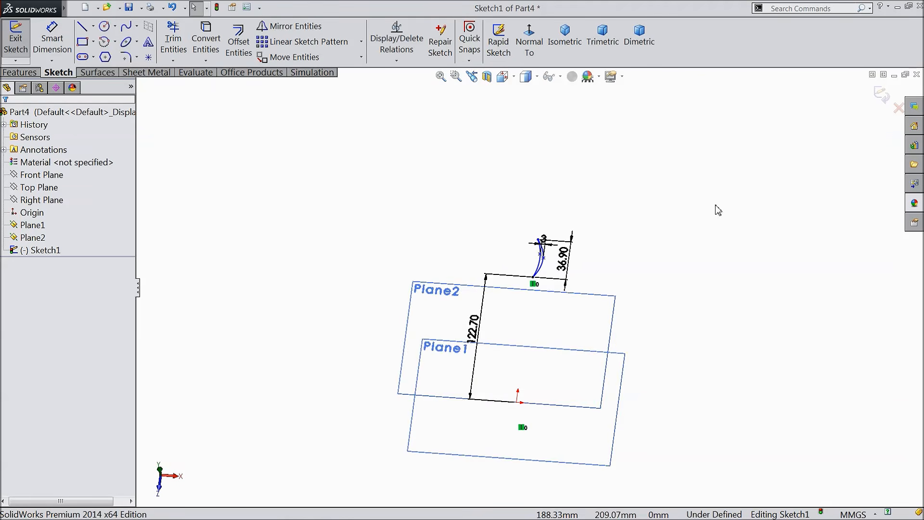
left_click(880, 95)
left_click(452, 286)
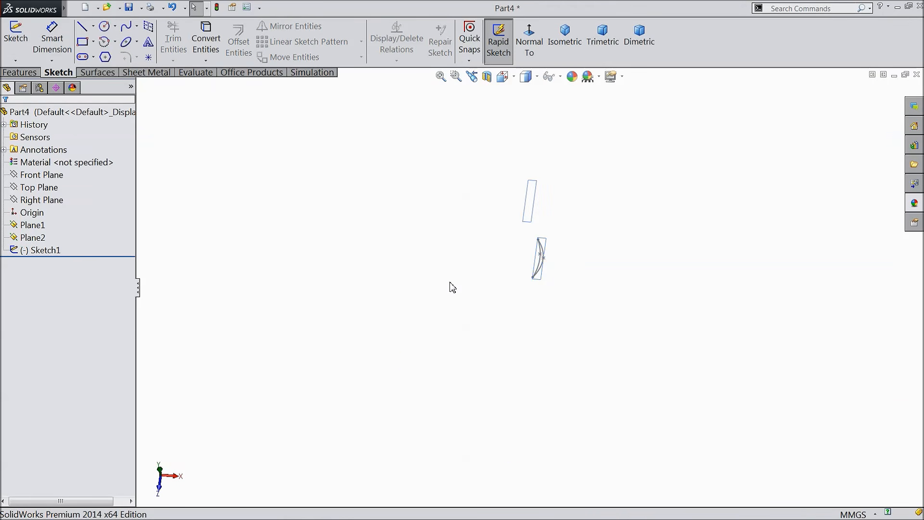
left_click(32, 238)
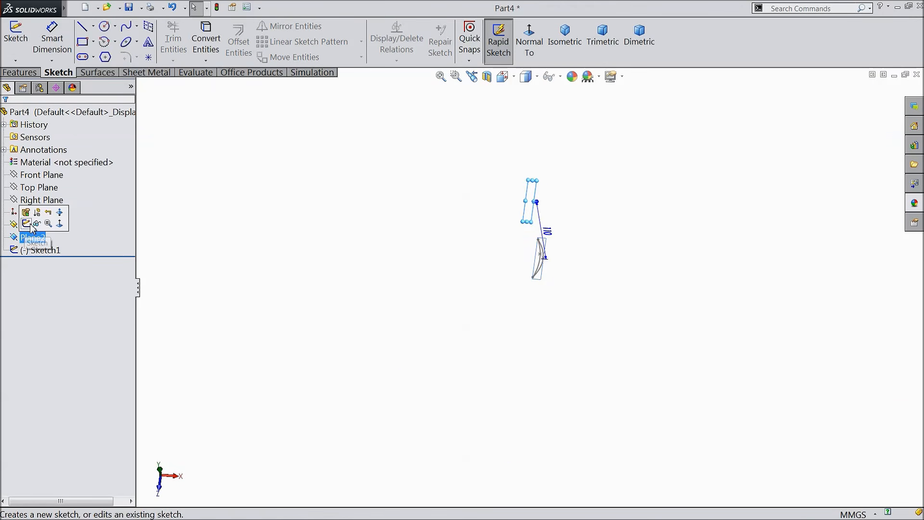
left_click(27, 215)
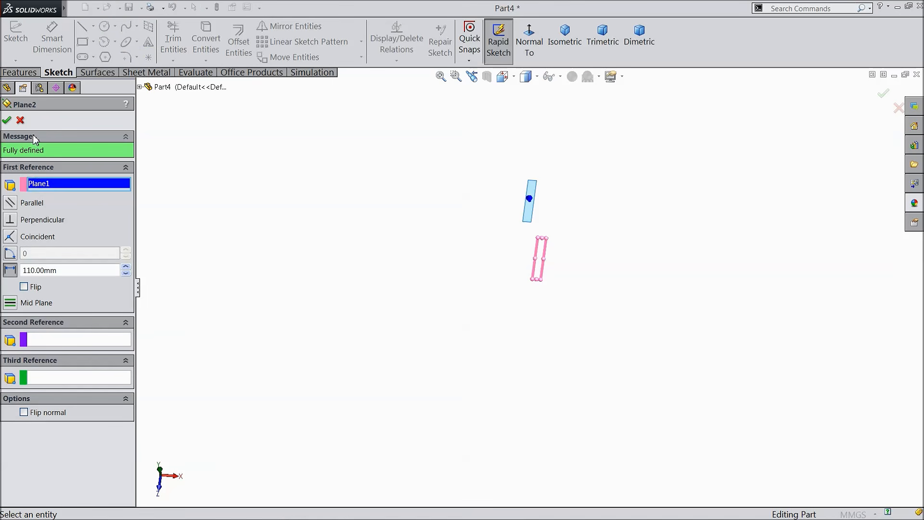
left_click(19, 120)
Step: Start a new sketch on Plane2 and orient the view normal to it
left_click(14, 239)
left_click(19, 219)
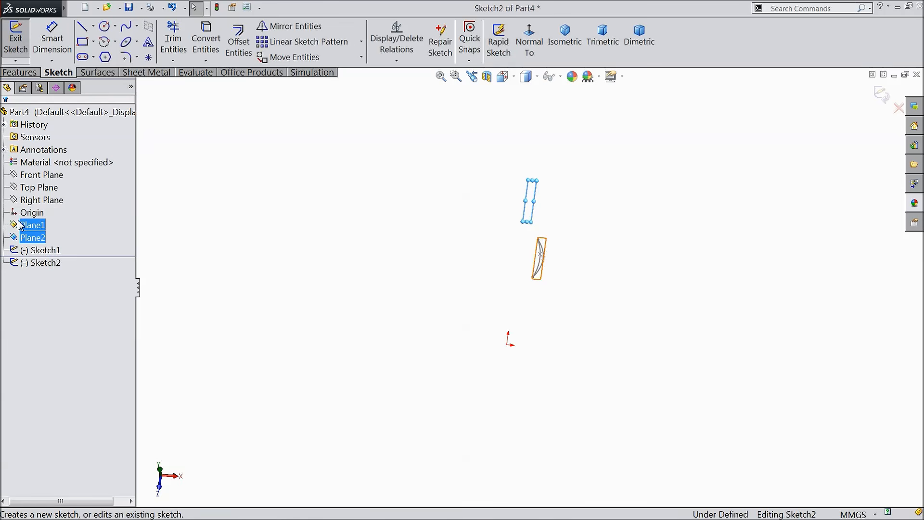
left_click(528, 41)
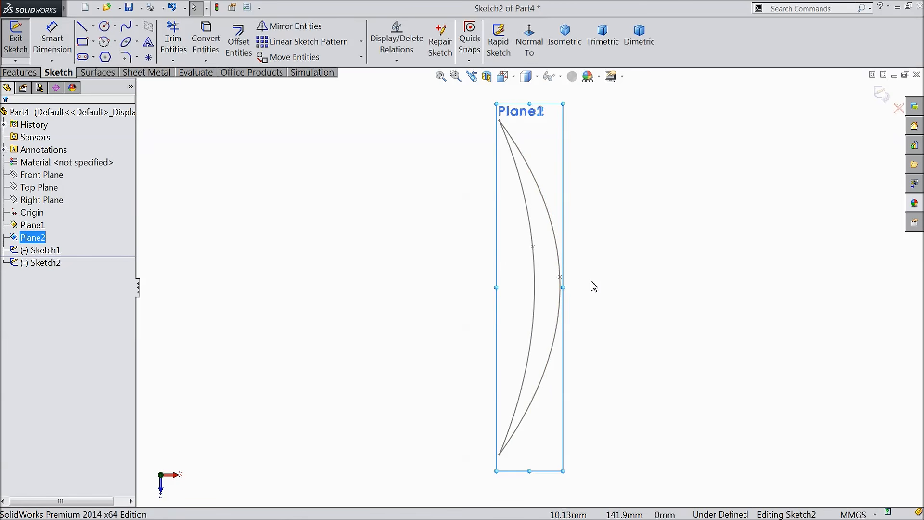
Step: Draw a three-point spline from directly above the origin at about Y 78 mm through about (21.5, 85.3) to about (34.6, 101.3) mm
scroll(592, 282, "up", 12)
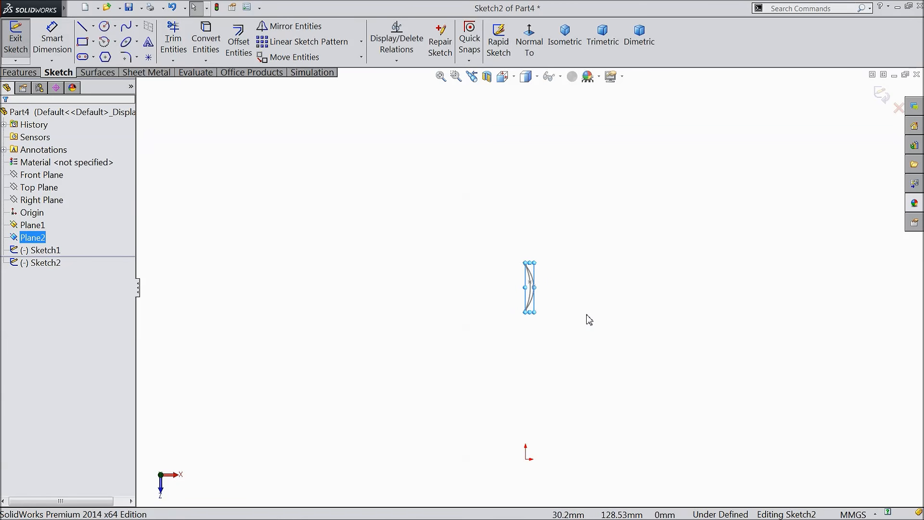
key("f")
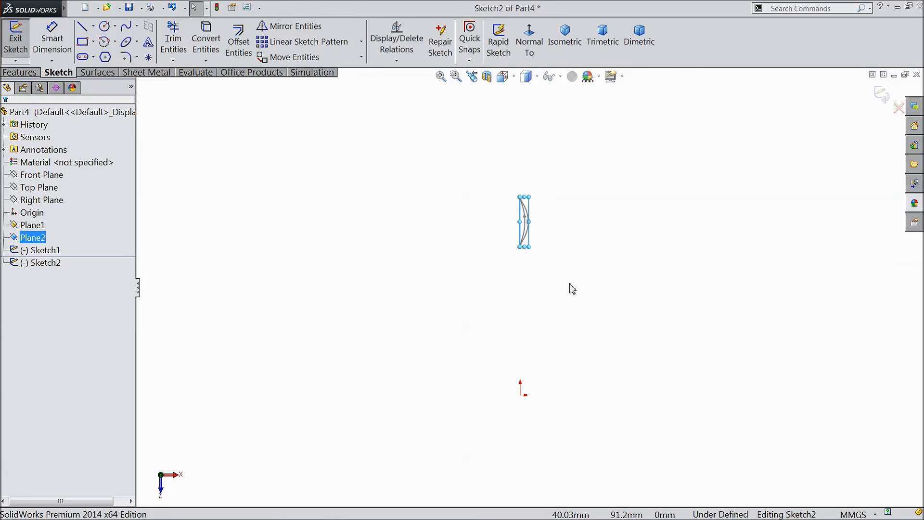
scroll(501, 350, "down", 1)
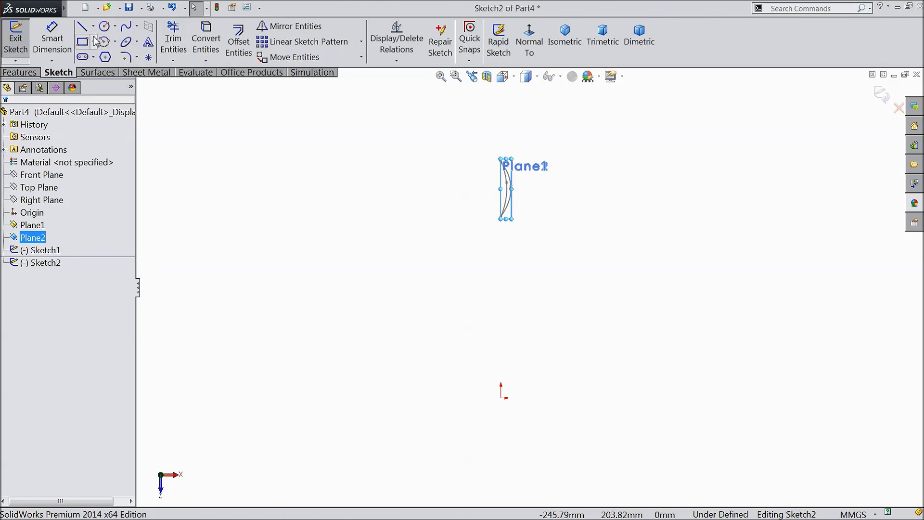
left_click(127, 26)
scroll(538, 326, "down", 2)
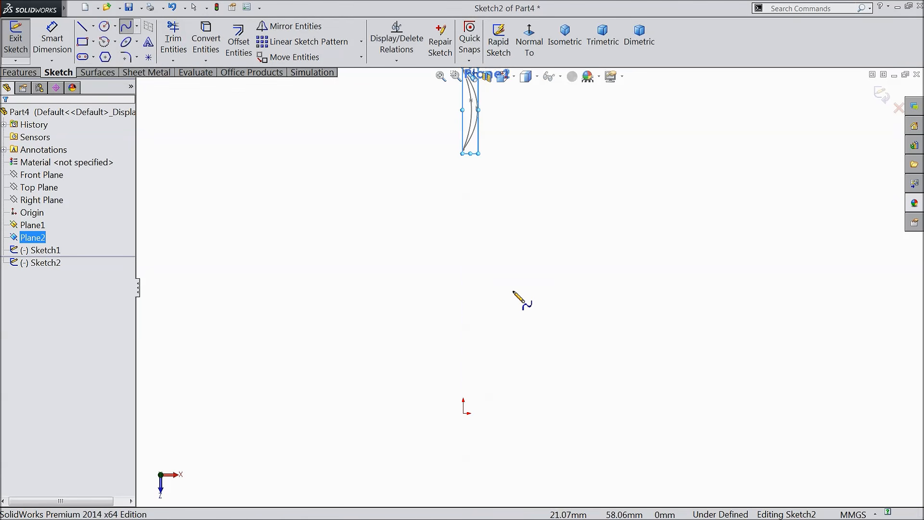
left_click(463, 245)
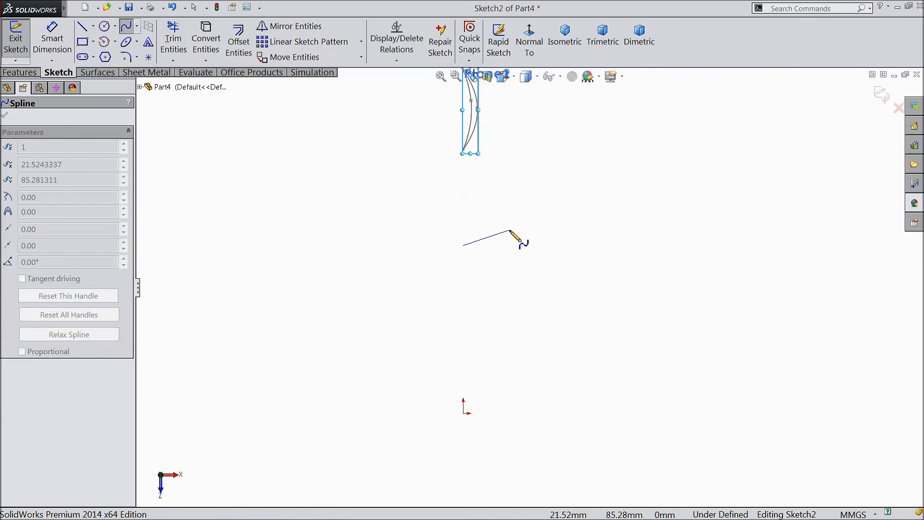
left_click(510, 230)
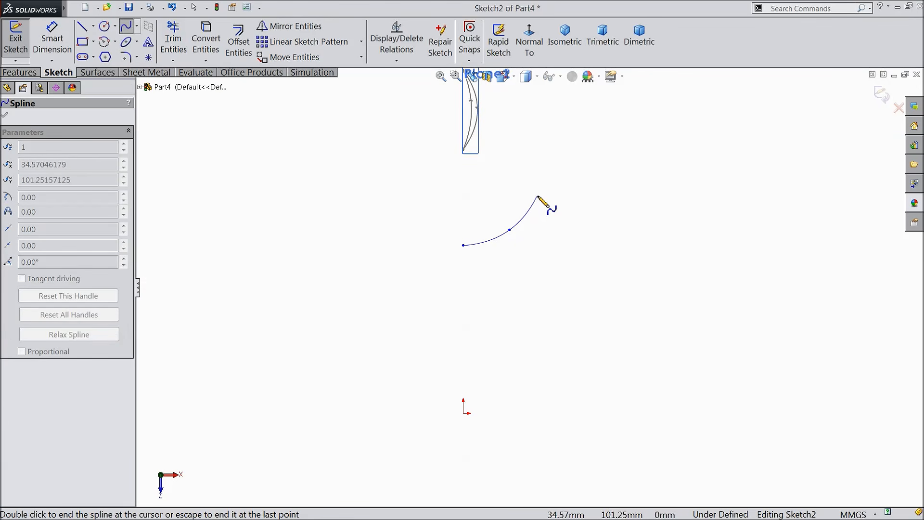
left_click(537, 197)
right_click(557, 193)
left_click(566, 155)
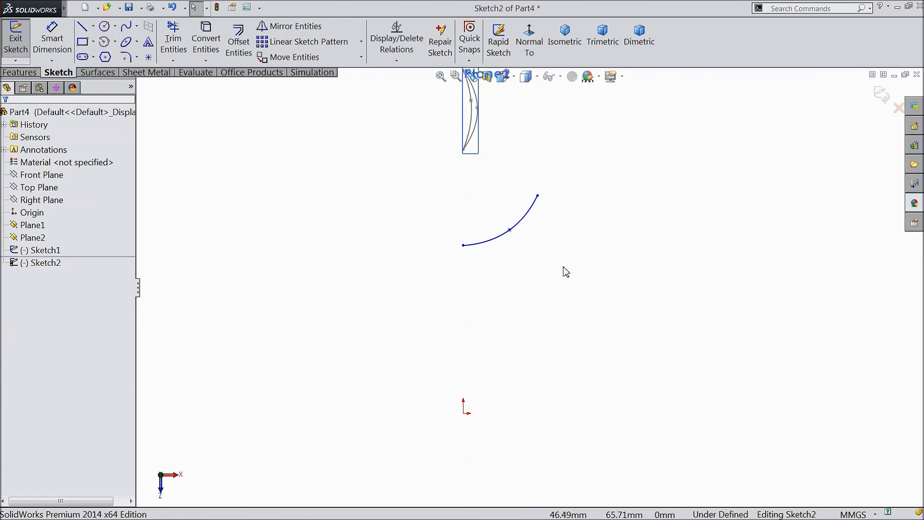
Step: Add a vertical relation between the origin and the new spline's lower endpoint
left_click(464, 413)
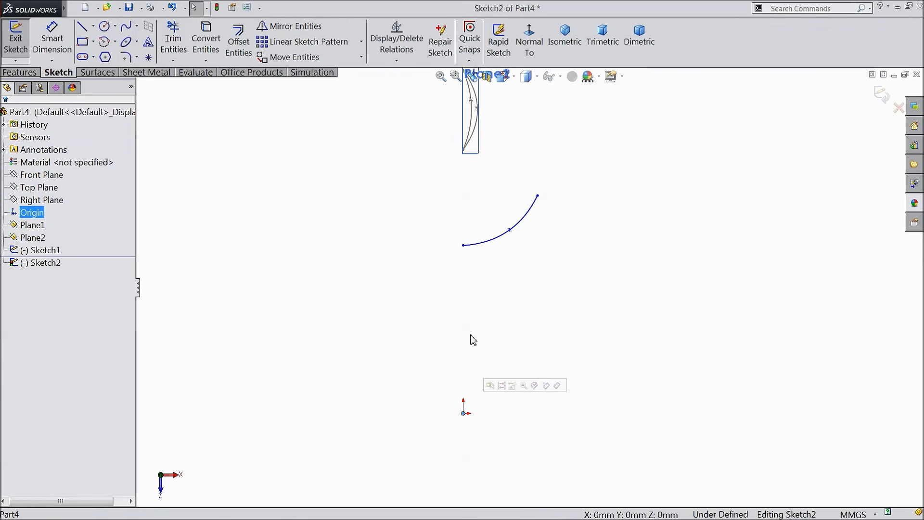
left_click(466, 251, "ctrl")
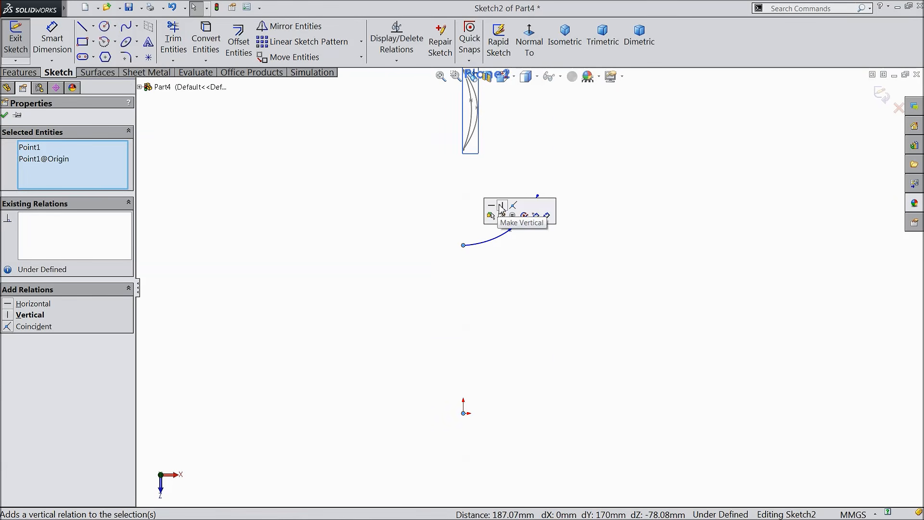
left_click(503, 211)
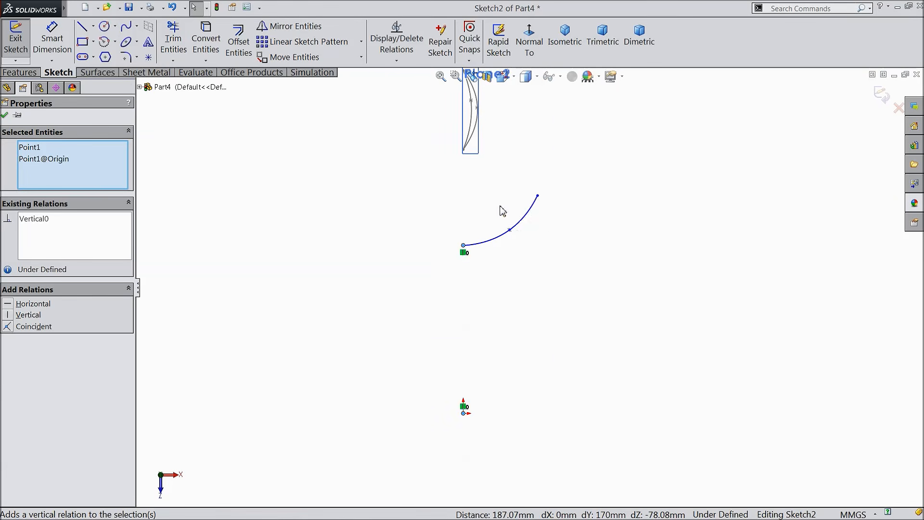
left_click(4, 116)
Step: Dimension the vertical distance from the origin to the new spline's lower endpoint as 128.6 mm
left_click(52, 38)
middle_click_drag(444, 393, 475, 403)
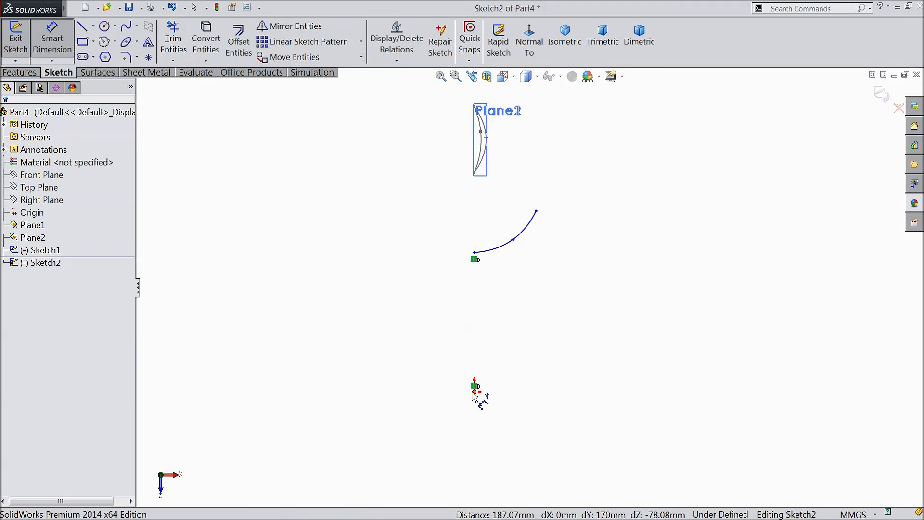
left_click(474, 393)
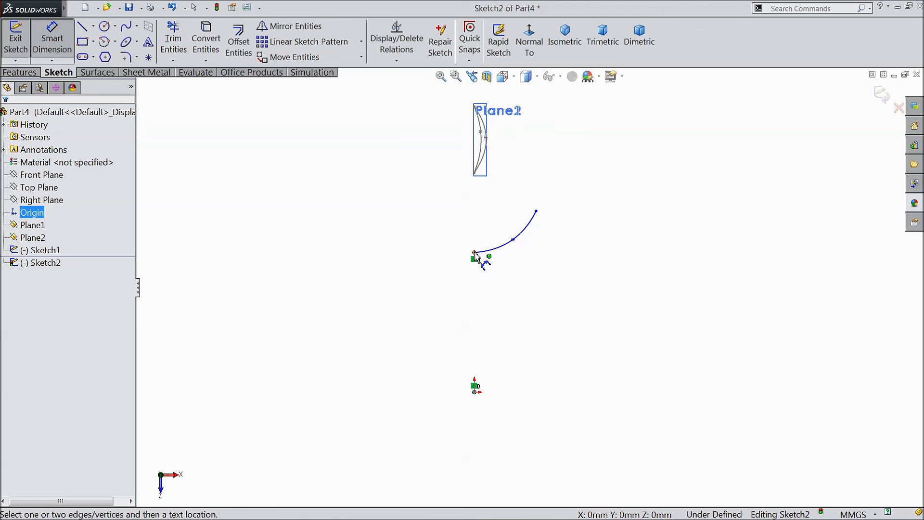
left_click(474, 253)
left_click(423, 310)
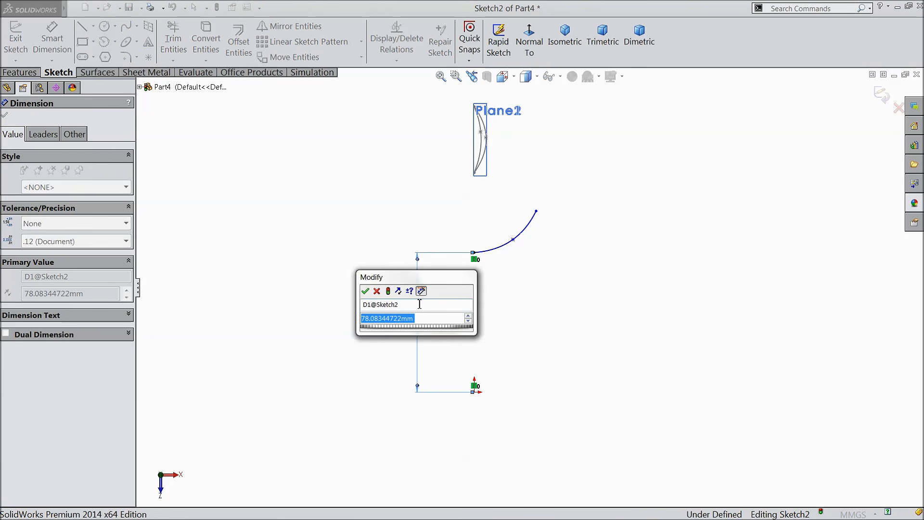
type("128.6")
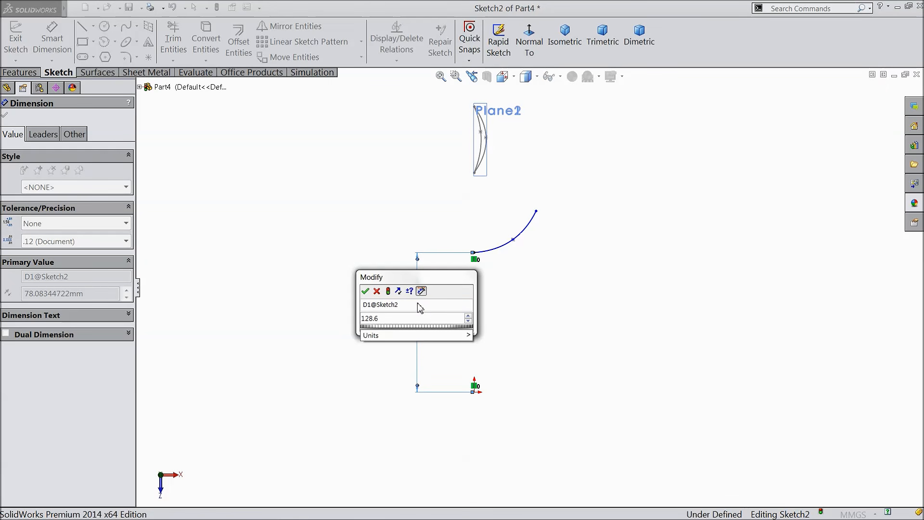
Step: Dimension the vertical distance between the new spline's two endpoints as 32.5 mm
scroll(498, 248, "down", 2)
scroll(479, 269, "down", 2)
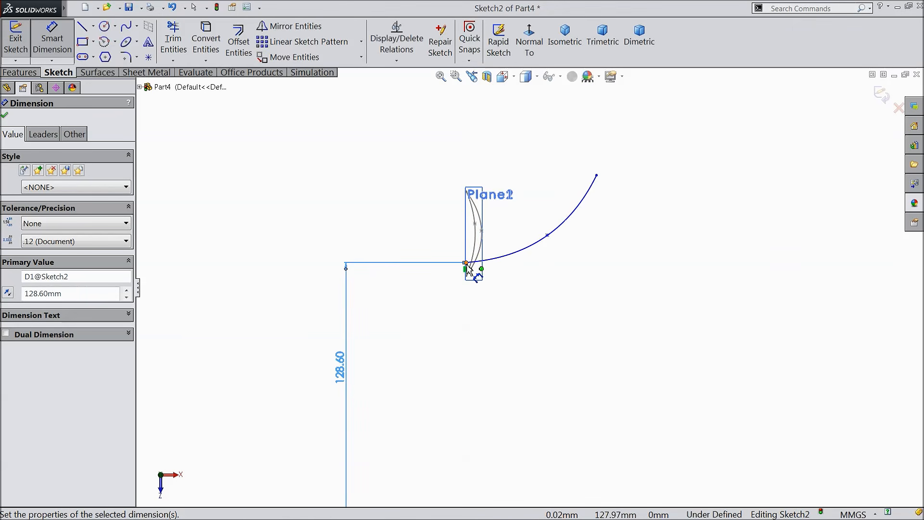
left_click(467, 268)
left_click(594, 176)
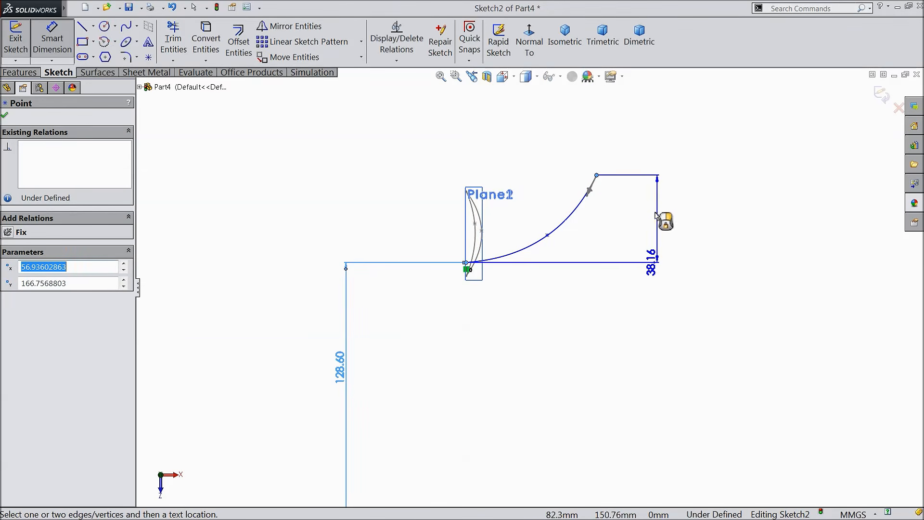
left_click(657, 212)
type("32.5")
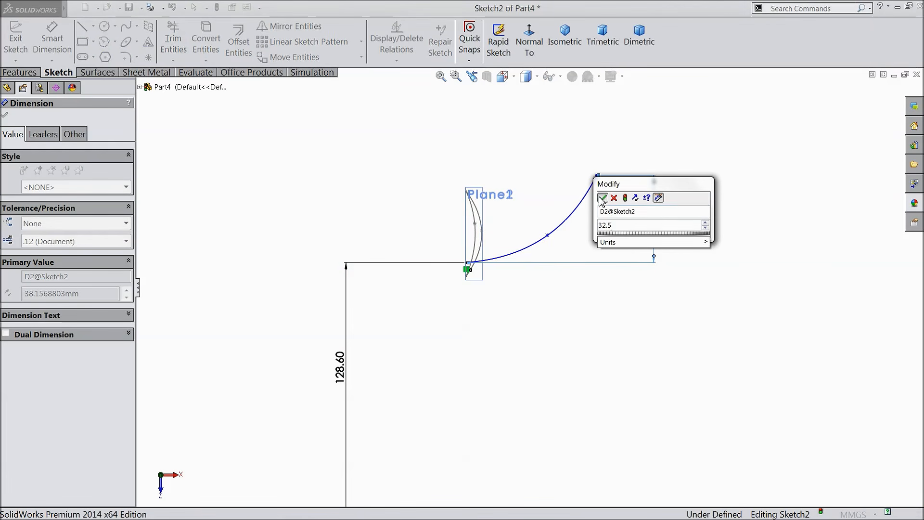
left_click(602, 198)
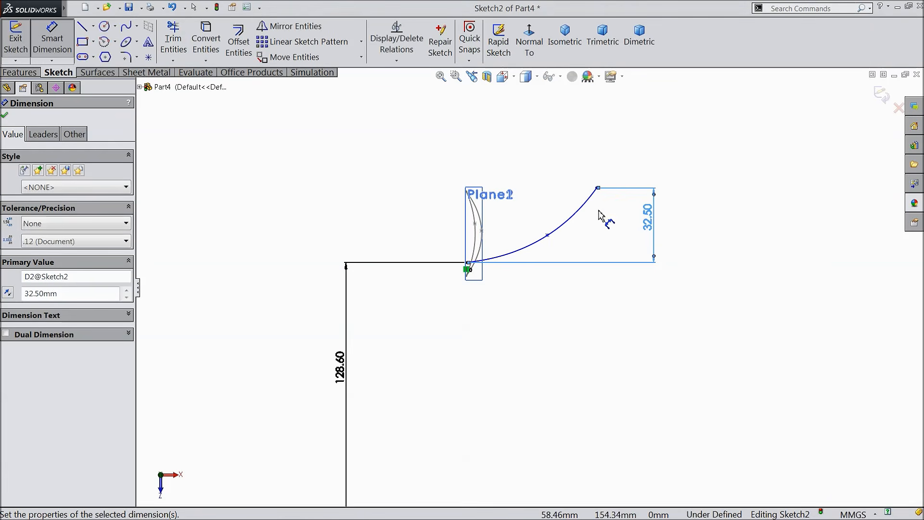
Step: Dimension the horizontal distance between the spline's two endpoints as 32.85 mm
left_click(598, 188)
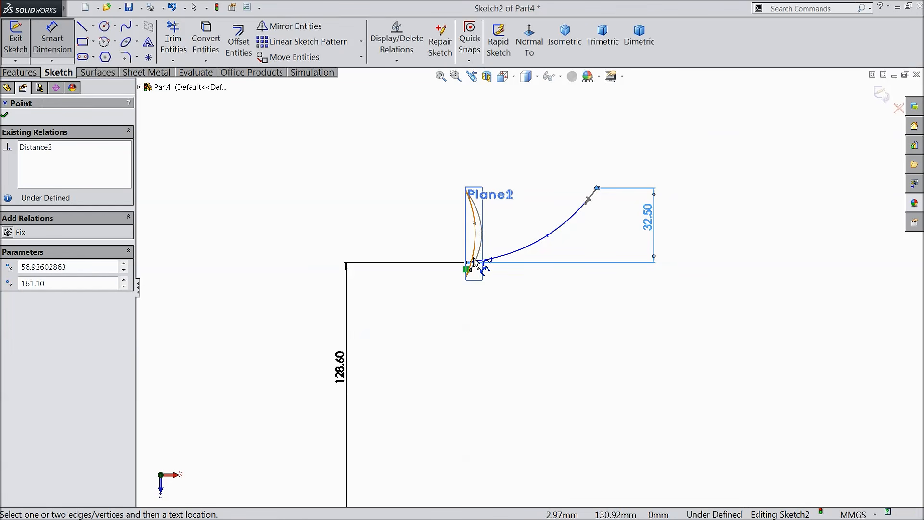
scroll(476, 263, "down", 3)
left_click(478, 282)
scroll(506, 262, "up", 3)
left_click(578, 169)
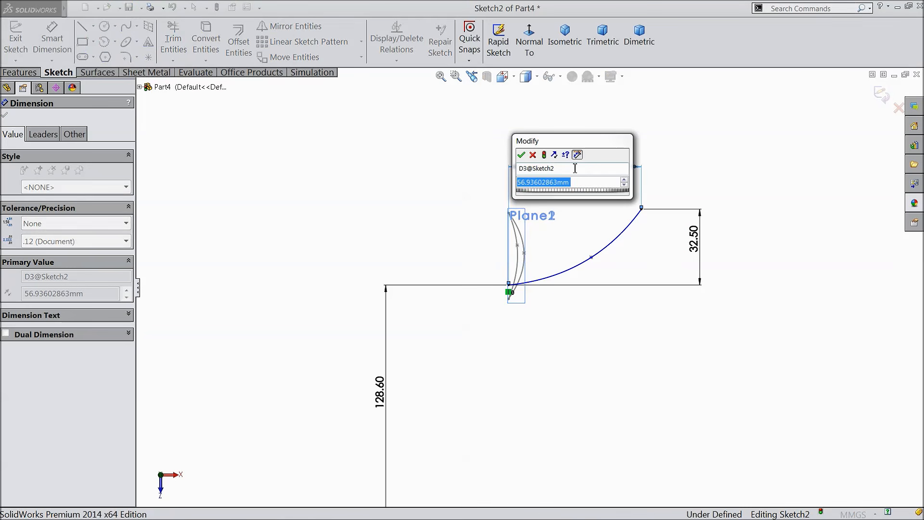
type("32.85")
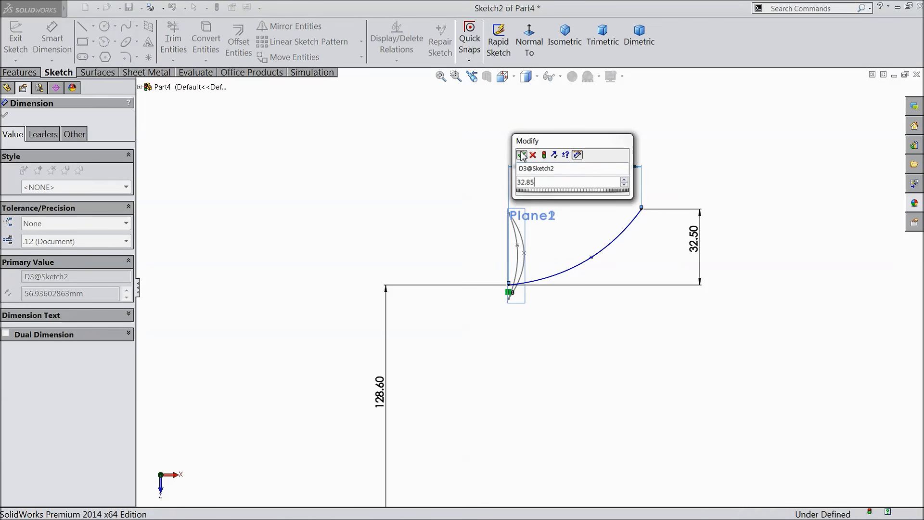
key("Return")
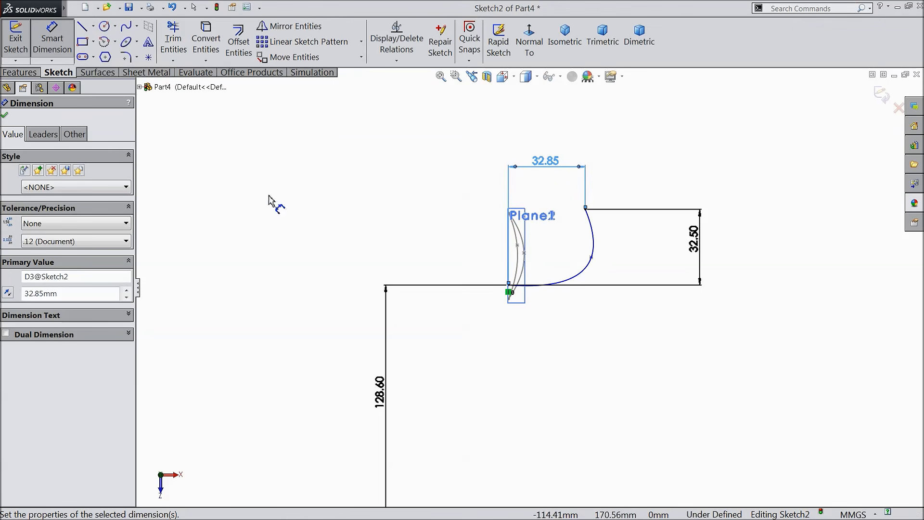
left_click(6, 117)
Step: Move the spline's middle point to about (19.3, 141.6) mm and draw a second spline between its endpoints through about (22.5, 138.8) mm
scroll(534, 262, "down", 3)
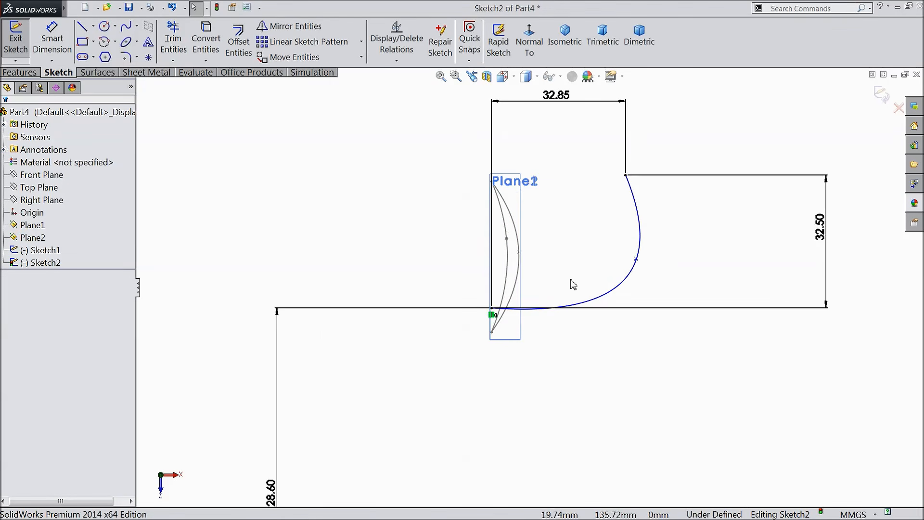
left_click_drag(637, 266, 572, 259)
left_click(125, 32)
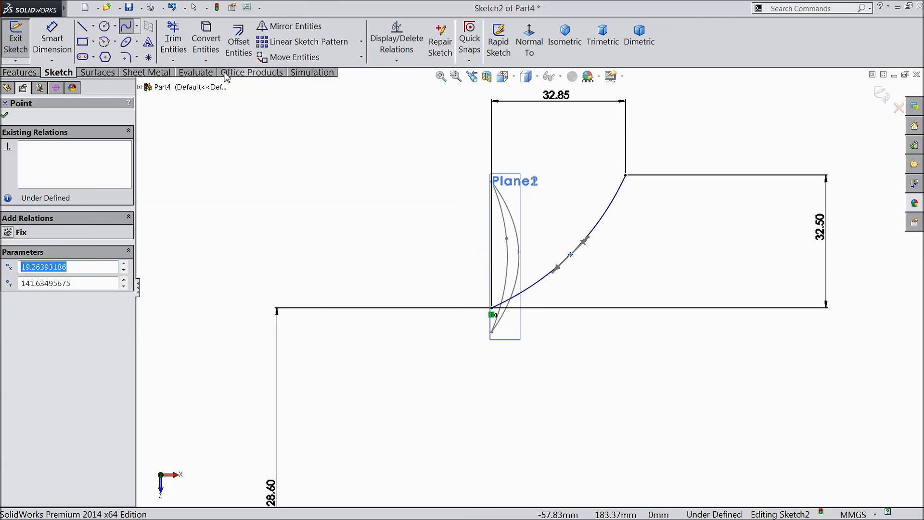
left_click(626, 176)
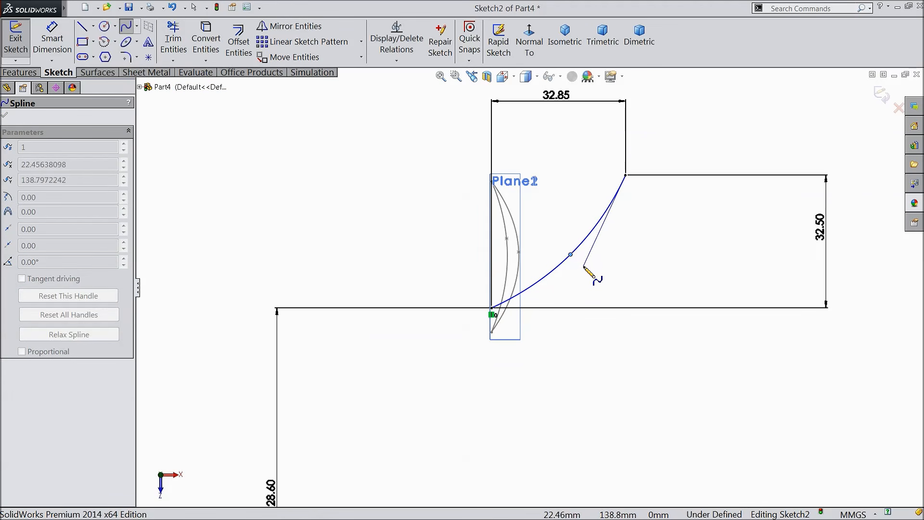
left_click(584, 266)
left_click(492, 308)
right_click(402, 243)
left_click(426, 147)
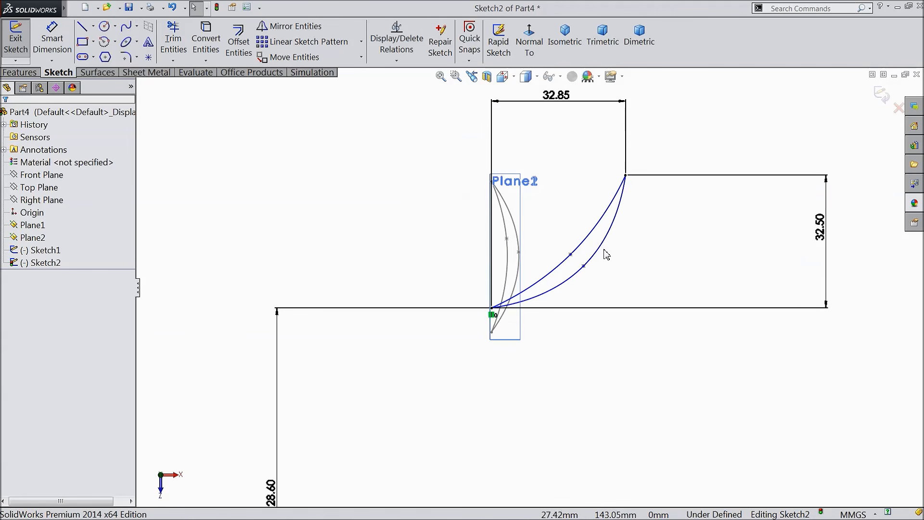
Step: Dimension the distance between the two splines' middle points as 3 mm and exit the Plane2 sketch
scroll(606, 255, "down", 2)
left_click(566, 279)
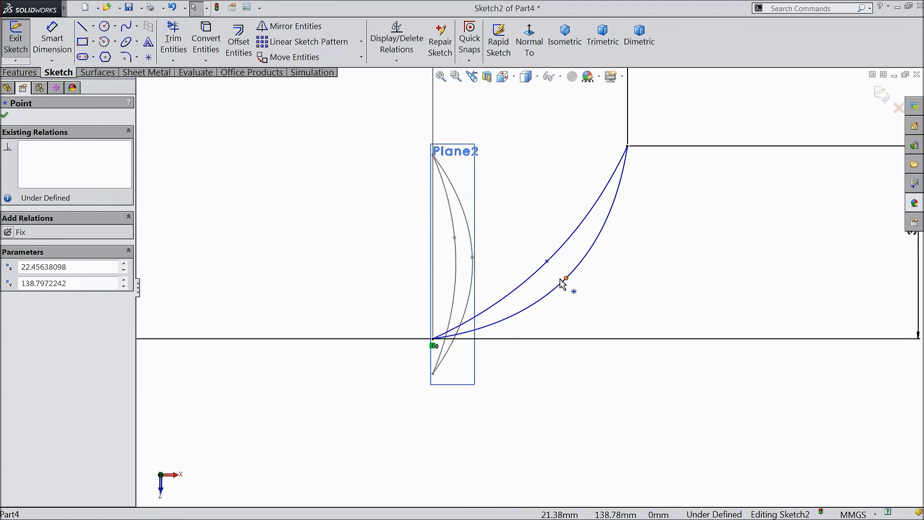
left_click(57, 44)
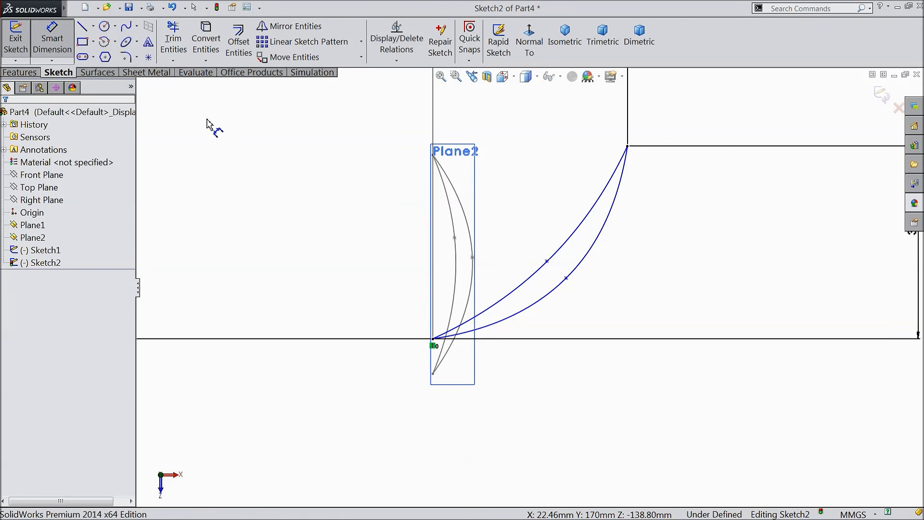
left_click(547, 262)
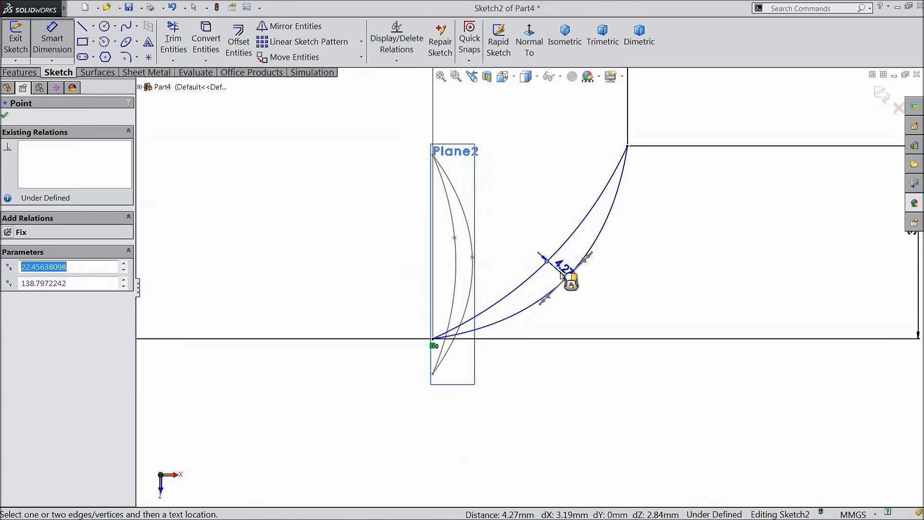
left_click(561, 273)
left_click(557, 264)
type("3")
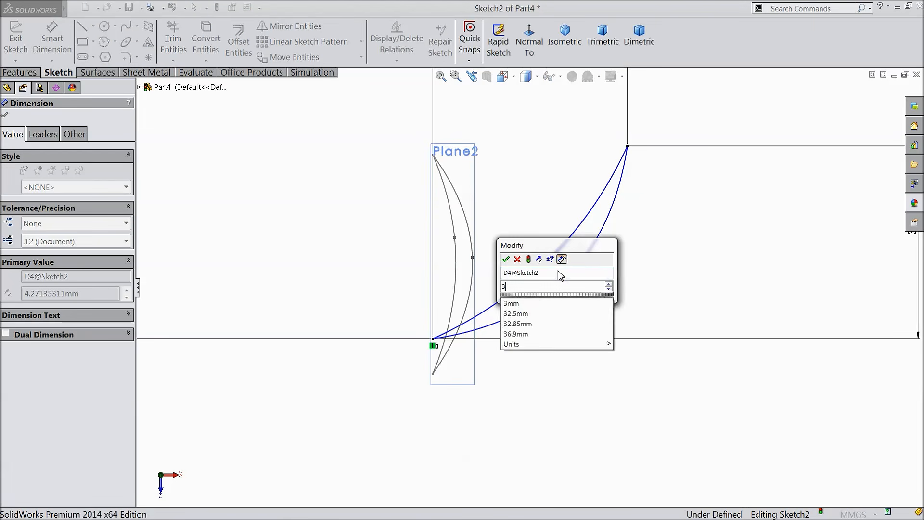
key("Return")
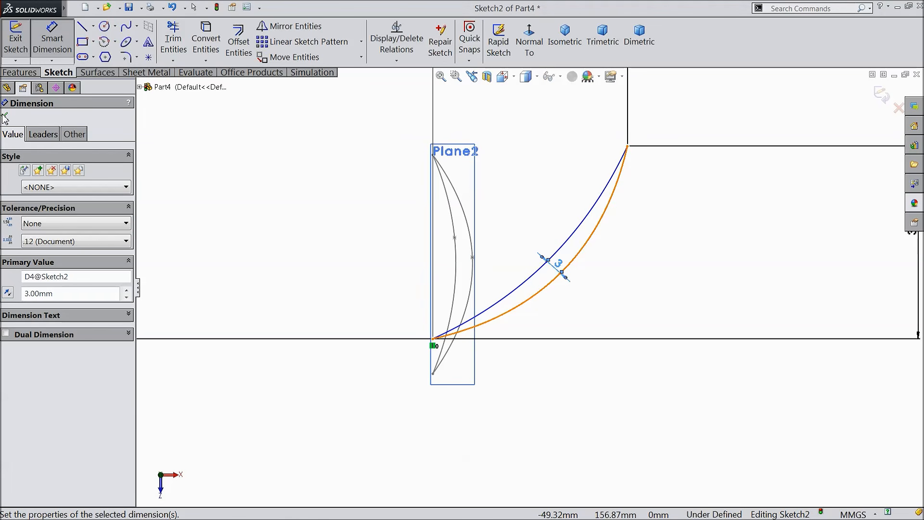
left_click(5, 117)
scroll(402, 251, "up", 5)
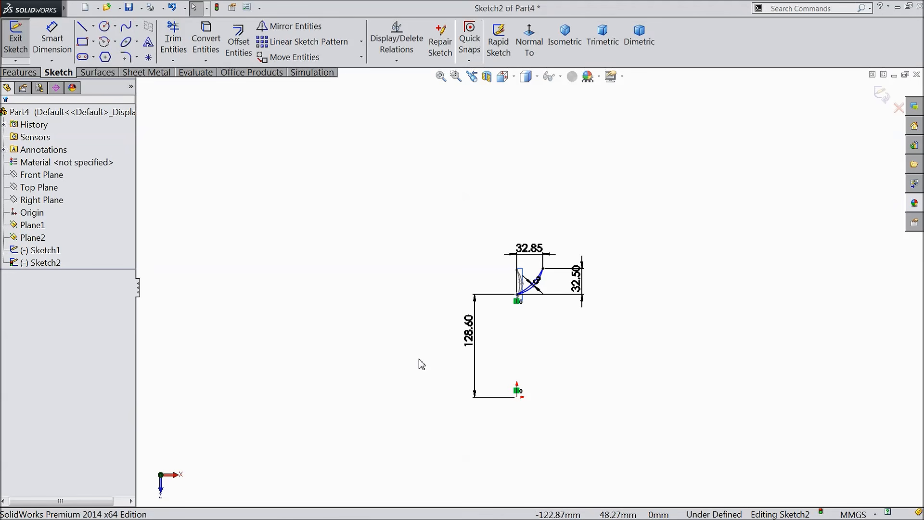
left_click(880, 95)
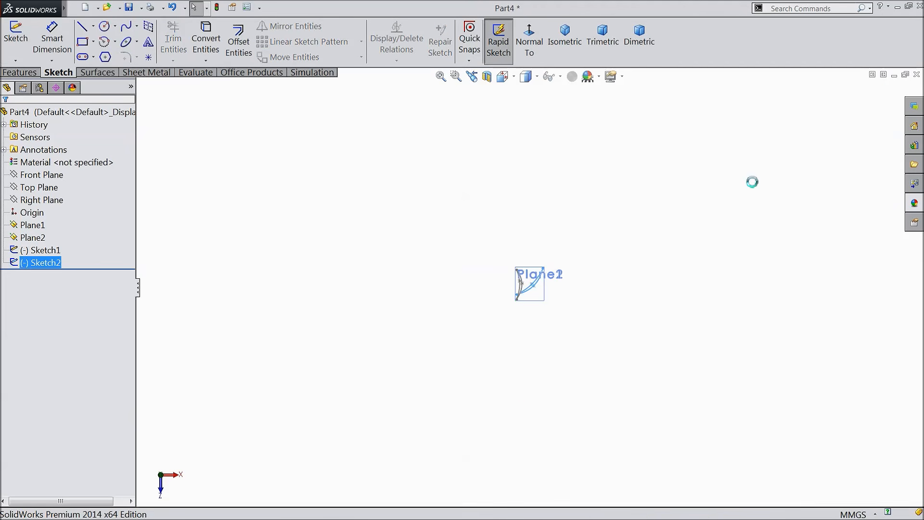
Step: Start a 3D sketch and draw a two-point spline joining the front endpoints of the Plane2 and Plane1 profiles
mouse_move(592, 314)
middle_mouse_down()
mouse_move(575, 202)
mouse_move(585, 185)
mouse_move(565, 148)
mouse_move(567, 181)
mouse_move(542, 287)
mouse_move(524, 264)
mouse_move(540, 265)
middle_mouse_up()
scroll(539, 305, "down", 5)
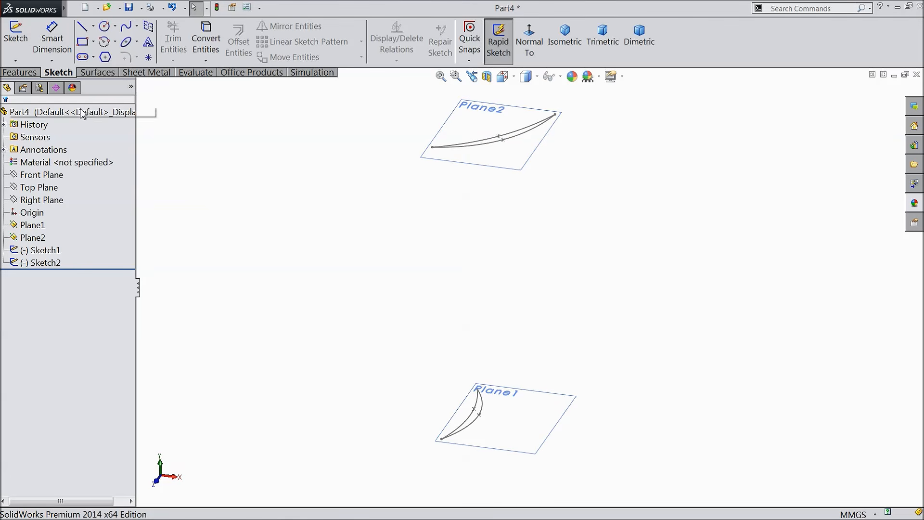
left_click(15, 61)
left_click(34, 84)
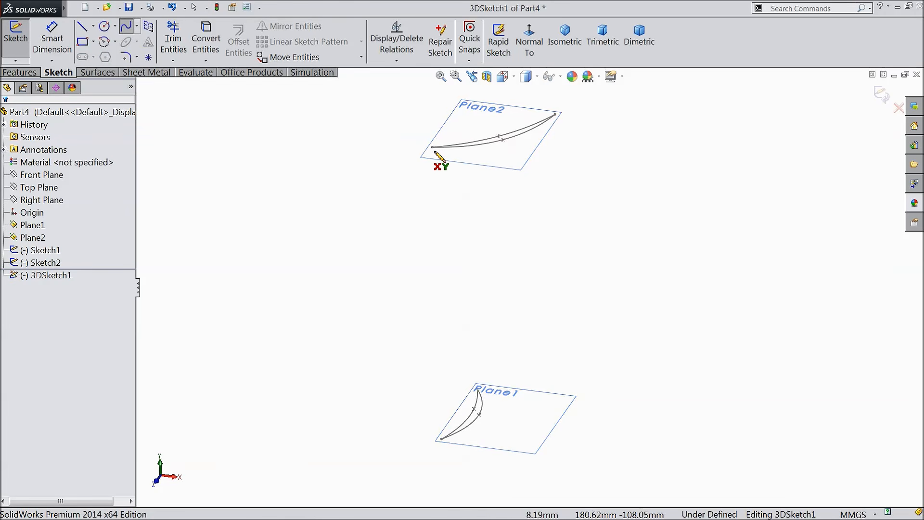
left_click(433, 147)
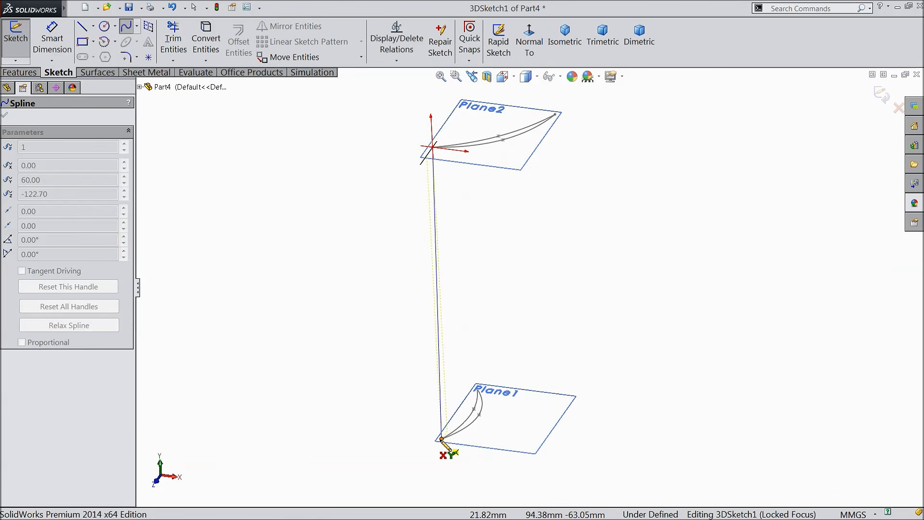
left_click(442, 439)
right_click(498, 293)
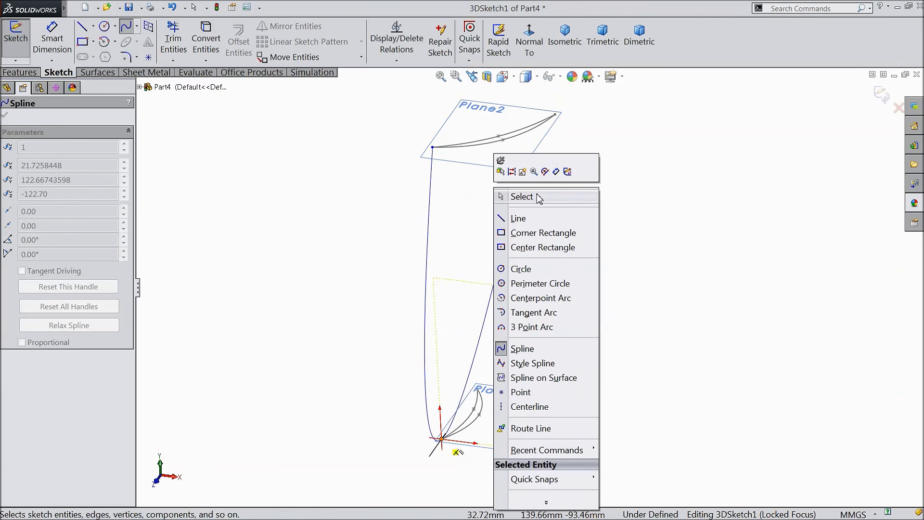
left_click(538, 197)
Step: Draw a second two-point 3D spline joining the rear endpoints of the Plane2 and Plane1 profiles
left_click(127, 26)
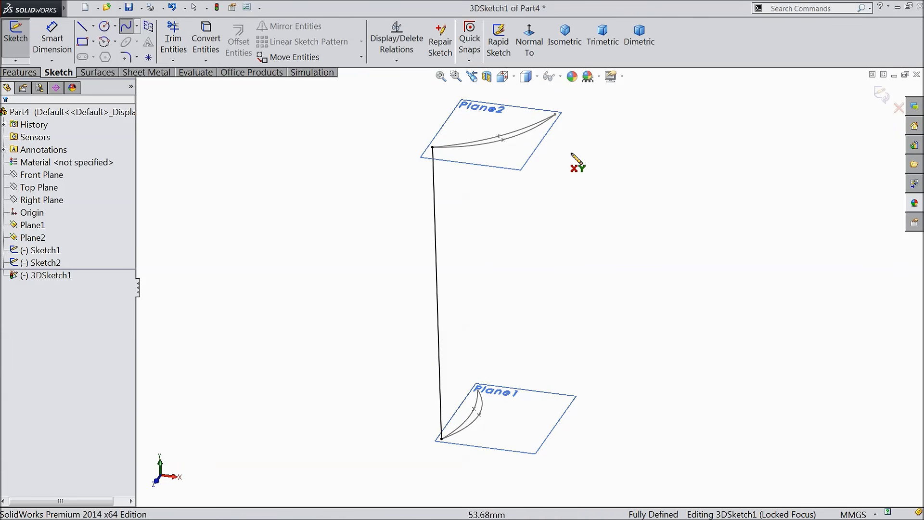
left_click(556, 115)
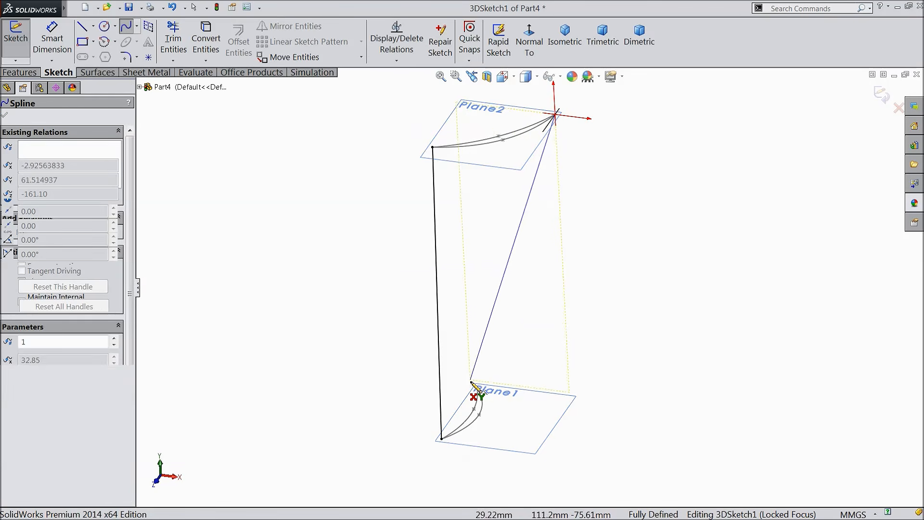
left_click(478, 391)
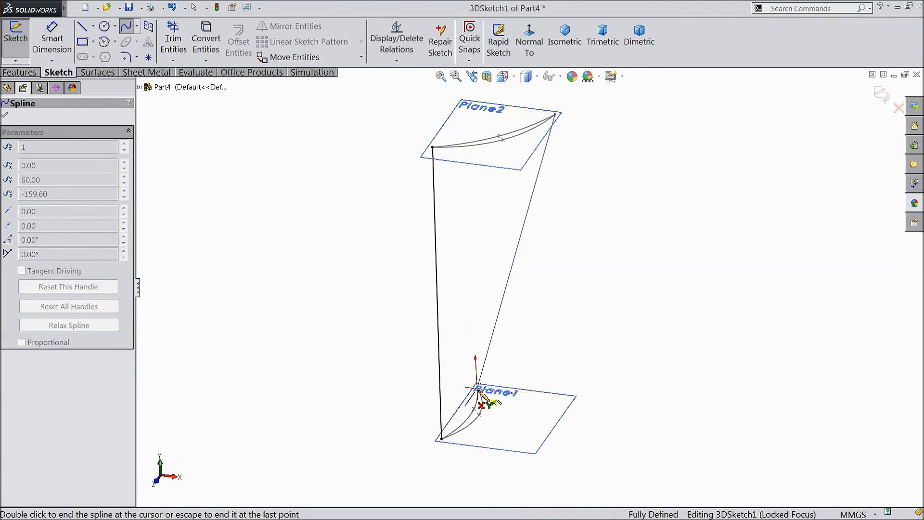
right_click(582, 272)
left_click(616, 201)
Step: Bend the front 3D spline by pulling its lower tangent handle inward and its upper tangent handle outward
middle_click_drag(599, 313, 561, 327)
left_click(436, 371)
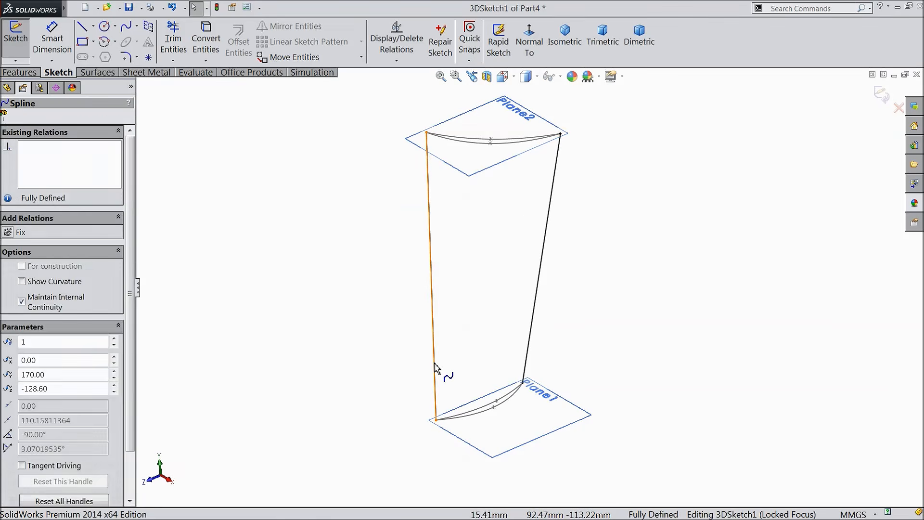
middle_click_drag(462, 361, 439, 369)
mouse_move(427, 353)
left_mouse_down()
mouse_move(435, 347)
mouse_move(440, 357)
left_mouse_up()
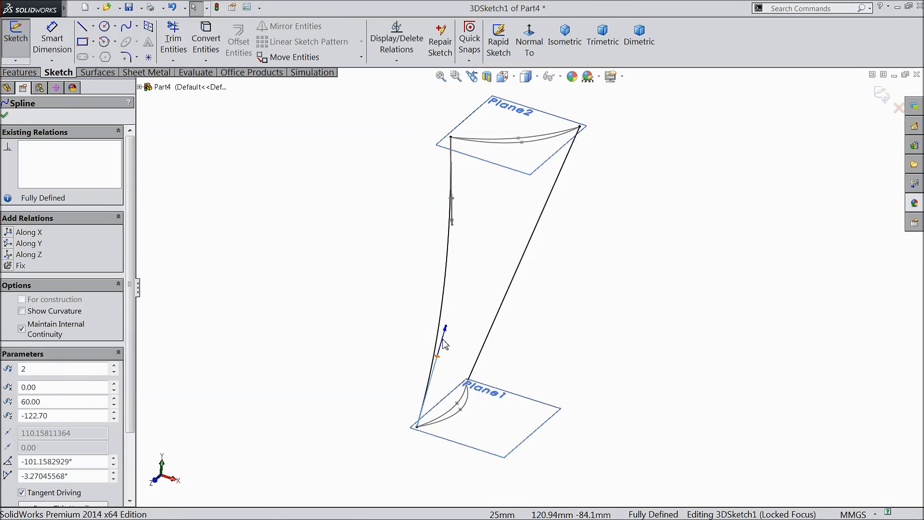
middle_click_drag(470, 209, 457, 206)
left_click_drag(443, 198, 429, 198)
Step: Bend the rear 3D spline by pulling its upper tangent handle outward and its lower tangent handle inward
middle_click_drag(445, 219, 440, 237)
left_click(545, 220)
left_click_drag(541, 198, 562, 199)
middle_click_drag(598, 293, 641, 284)
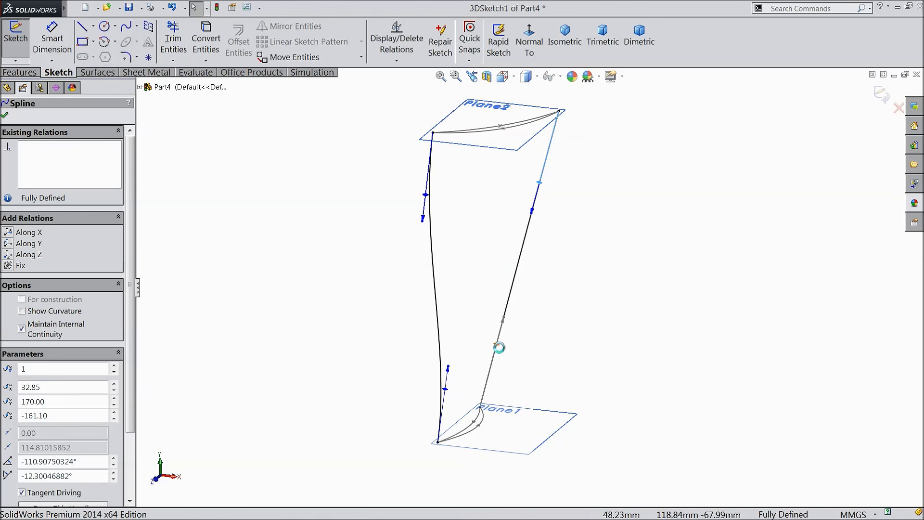
left_click_drag(501, 347, 491, 345)
Step: Refine both splines' upper tangent handles, angling the front one to about -98.9° and 13.4°, and exit the 3D sketch
mouse_move(491, 346)
middle_mouse_down()
mouse_move(522, 355)
mouse_move(489, 280)
mouse_move(473, 295)
mouse_move(454, 353)
mouse_move(488, 308)
mouse_move(438, 316)
mouse_move(423, 332)
mouse_move(445, 423)
mouse_move(467, 378)
mouse_move(536, 380)
mouse_move(501, 386)
mouse_move(495, 326)
mouse_move(553, 355)
mouse_move(561, 371)
mouse_move(499, 331)
middle_mouse_up()
left_click_drag(430, 174, 429, 177)
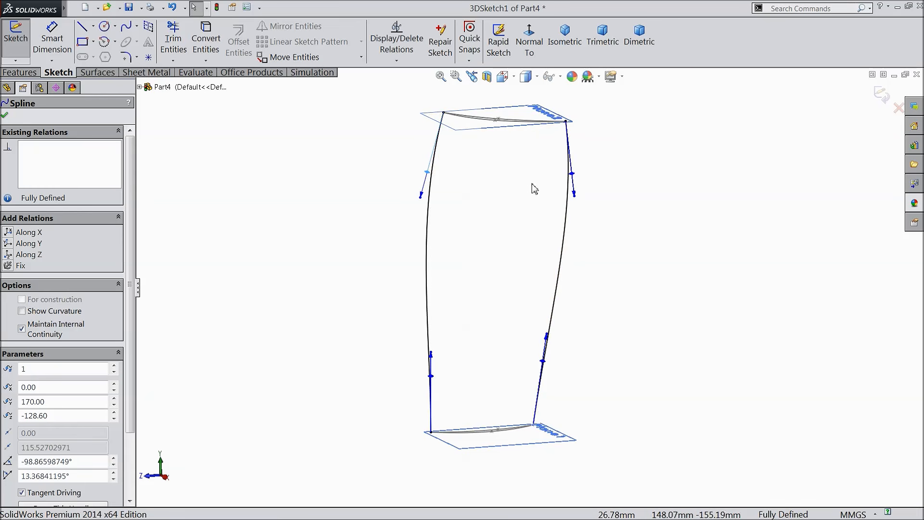
left_click_drag(573, 174, 578, 176)
middle_click_drag(501, 223, 516, 202)
left_click_drag(571, 165, 562, 169)
middle_click_drag(619, 261, 641, 249)
left_click(880, 95)
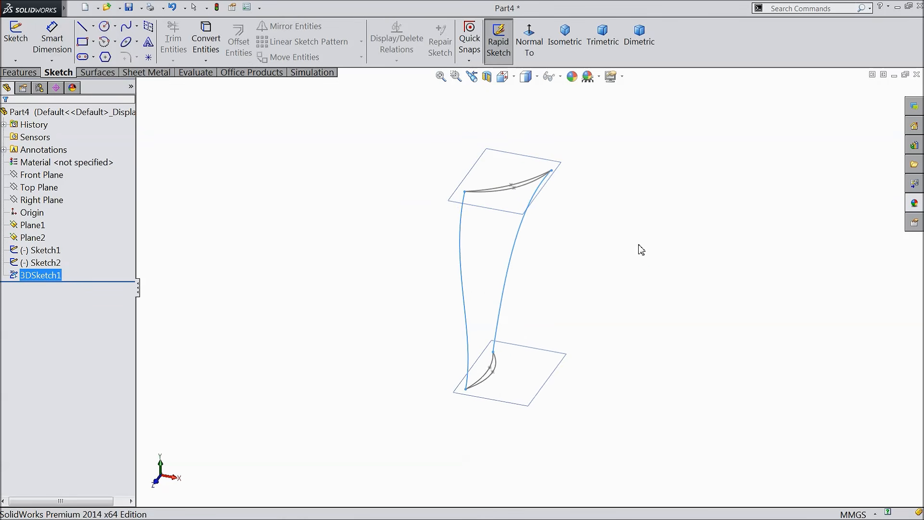
Step: Hide Plane1 and Plane2 in the model
left_click(557, 369)
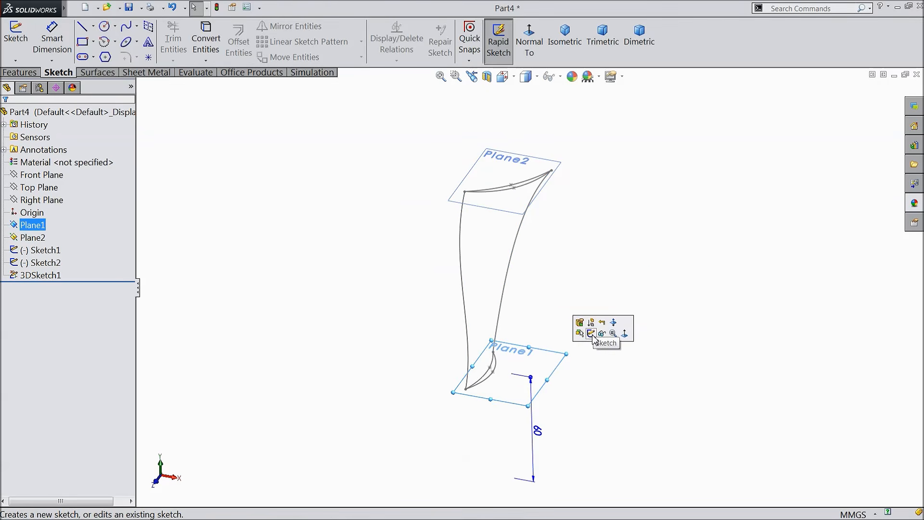
left_click(603, 333)
left_click(544, 168)
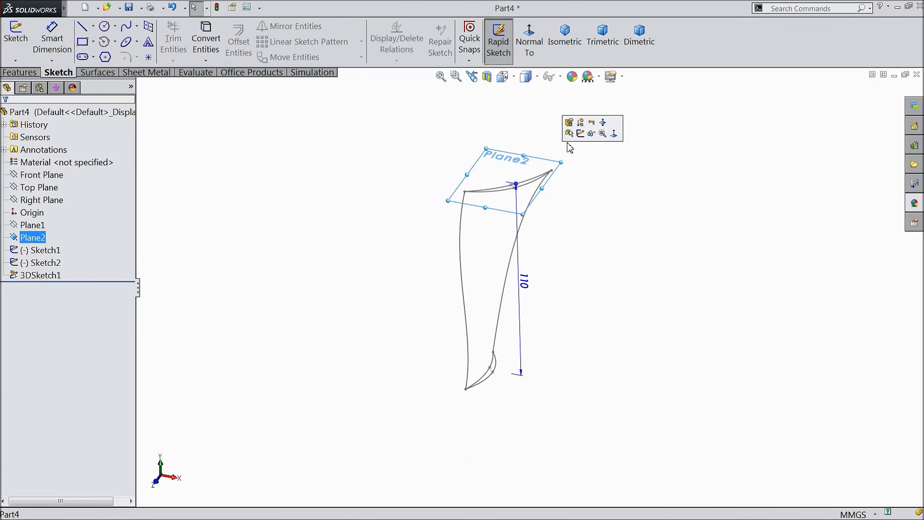
left_click(594, 135)
Step: Start a Lofted Boss/Base with the upper profile Sketch2 and the lower profile Sketch1 as its profiles
middle_click_drag(526, 231, 488, 306)
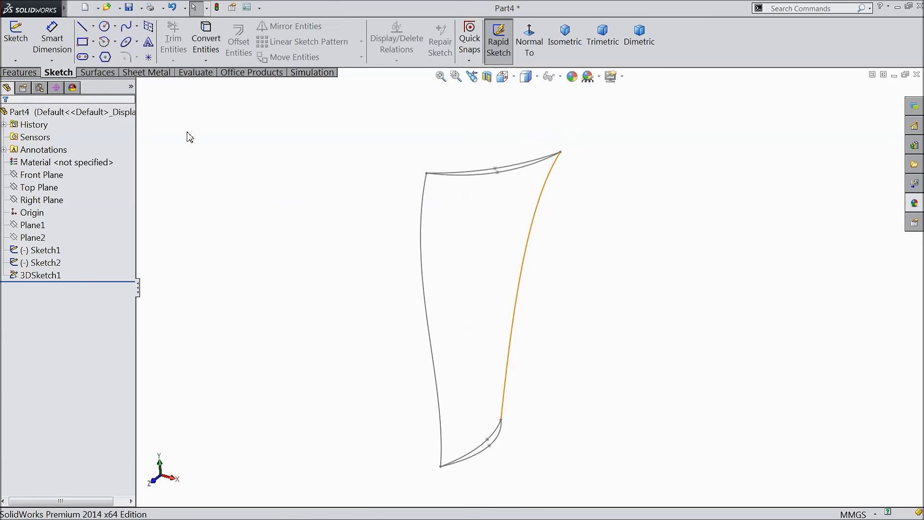
left_click(19, 72)
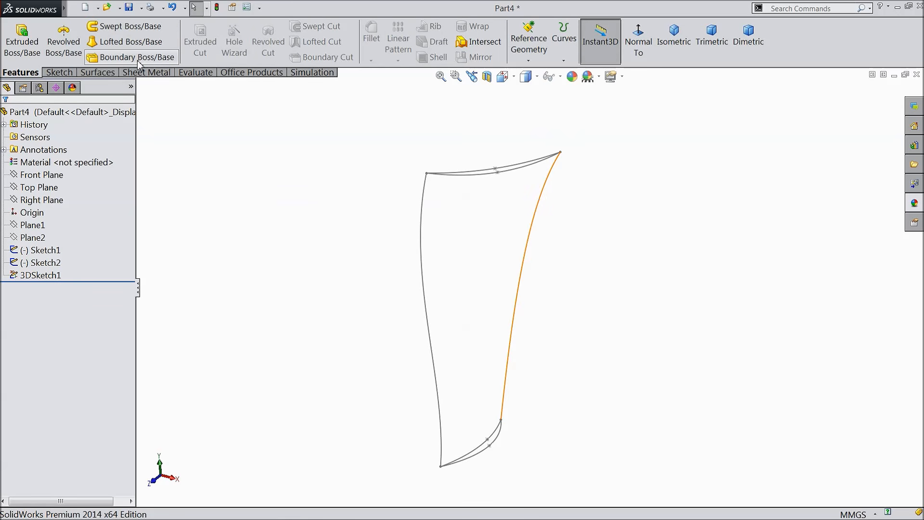
left_click(145, 41)
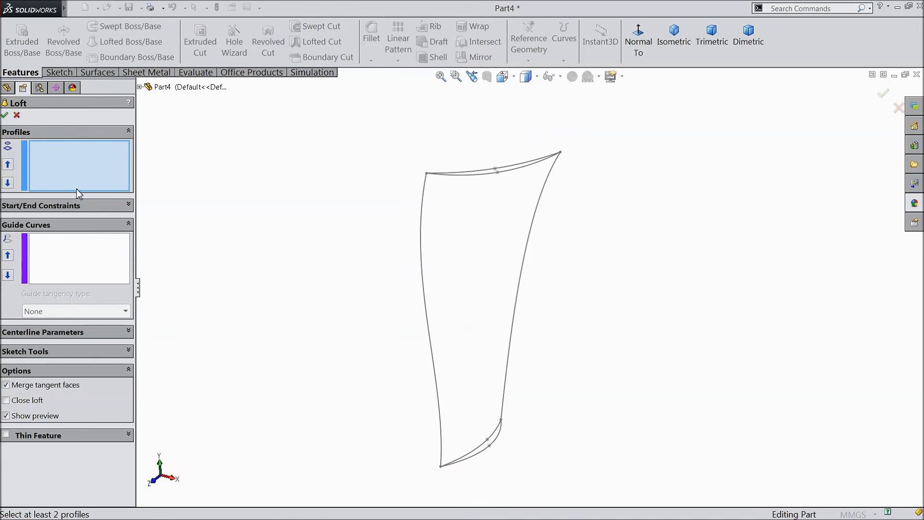
left_click(498, 173)
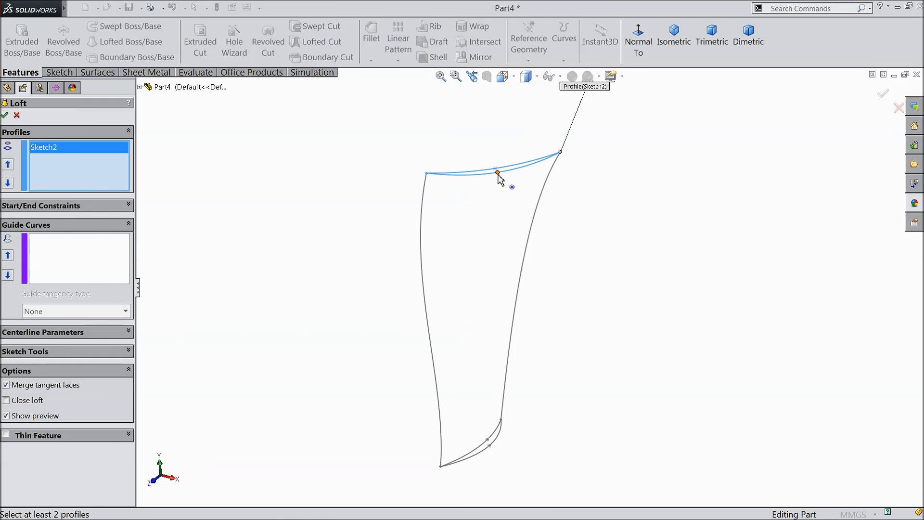
left_click(501, 422)
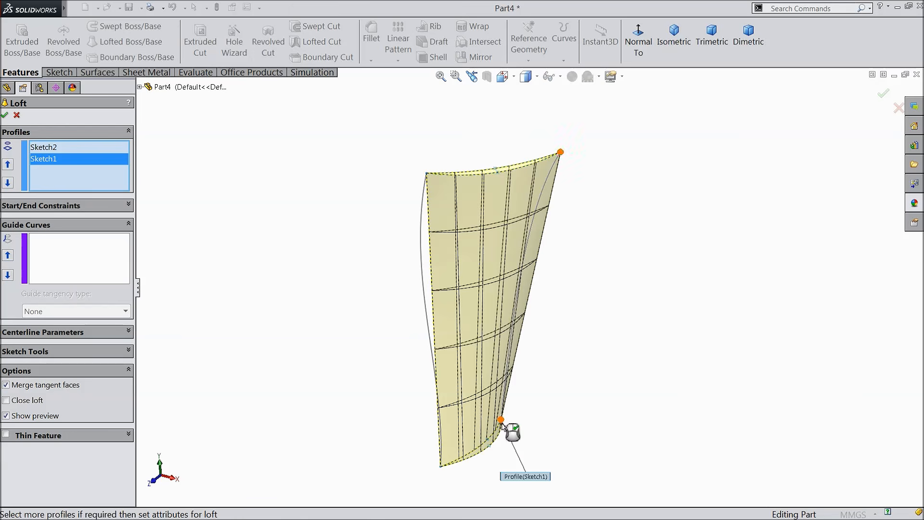
Step: Add both curved 3D-sketch splines as guide curves of the loft and create the solid blade
left_click(87, 266)
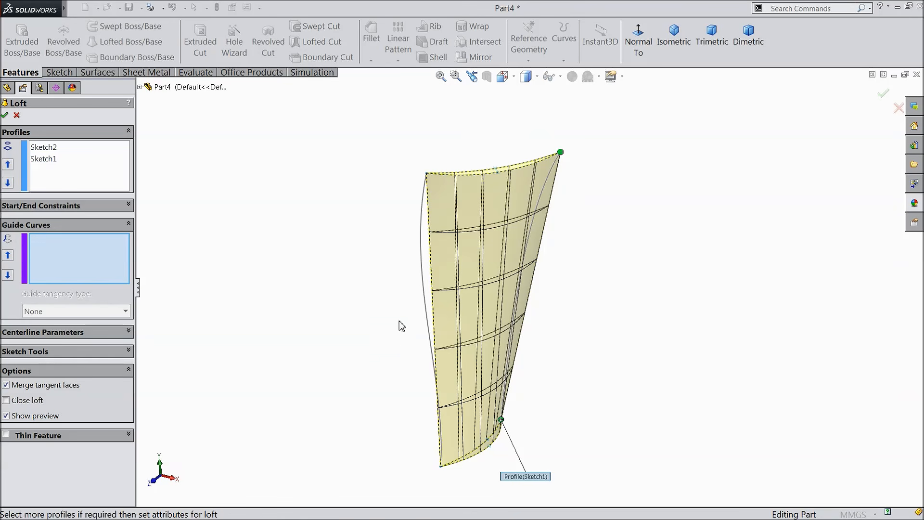
left_click(424, 293)
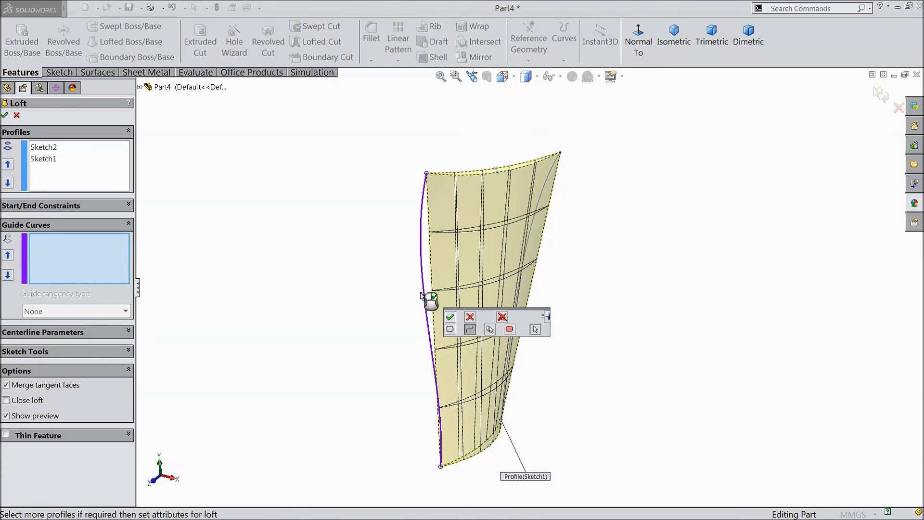
left_click(450, 317)
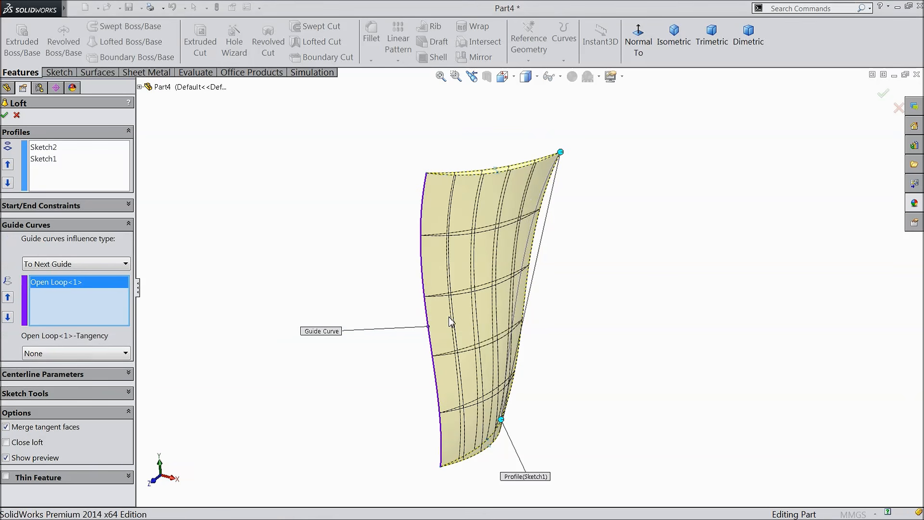
middle_click_drag(540, 260, 600, 245)
left_click(551, 257)
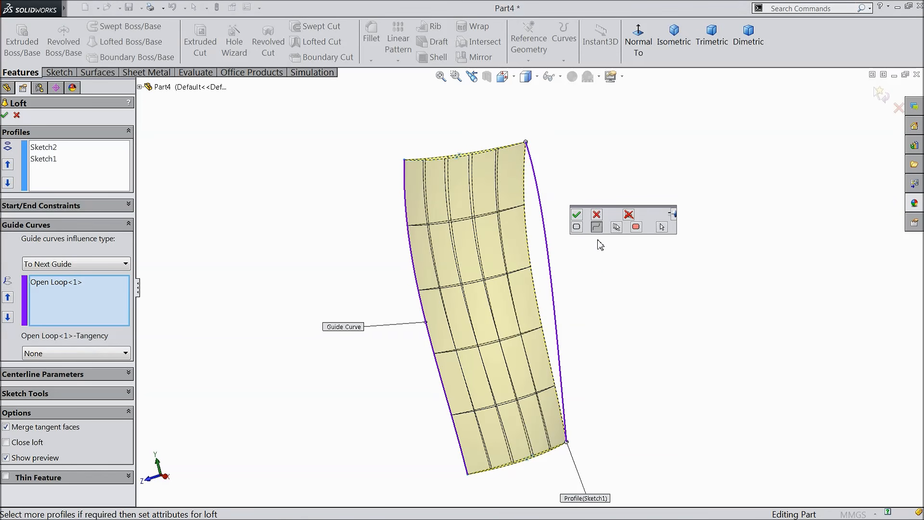
left_click(578, 216)
middle_click_drag(576, 267, 536, 303)
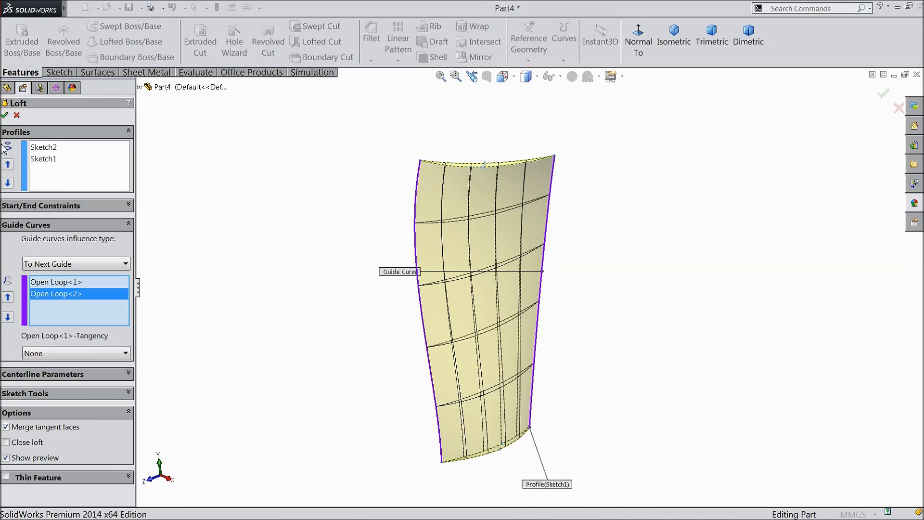
key("Return")
Step: Start a new sketch on the Right Plane and view it face-on
middle_click_drag(281, 246, 365, 333)
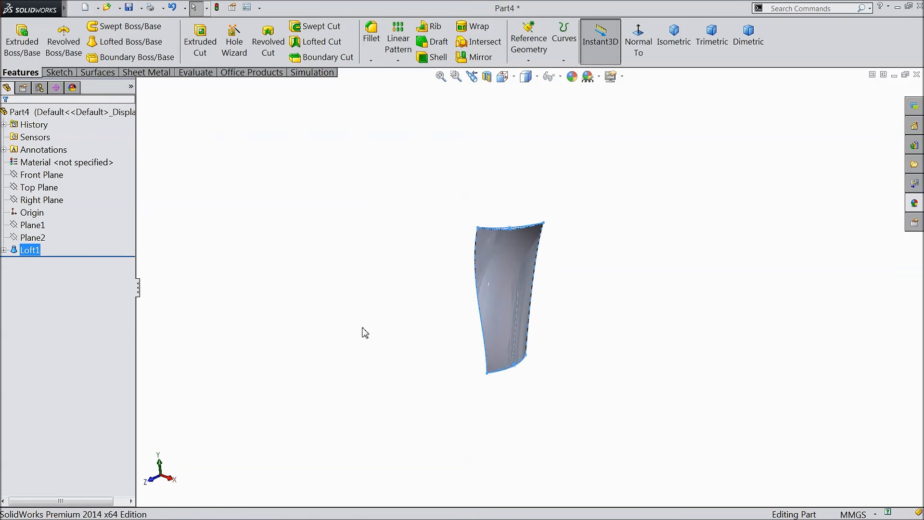
scroll(513, 400, "down", 2)
mouse_move(512, 394)
middle_mouse_down()
mouse_move(489, 323)
mouse_move(518, 390)
middle_mouse_up()
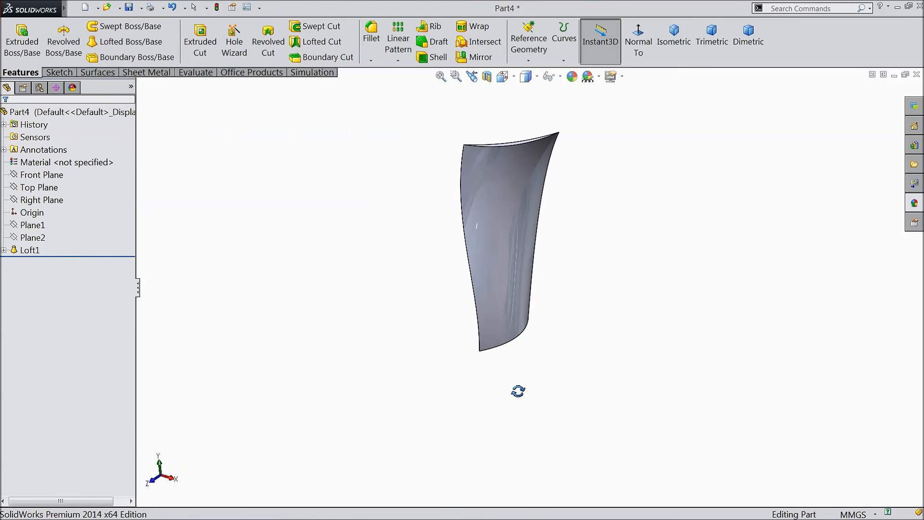
left_click(39, 200)
left_click(42, 186)
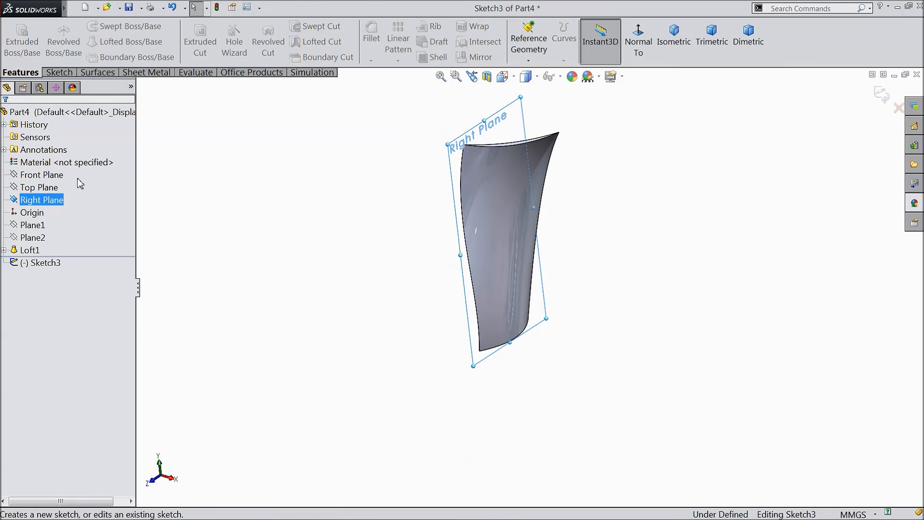
left_click(639, 46)
scroll(579, 309, "up", 5)
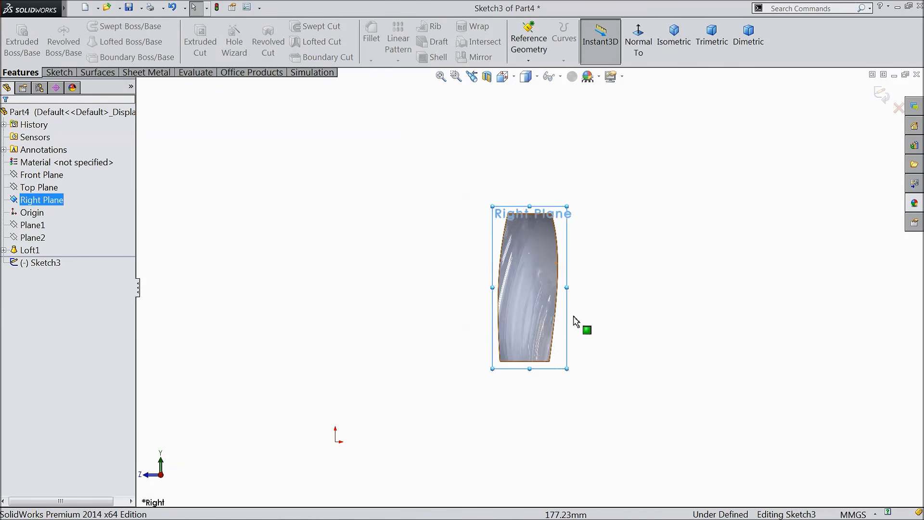
scroll(523, 353, "down", 1)
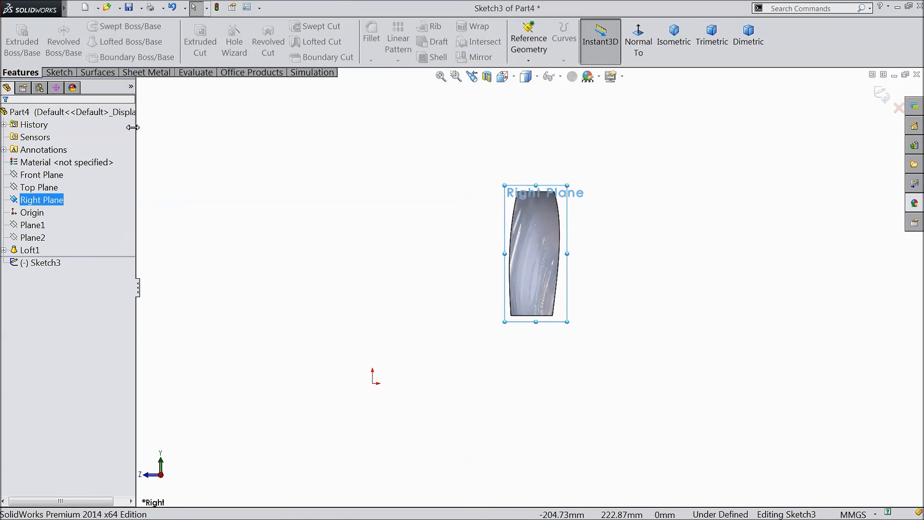
Step: Sketch a closed four-line hub profile from the origin, about 204 mm long and 78 mm high, with a sloped line returning to the origin
left_click(53, 73)
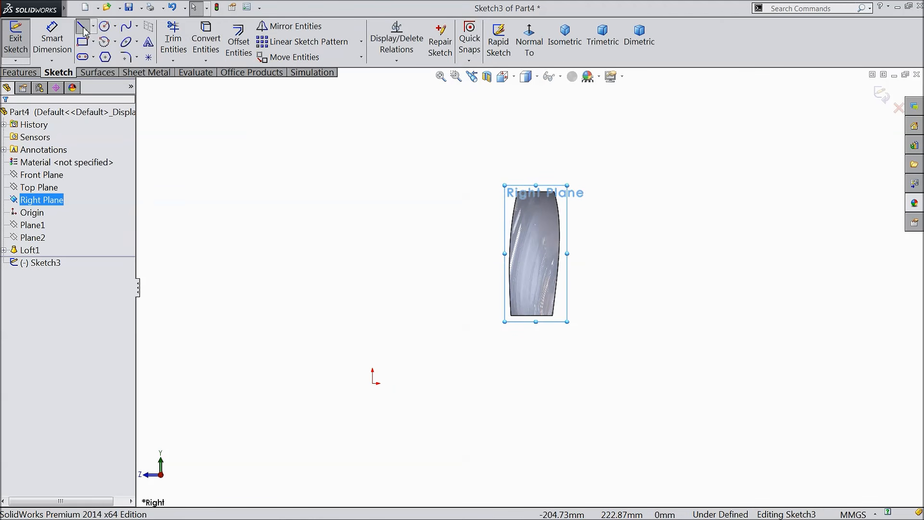
left_click(83, 29)
left_click(374, 384)
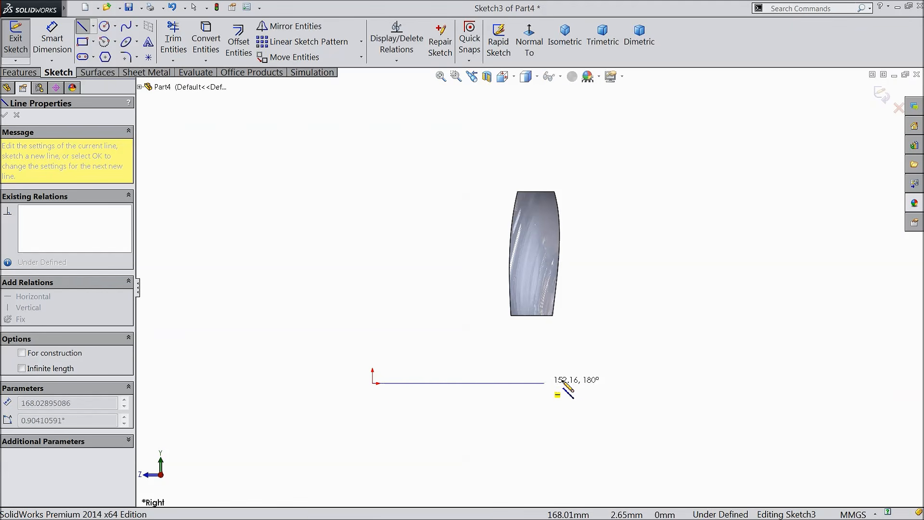
left_click(602, 383)
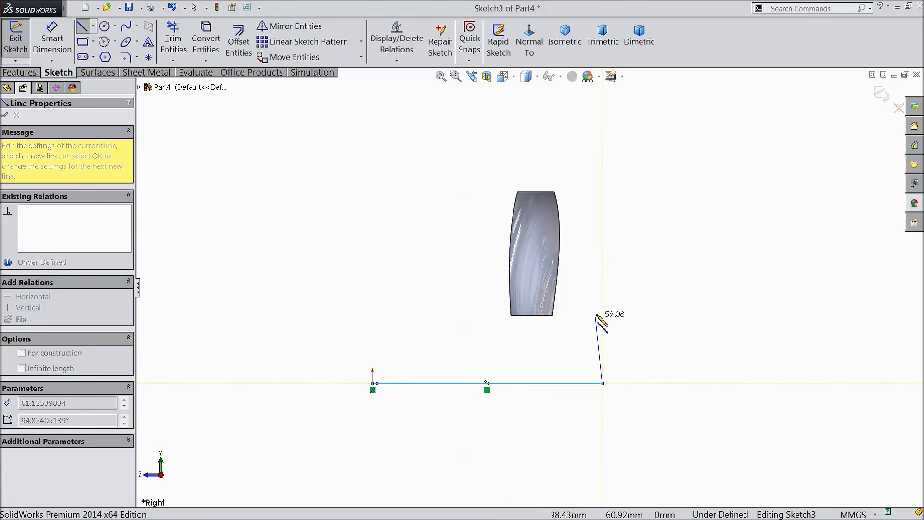
left_click(603, 295)
left_click(519, 295)
left_click(374, 384)
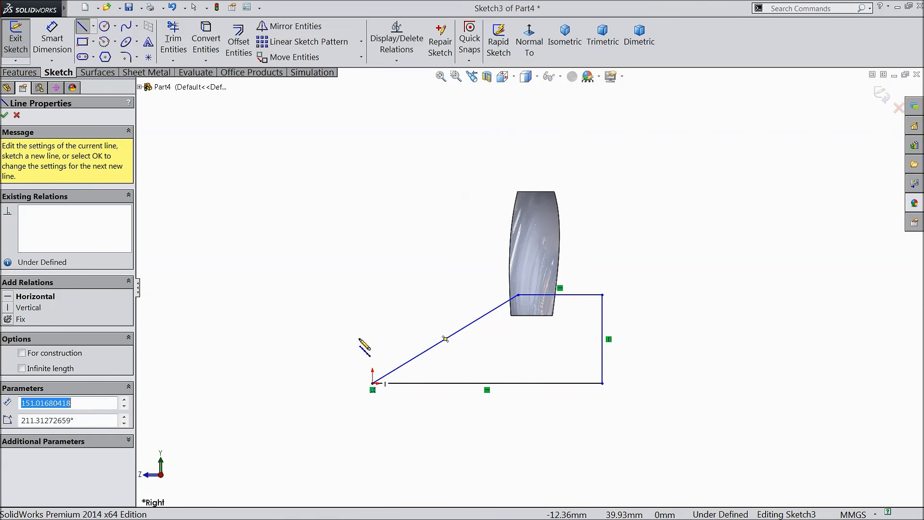
right_click(360, 341)
left_click(371, 138)
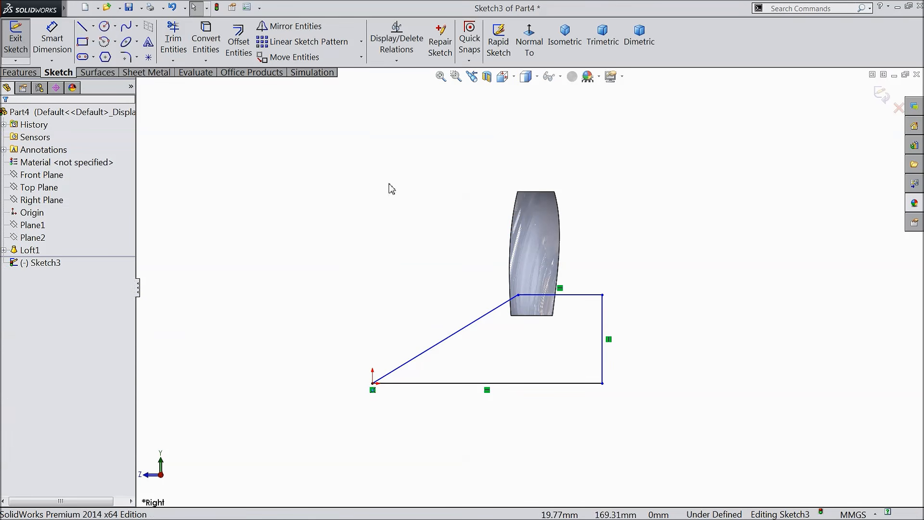
Step: Dimension the hub profile's horizontal base line to 166 mm
left_click(52, 45)
left_click(499, 385)
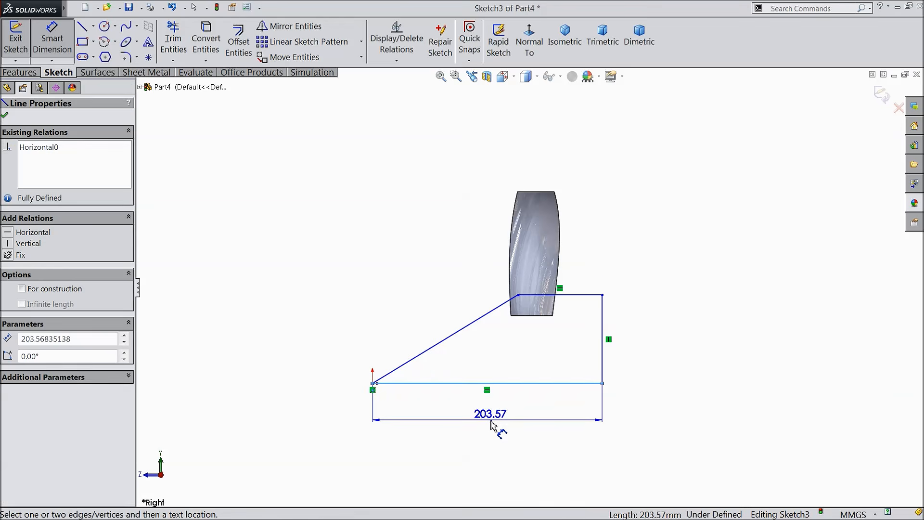
left_click(491, 423)
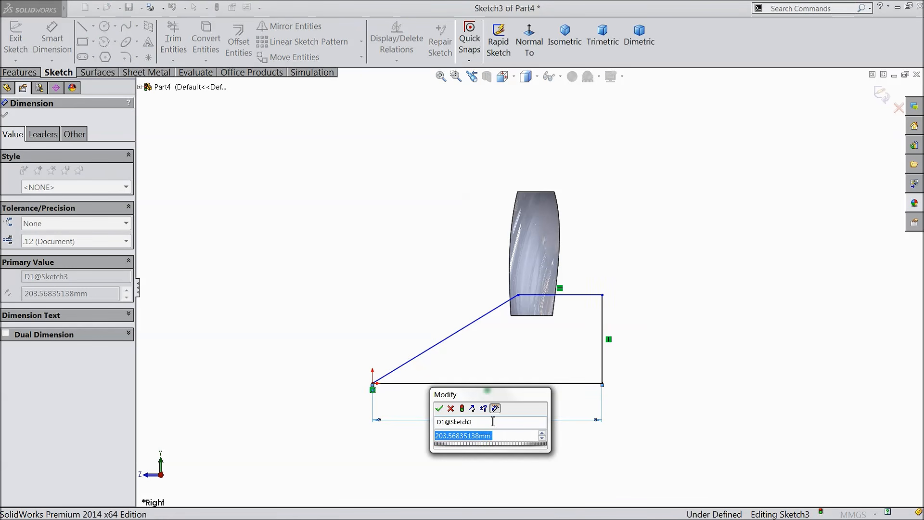
type("166")
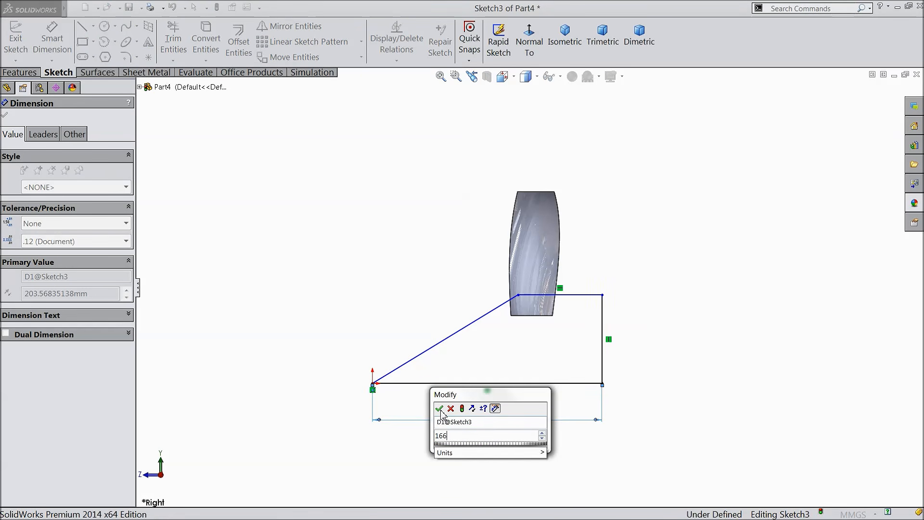
left_click(439, 408)
Step: Dimension the hub profile's vertical end line to 63.25 mm
scroll(549, 349, "down", 3)
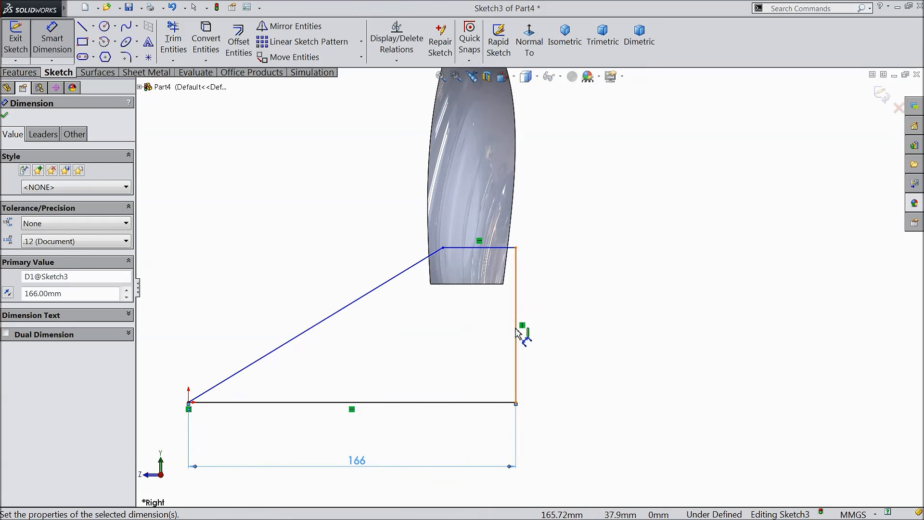
left_click(517, 333)
left_click(565, 331)
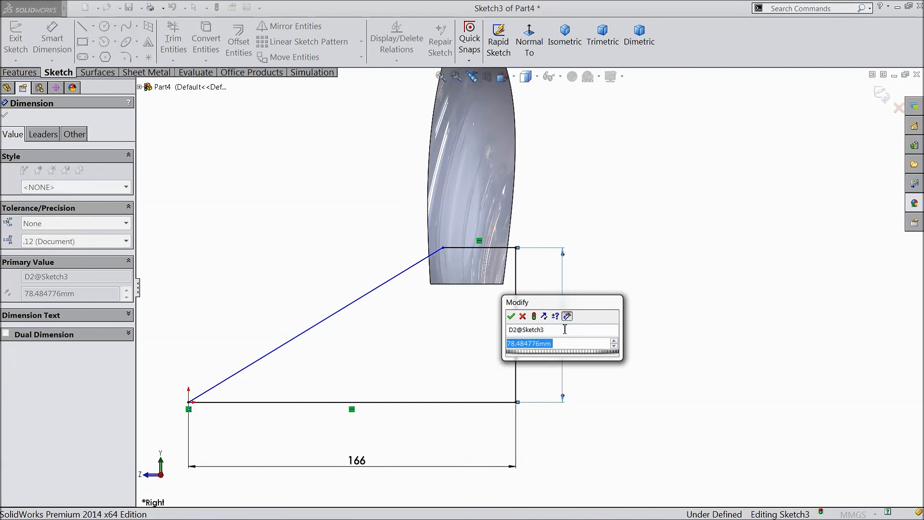
type("63.25")
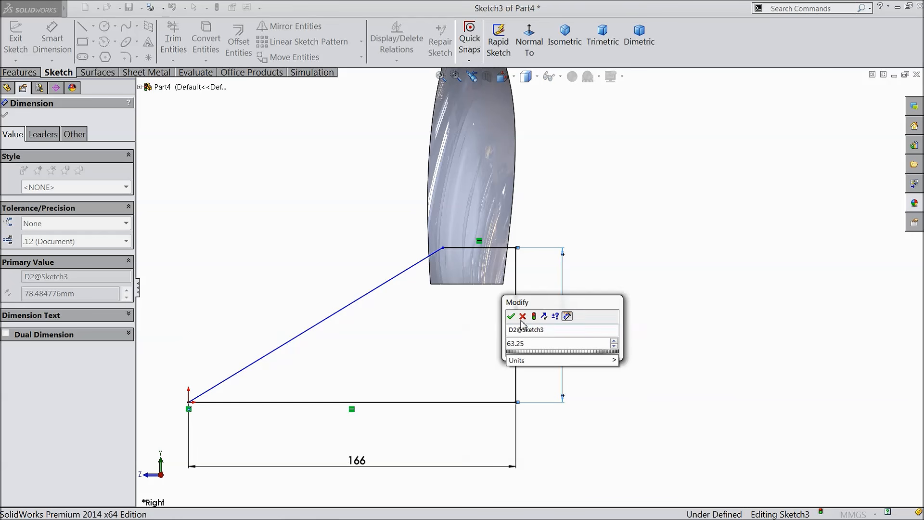
left_click(511, 316)
scroll(423, 298, "down", 1)
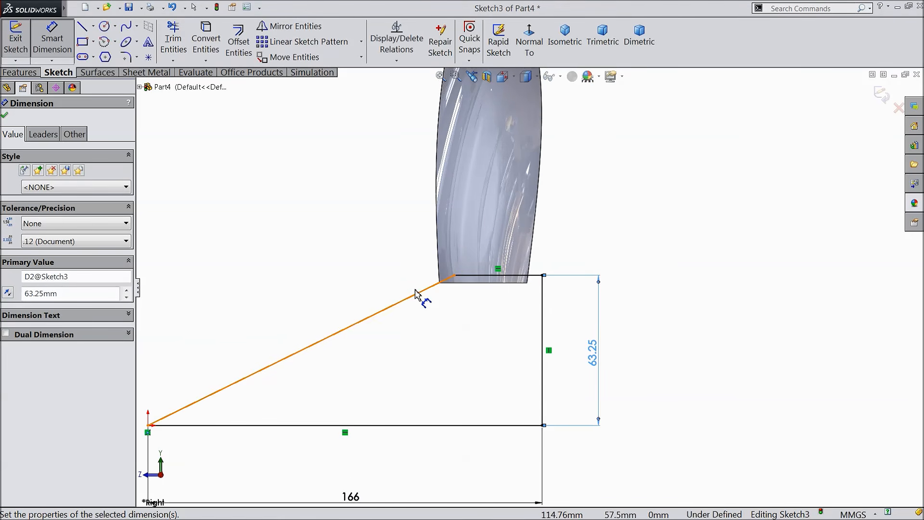
left_click(5, 115)
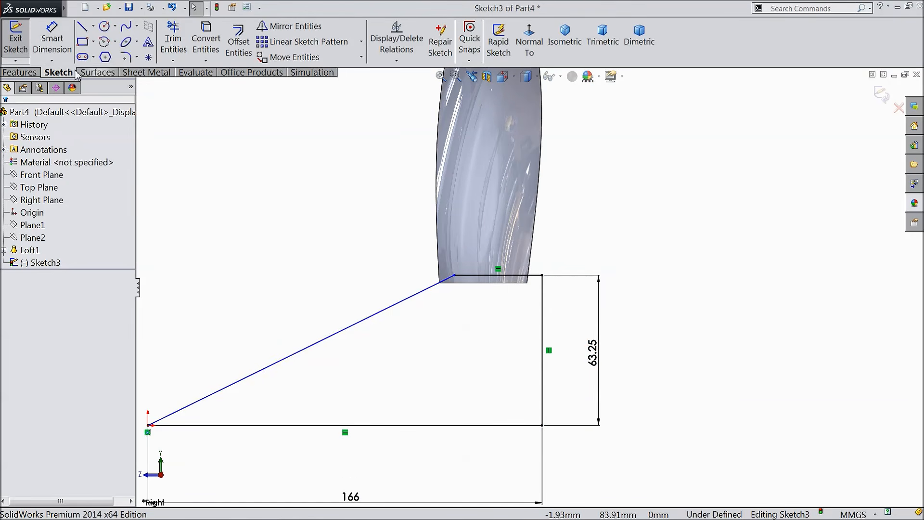
Step: Round the corner between the sloped line and the upper horizontal line with a 30 mm sketch fillet
left_click(126, 57)
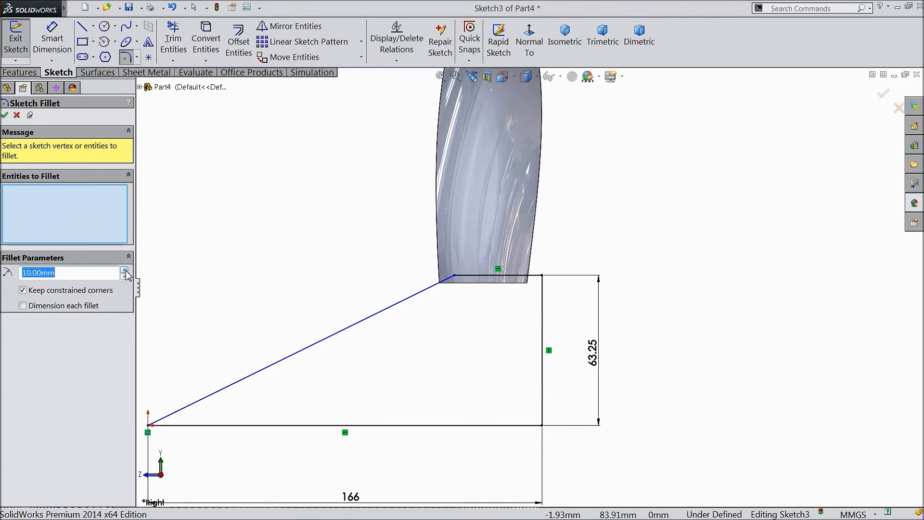
left_click(455, 277)
left_click(4, 114)
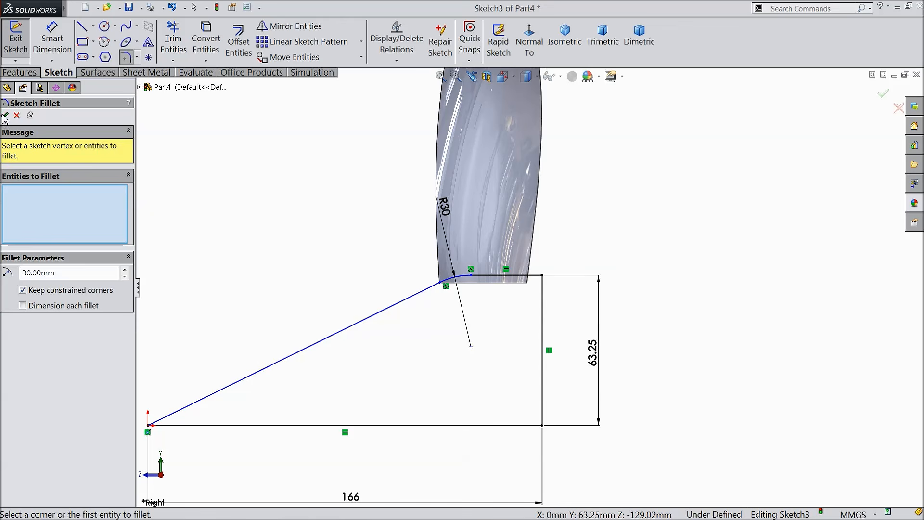
Step: Dimension the distance from the fillet's end point to the upper corner of the vertical line as 37 mm
left_click(52, 38)
scroll(477, 269, "down", 3)
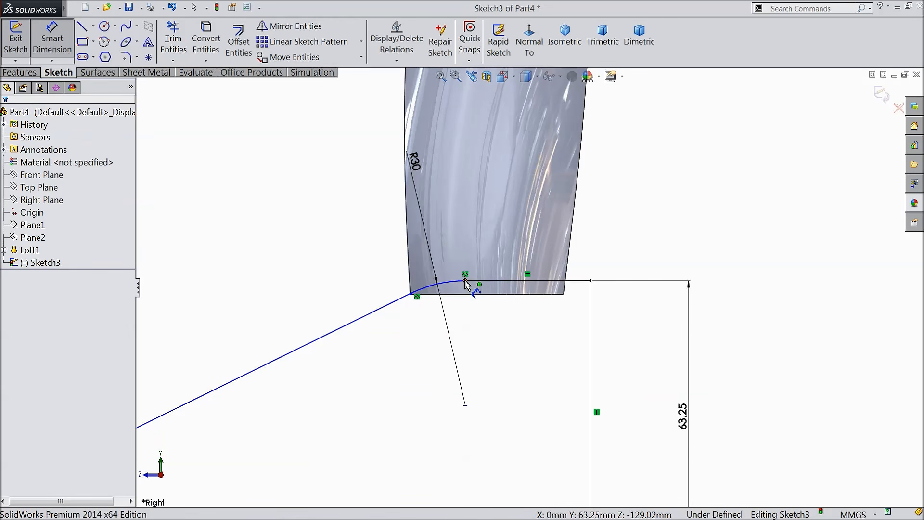
left_click(465, 281)
left_click(591, 281)
left_click(539, 330)
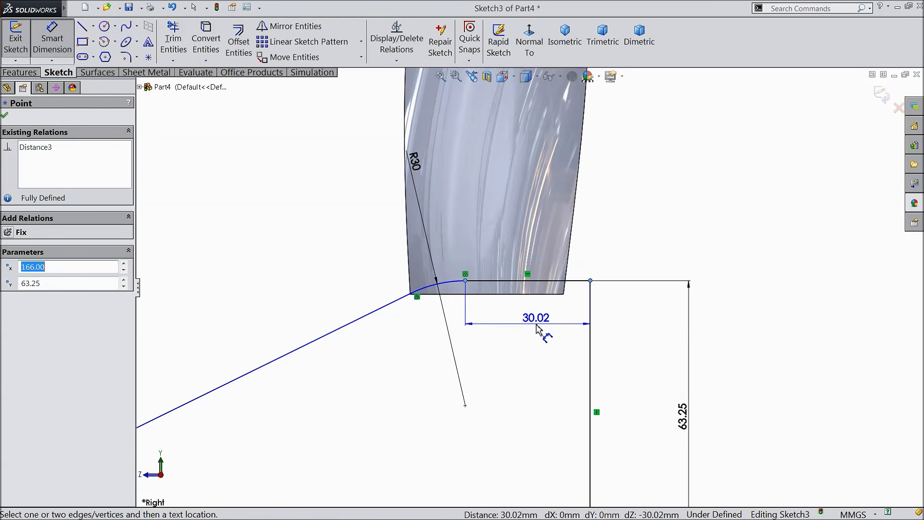
left_click(534, 331)
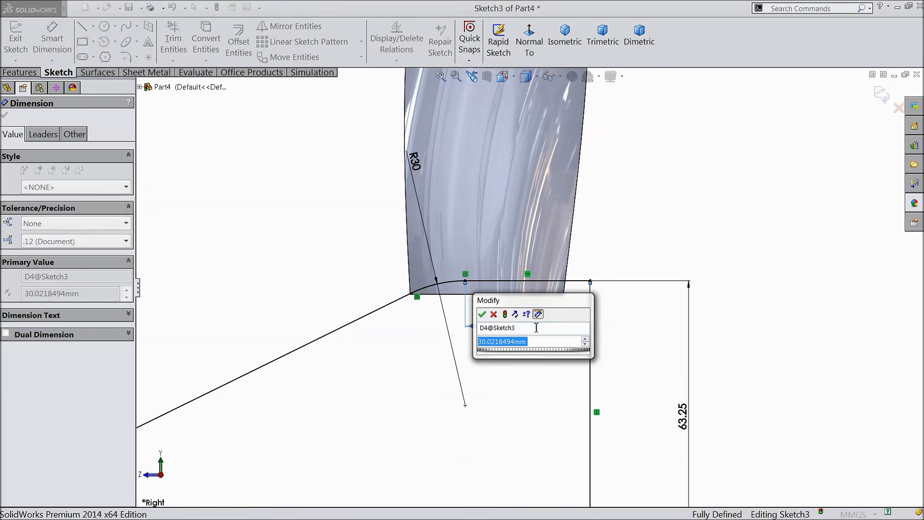
type("37")
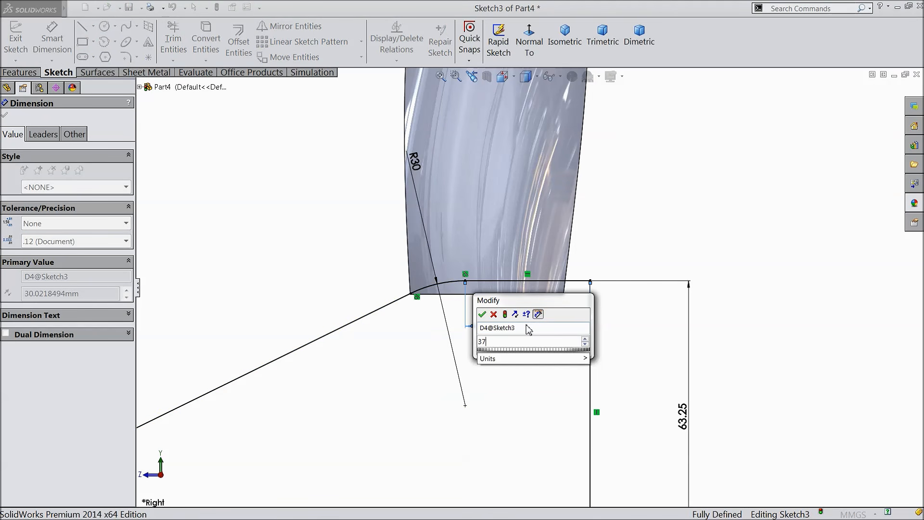
left_click(481, 315)
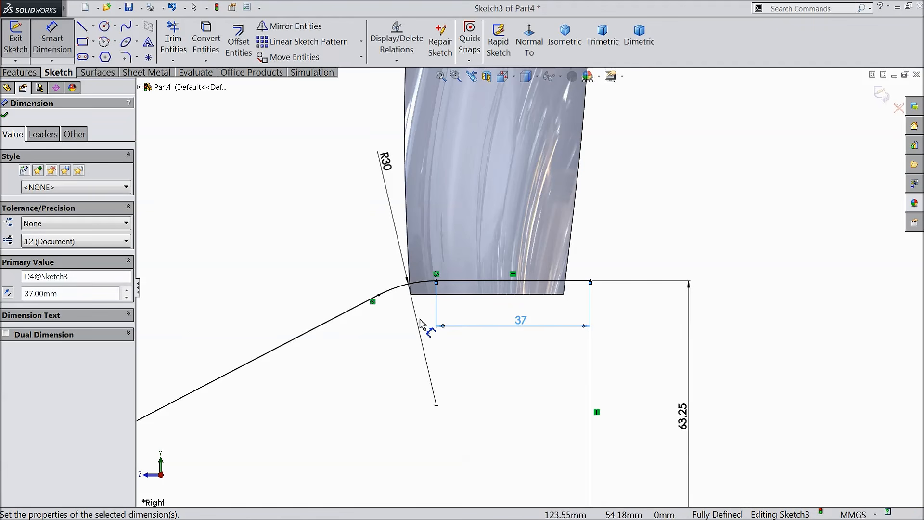
Step: Revolve the hub profile 360 degrees about its 166 mm horizontal base line, merged with the blade
left_click(5, 116)
key("f")
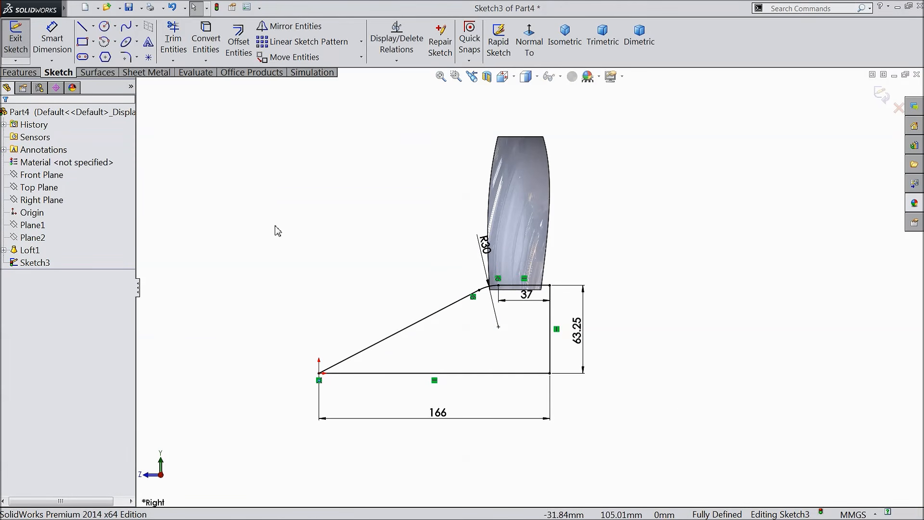
left_click(20, 72)
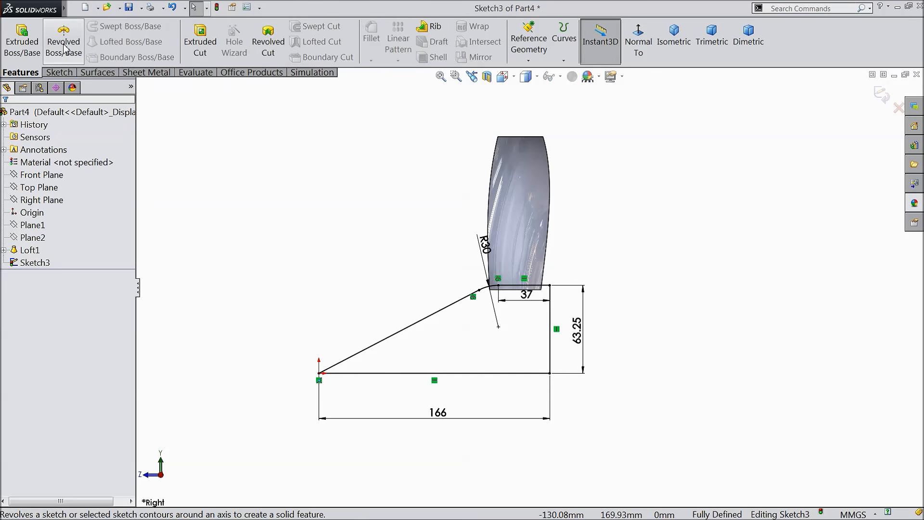
left_click(64, 49)
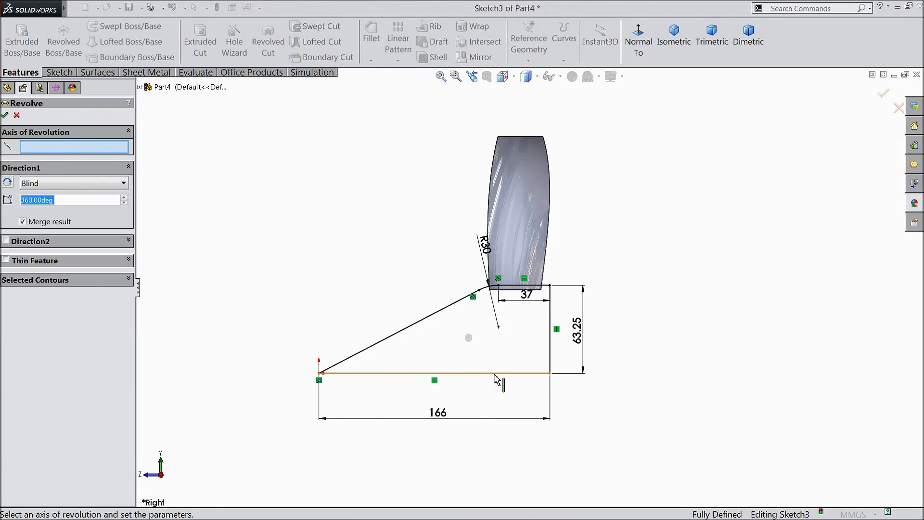
left_click(495, 373)
left_click(5, 115)
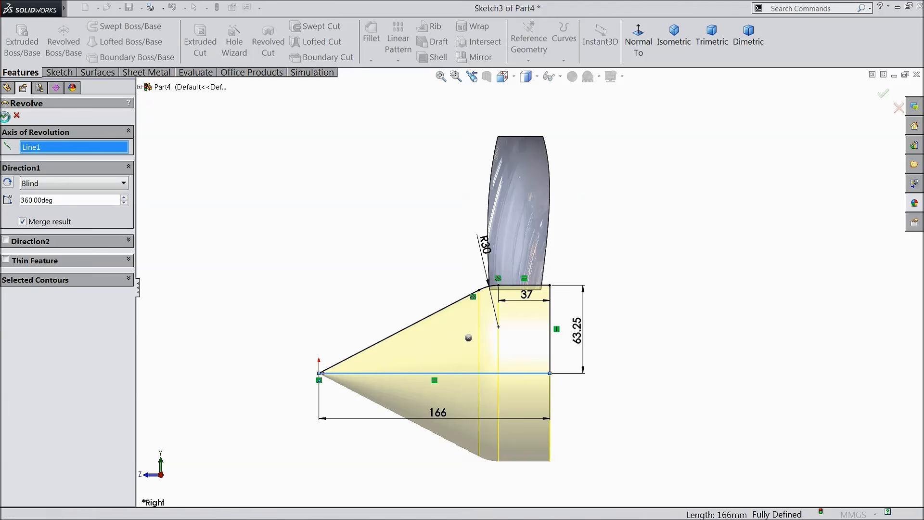
Step: Create a reference axis from the hub's conical face
middle_click_drag(267, 244, 319, 299)
scroll(320, 299, "up", 3)
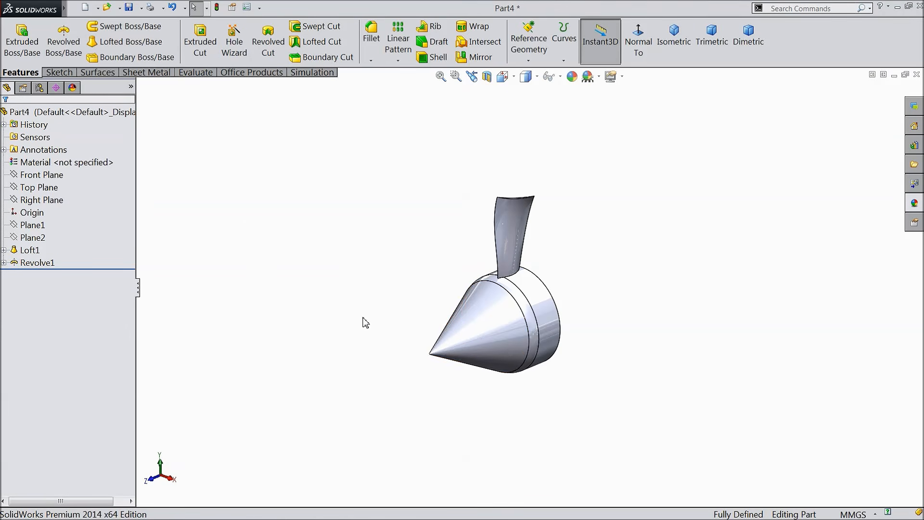
scroll(575, 298, "down", 2)
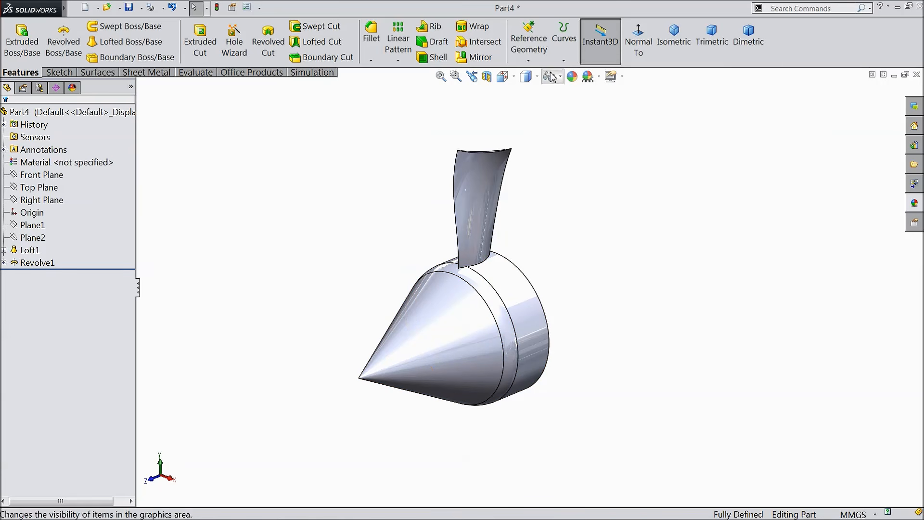
left_click(528, 60)
left_click(534, 88)
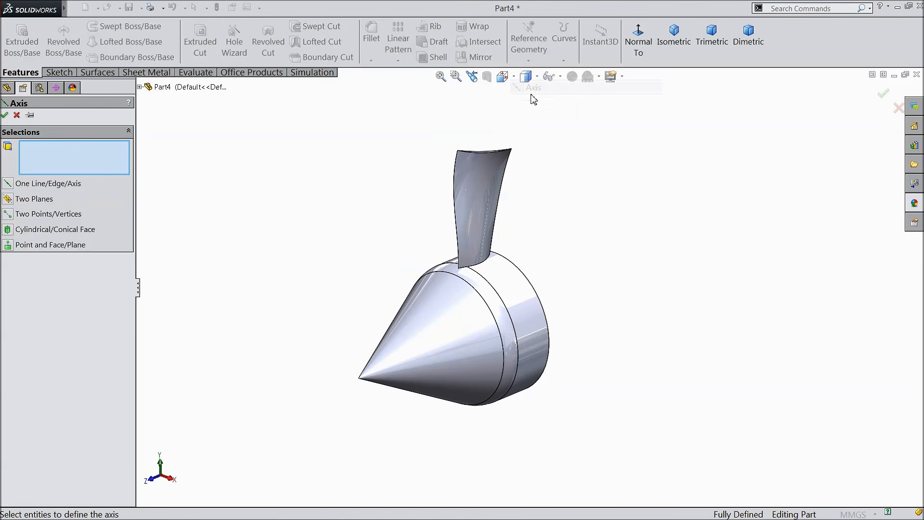
left_click(437, 347)
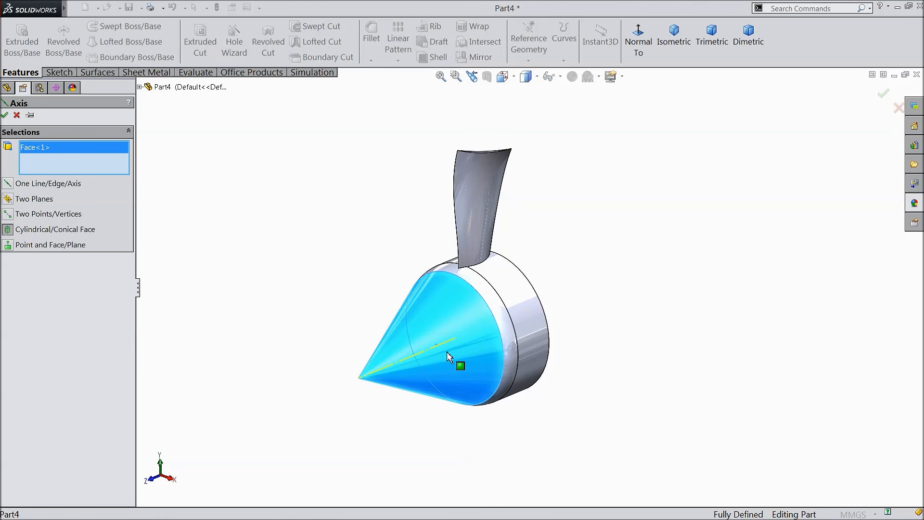
left_click(5, 116)
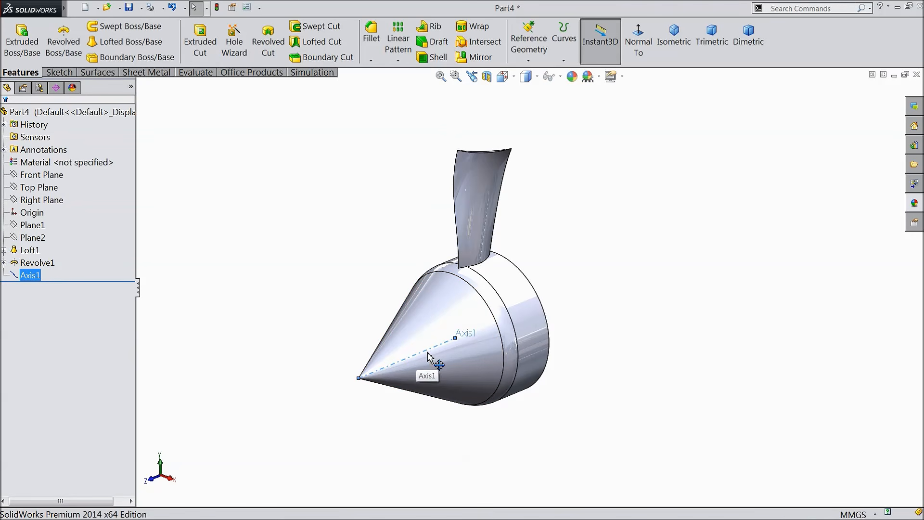
Step: Circular-pattern the lofted blade around the reference axis with 30 equally spaced instances over 360 degrees
left_click(398, 60)
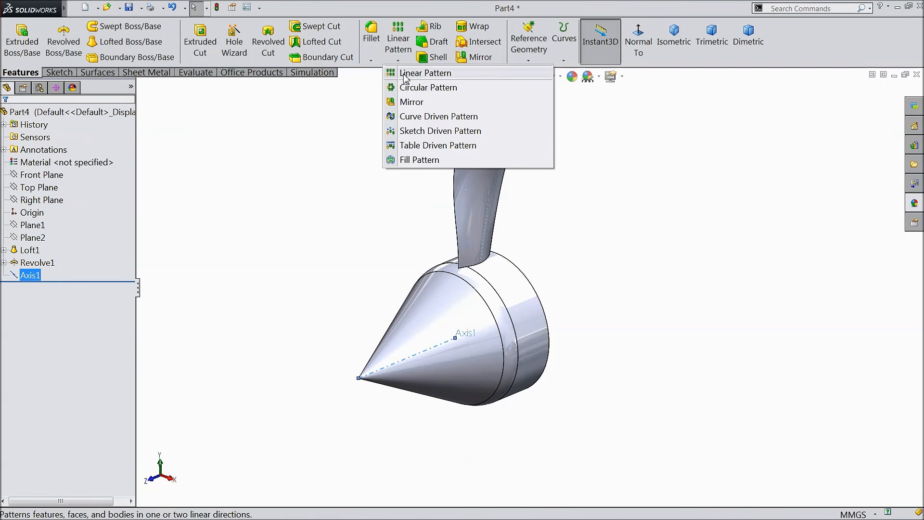
left_click(409, 85)
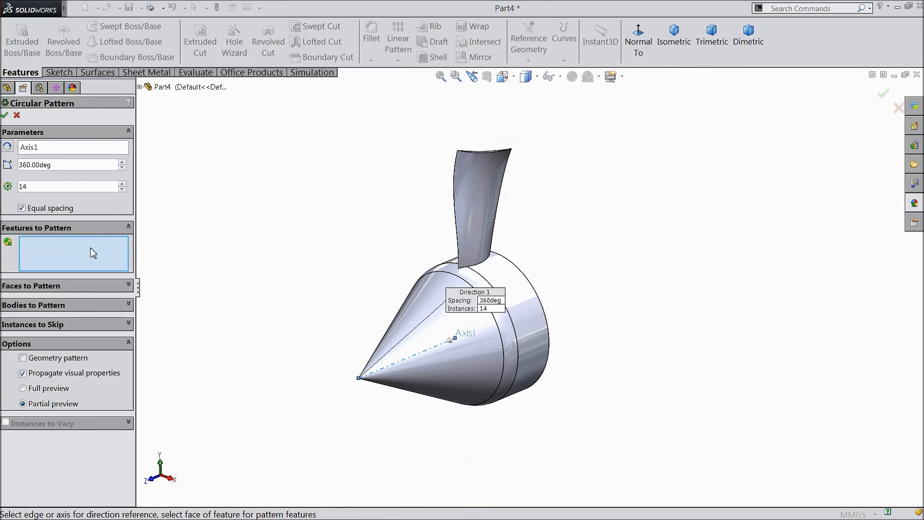
left_click(472, 185)
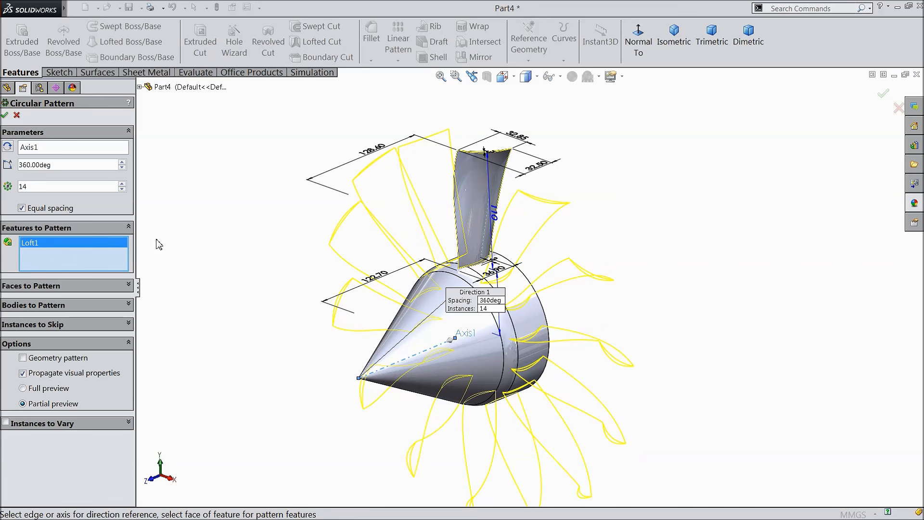
type("30")
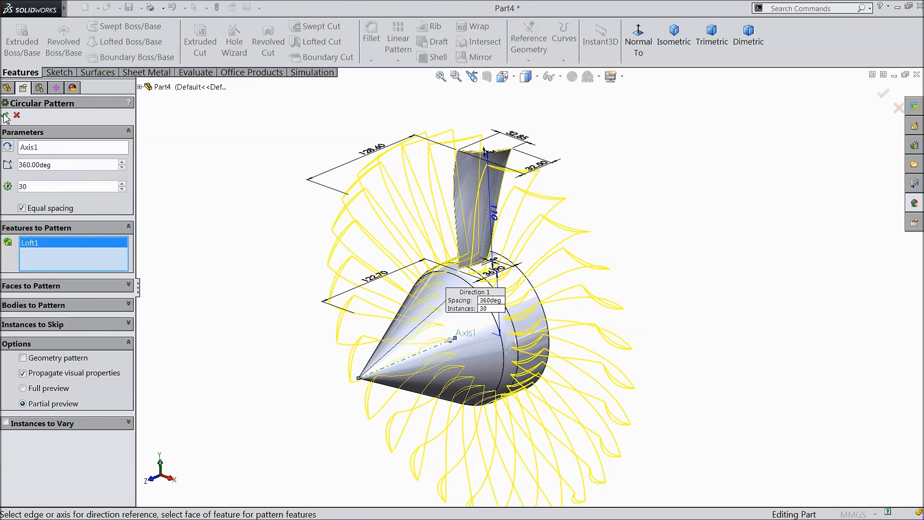
Step: Hide the reference axis through the hub cone
middle_click_drag(237, 258, 202, 274)
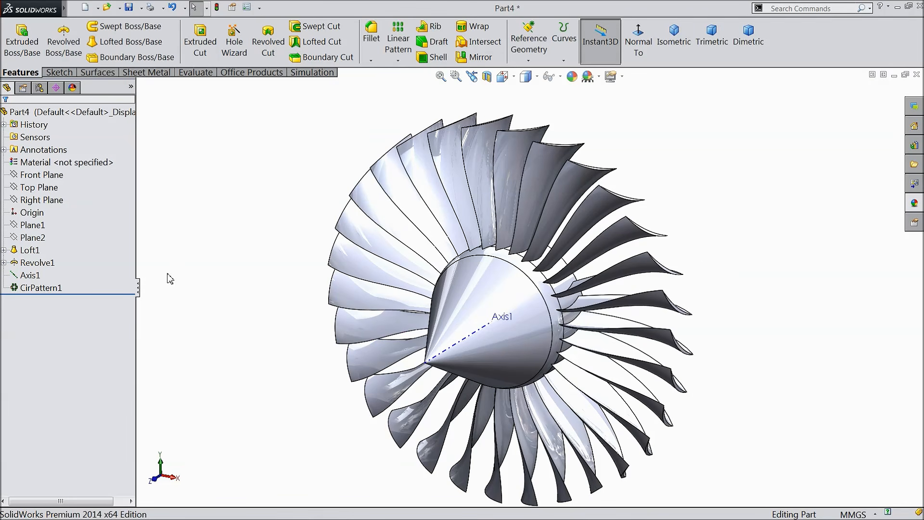
left_click(21, 277)
left_click(20, 258)
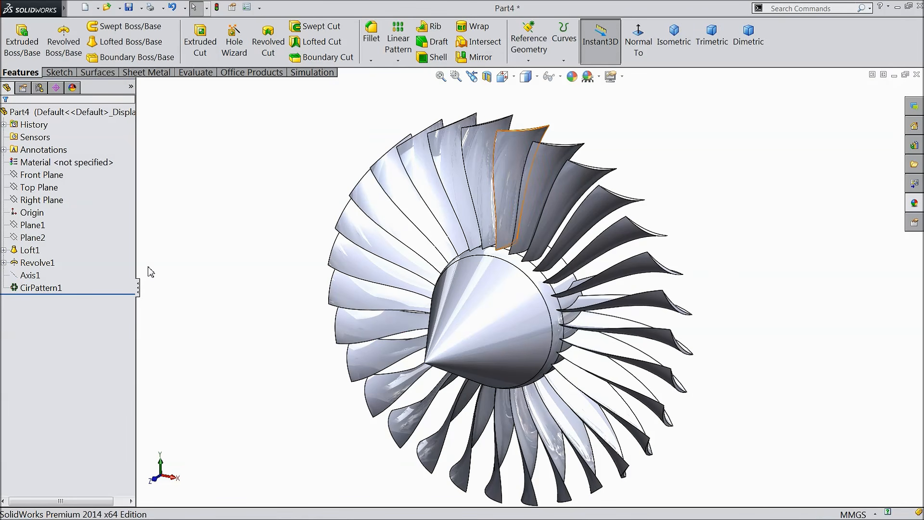
Step: Start a sketch on the Right Plane and draw a vertical line across the cone about 15 mm behind its tip
scroll(197, 259, "up", 2)
middle_click_drag(200, 264, 206, 273)
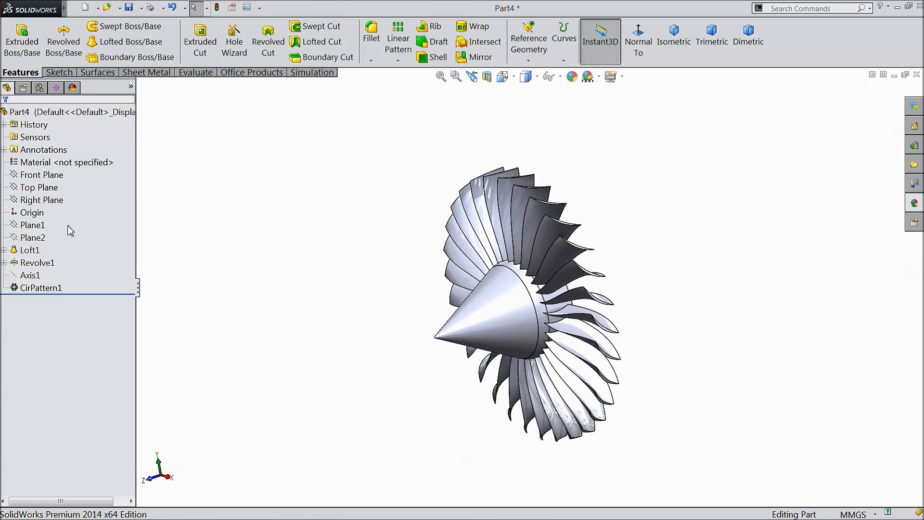
left_click(36, 197)
left_click(37, 186)
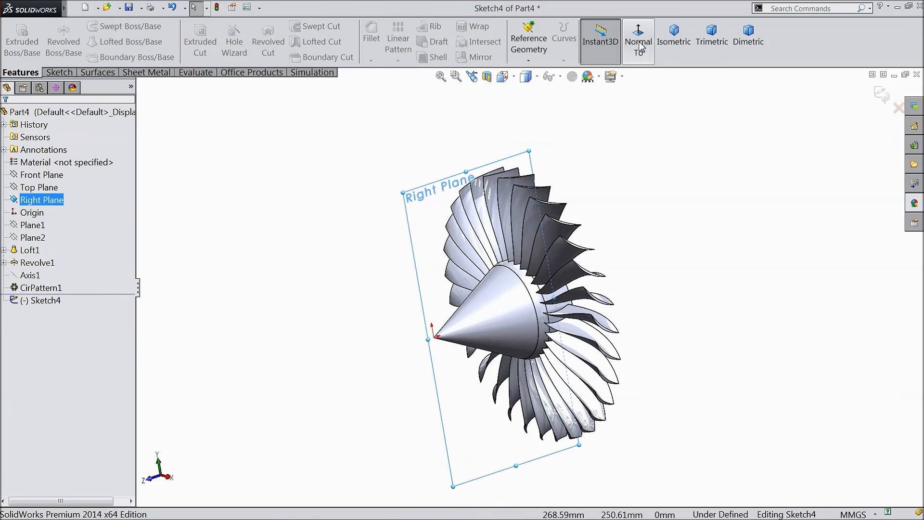
left_click(66, 73)
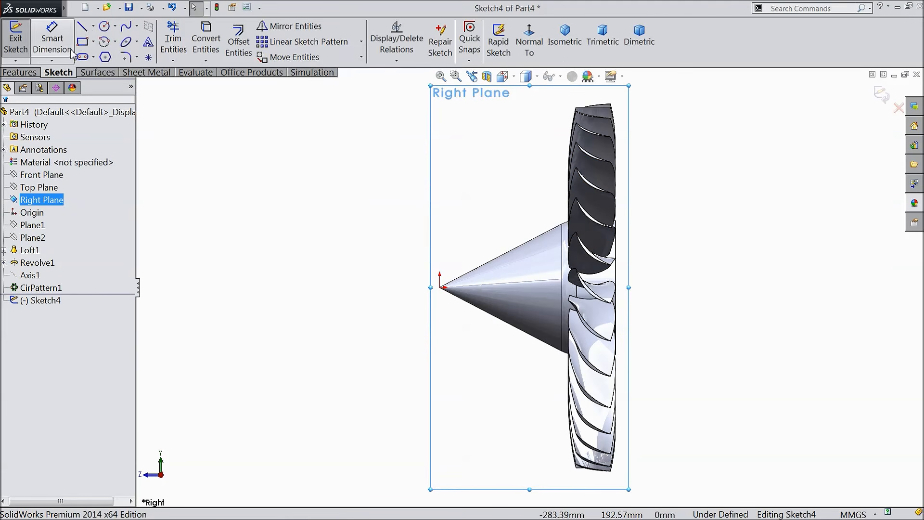
left_click(82, 26)
left_click(456, 259)
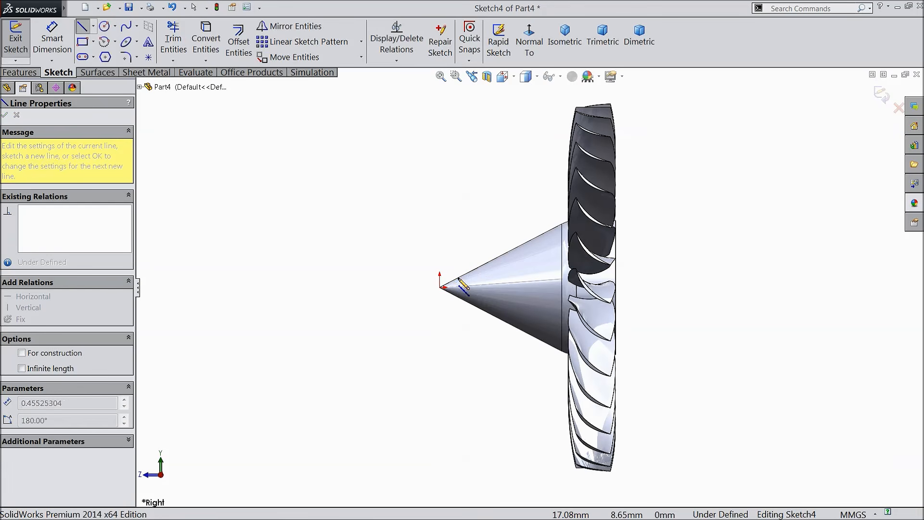
left_click(460, 317)
right_click(460, 318)
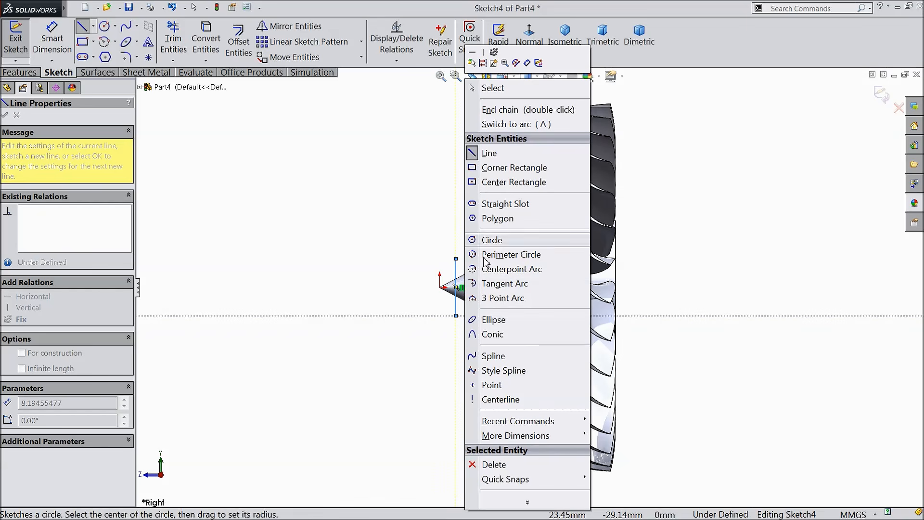
left_click(491, 88)
Step: Draw a second vertical line about 144 mm long across the wide part of the cone, just ahead of the blades
left_click(83, 27)
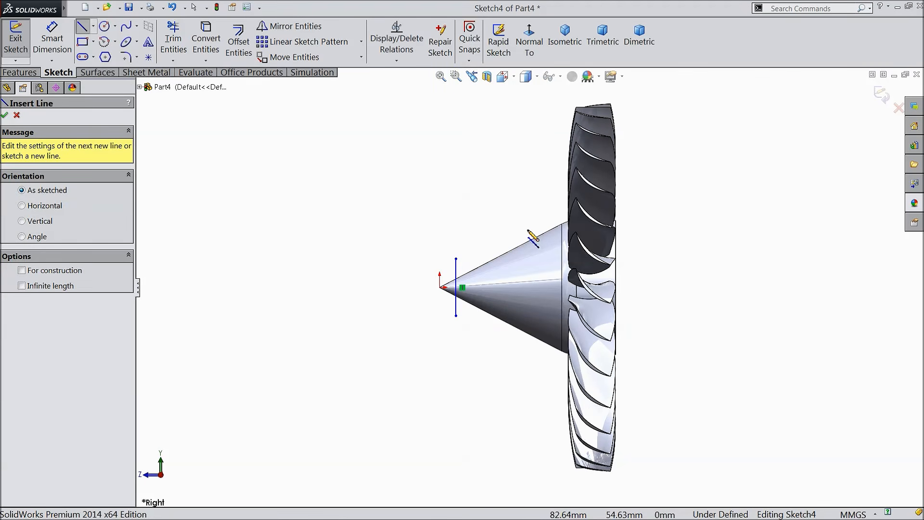
left_click(543, 219)
left_click(542, 365)
right_click(505, 357)
left_click(524, 88)
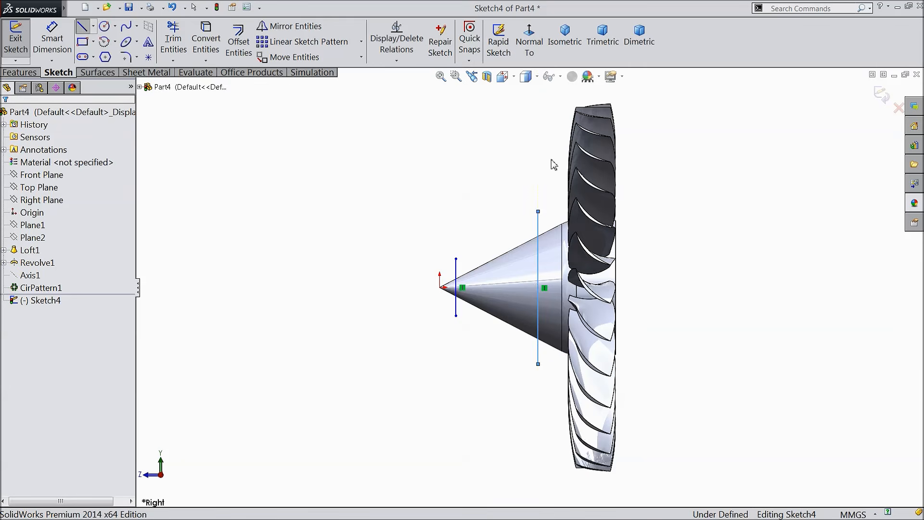
Step: Dimension the distance from the origin at the cone's tip to the nearer vertical line as 15 mm
scroll(578, 269, "down", 2)
left_click(52, 39)
scroll(373, 328, "down", 2)
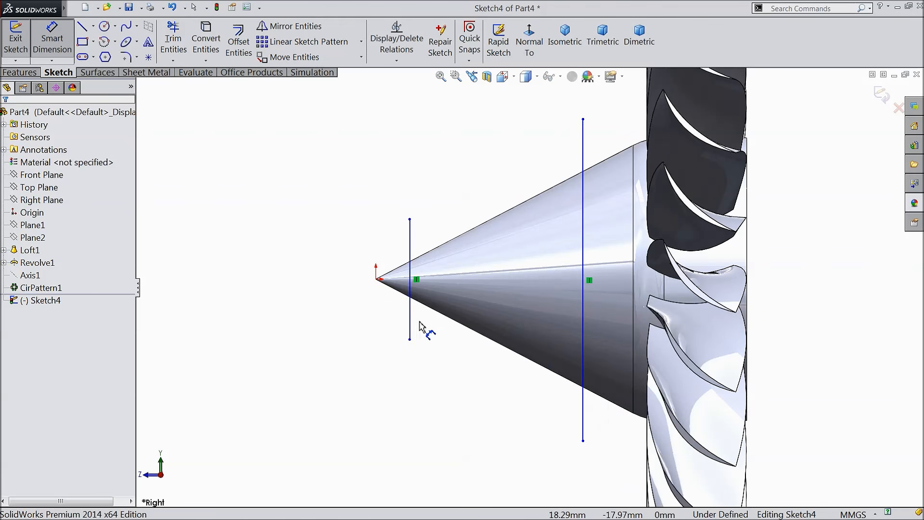
left_click(410, 320)
left_click(375, 279)
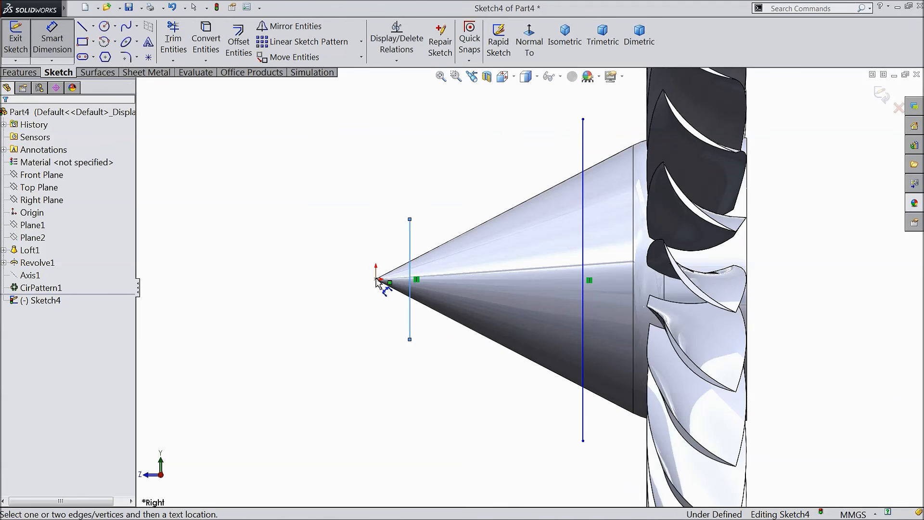
left_click(393, 174)
type("15")
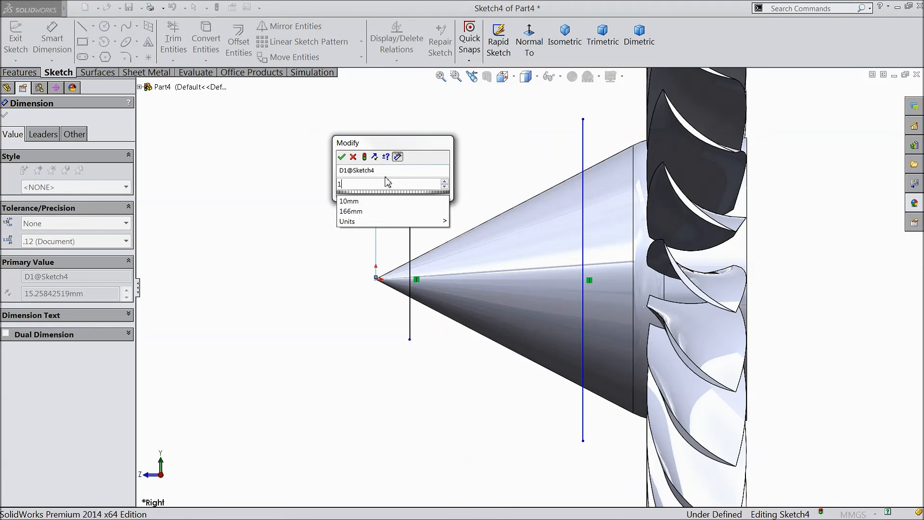
left_click(341, 157)
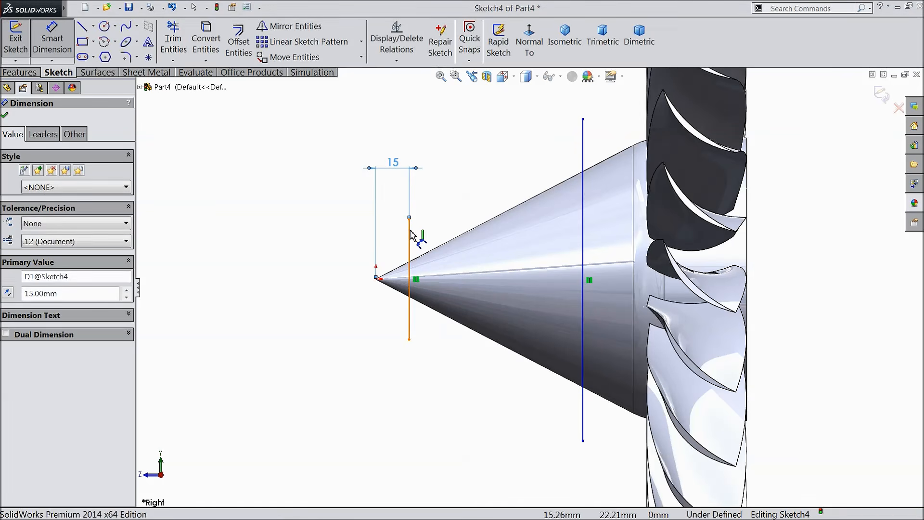
Step: Dimension the spacing between the two vertical lines as 78 mm
left_click(583, 149)
left_click(410, 250)
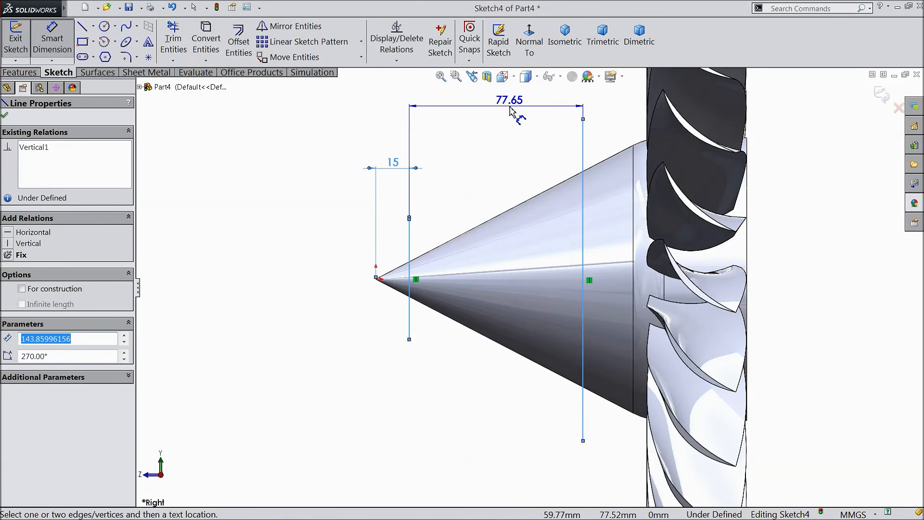
left_click(520, 116)
type("78")
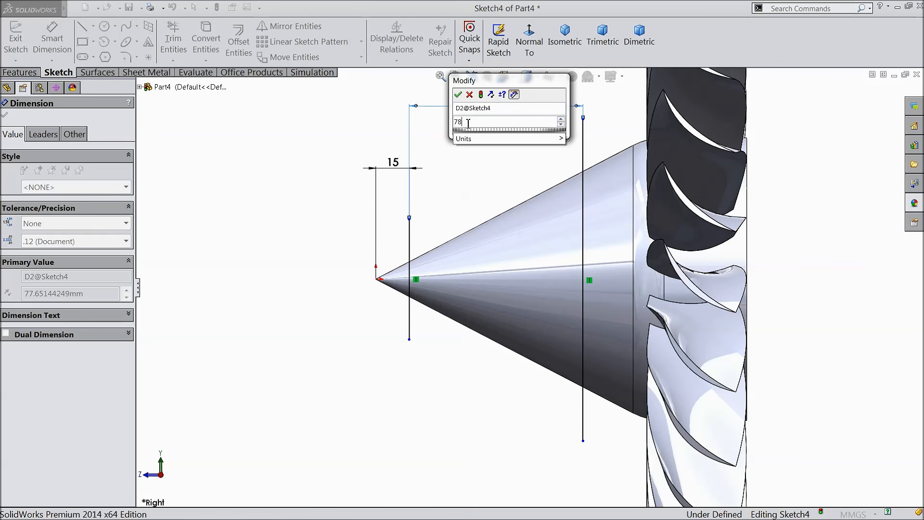
left_click(458, 96)
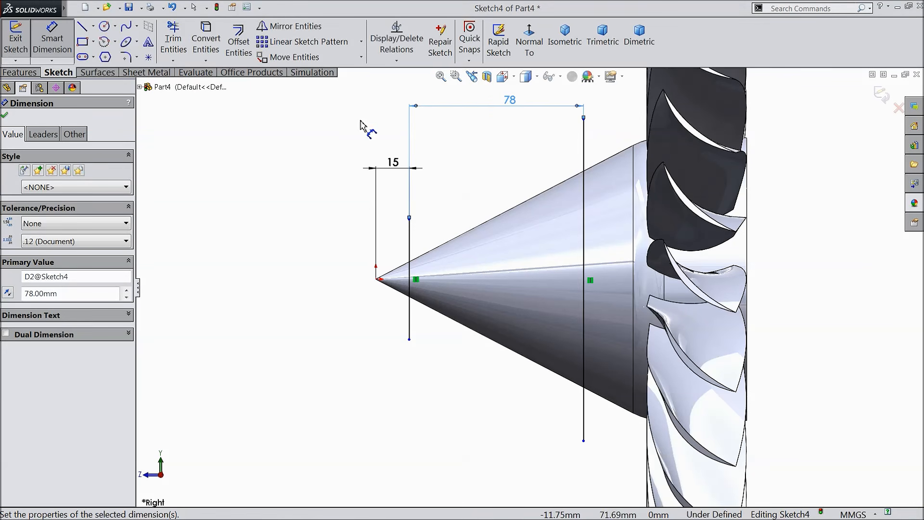
left_click(5, 117)
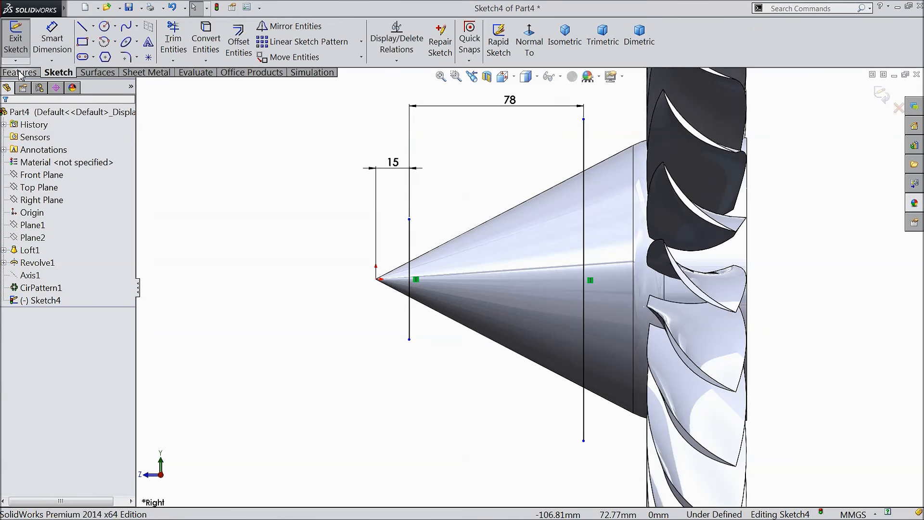
Step: Split the hub's conical face with a projection Split Line using the current sketch's two vertical lines
left_click(19, 73)
left_click(564, 61)
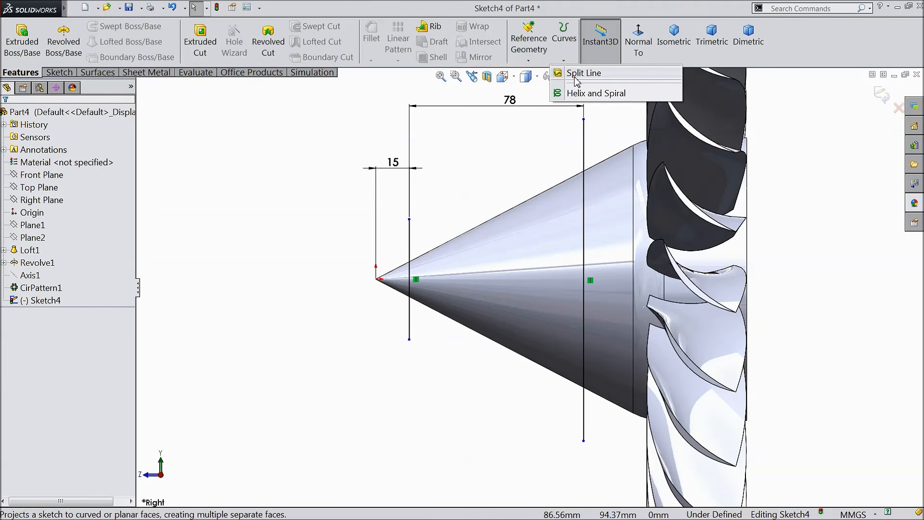
left_click(577, 78)
scroll(353, 229, "up", 5)
middle_click_drag(351, 230, 419, 301)
scroll(544, 270, "down", 4)
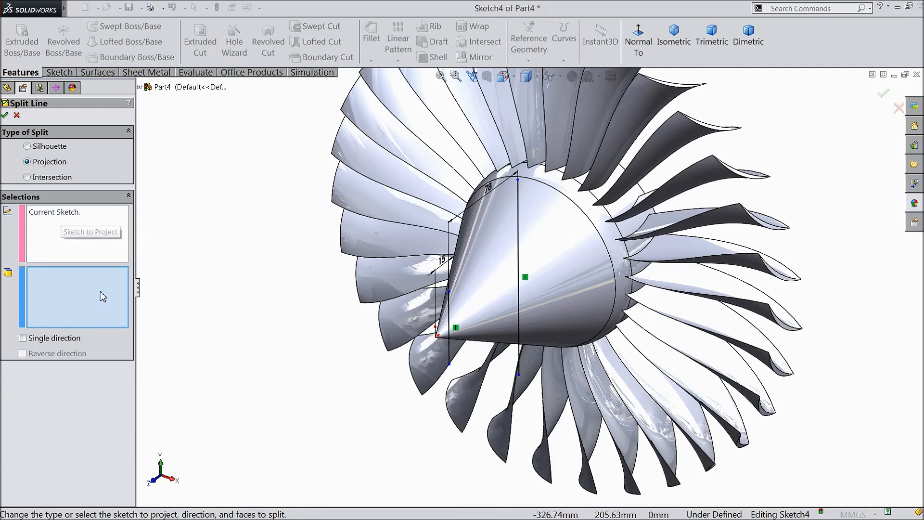
left_click(557, 267)
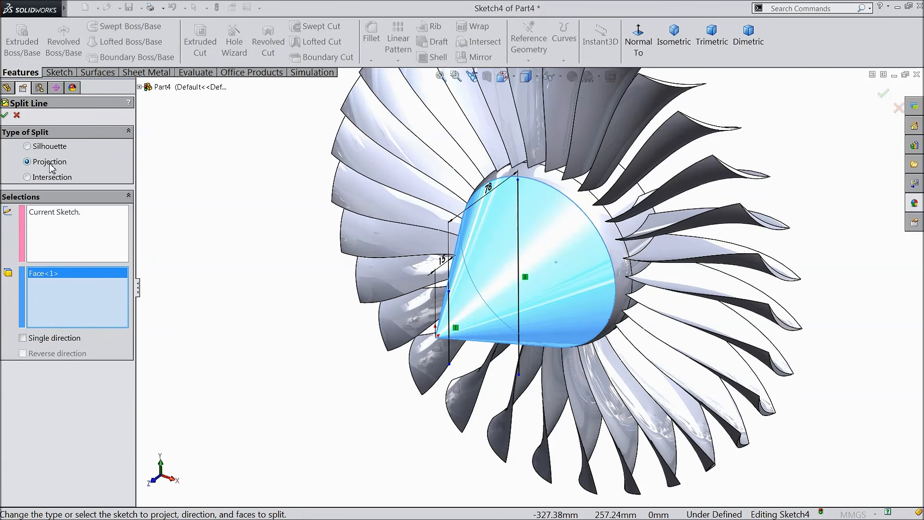
left_click(5, 115)
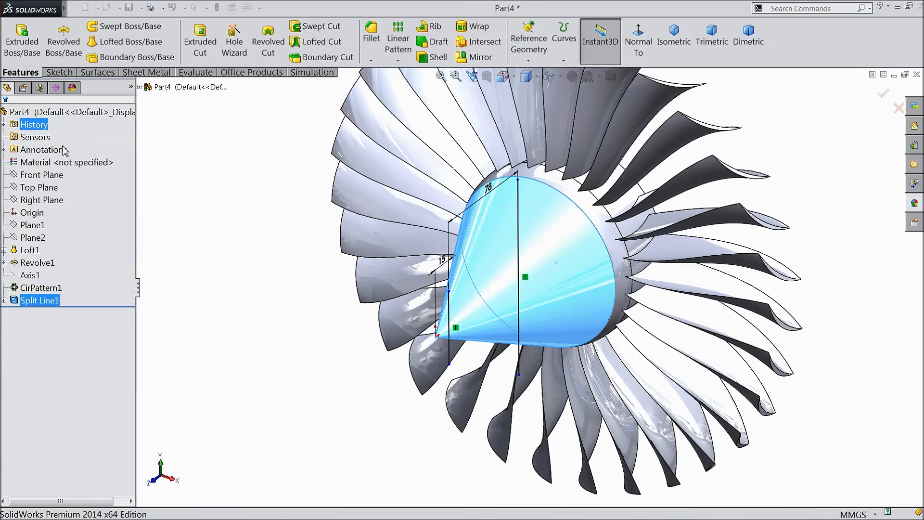
middle_click_drag(265, 281, 474, 298)
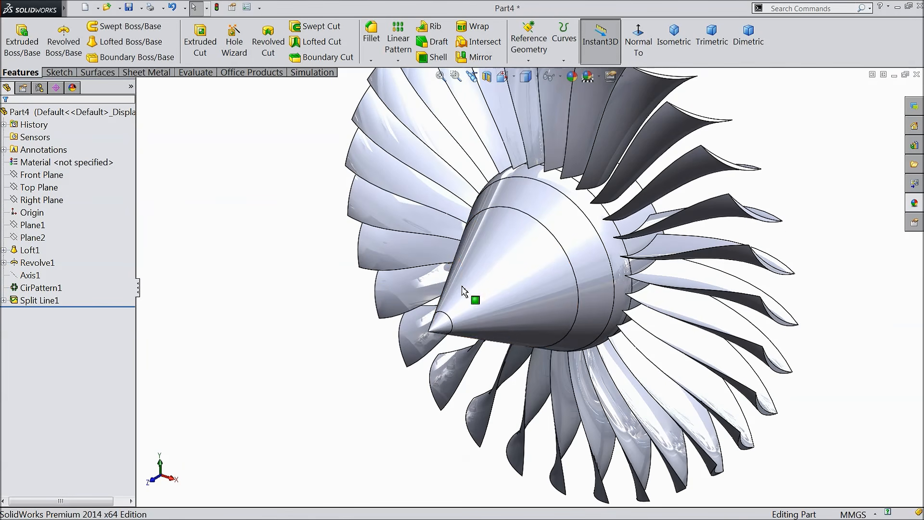
Step: Inspect the split faces on the hub's cone from several angles
left_click(519, 297)
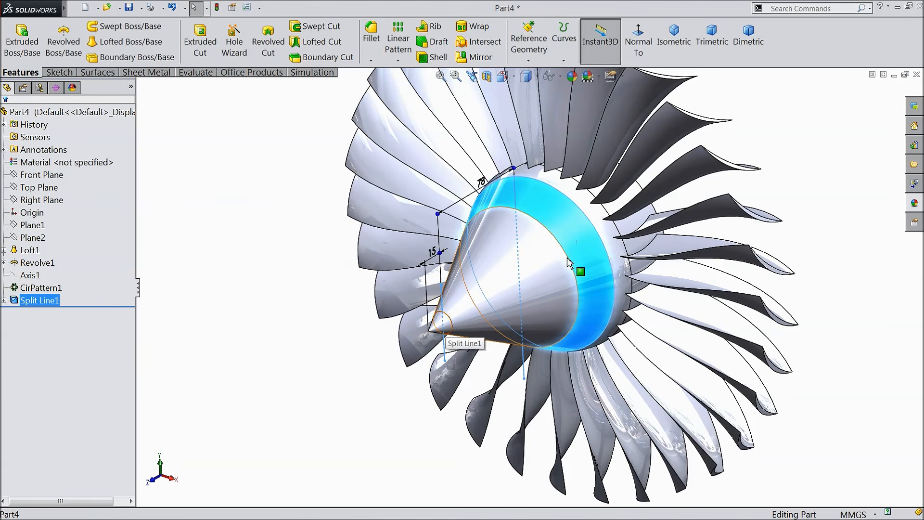
middle_click_drag(282, 290, 287, 279)
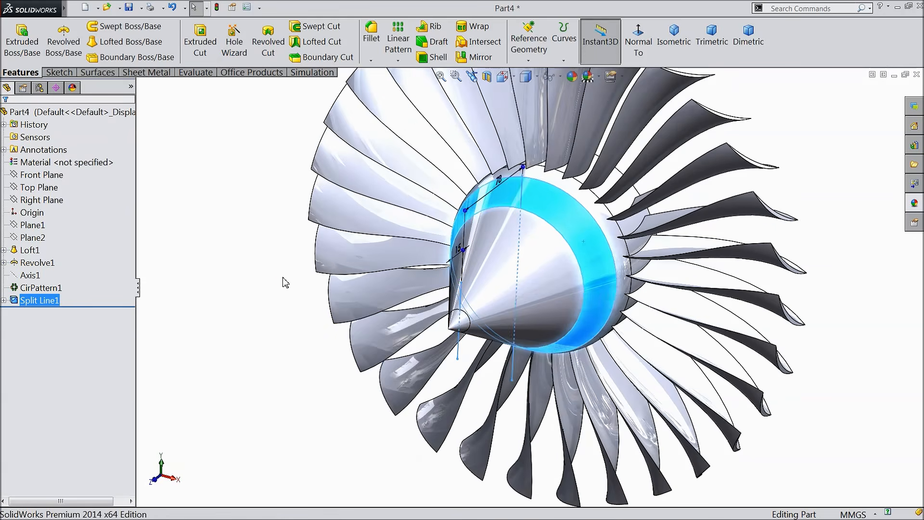
left_click(287, 278)
mouse_move(580, 275)
middle_mouse_down()
mouse_move(568, 295)
mouse_move(571, 281)
middle_mouse_up()
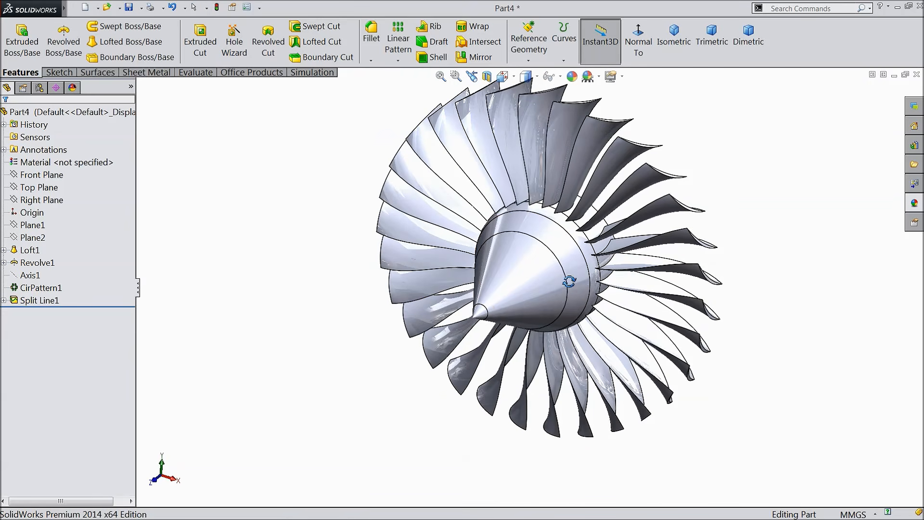
scroll(580, 276, "up", 2)
scroll(643, 226, "down", 2)
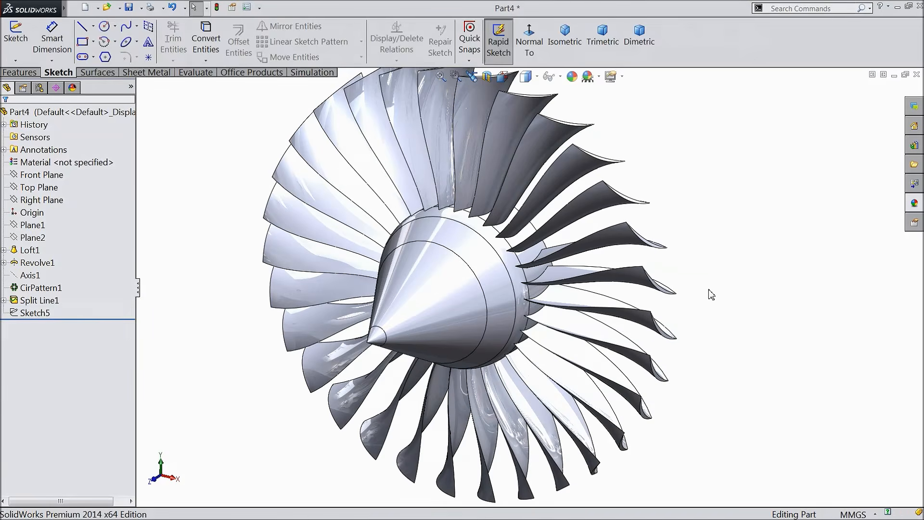
Step: Apply the standard medium gray colour (RGB 128, 128, 128) to the lofted blade and the circular pattern of blades
left_click(30, 250)
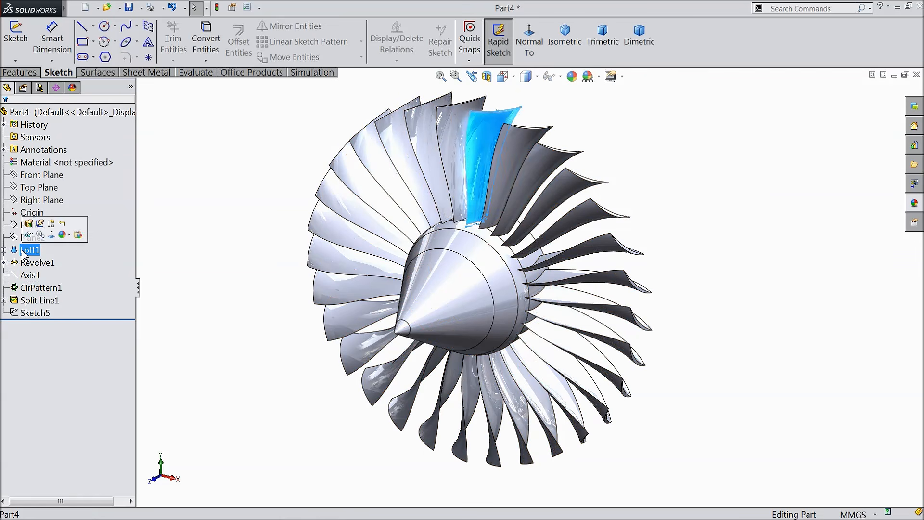
left_click(571, 76)
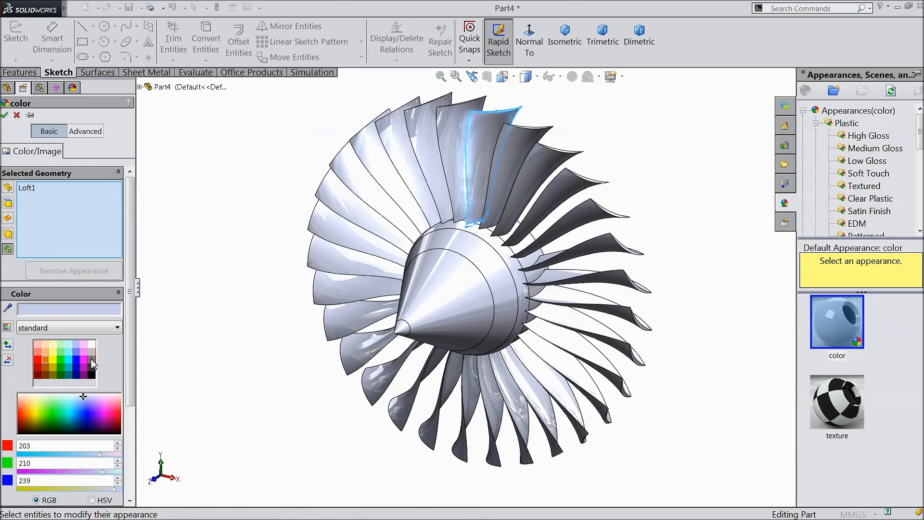
left_click(92, 364)
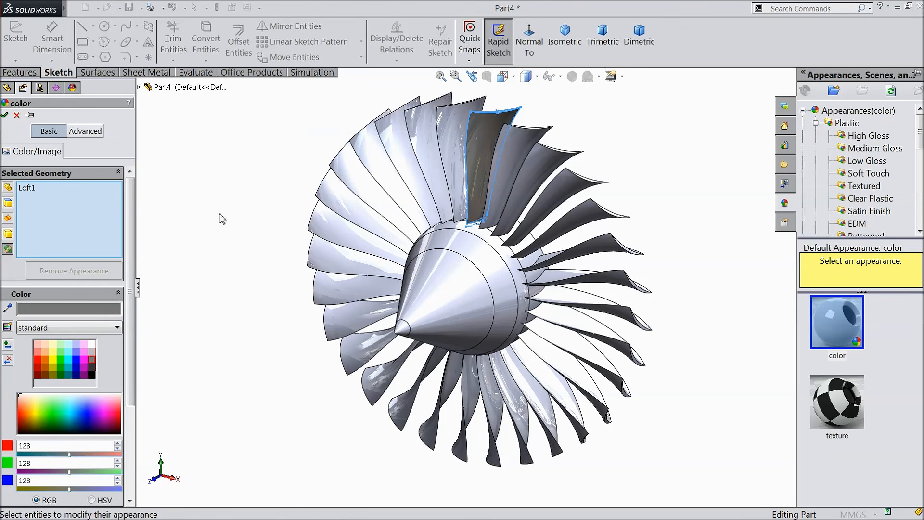
left_click(508, 173)
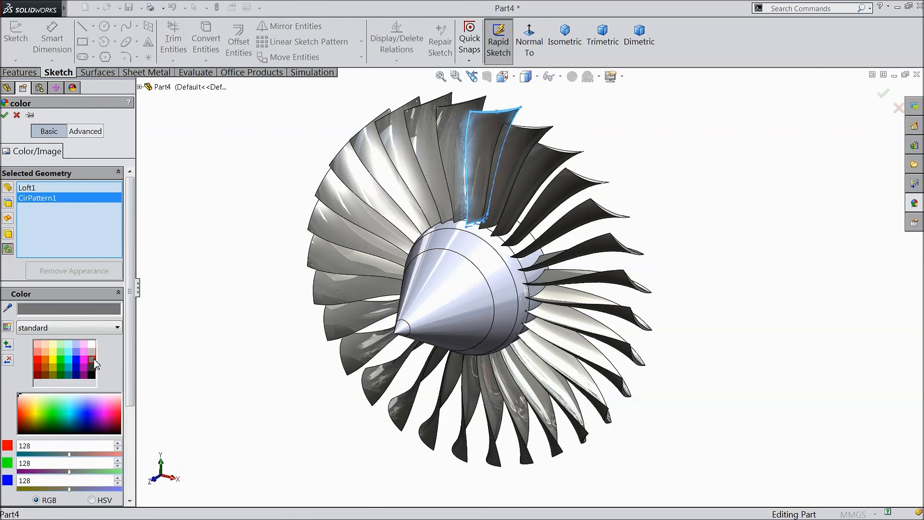
left_click(5, 115)
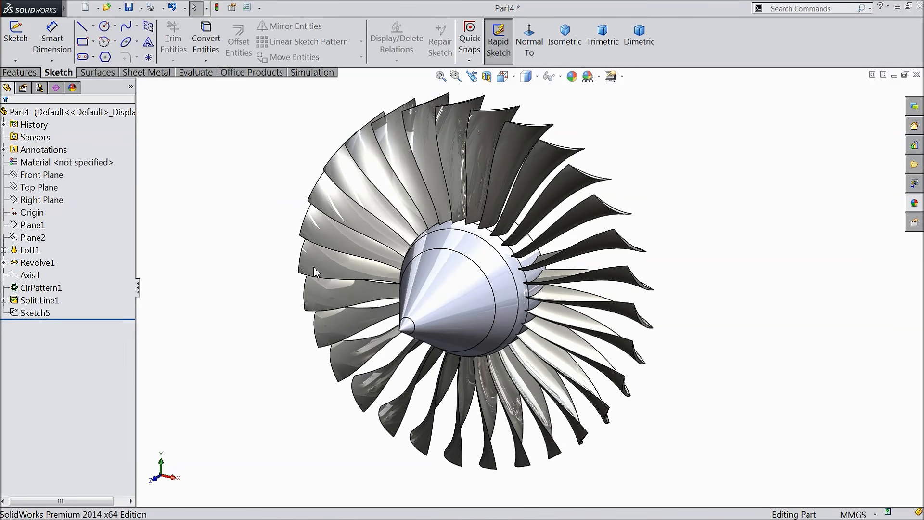
Step: Colour the cone's wide band nearest the blades gray, RGB 128, 128, 128, as a face appearance
left_click(484, 268)
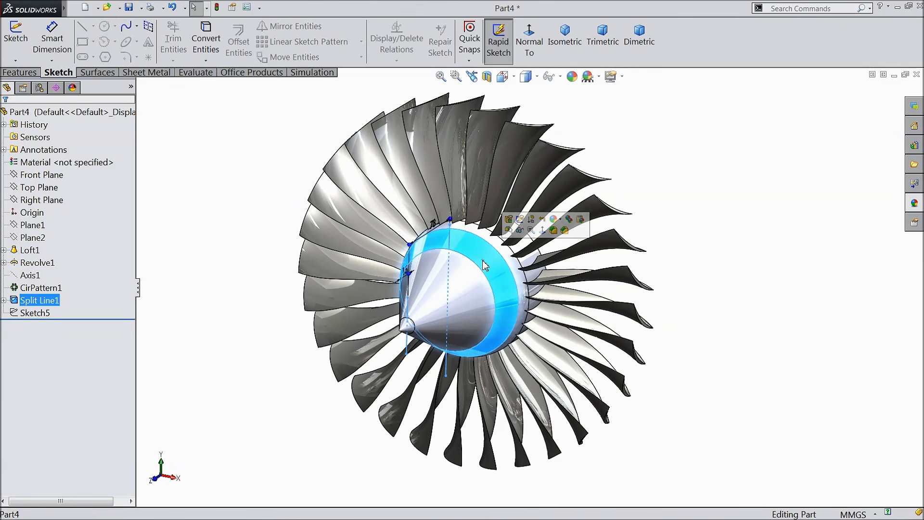
left_click(572, 77)
left_click(92, 360)
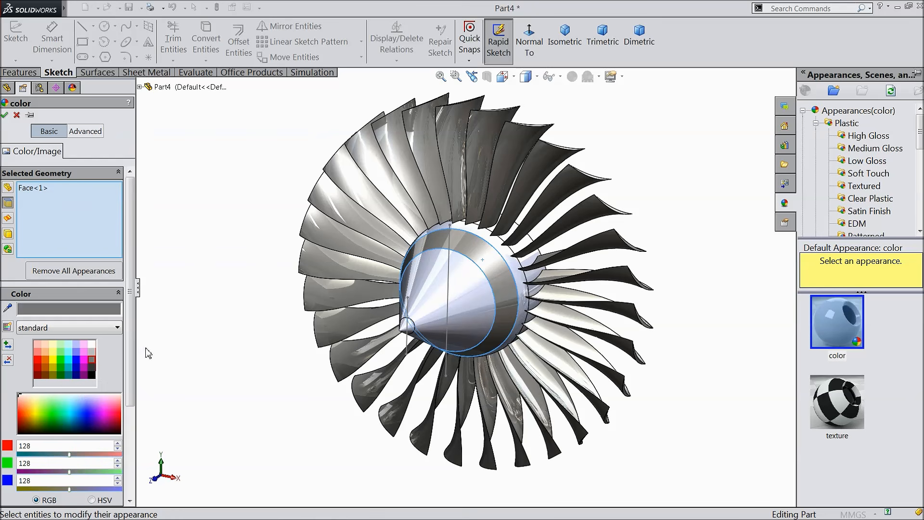
left_click(6, 115)
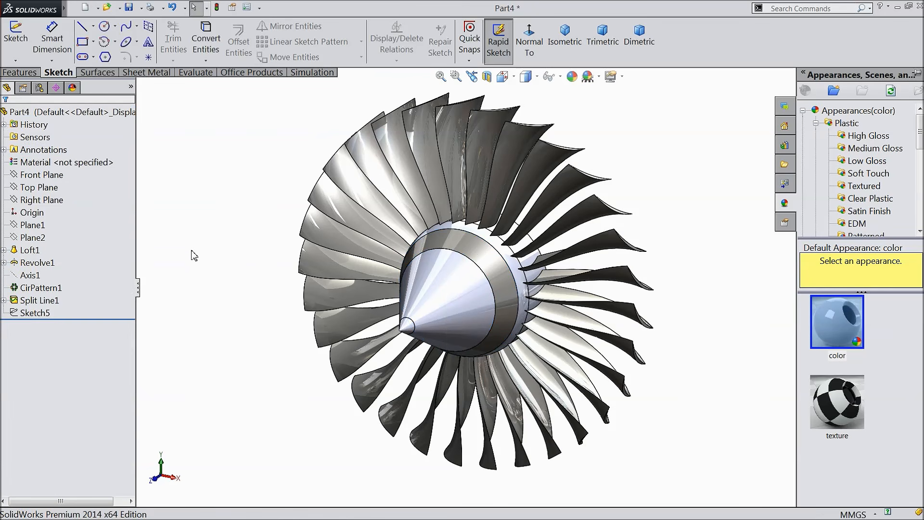
scroll(195, 257, "up", 1)
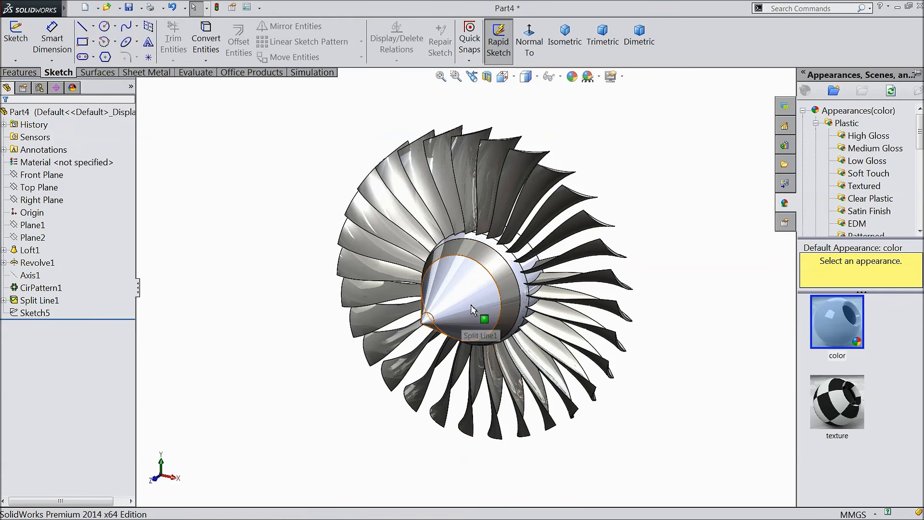
scroll(476, 316, "down", 1)
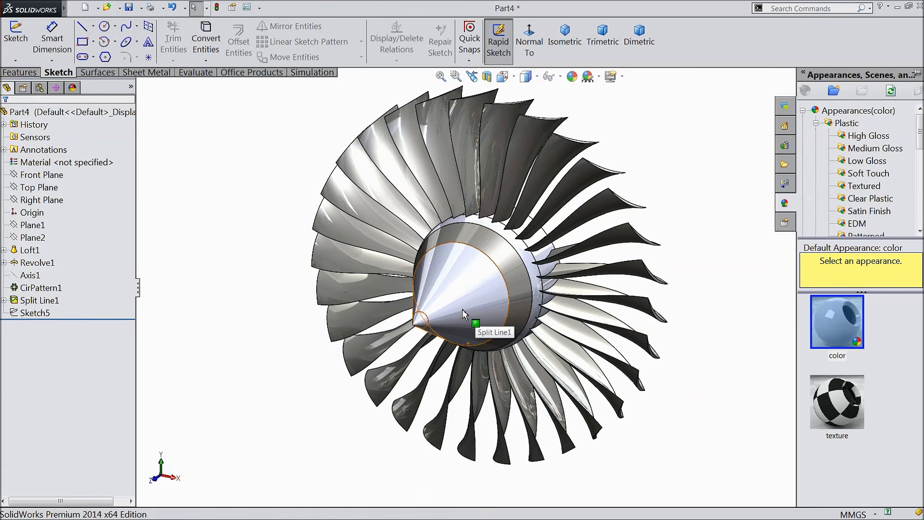
left_click(263, 287)
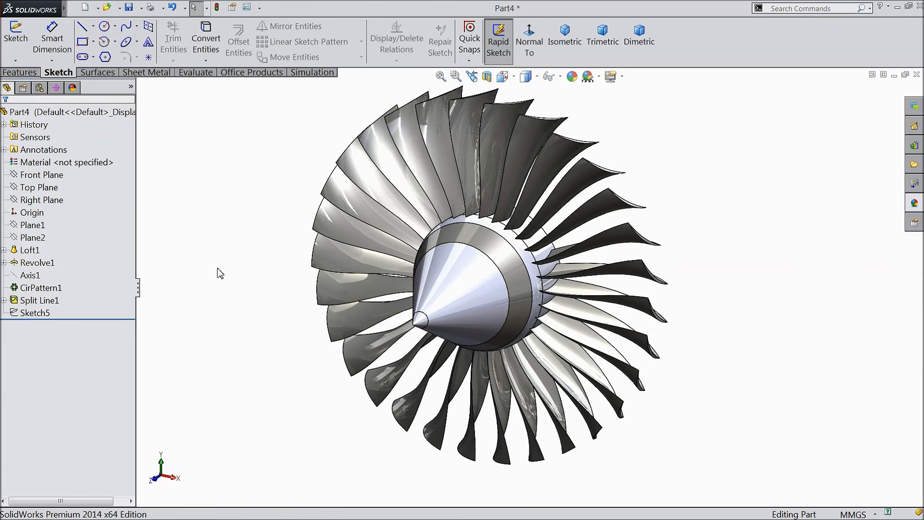
Step: Sketch a circle of about 35 mm radius centred on the origin in a new Front Plane sketch
left_click(43, 176)
left_click(56, 161)
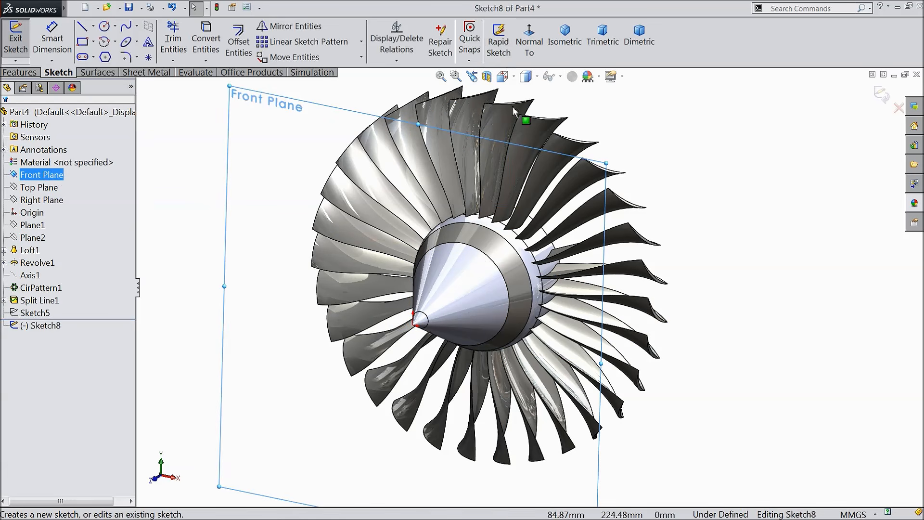
left_click(537, 43)
left_click(104, 26)
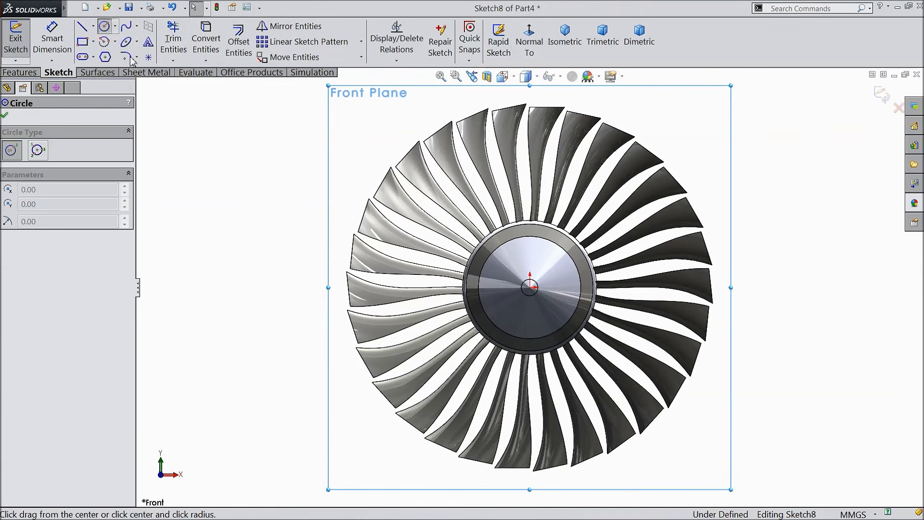
left_click(529, 287)
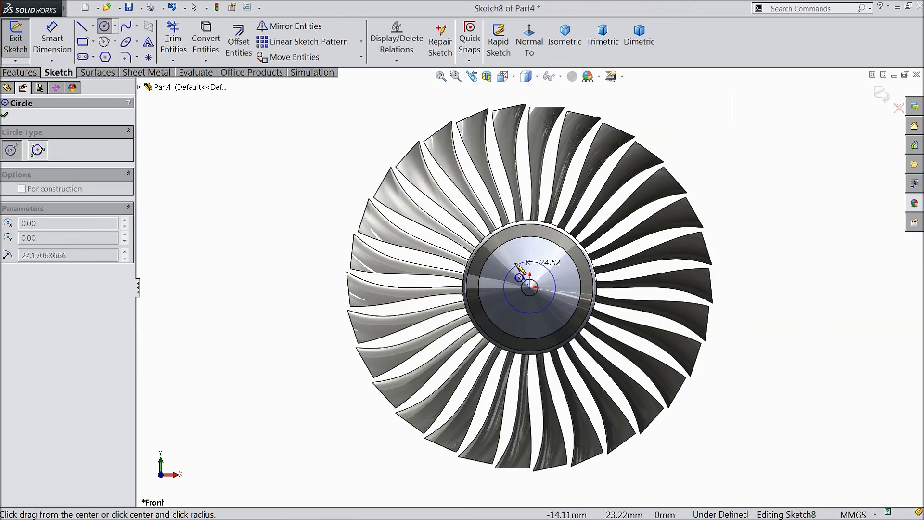
left_click(511, 256)
Step: Dimension the circle's diameter as 76.41 mm
scroll(529, 285, "up", 4)
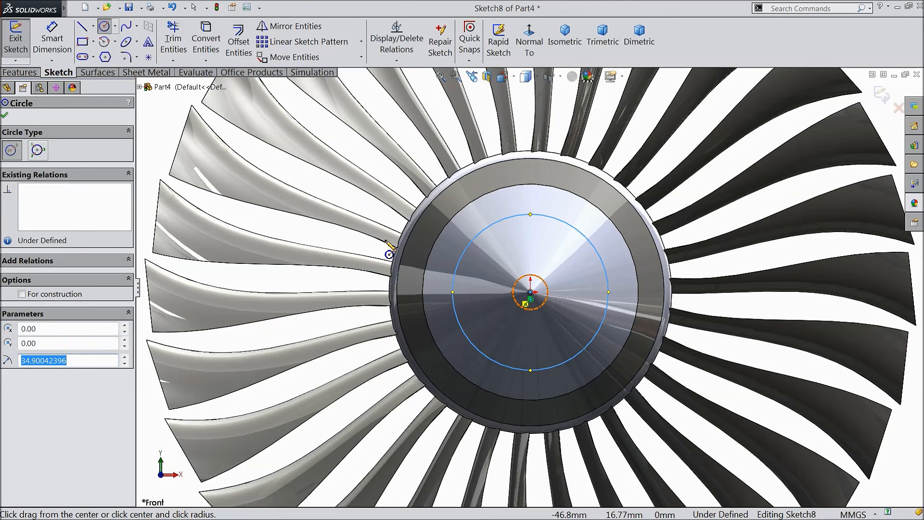
left_click(52, 41)
left_click(451, 289)
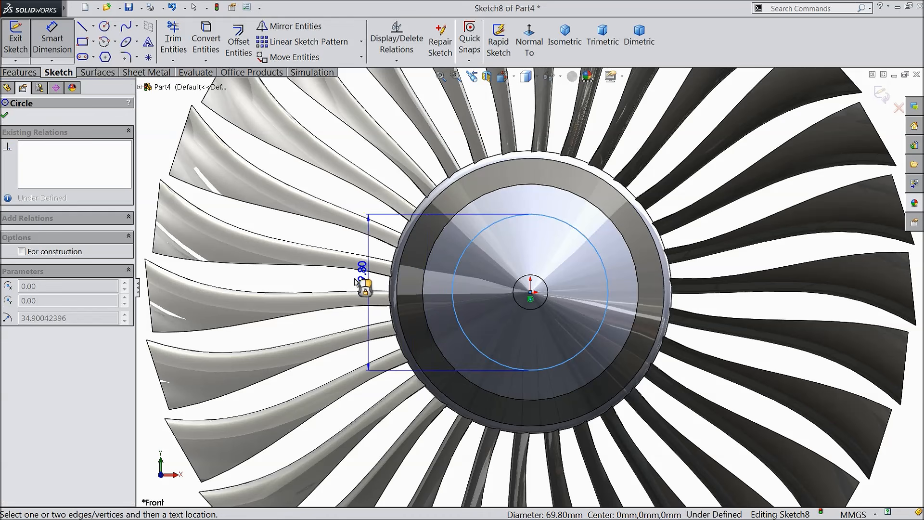
left_click(354, 288)
type("7")
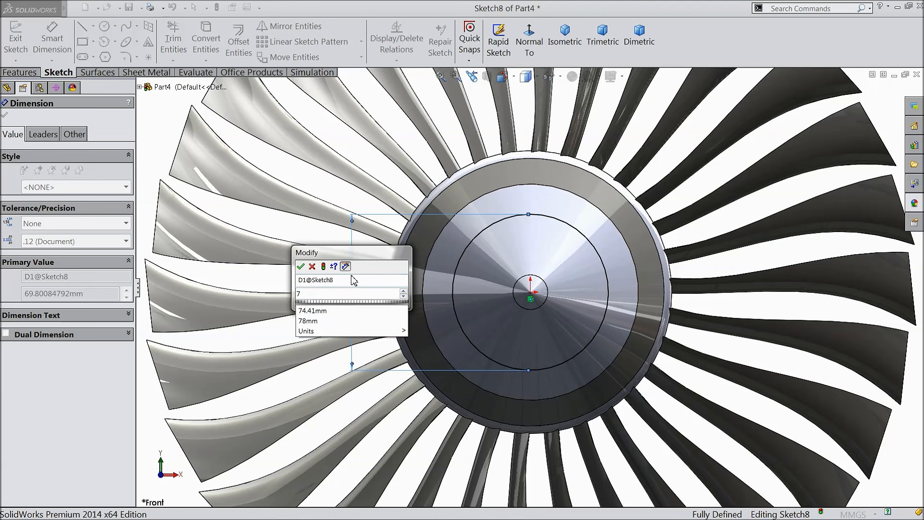
type("4")
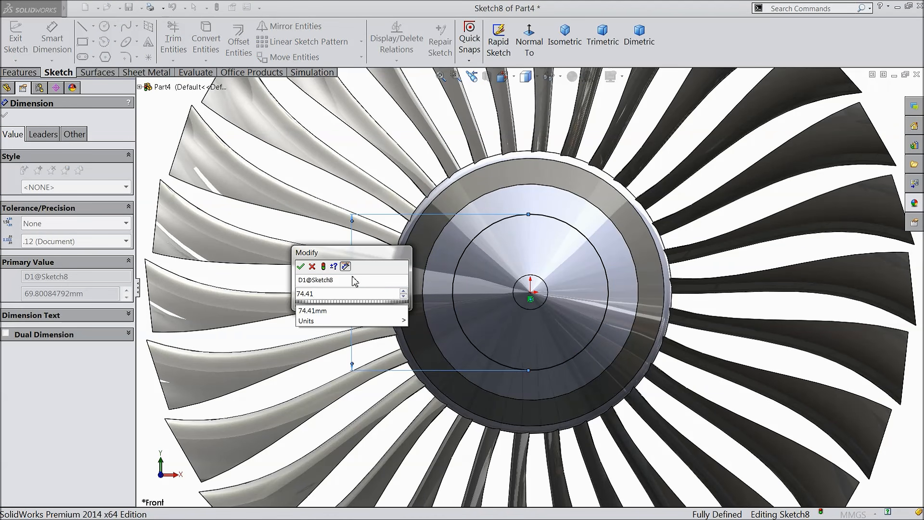
key("BackSpace")
type("6.41")
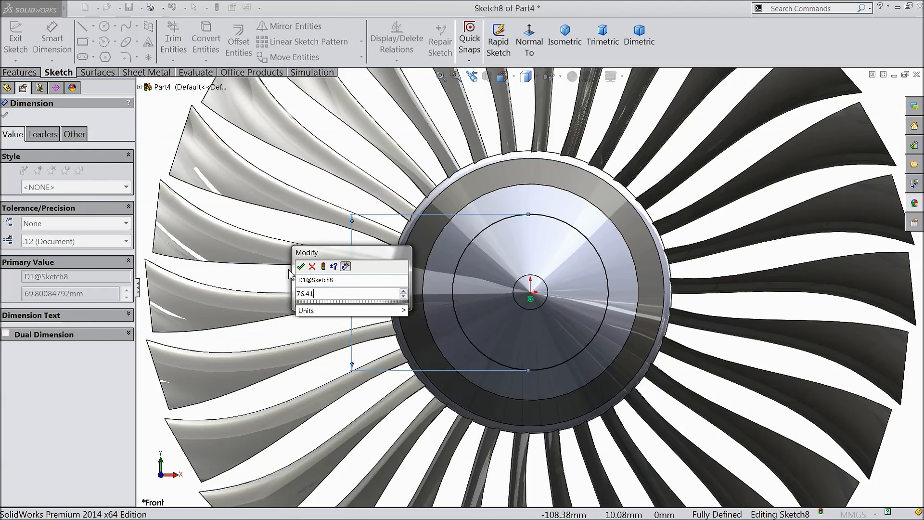
left_click(300, 266)
scroll(524, 287, "up", 3)
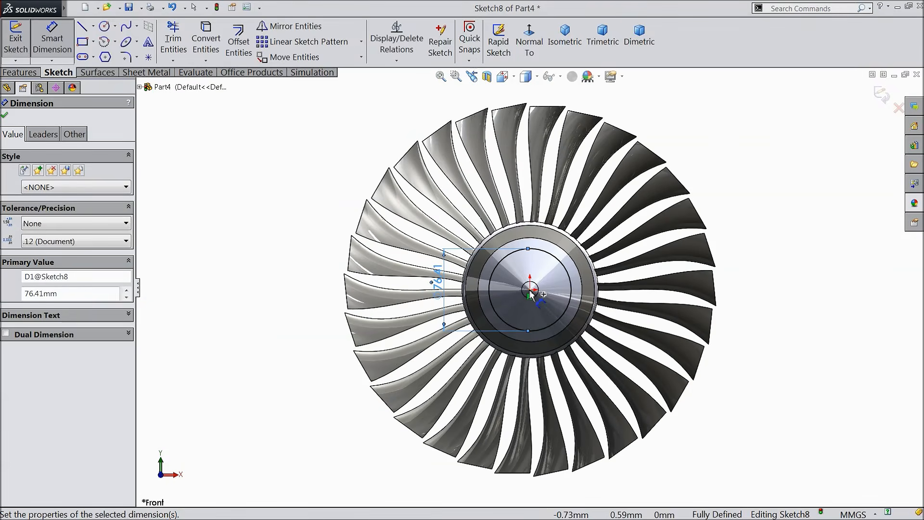
Step: Create a tapered helix from the circle: constant pitch 92 mm, 2 revolutions, start angle 180°, clockwise, inward taper 11.43114348°
middle_click_drag(524, 287, 505, 326)
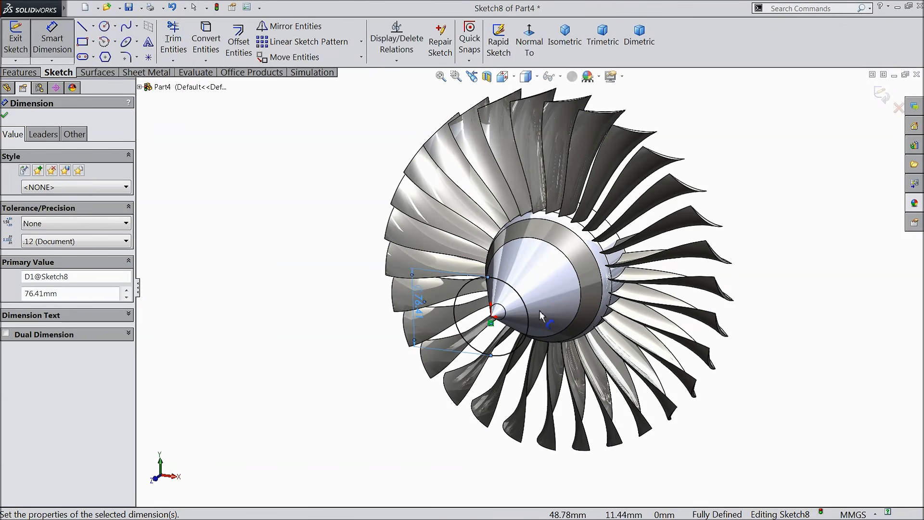
left_click(22, 73)
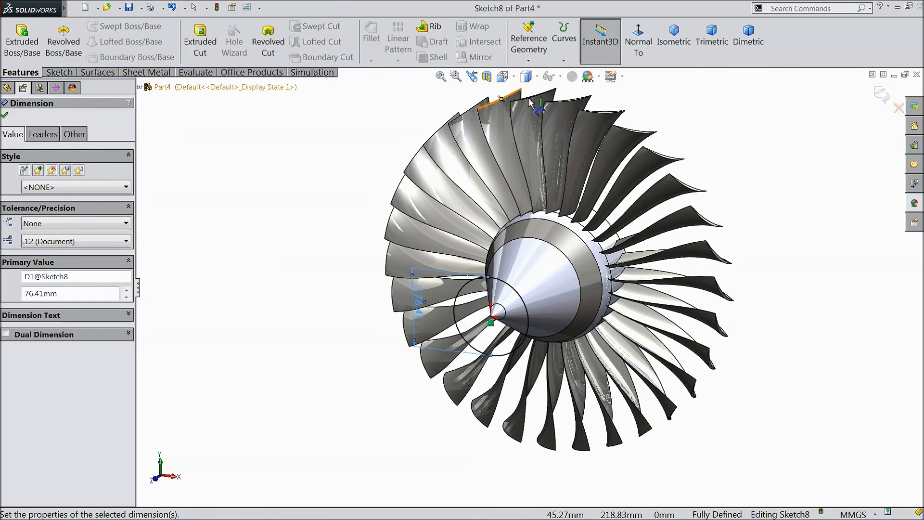
left_click(564, 66)
left_click(590, 91)
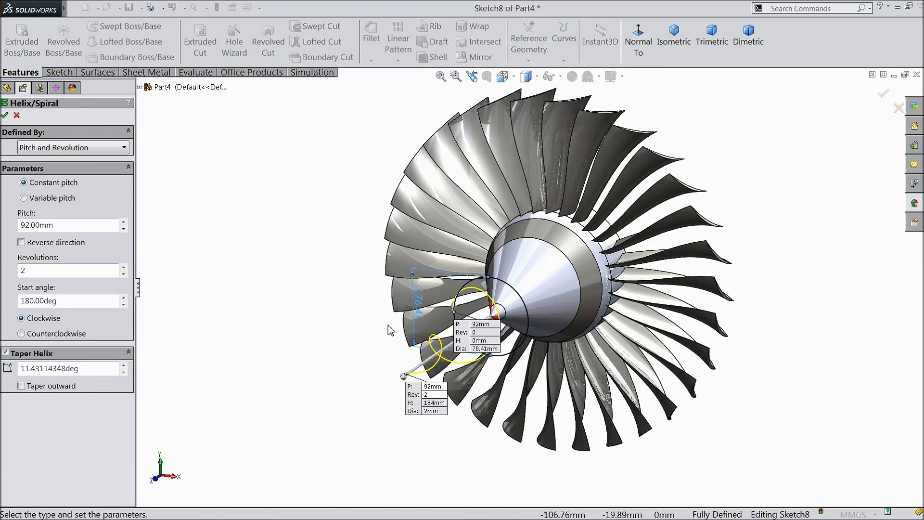
left_click(40, 150)
left_click(42, 158)
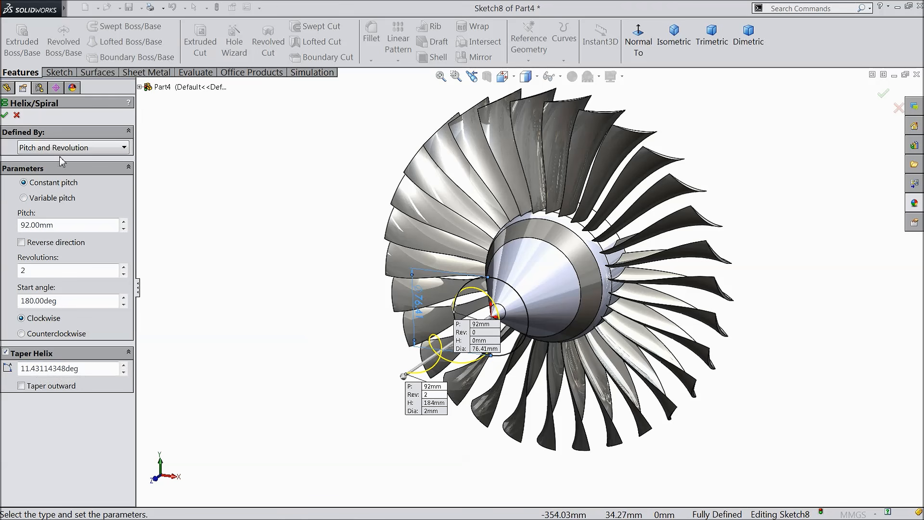
left_click(5, 115)
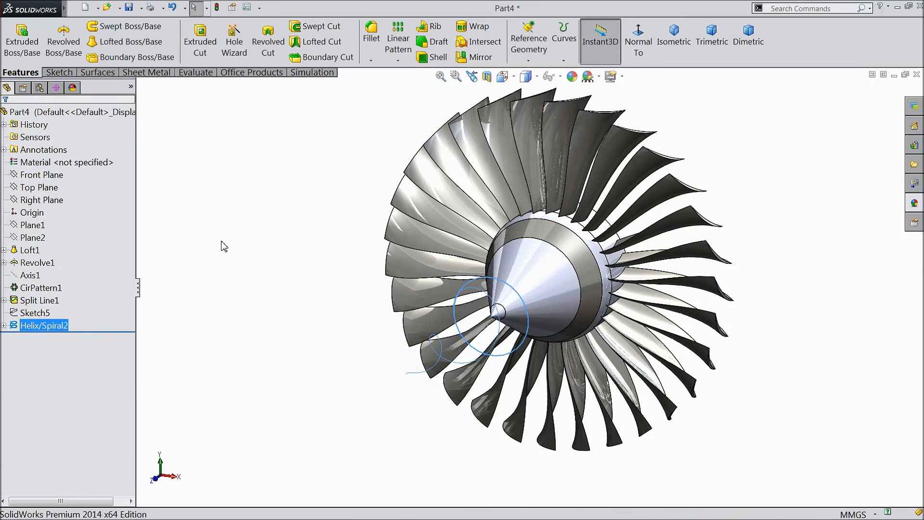
Step: Start another sketch on the Front Plane and convert the tapered helix into it as a flat spiral curve
middle_click_drag(281, 274, 443, 337)
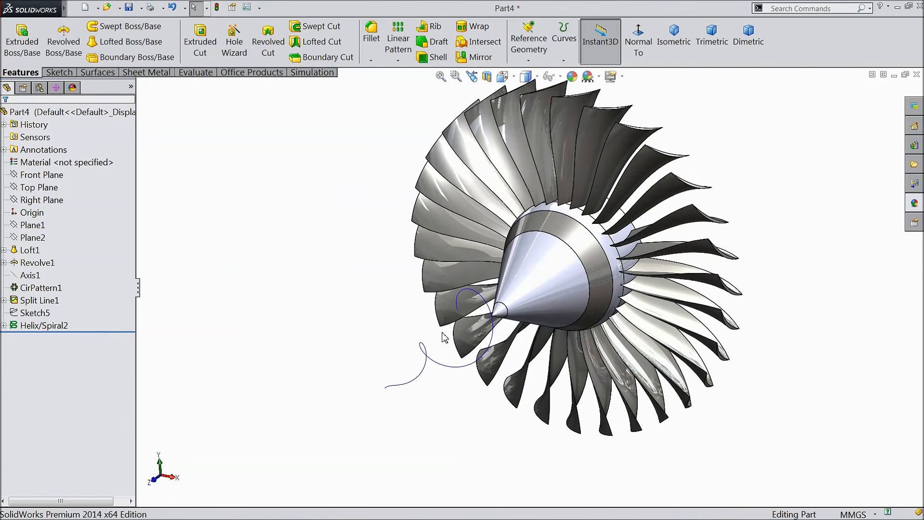
left_click(41, 175)
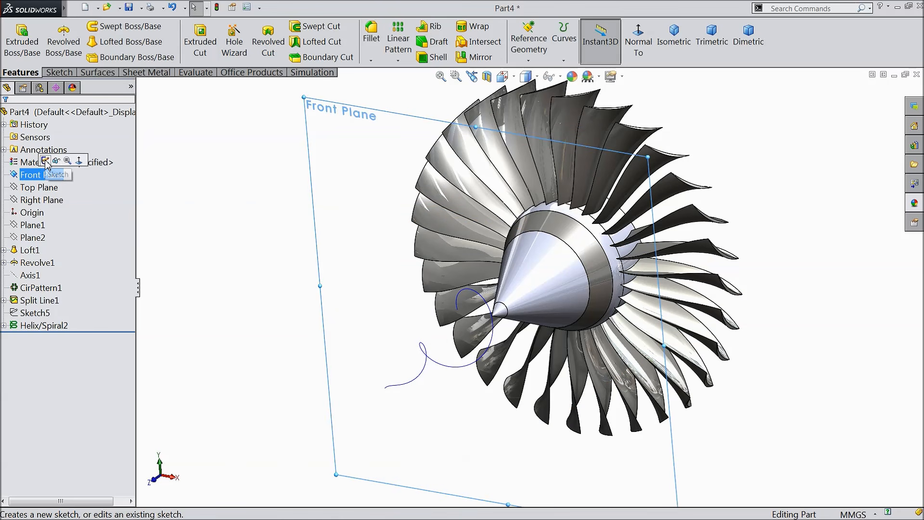
left_click(45, 161)
left_click(638, 44)
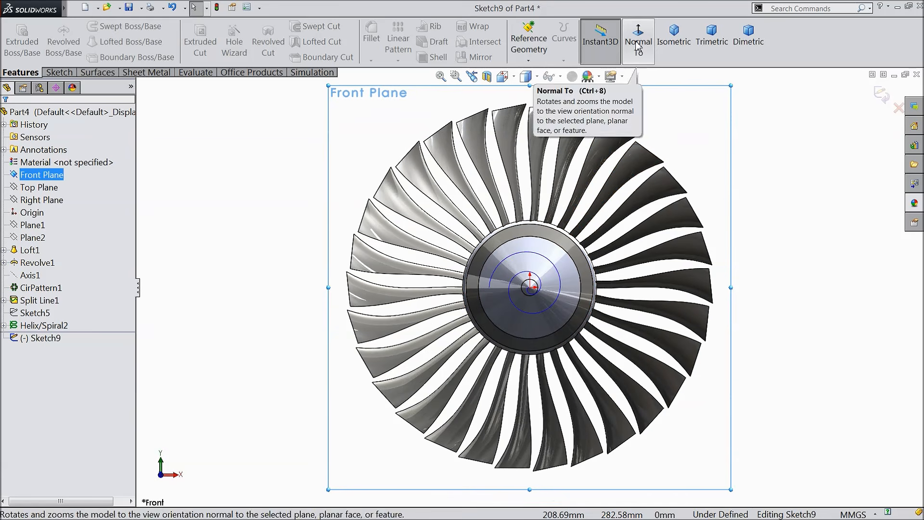
left_click(17, 327)
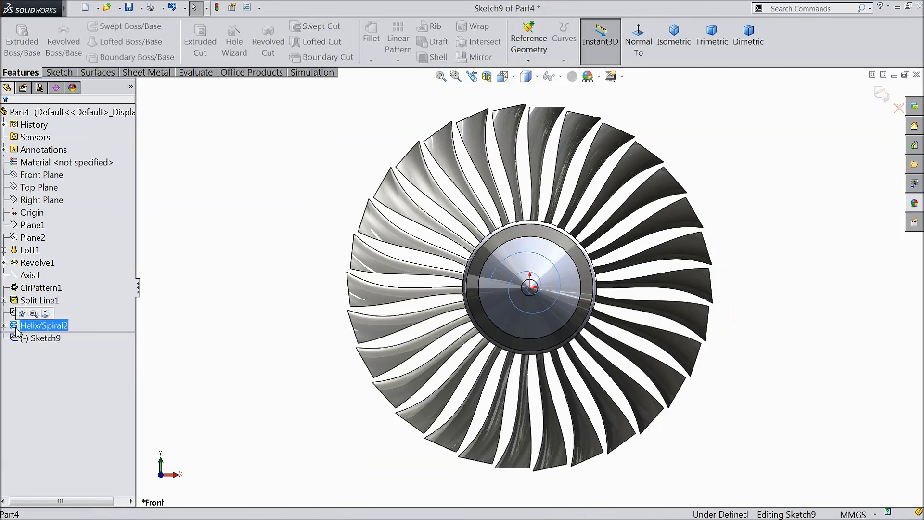
left_click(59, 72)
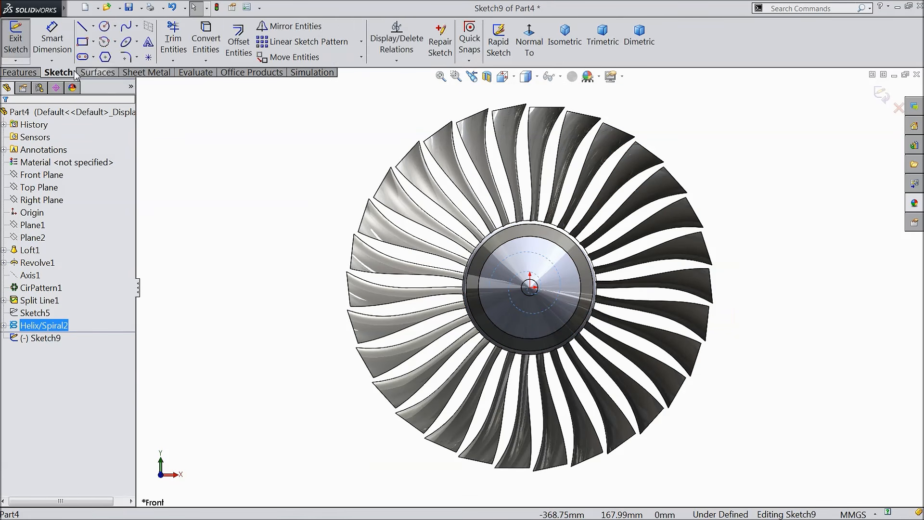
left_click(206, 43)
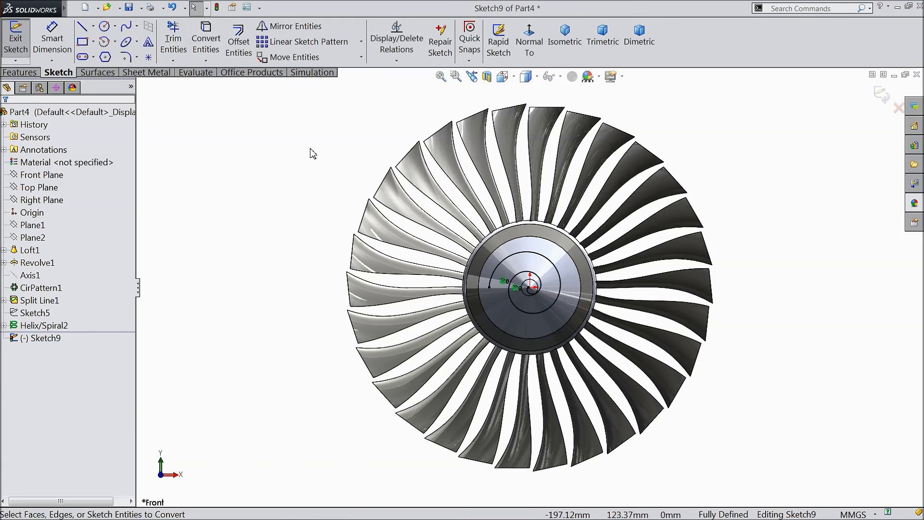
Step: Offset the flat spiral curve outward by 5.50 mm, reversing the offset direction and keeping the chain selected
scroll(554, 294, "down", 6)
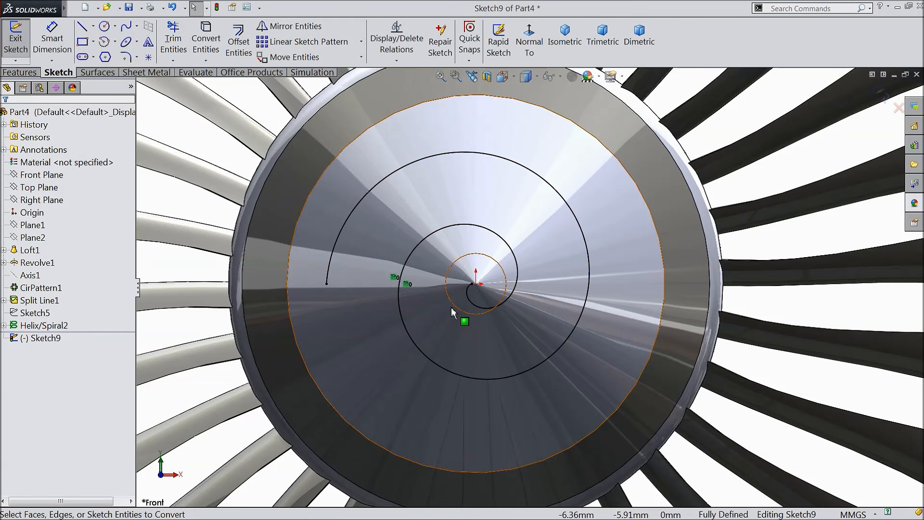
left_click(239, 43)
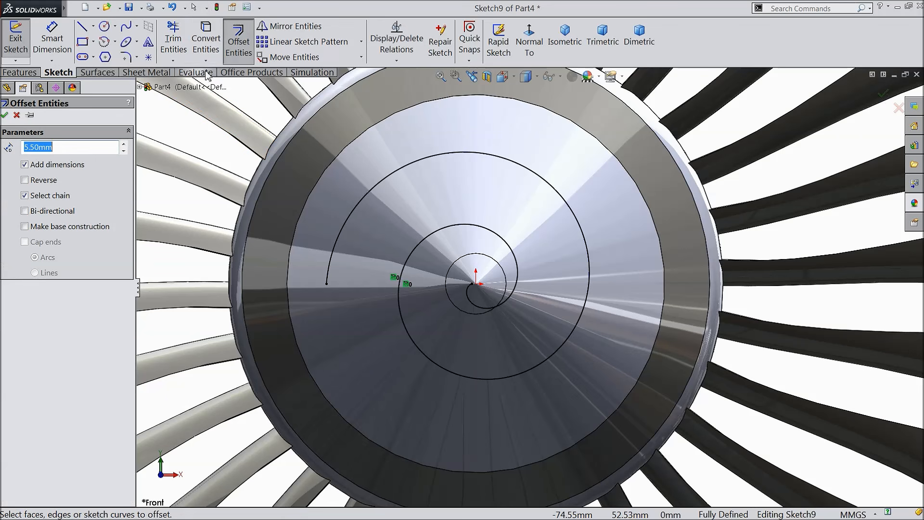
left_click(343, 230)
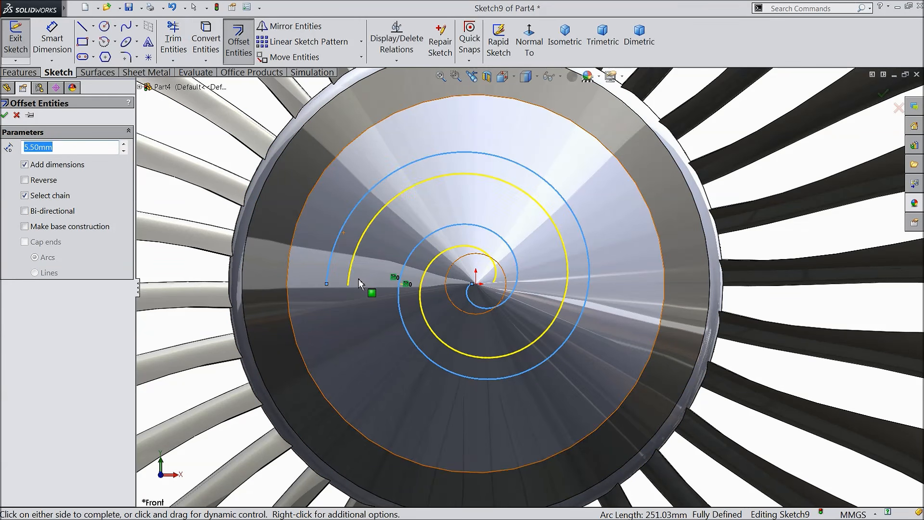
left_click(24, 181)
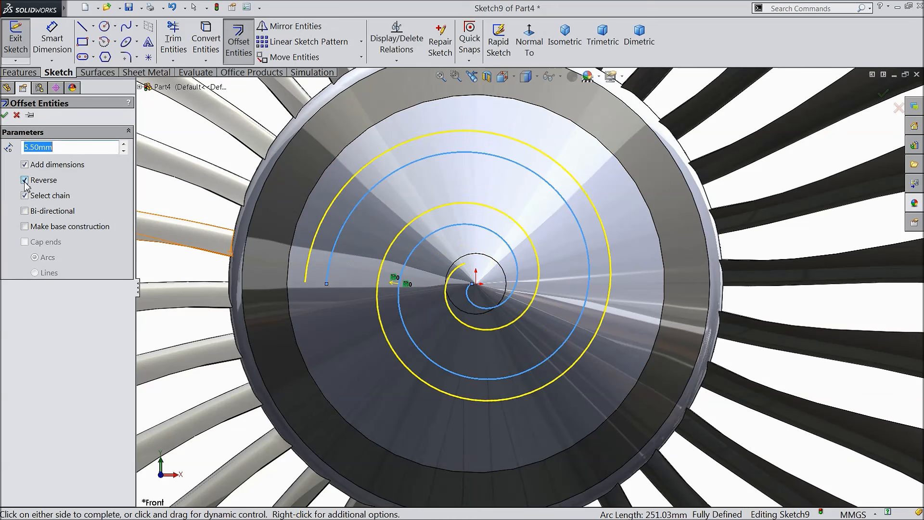
left_click(5, 116)
Step: Close the spiral band by connecting the two curves' outer endpoints and inner endpoints with straight lines
left_click(82, 26)
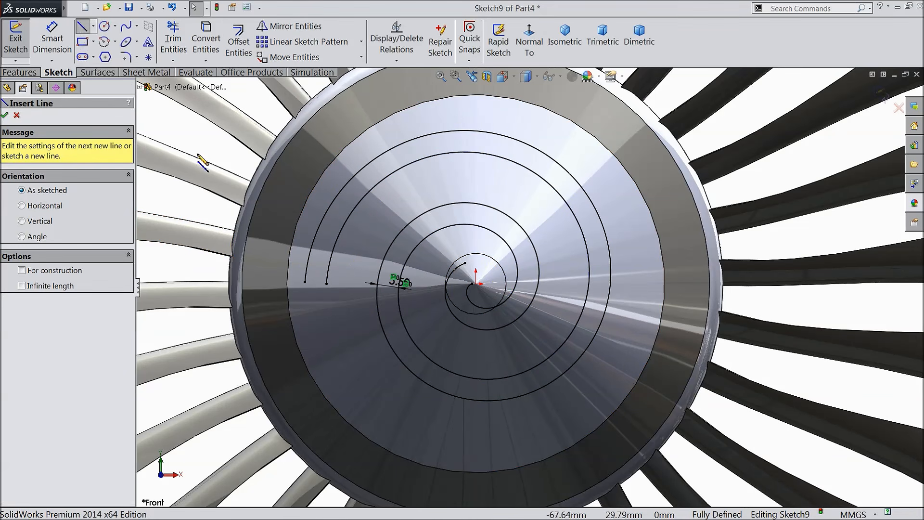
left_click(305, 282)
left_click(327, 284)
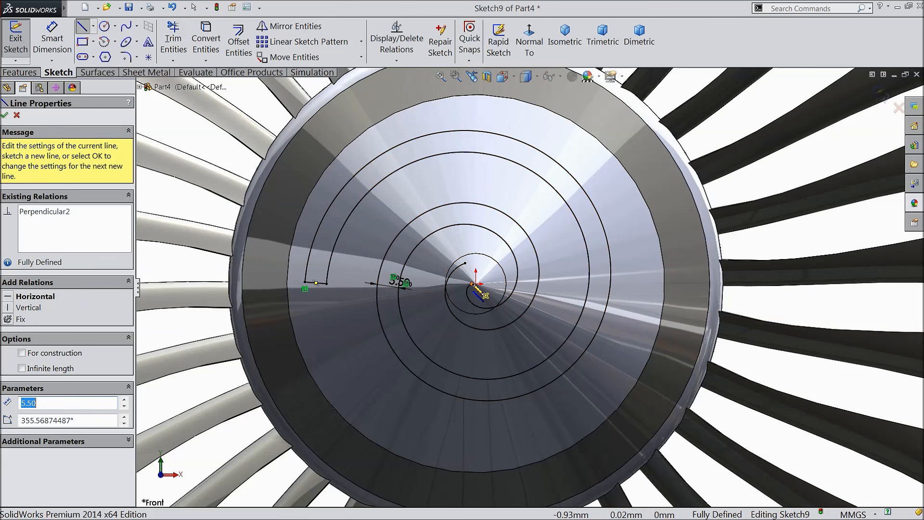
left_click(472, 284)
left_click(466, 263)
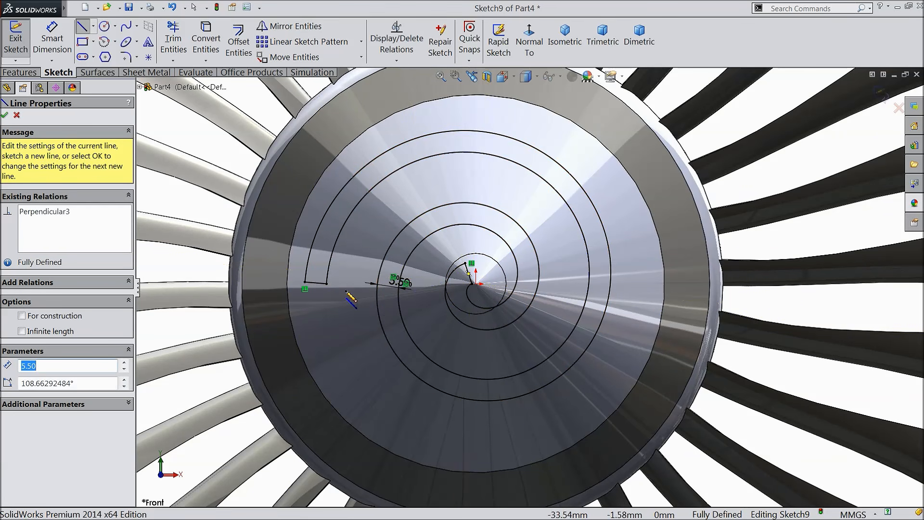
scroll(346, 291, "up", 4)
right_click(160, 172)
left_click(182, 151)
Step: Hide the tapered helix Helix/Spiral2
middle_click_drag(371, 231, 336, 264)
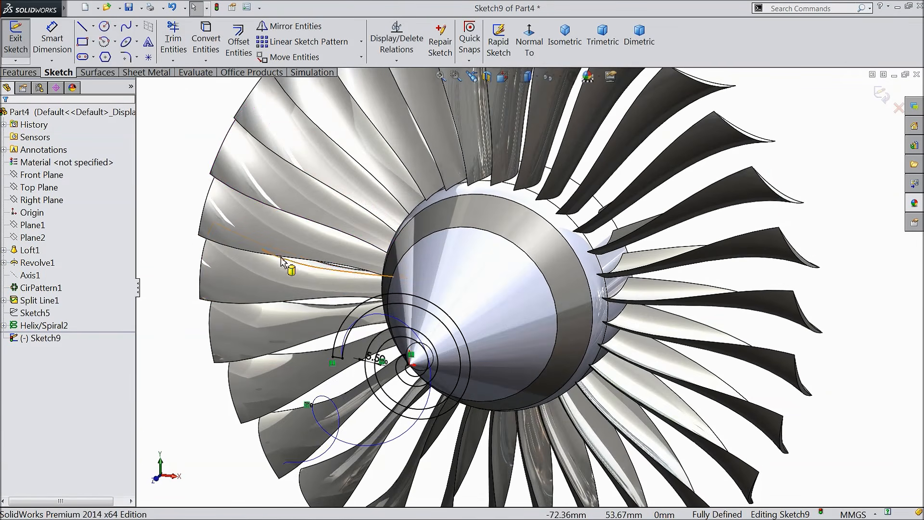
scroll(279, 255, "up", 3)
middle_click_drag(264, 243, 254, 247)
scroll(460, 376, "down", 3)
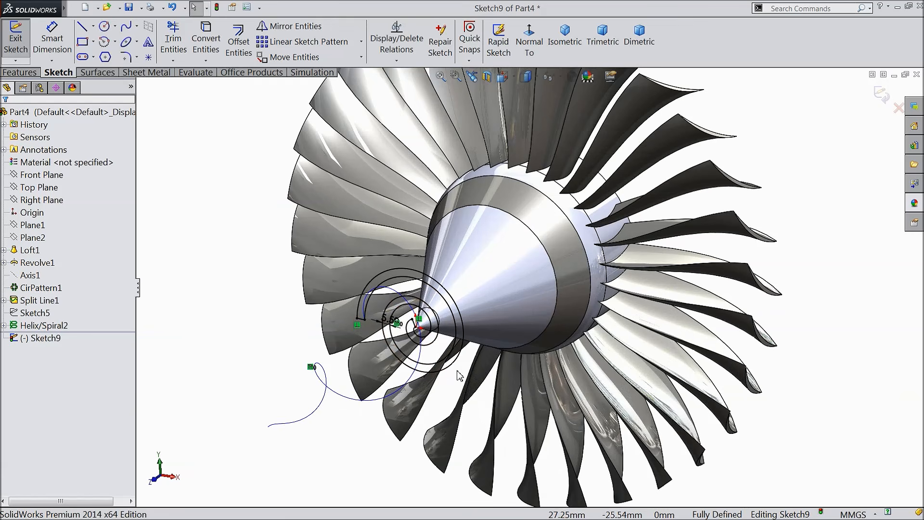
left_click(40, 325)
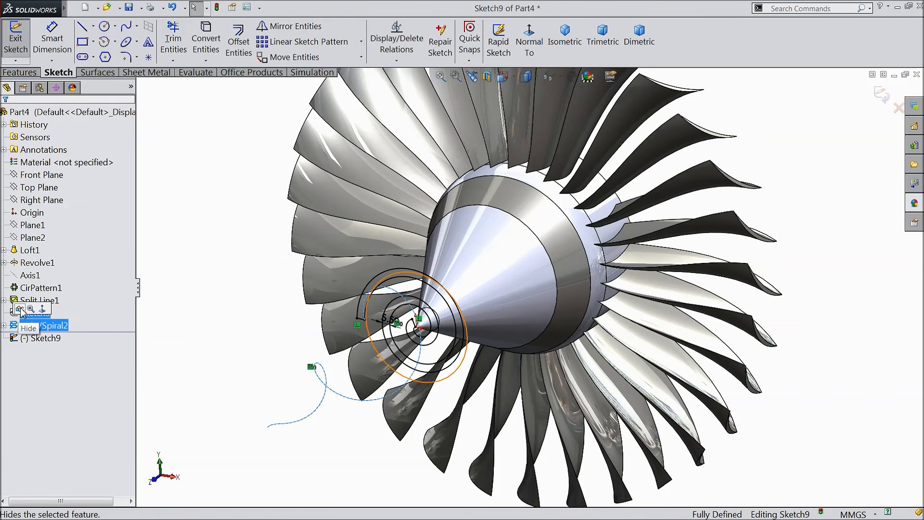
left_click(20, 309)
Step: Create a projection split line from the current spiral band sketch on the large conical face in front of the grey ring
scroll(415, 330, "down", 3)
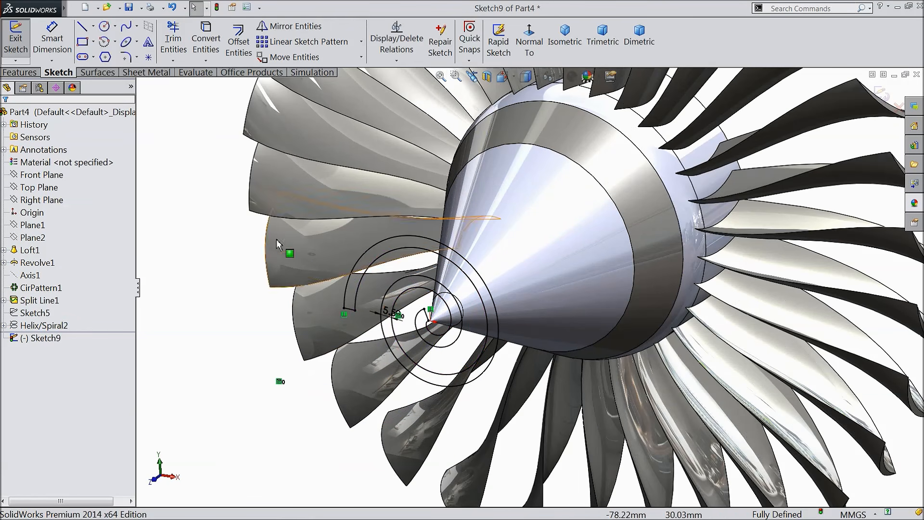
left_click(24, 73)
left_click(563, 41)
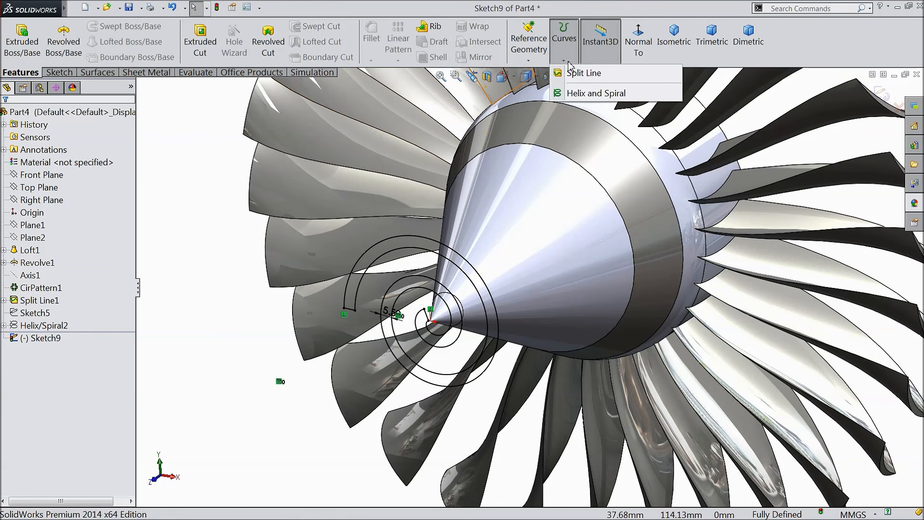
left_click(582, 74)
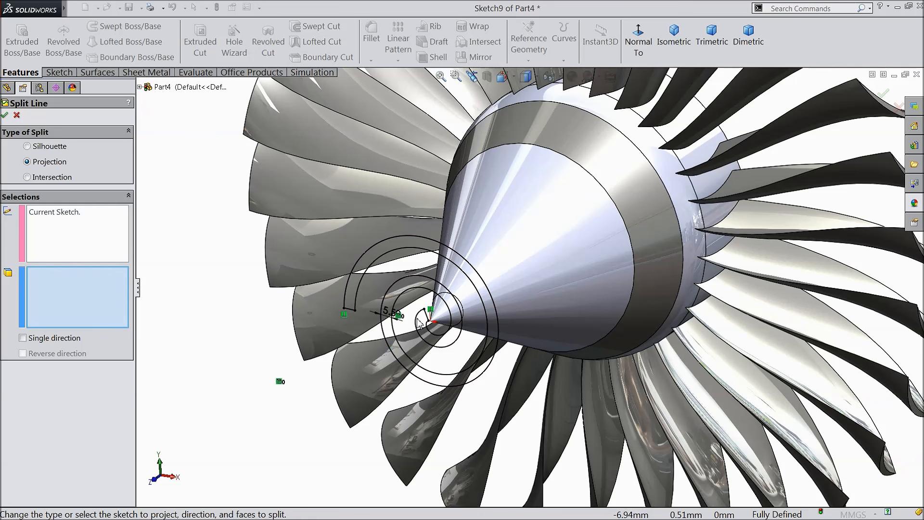
left_click(560, 254)
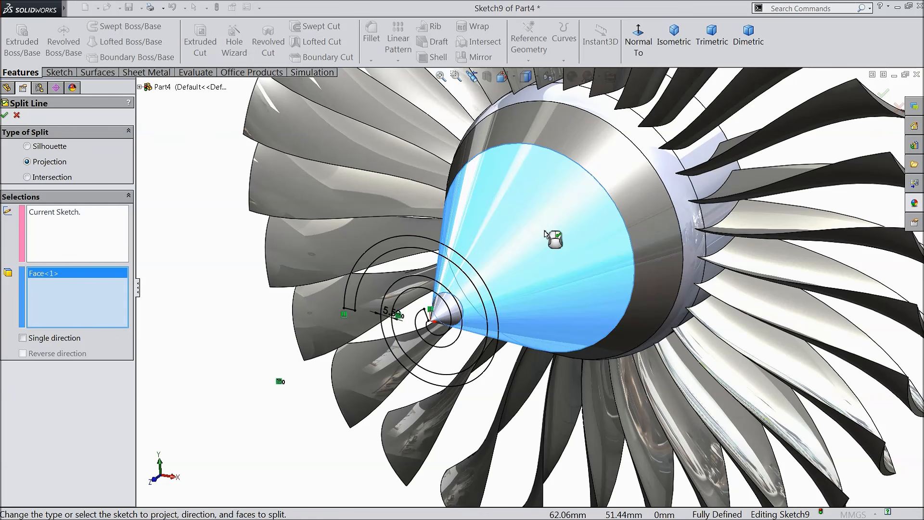
left_click(5, 116)
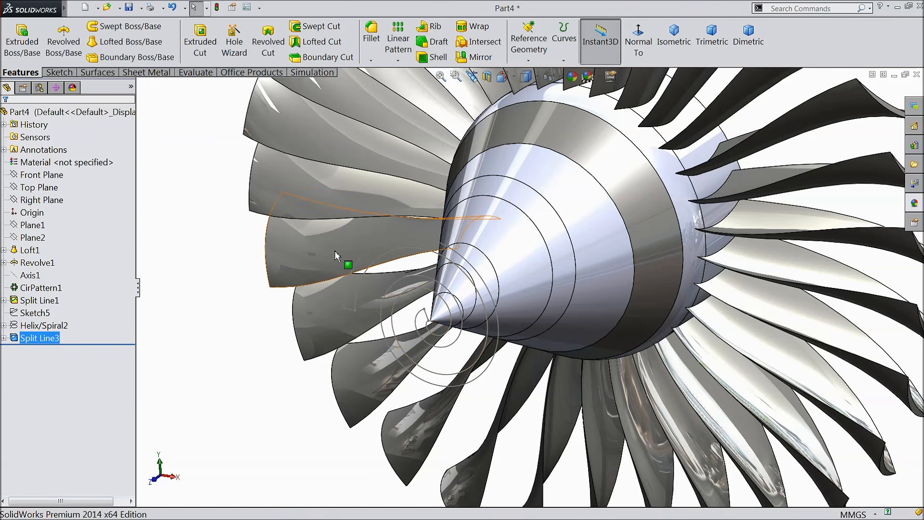
Step: Colour the spiral band face on the cone yellow (RGB 255, 255, 0)
left_click(195, 214)
mouse_move(231, 257)
middle_mouse_down()
mouse_move(250, 258)
mouse_move(311, 217)
mouse_move(295, 192)
mouse_move(233, 264)
middle_mouse_up()
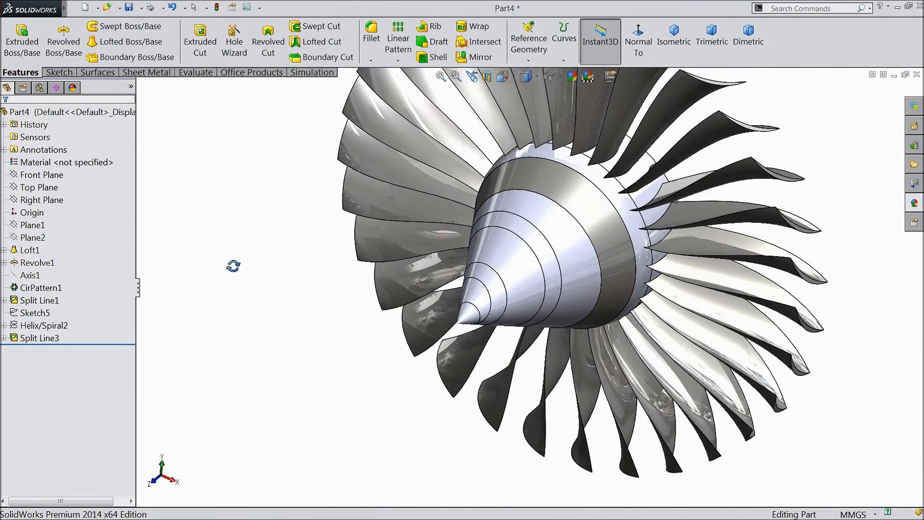
left_click(547, 261)
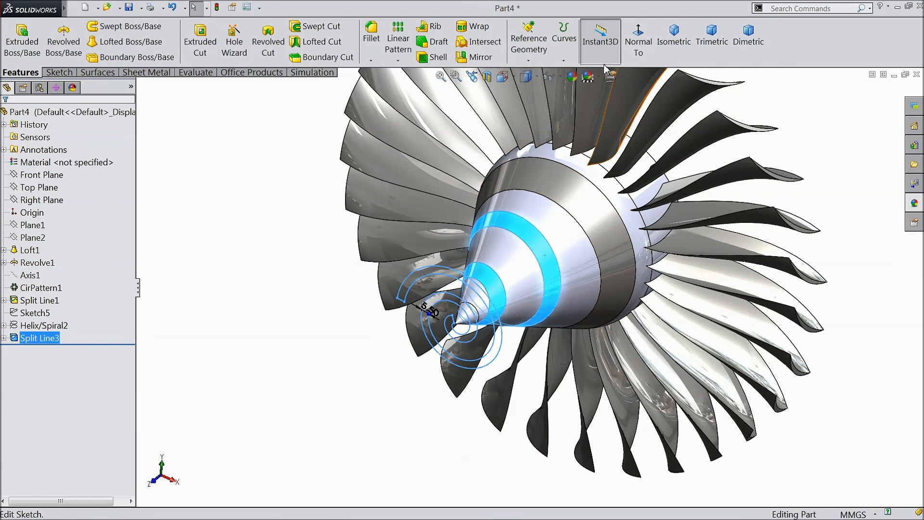
left_click(572, 77)
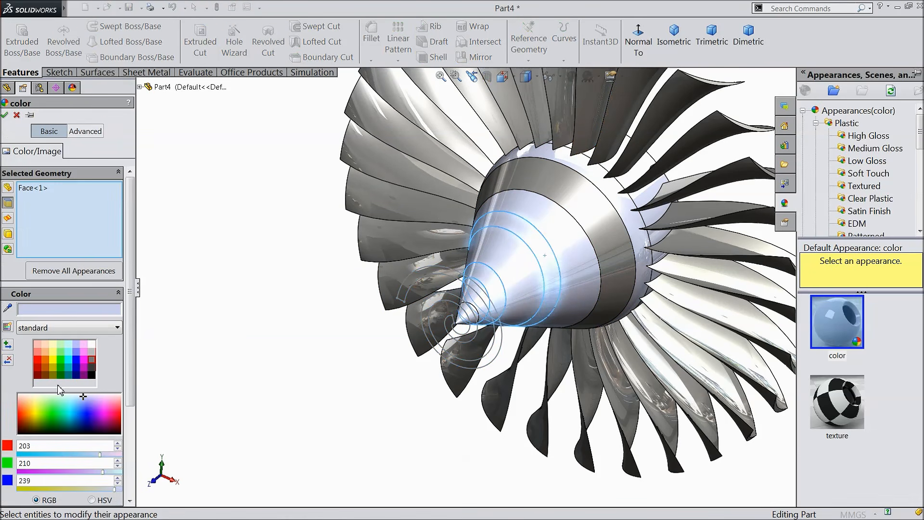
left_click(50, 361)
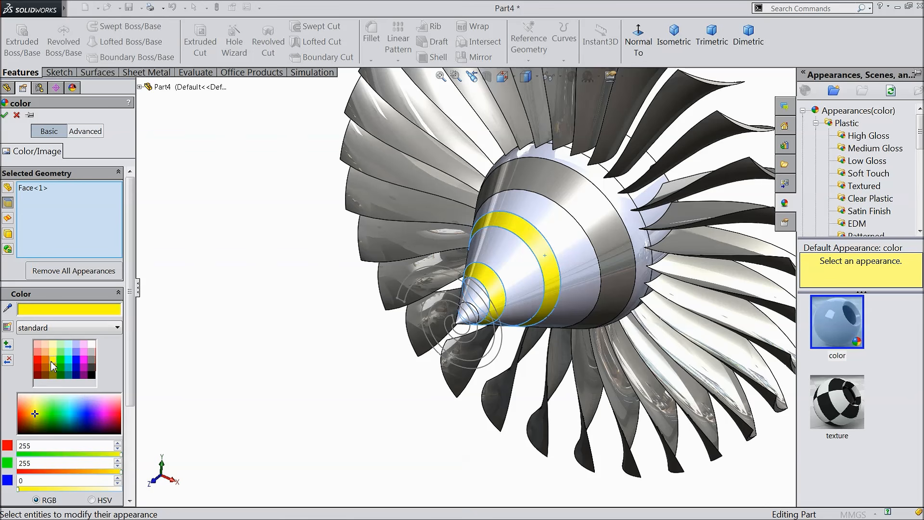
left_click(5, 116)
Step: Colour the conical face surrounding the yellow spiral band black (RGB 0, 0, 0)
left_click(573, 255)
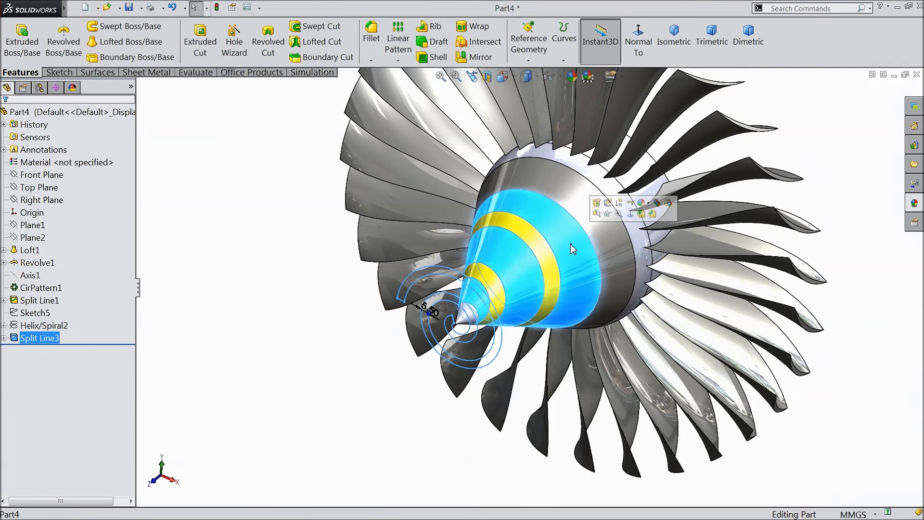
left_click(572, 77)
left_click(542, 156)
left_click(94, 369)
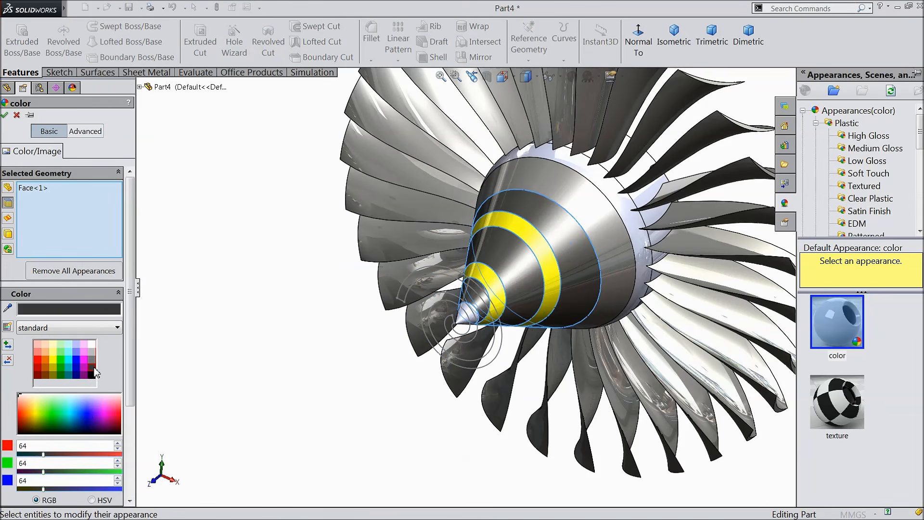
left_click(92, 374)
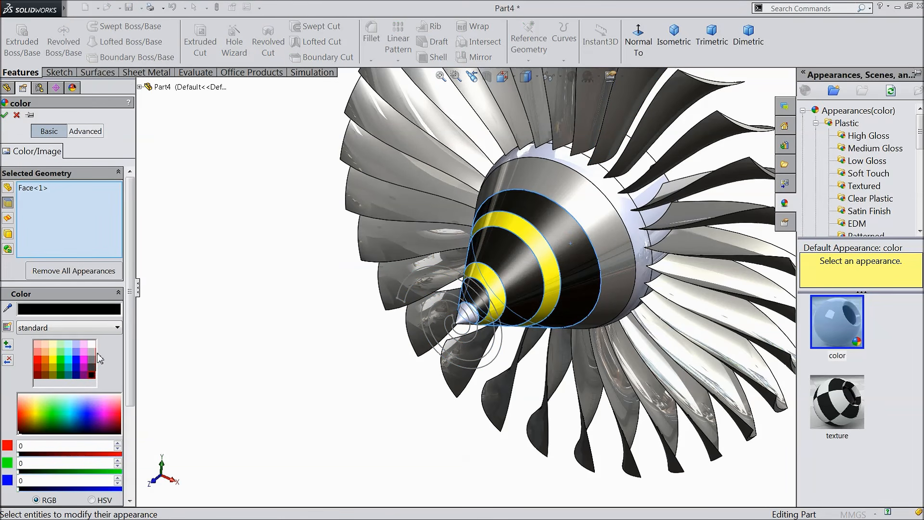
left_click(6, 115)
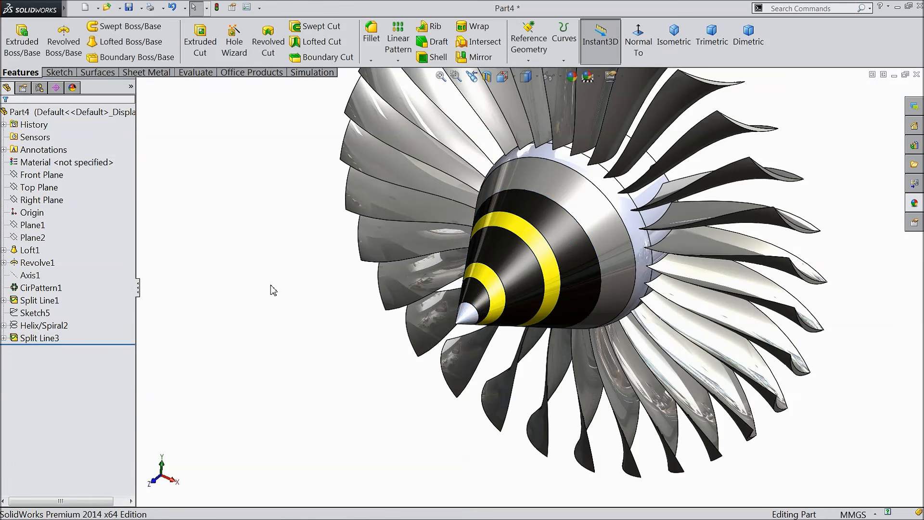
Step: Colour the cone's tip face red (RGB 255, 0, 0)
scroll(271, 285, "up", 2)
scroll(645, 275, "down", 1)
mouse_move(585, 278)
middle_mouse_down()
mouse_move(583, 241)
mouse_move(599, 247)
mouse_move(583, 284)
middle_mouse_up()
scroll(530, 318, "down", 3)
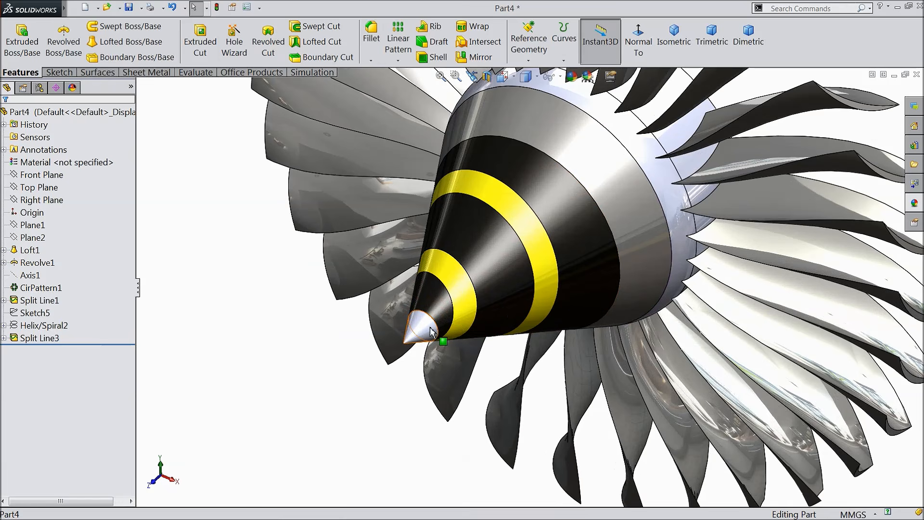
left_click(422, 327)
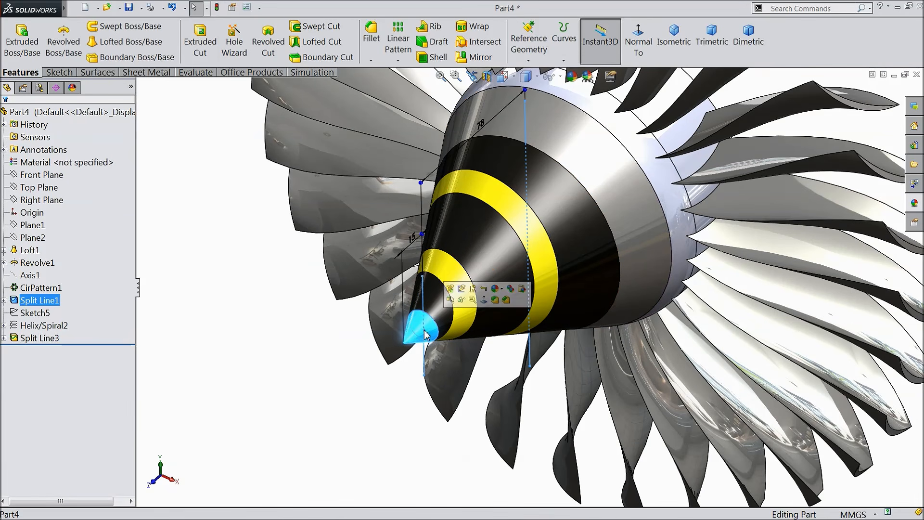
left_click(571, 76)
left_click(37, 359)
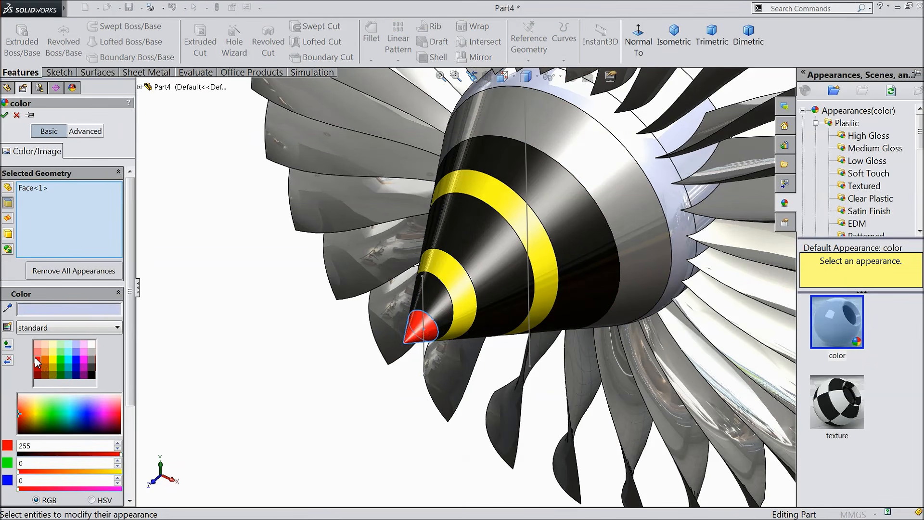
left_click(4, 116)
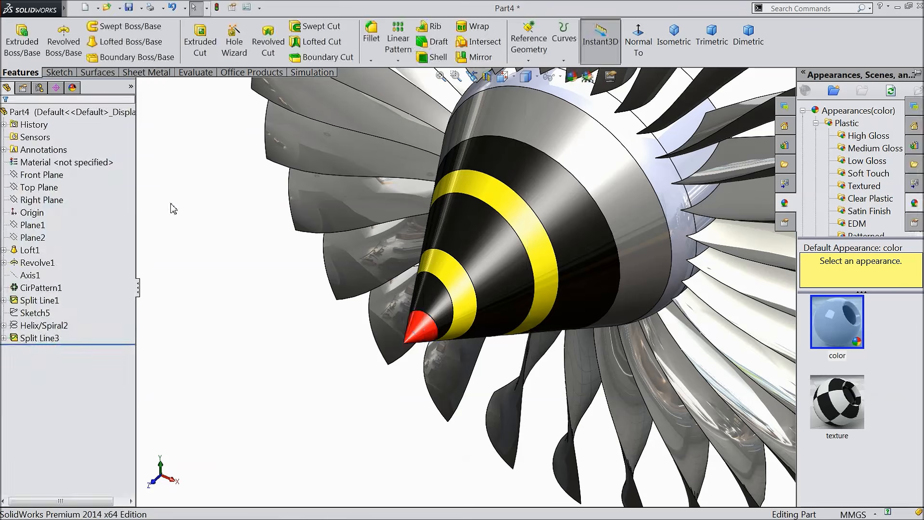
Step: Start a sketch on the hub's flat back face and draw a circle centred on the origin
scroll(220, 307, "up", 3)
middle_click_drag(260, 299, 351, 377)
scroll(570, 276, "down", 2)
scroll(570, 276, "down", 1)
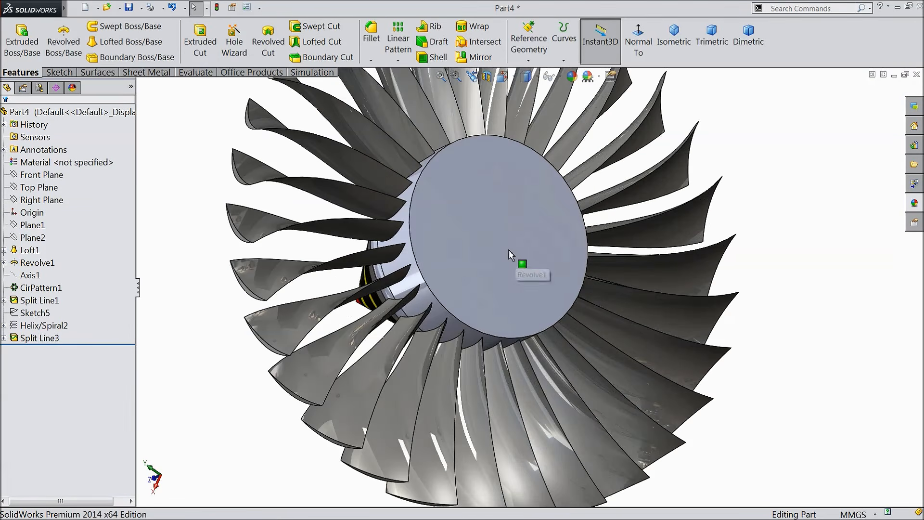
left_click(508, 249)
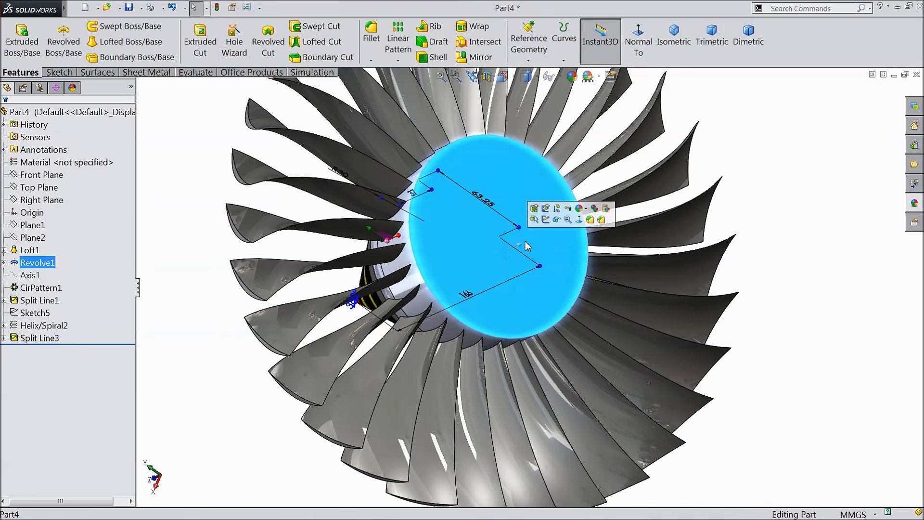
left_click(546, 220)
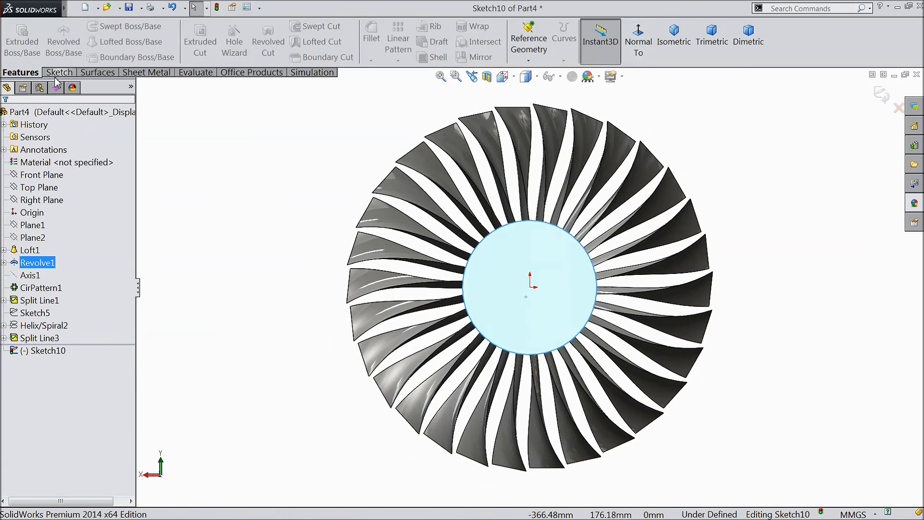
left_click(56, 73)
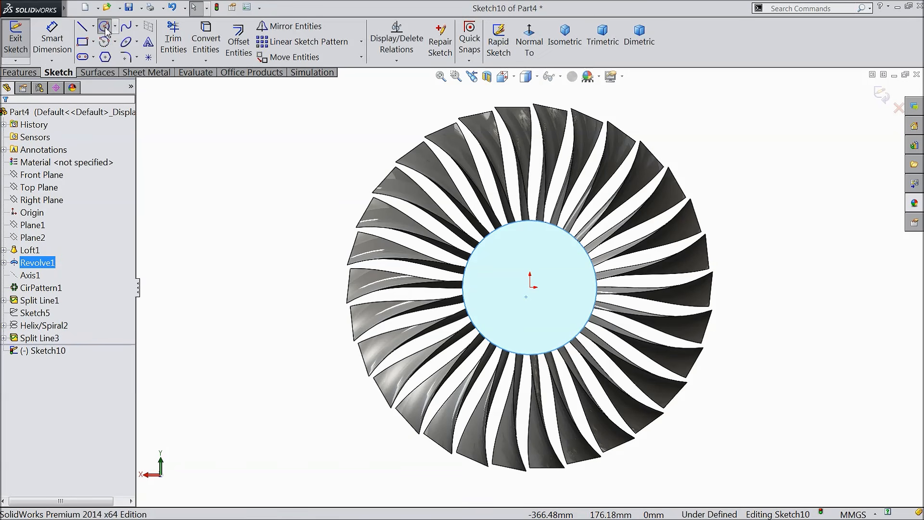
left_click(105, 26)
scroll(541, 296, "down", 3)
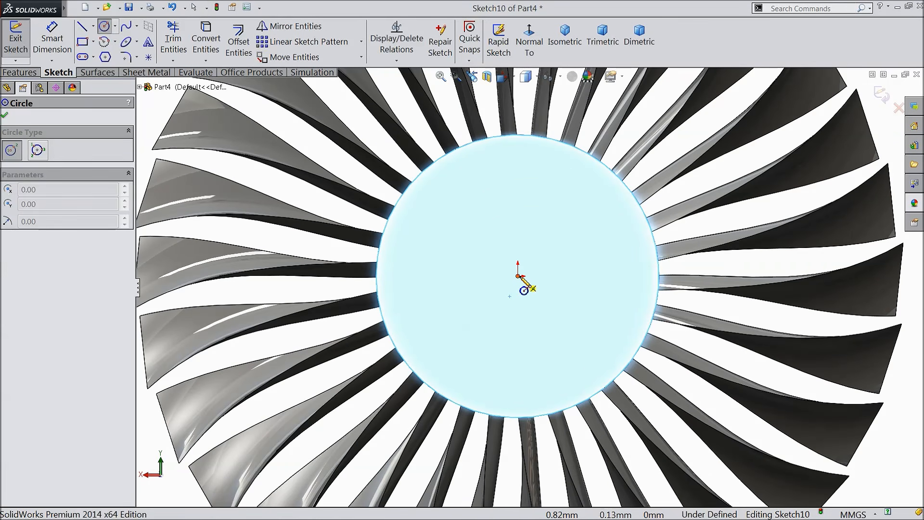
left_click(518, 277)
left_click(477, 234)
Step: Dimension the circle's diameter as 40 mm
left_click(52, 38)
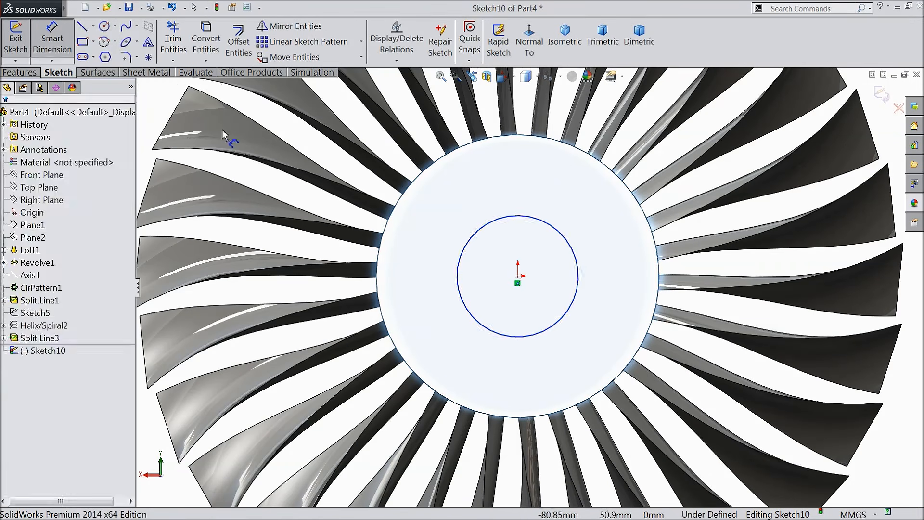
left_click(459, 263)
left_click(424, 284)
type("40")
left_click(372, 268)
left_click(52, 36)
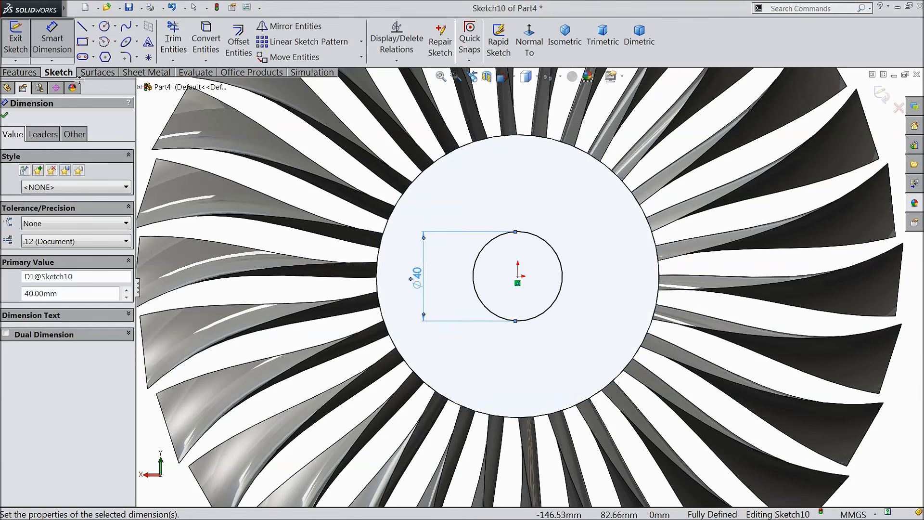
Step: Cut-extrude the 40 mm circle 38 mm blind into the hub's back face
left_click(28, 74)
left_click(200, 46)
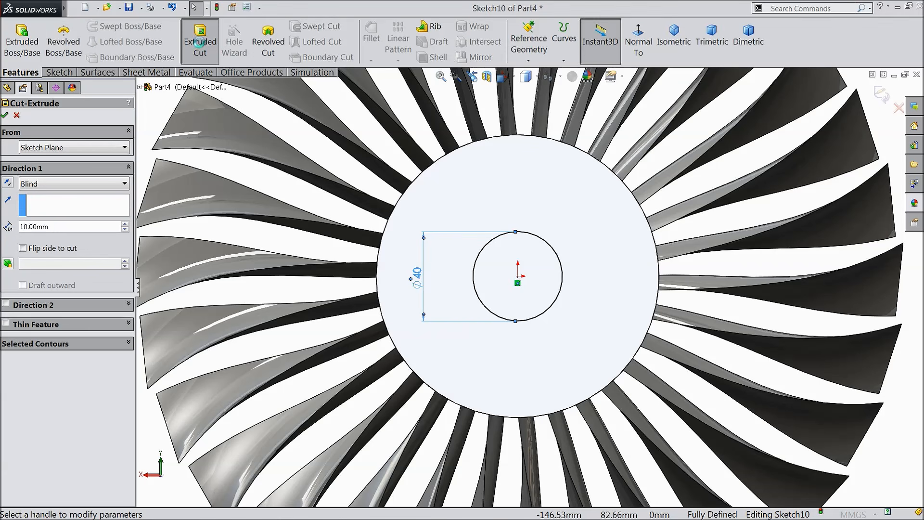
type("38")
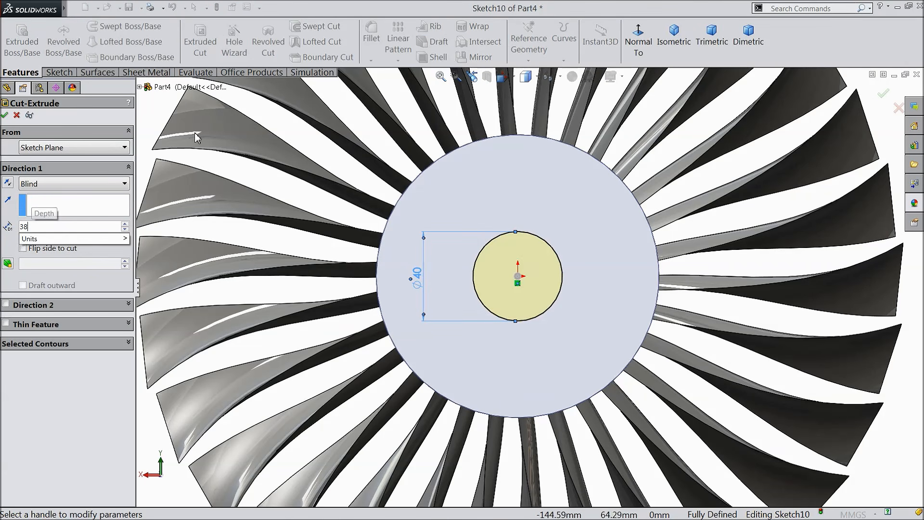
key("Return")
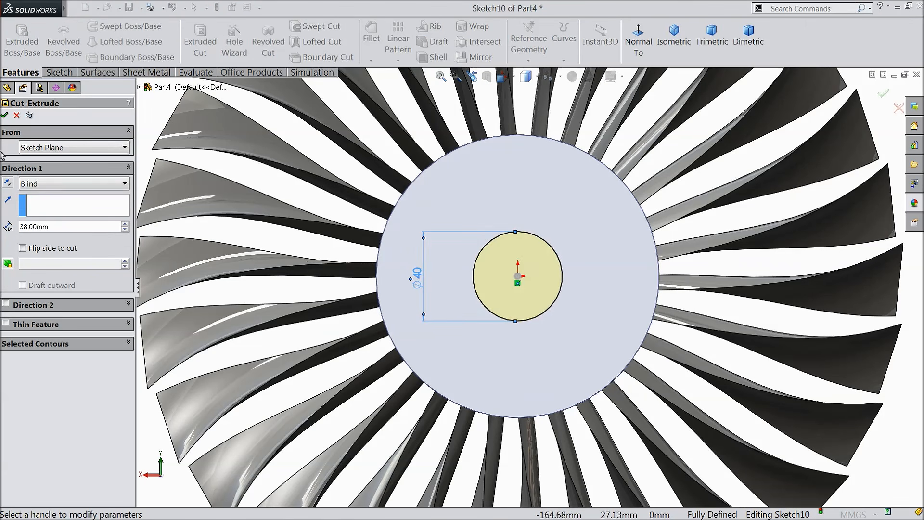
left_click(6, 115)
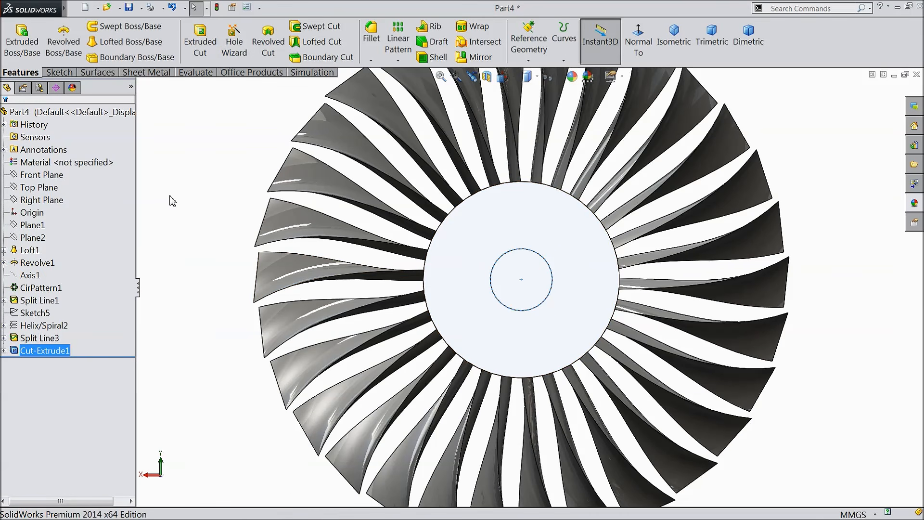
left_click(173, 202)
Step: Apply the chromium plate metal appearance to the whole revolved hub feature
middle_click_drag(202, 200, 318, 253)
key("f")
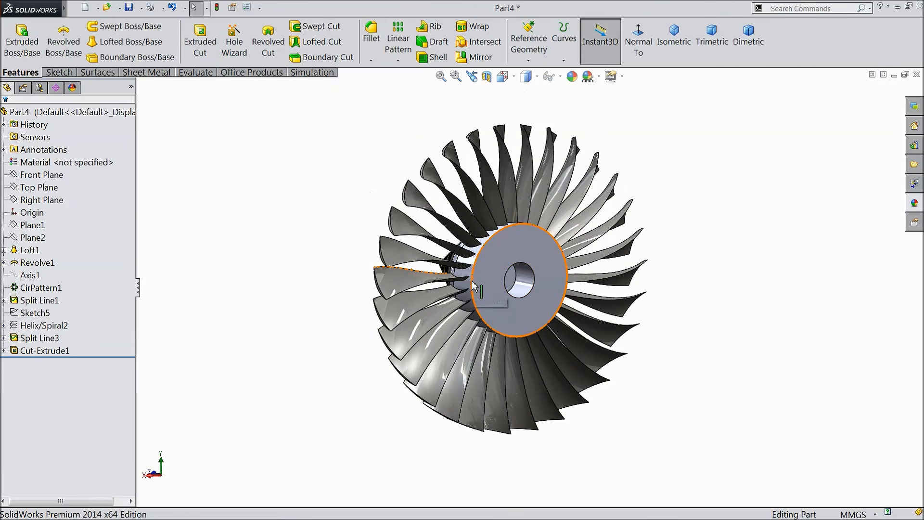
middle_click_drag(480, 280, 485, 285)
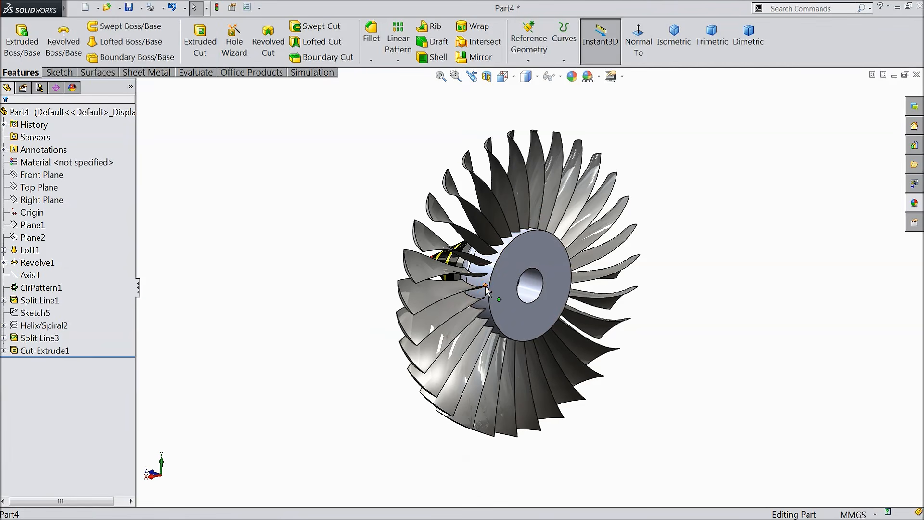
left_click(498, 281)
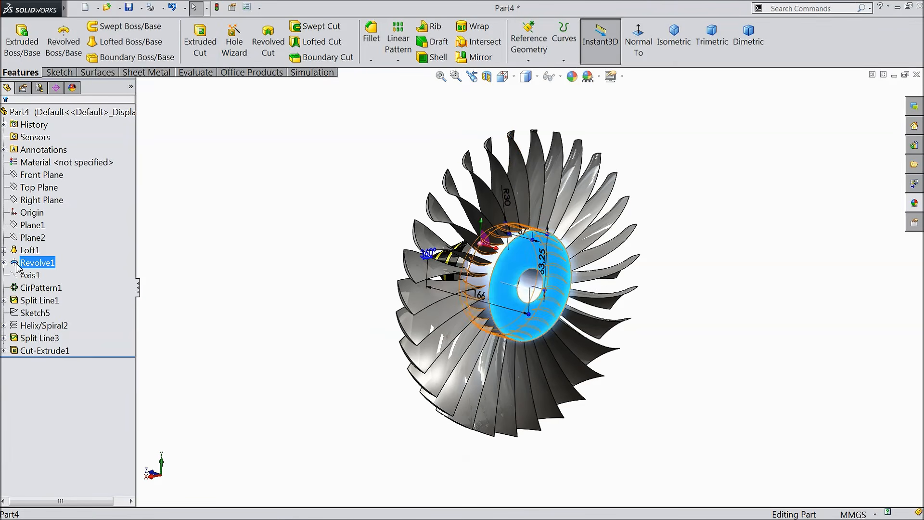
scroll(504, 301, "down", 3)
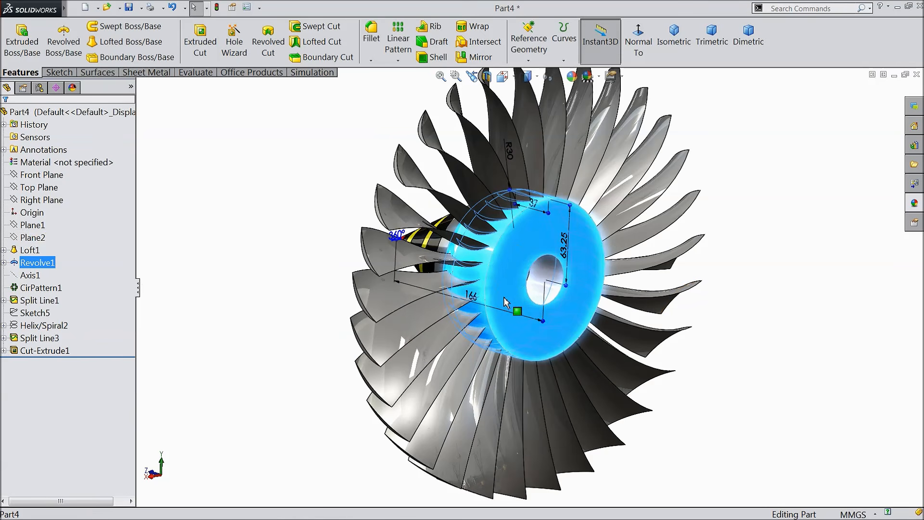
left_click(915, 204)
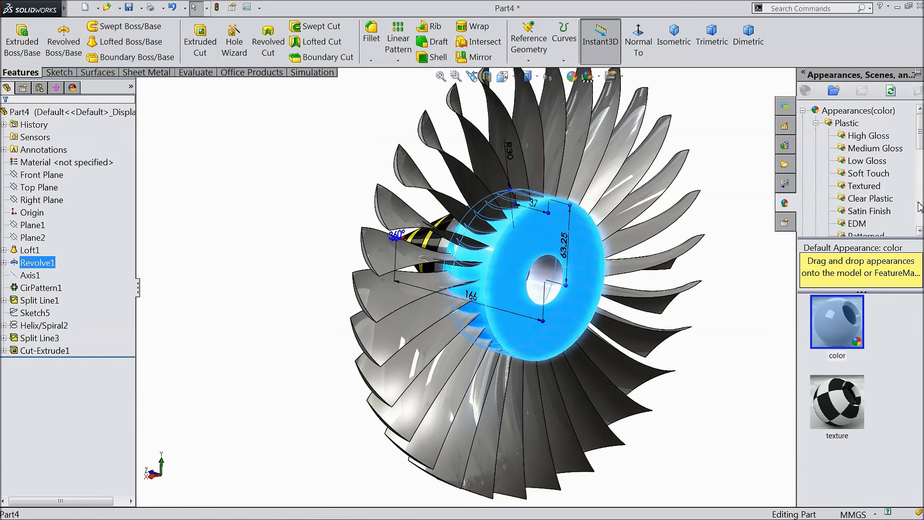
left_click(817, 123)
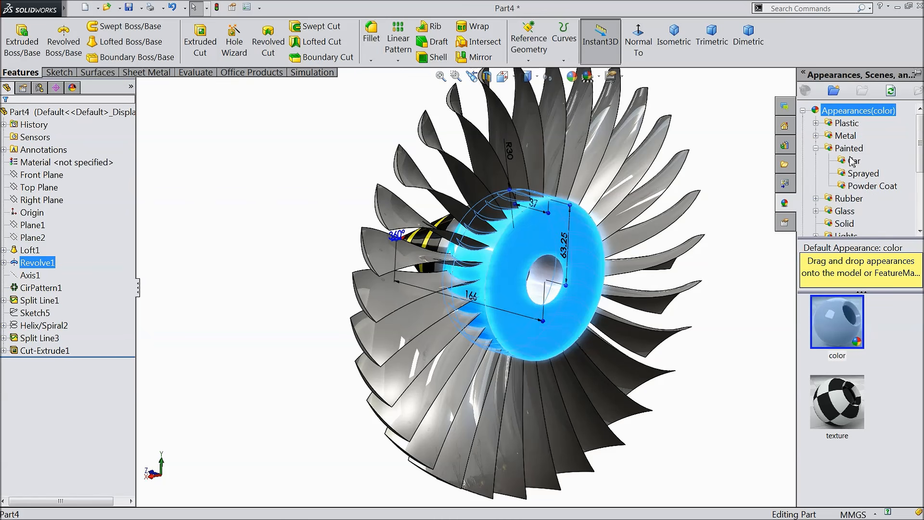
scroll(846, 190, "down", 1)
scroll(840, 175, "up", 1)
left_click(843, 136)
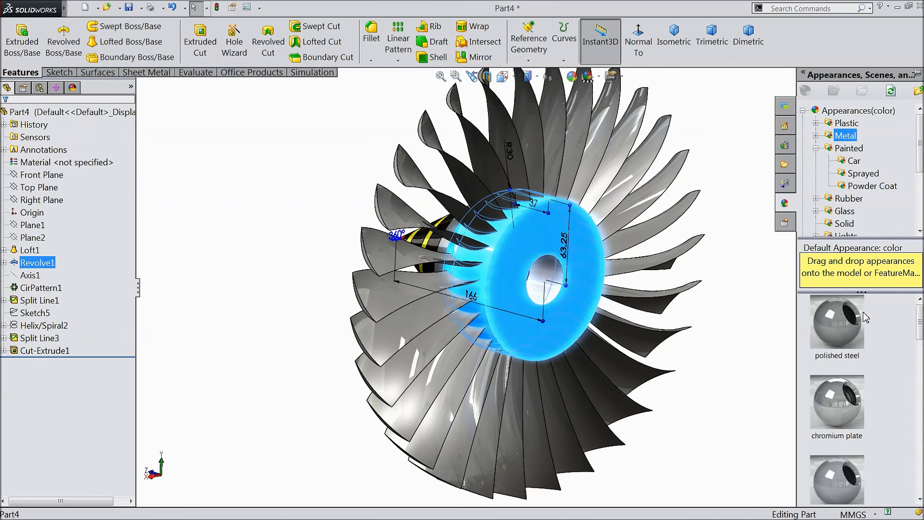
double_click(842, 408)
middle_click_drag(760, 368, 472, 374)
scroll(654, 280, "down", 5)
middle_click_drag(746, 245, 748, 279)
scroll(616, 320, "down", 2)
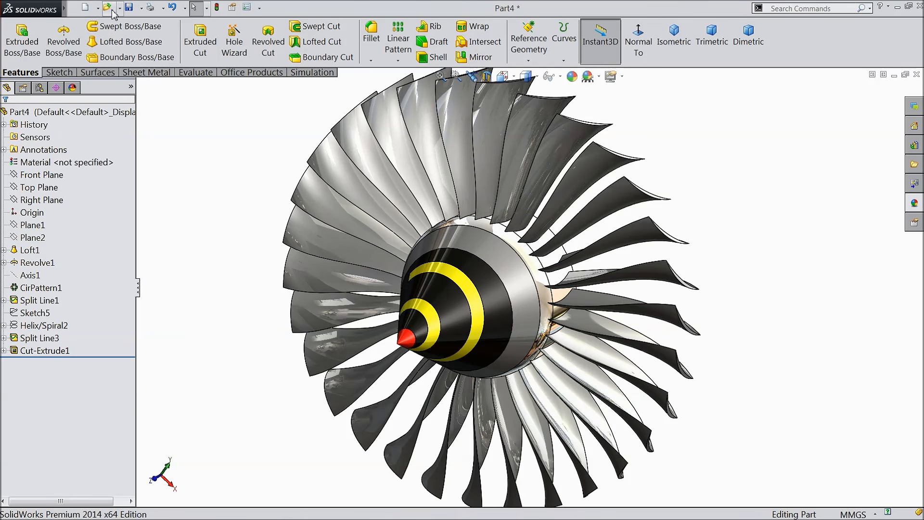
Step: Start saving the part and create a folder named Jet Engine on the Desktop
key("ctrl+s")
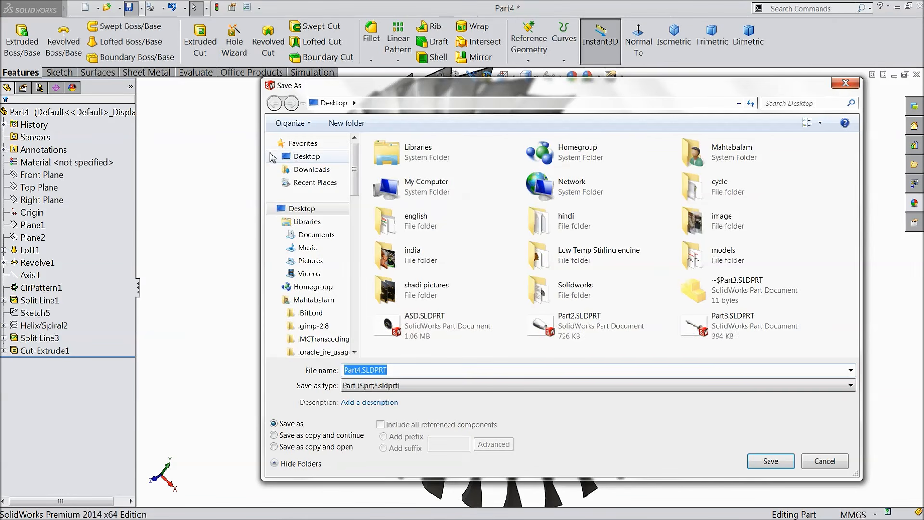
left_click(305, 161)
left_click(349, 123)
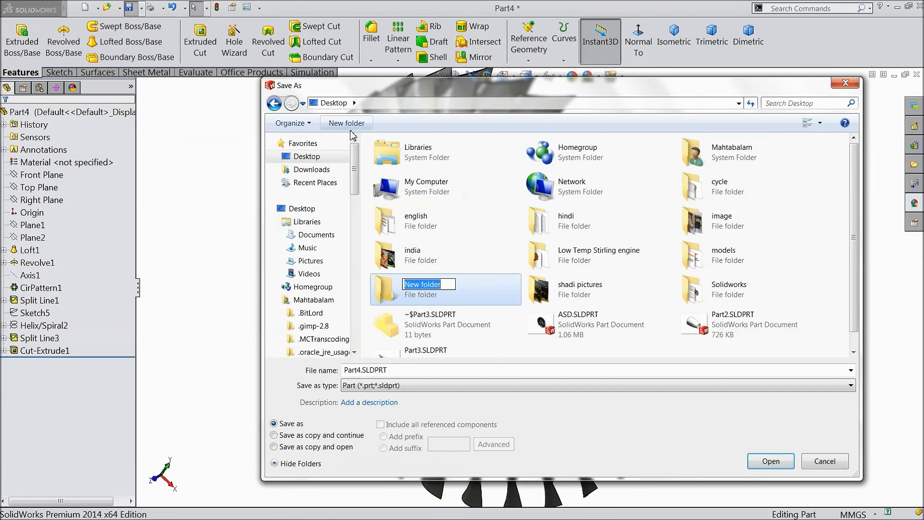
type("Jet Engine")
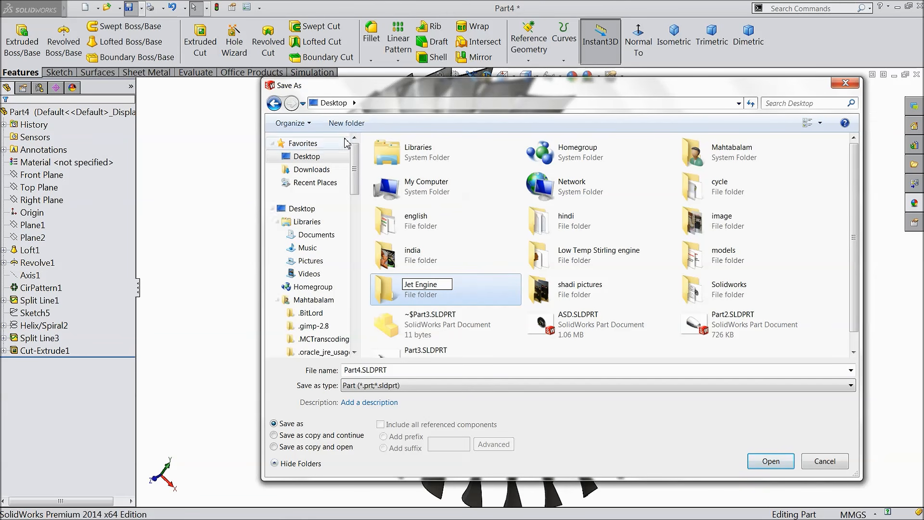
key("Return")
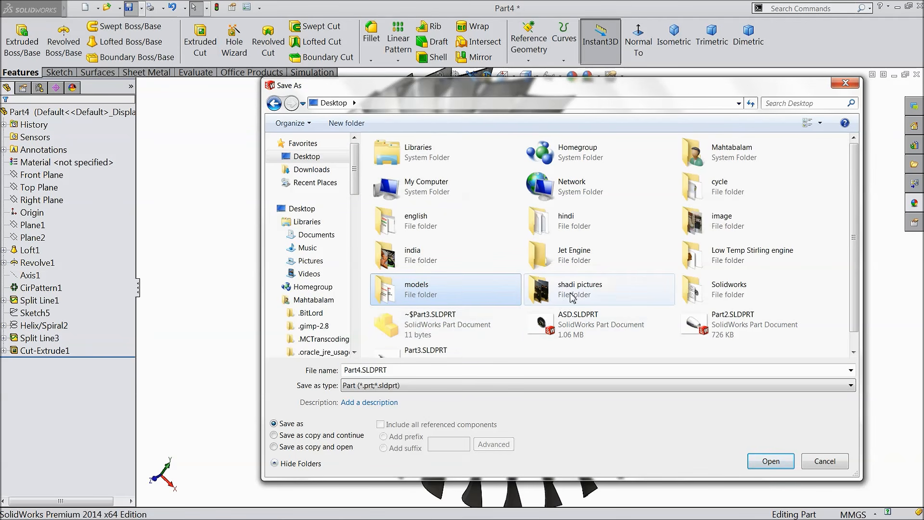
Step: Save the part in the Jet Engine folder under a name starting with 1.Propell
double_click(567, 254)
double_click(413, 369)
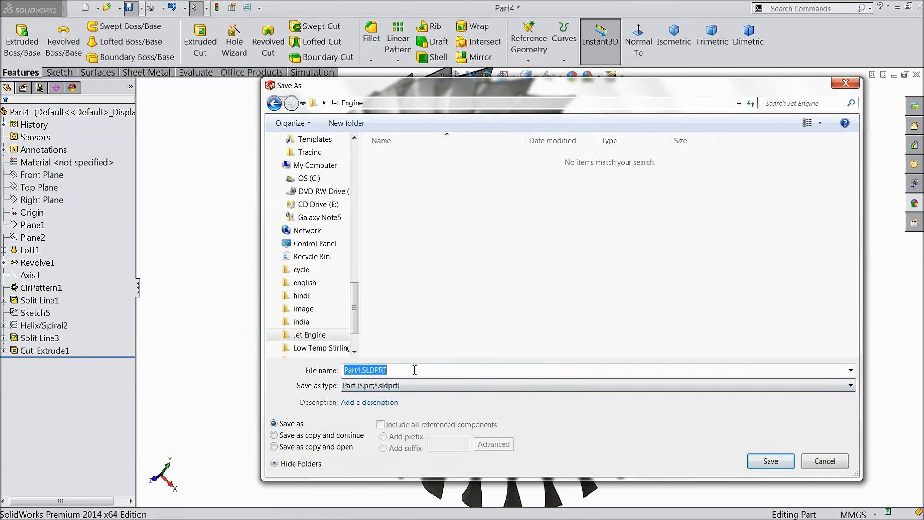
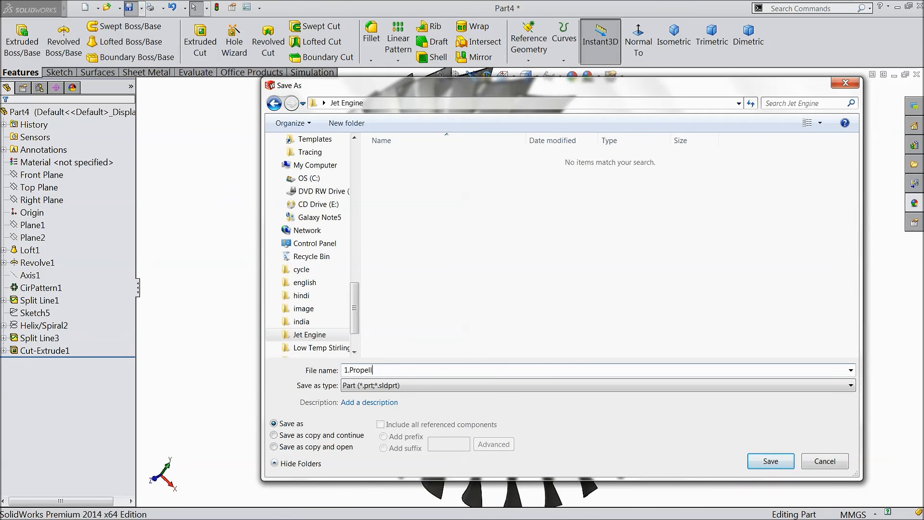
left_click(769, 462)
middle_click_drag(707, 414, 711, 356)
key("Escape")
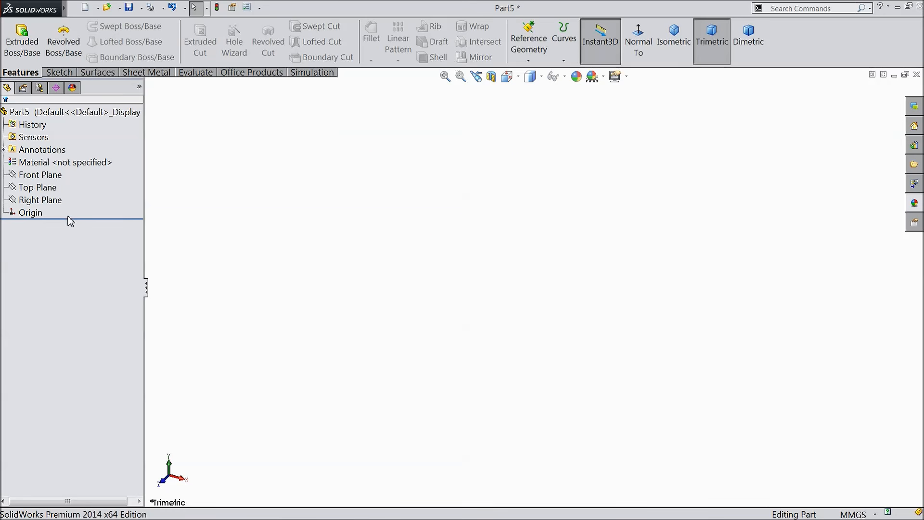
Step: In a new part, start a Front Plane sketch and draw a horizontal baseline about 161 mm long ending at the origin
left_click(44, 174)
left_click(77, 160)
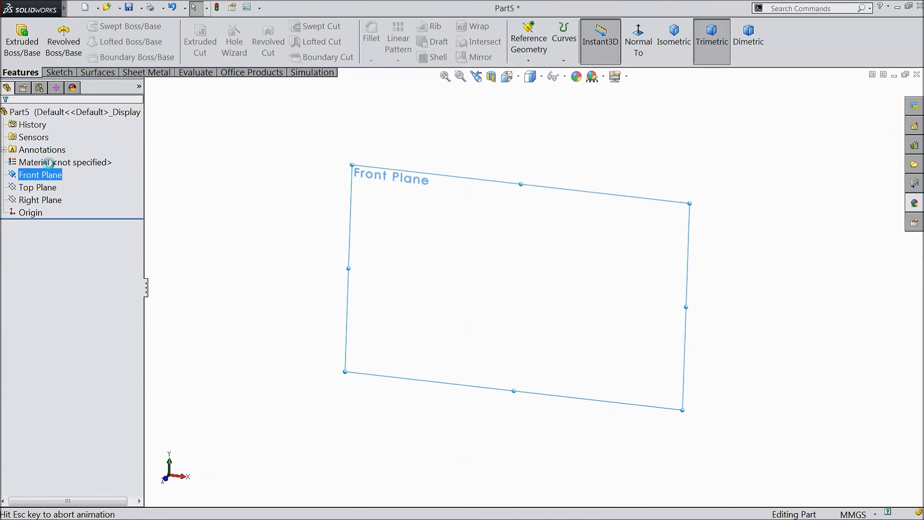
left_click(58, 72)
left_click(83, 26)
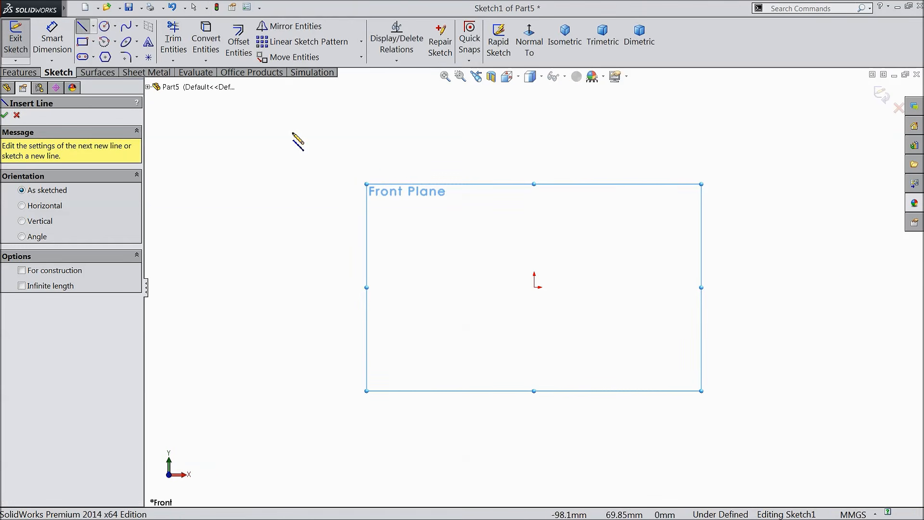
left_click(838, 287)
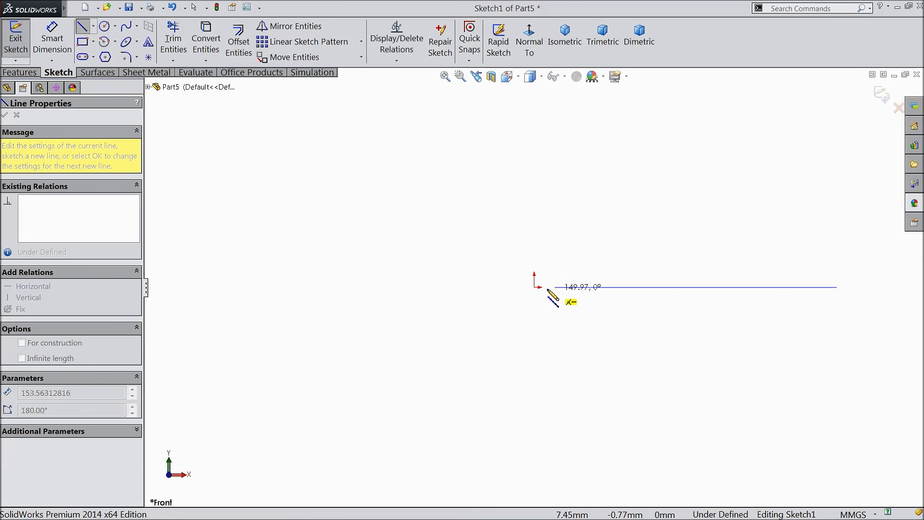
Step: Draw a vertical edge up from the origin, followed by a tooth with a sloped back and a rectangular step, joined by horizontal segments
left_click(534, 272)
left_click(579, 273)
left_click(580, 257)
left_click(624, 273)
left_click(673, 273)
left_click(672, 264)
left_click(698, 265)
left_click(698, 272)
left_click(748, 273)
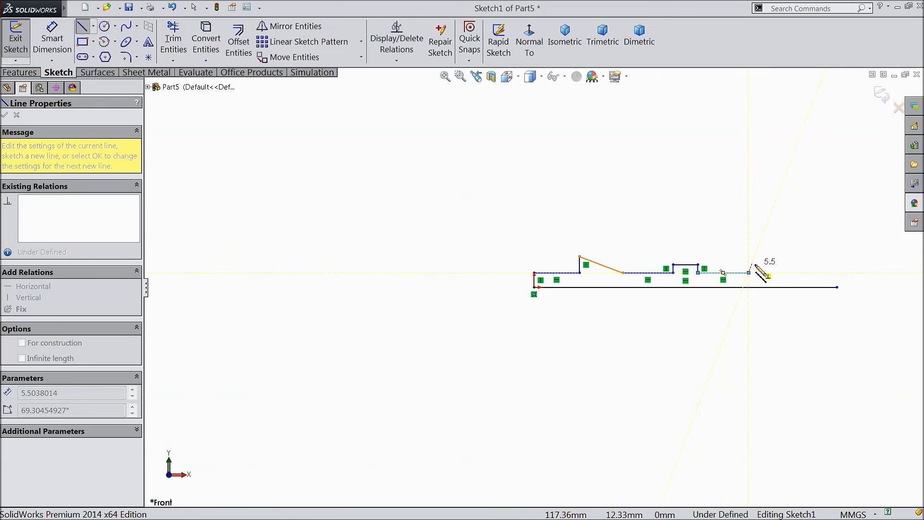
Step: Continue the profile with a trapezoidal bump about 15 mm wide on top and a horizontal segment, and close it with a vertical edge
scroll(760, 274, "down", 4)
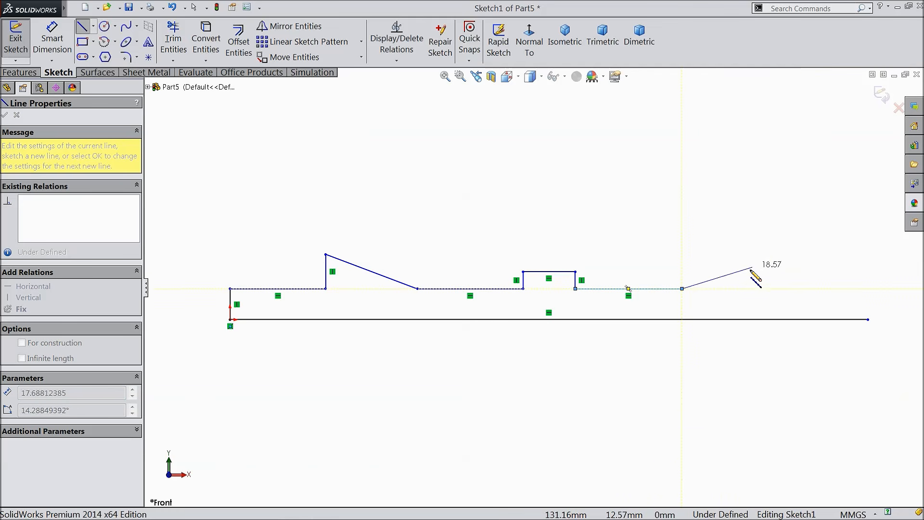
left_click(697, 265)
left_click(758, 265)
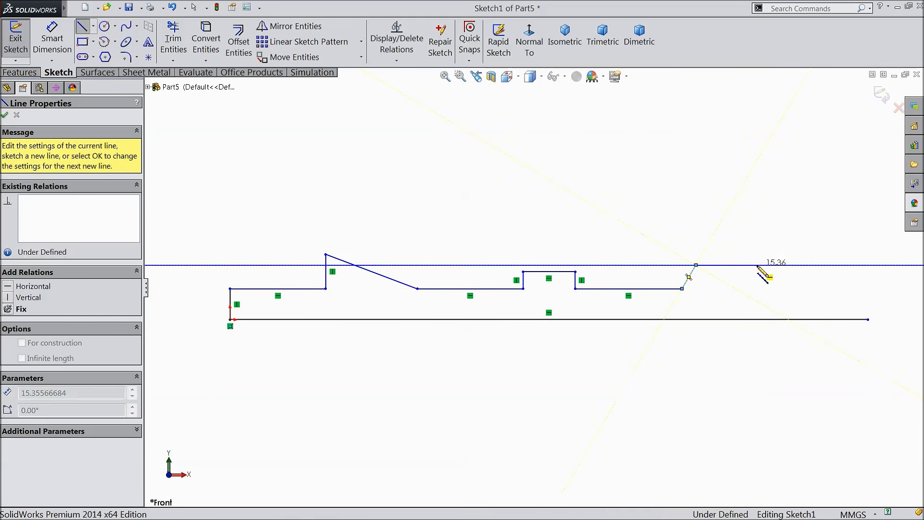
left_click(773, 289)
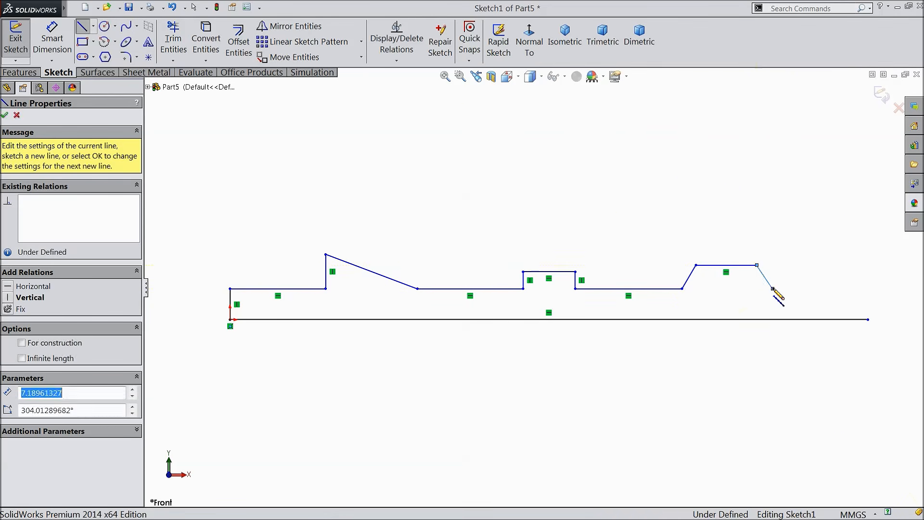
left_click(869, 289)
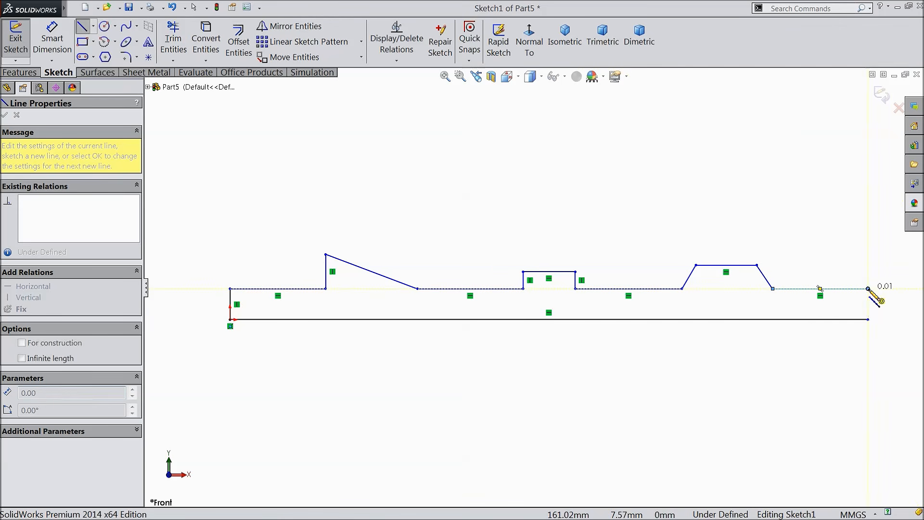
left_click(868, 319)
right_click(867, 304)
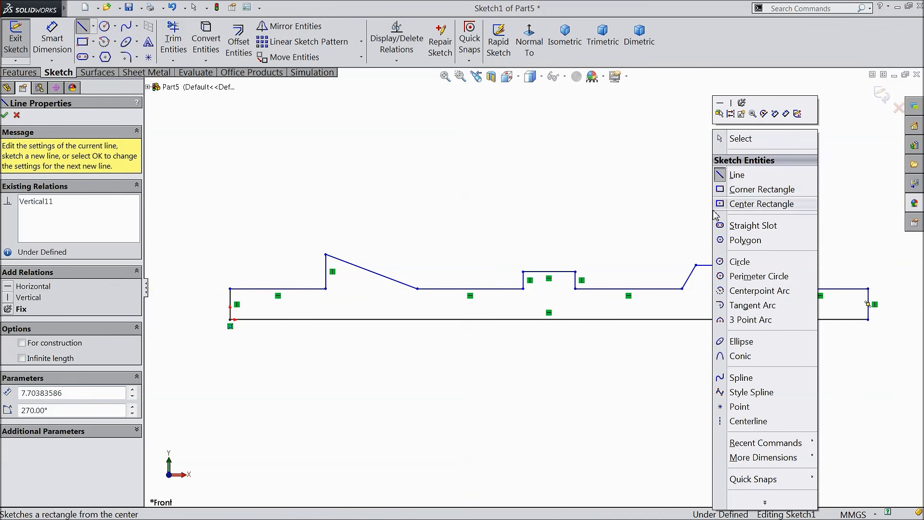
left_click(741, 138)
Step: Dimension the profile's horizontal baseline as 600 mm
key("z")
scroll(634, 339, "down", 3)
scroll(565, 313, "up", 1)
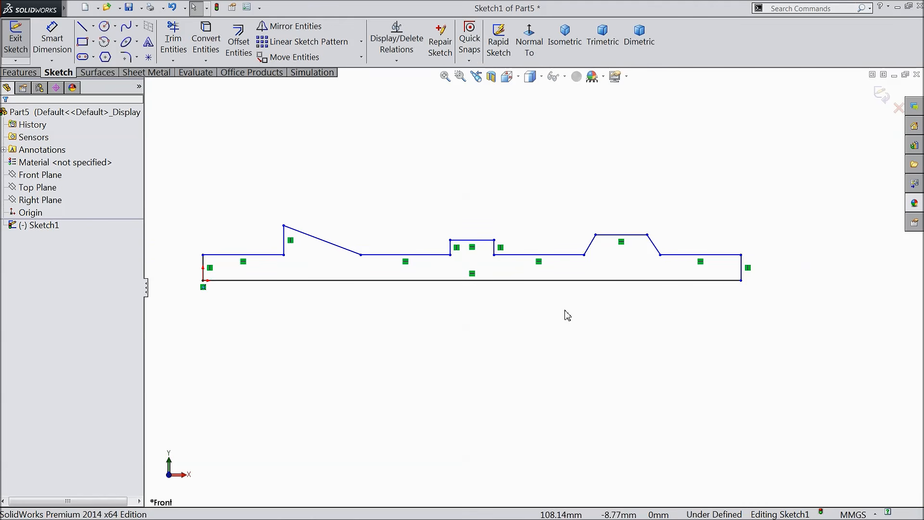
left_click(52, 39)
left_click(474, 280)
left_click(456, 316)
type("600")
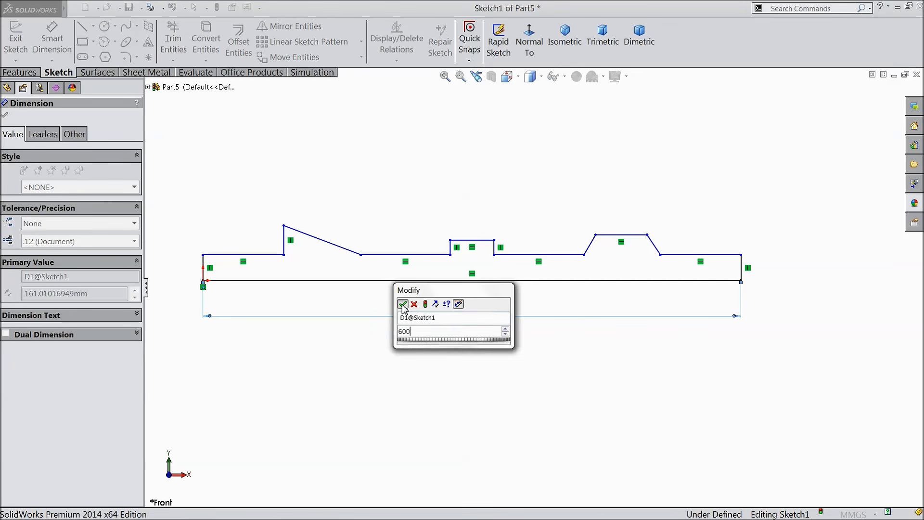
left_click(402, 303)
Step: Dimension the vertical edge at the origin as 20 mm
left_click(204, 269)
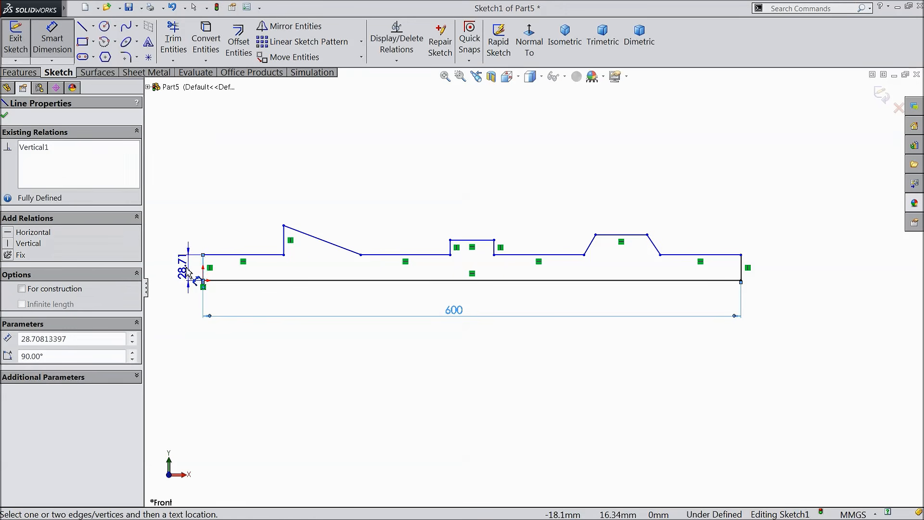
left_click(188, 273)
type("20")
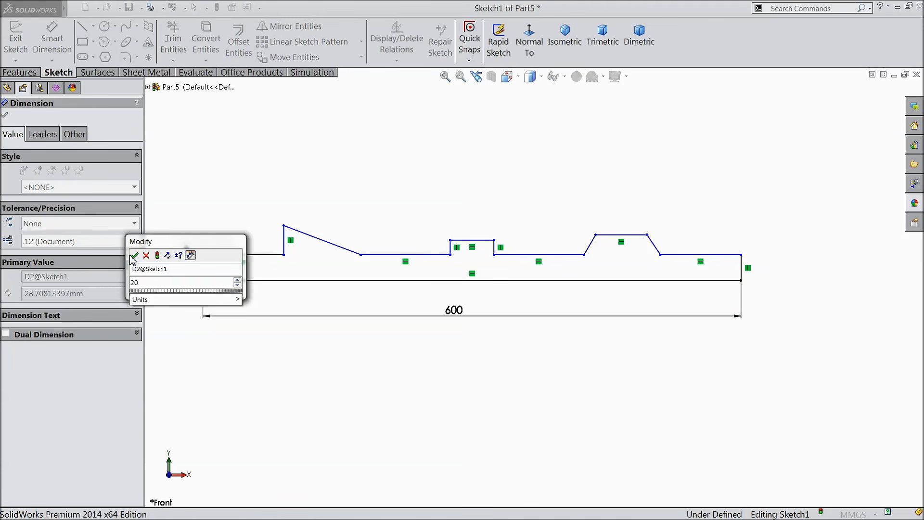
left_click(134, 256)
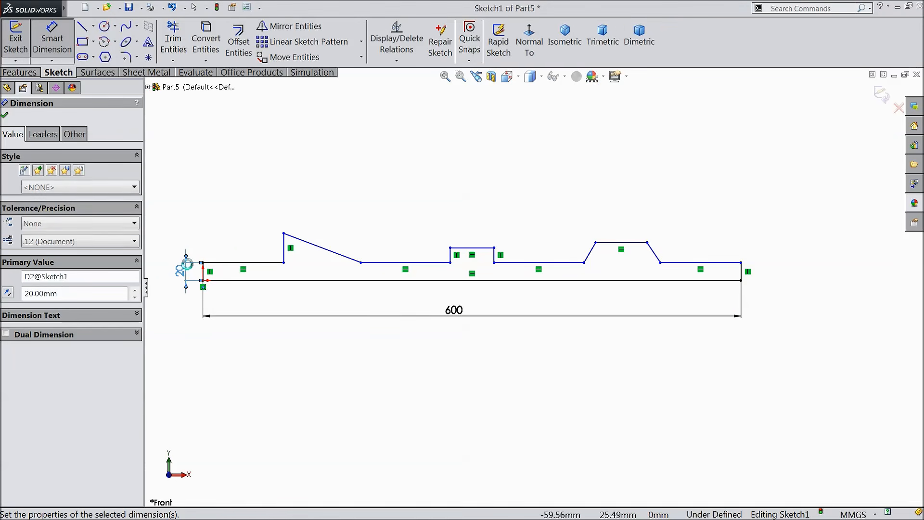
Step: Dimension the upper horizontal segment nearest the origin as 100 mm
left_click(235, 264)
left_click(212, 208)
type("100")
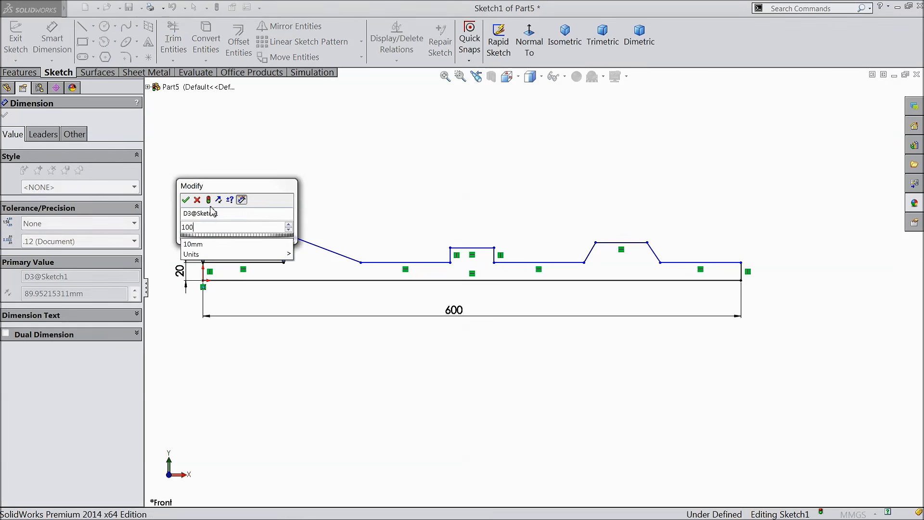
key("Return")
Step: Dimension the upper horizontal segment at the profile's far end as 30 mm
left_click(693, 262)
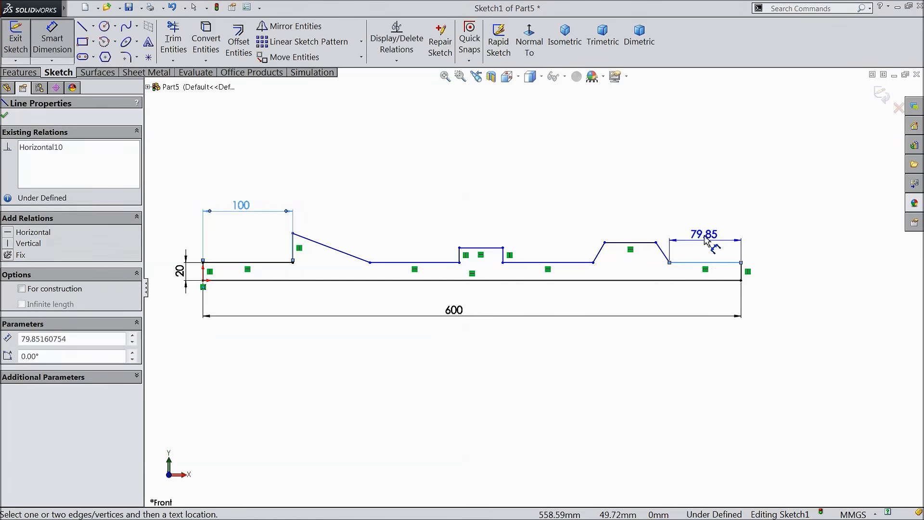
left_click(701, 227)
type("30")
key("Return")
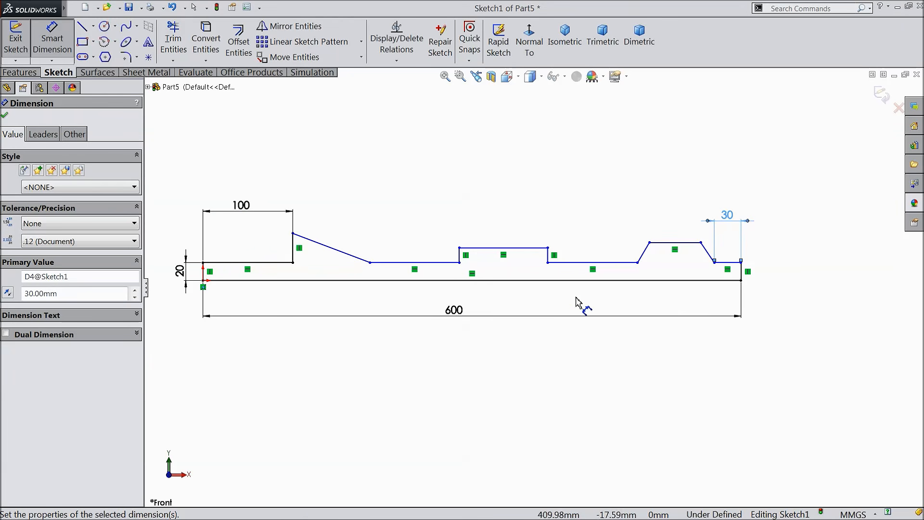
scroll(392, 265, "down", 4)
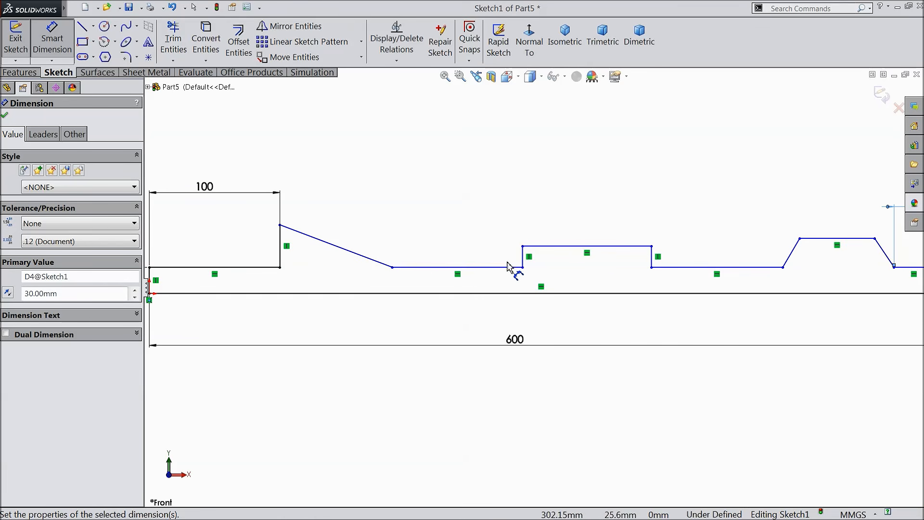
scroll(539, 265, "up", 3)
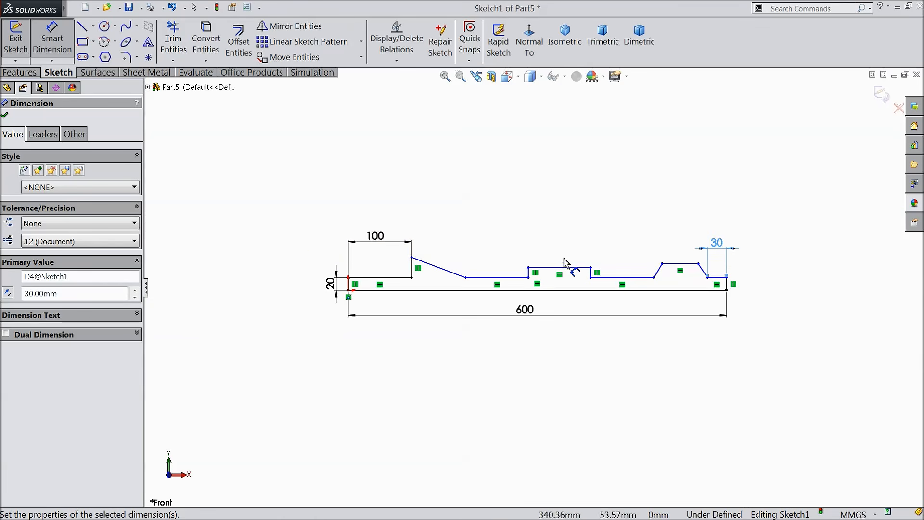
left_click(4, 116)
Step: Revolve the stepped profile 360° about its 600 mm baseline
left_click(20, 73)
left_click(63, 42)
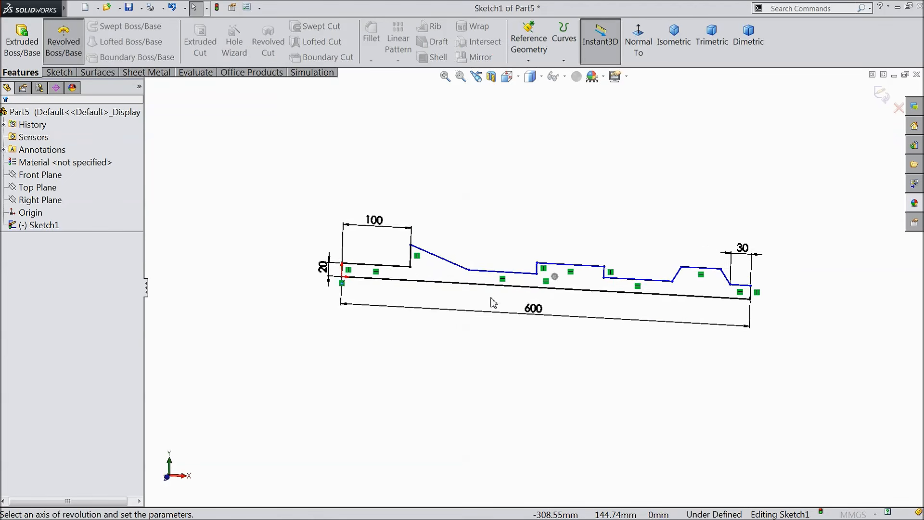
left_click(517, 299)
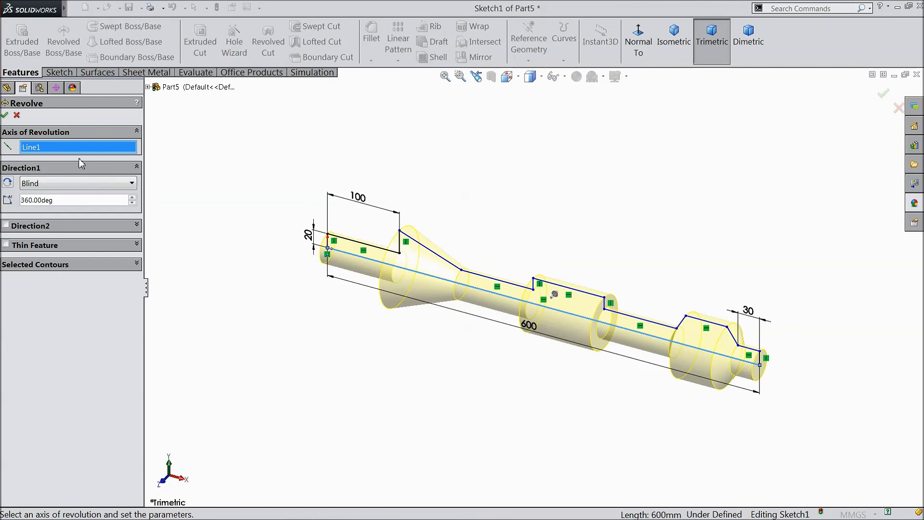
left_click(4, 116)
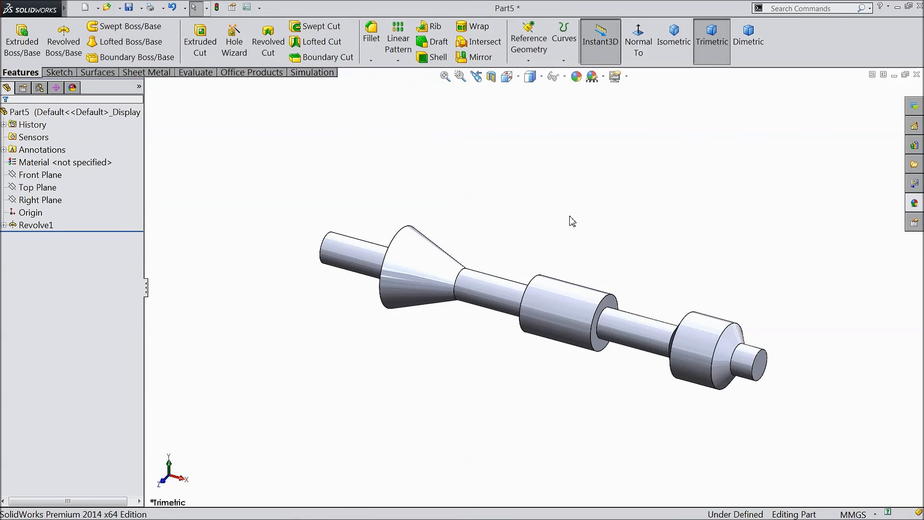
Step: Create a reference plane offset 100 mm above the Top Plane
scroll(813, 379, "down", 2)
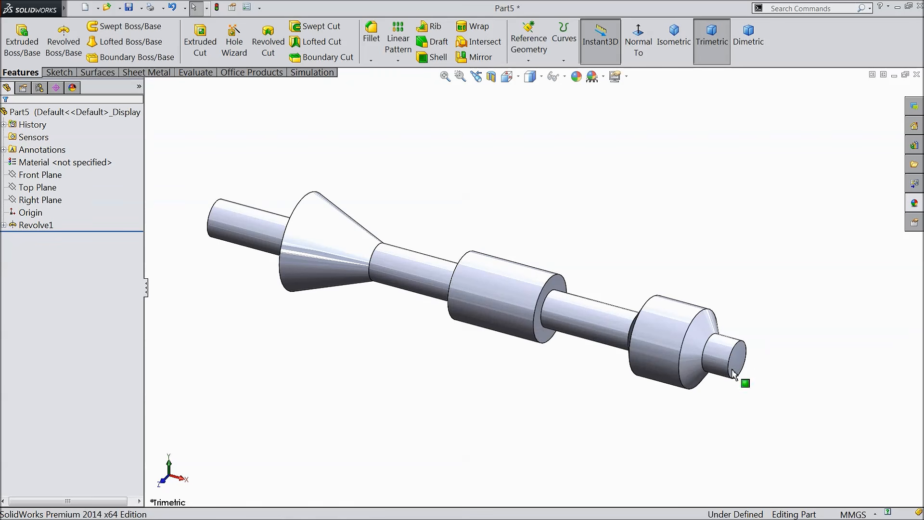
left_click(37, 188)
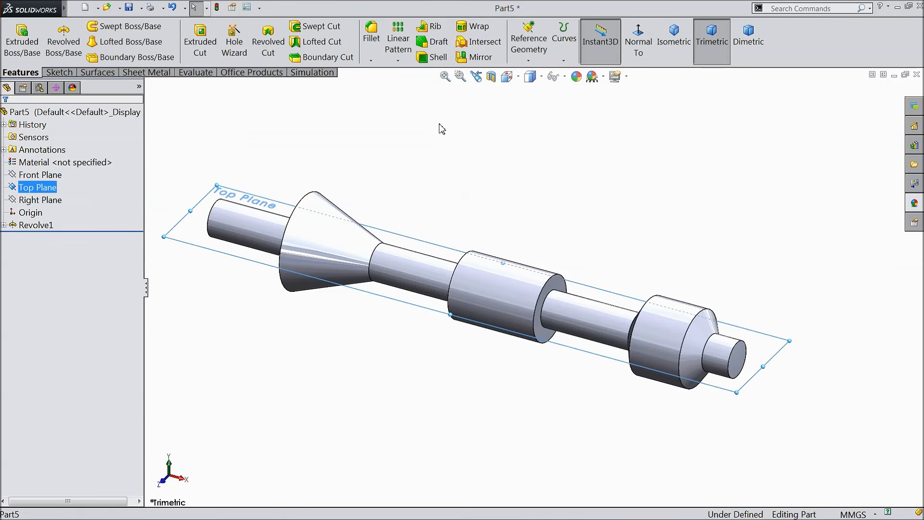
left_click(528, 48)
left_click(538, 77)
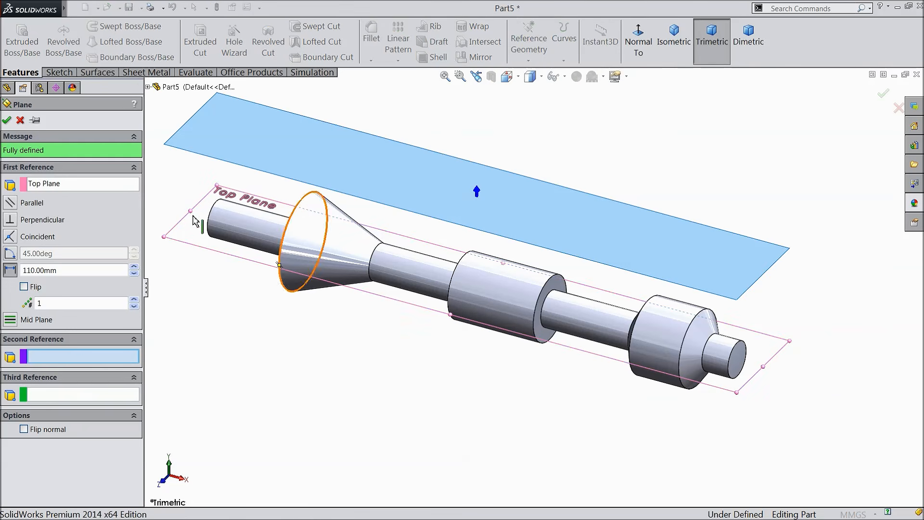
left_click_drag(62, 270, 3, 268)
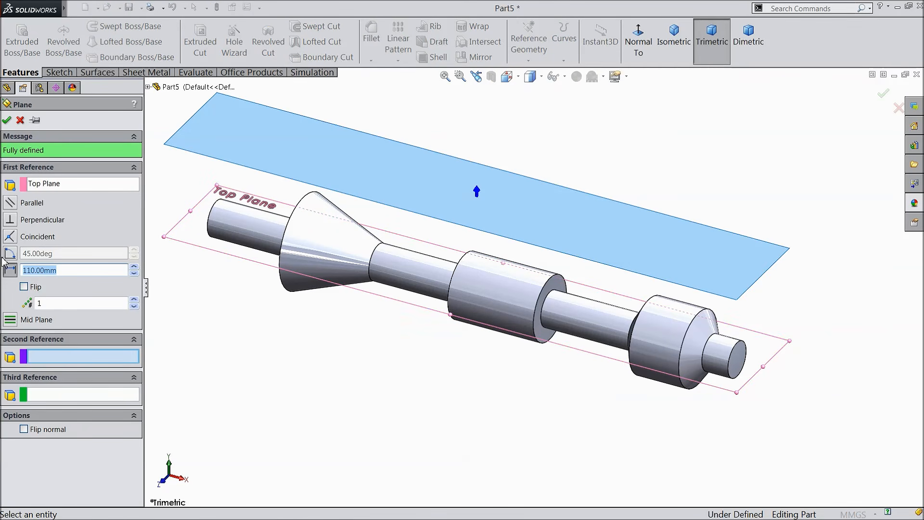
key("Return")
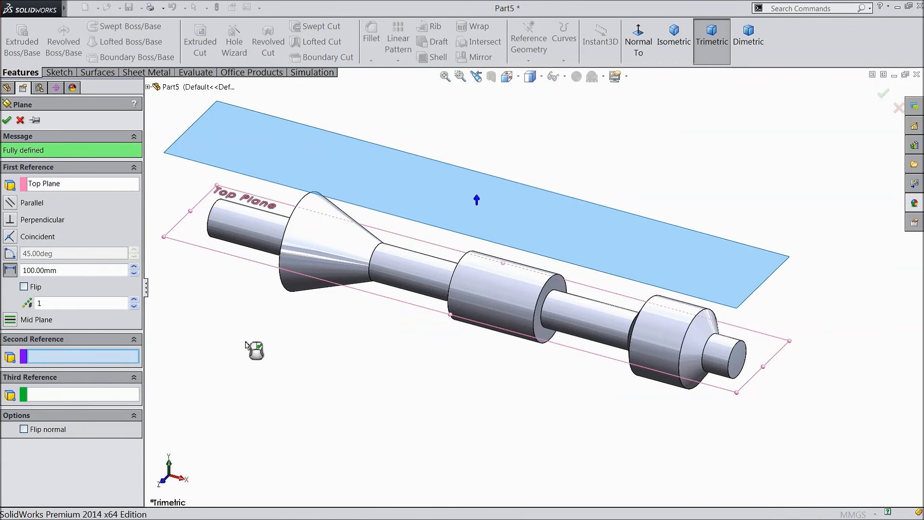
left_click(9, 121)
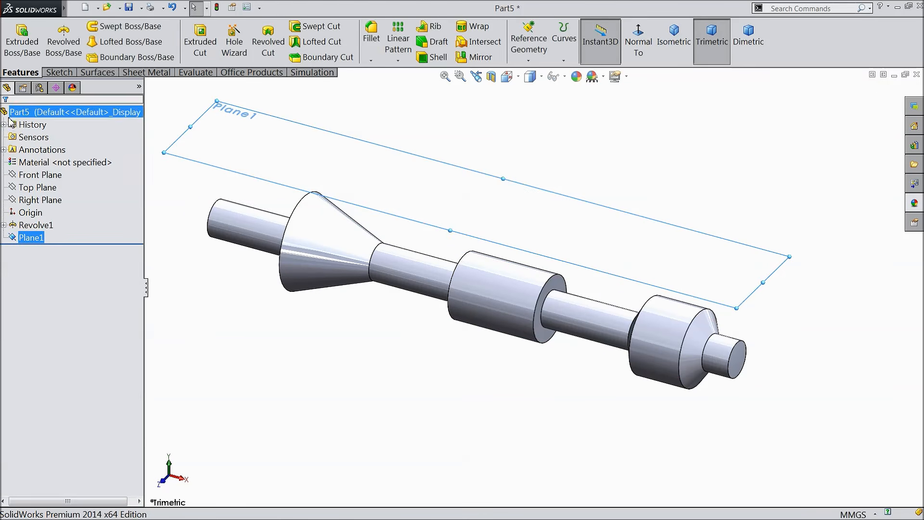
Step: On the Top Plane, sketch a horizontal construction centerline about 36 mm long, inward along the axis from the shaft's 30 mm end
left_click(39, 193)
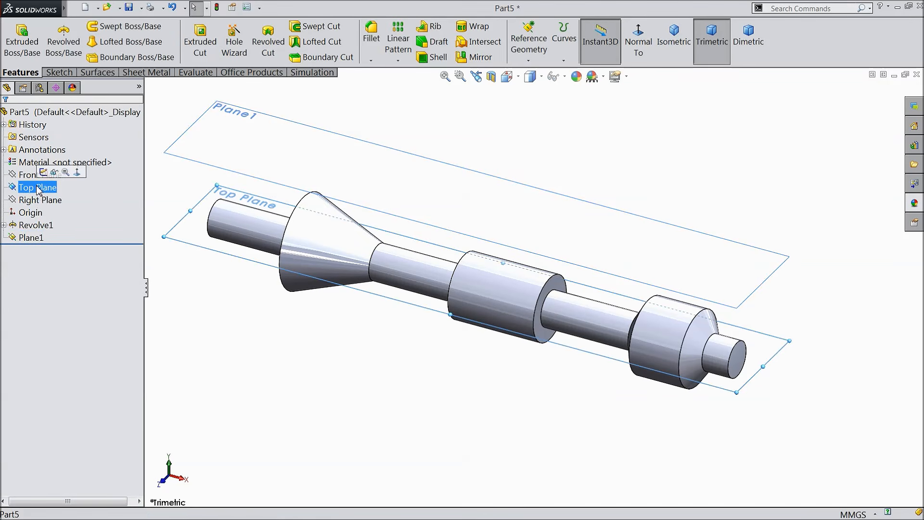
left_click(43, 173)
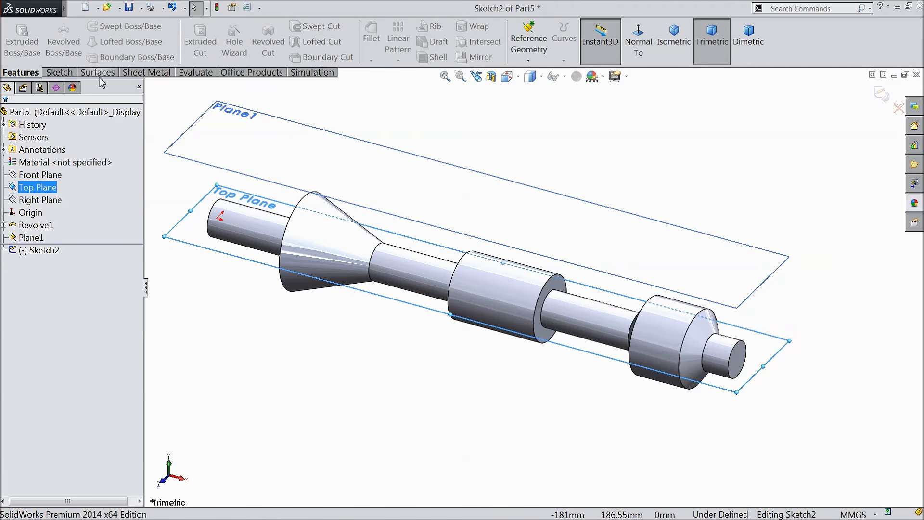
left_click(59, 72)
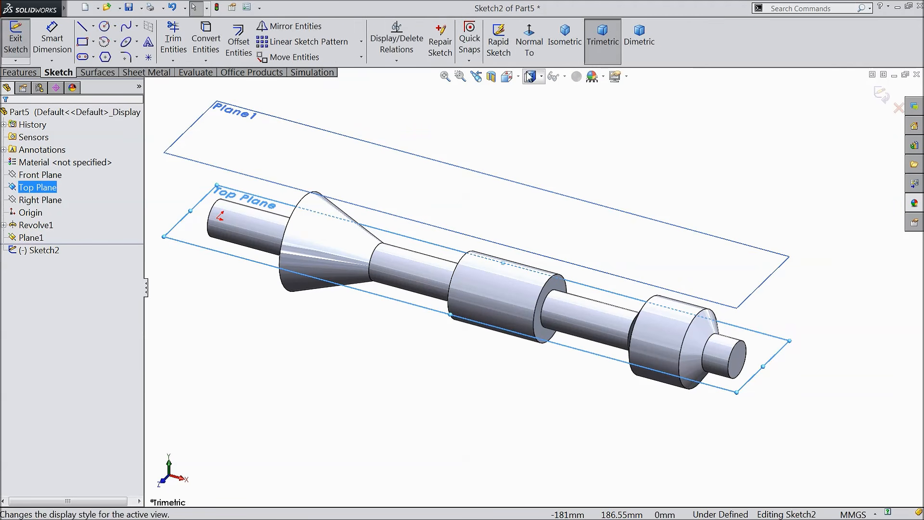
left_click(529, 42)
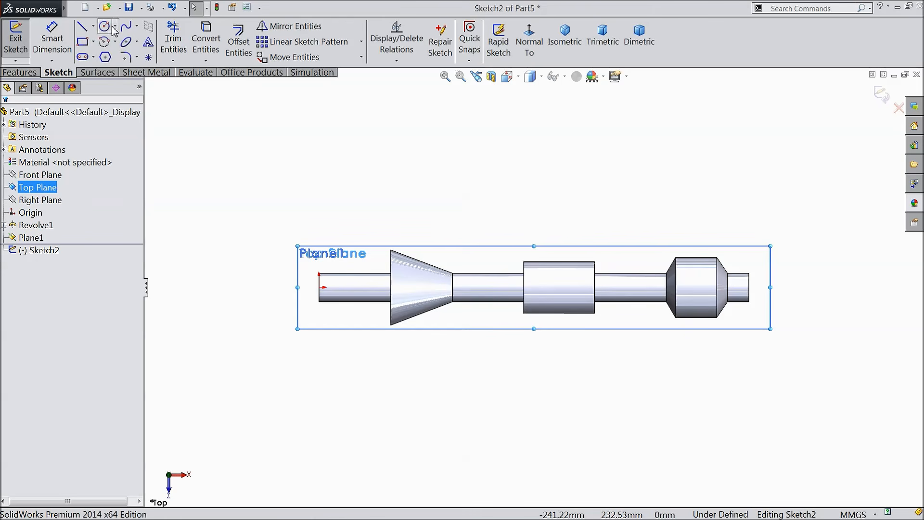
left_click(93, 27)
left_click(104, 53)
scroll(727, 284, "down", 4)
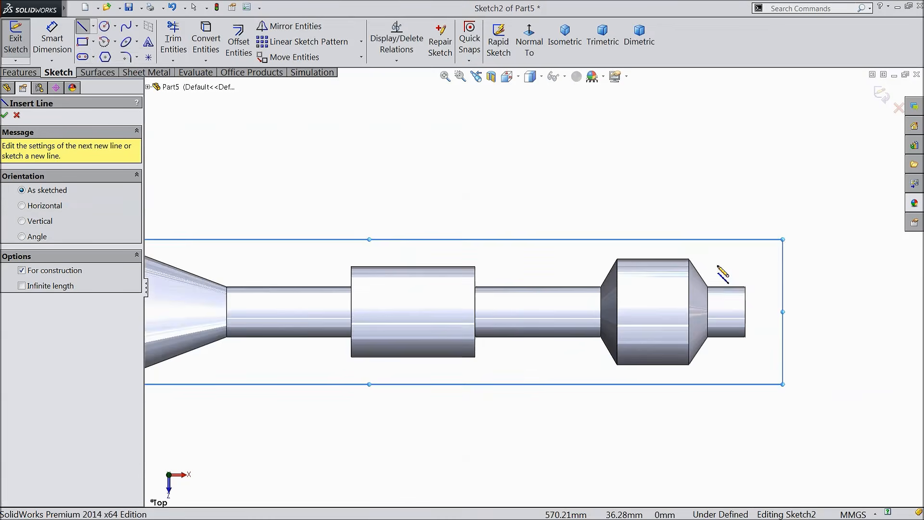
left_click(737, 336)
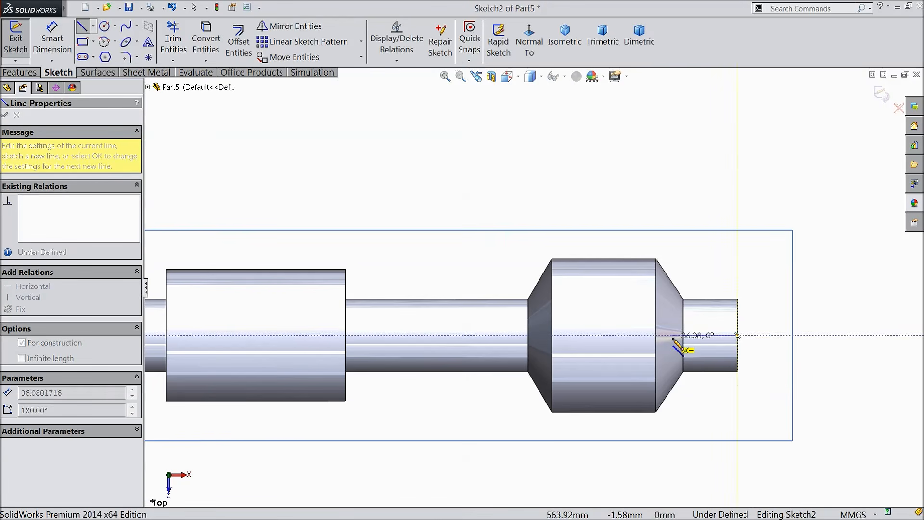
left_click(673, 338)
right_click(687, 336)
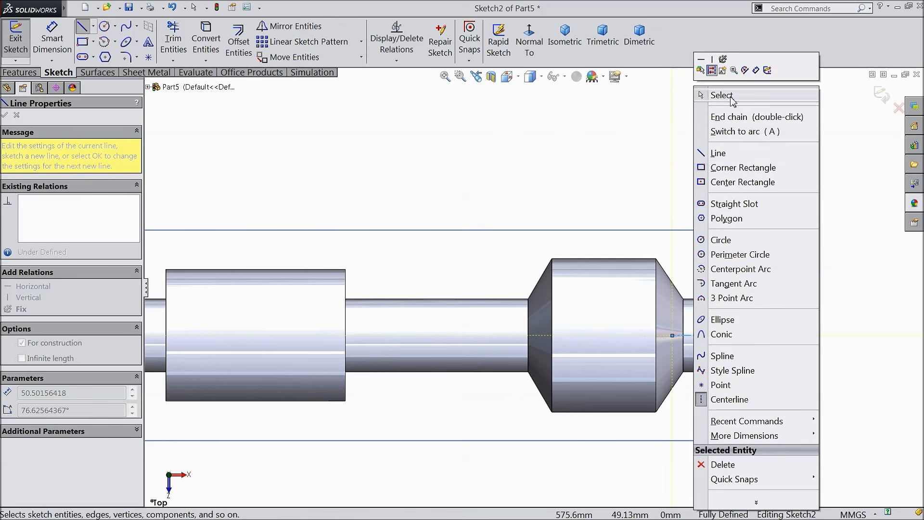
left_click(716, 95)
Step: Sketch a three-point spline about 25 mm long that arches above the centerline, with both ends on it
left_click(125, 28)
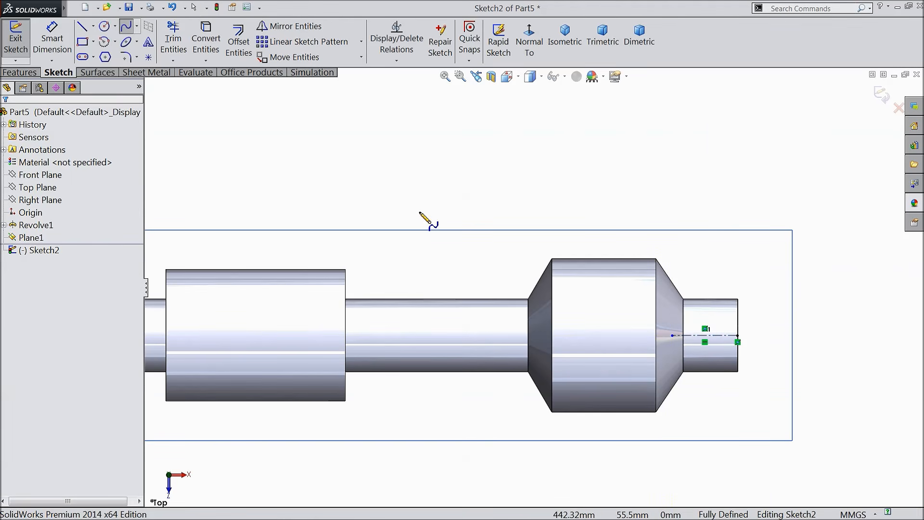
scroll(738, 341, "down", 4)
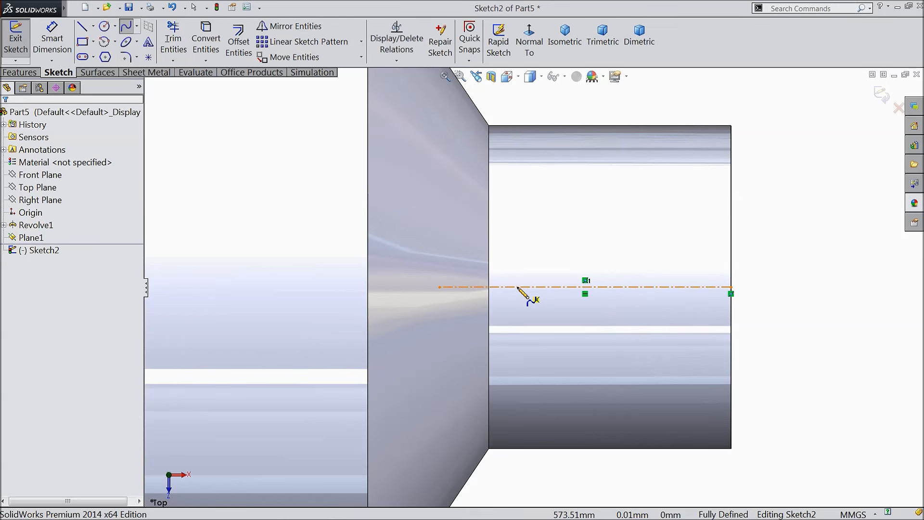
left_click(518, 287)
left_click(621, 265)
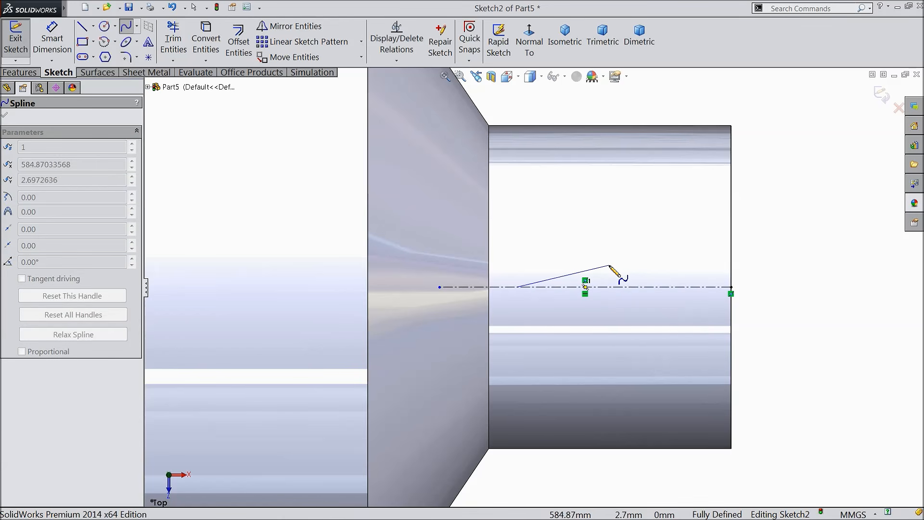
left_click(716, 288)
right_click(754, 136)
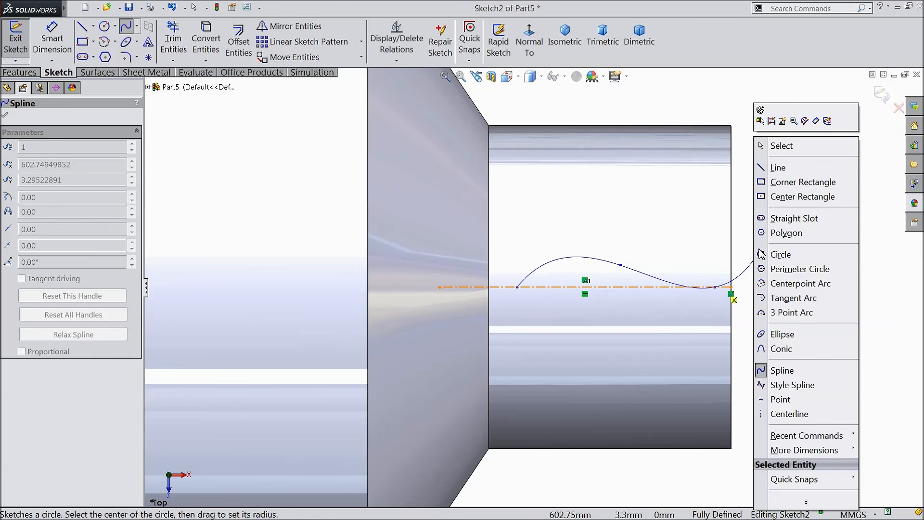
left_click(766, 146)
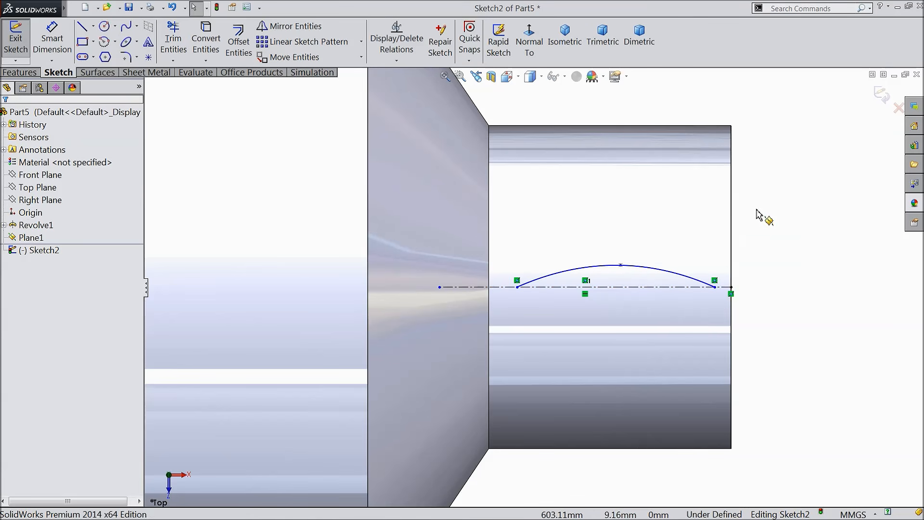
Step: Mirror the spline about the construction centerline to close the lens-shaped profile
left_click(289, 26)
left_click(560, 274)
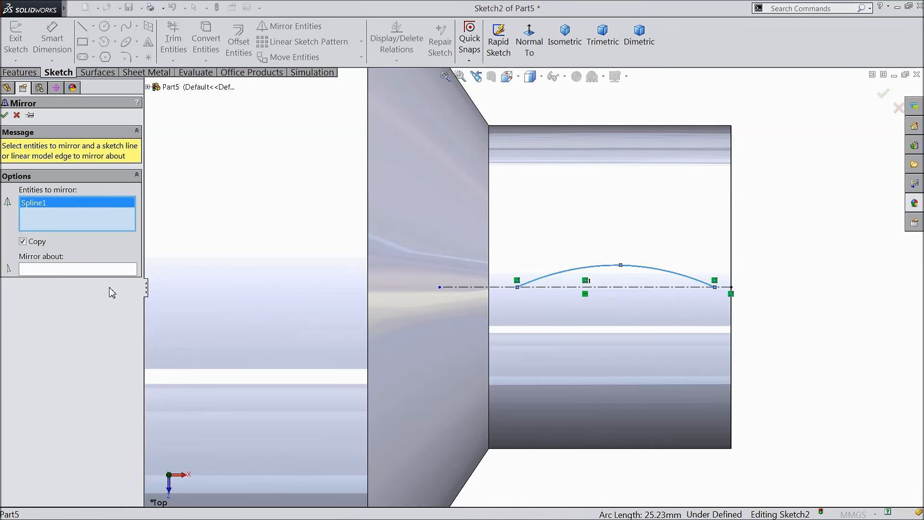
left_click(79, 270)
left_click(559, 289)
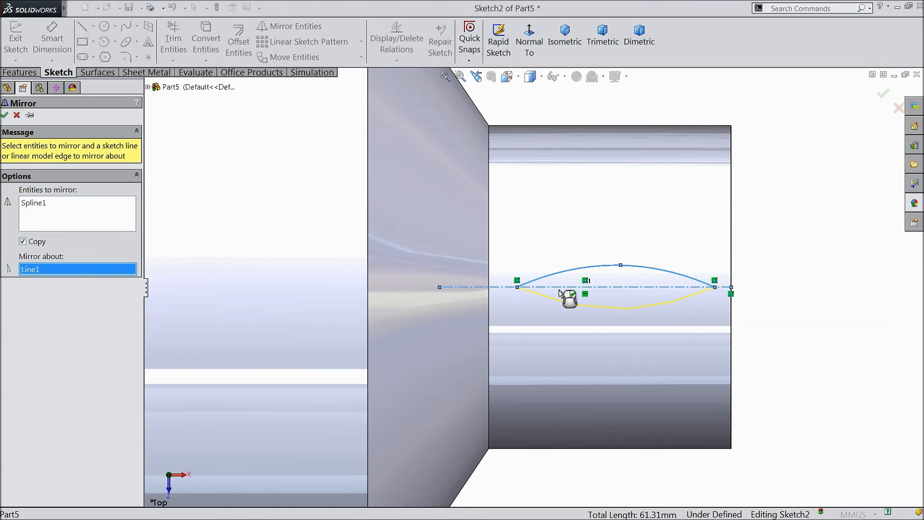
left_click(5, 115)
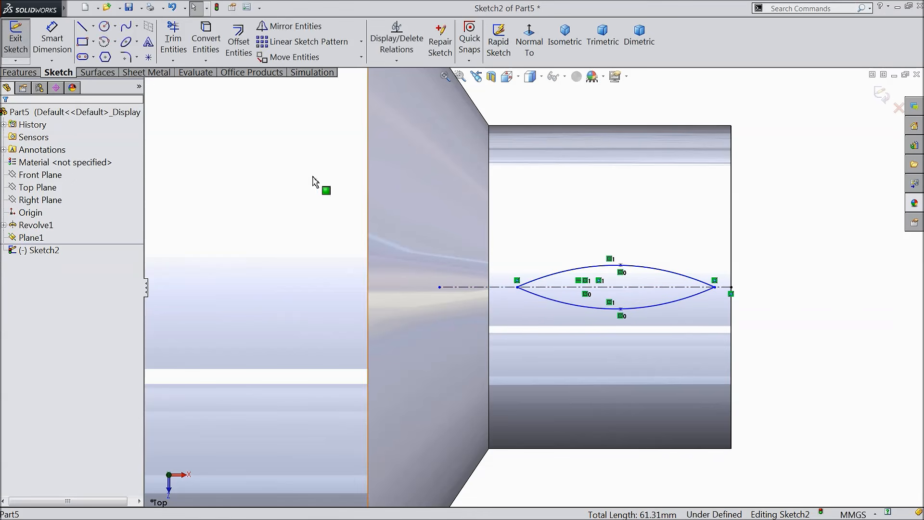
Step: Flatten the lens-shaped profile by moving the upper spline's middle point to about 1.1 mm above the centerline
scroll(648, 289, "up", 3)
scroll(551, 303, "down", 3)
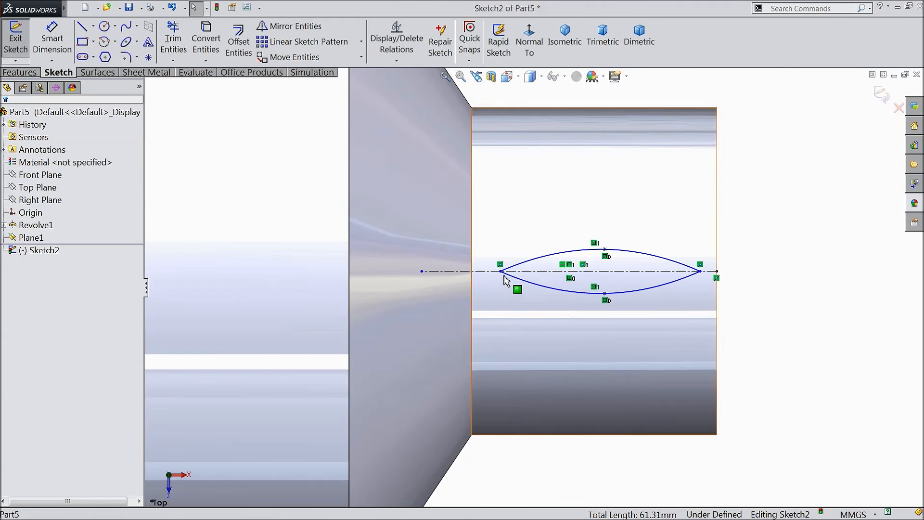
left_click_drag(605, 251, 607, 267)
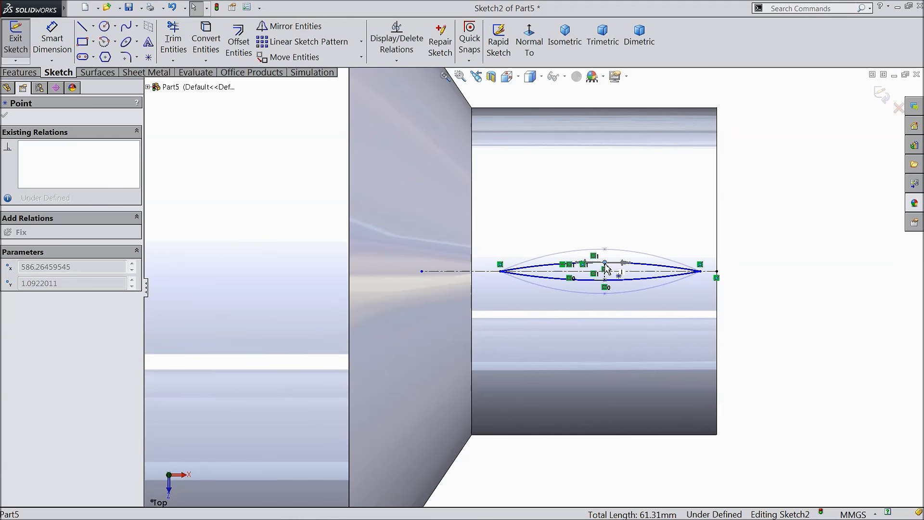
left_click_drag(606, 267, 606, 267)
Step: Dimension the lens profile's thickness between the middle points of both splines as 2 mm
scroll(609, 299, "down", 2)
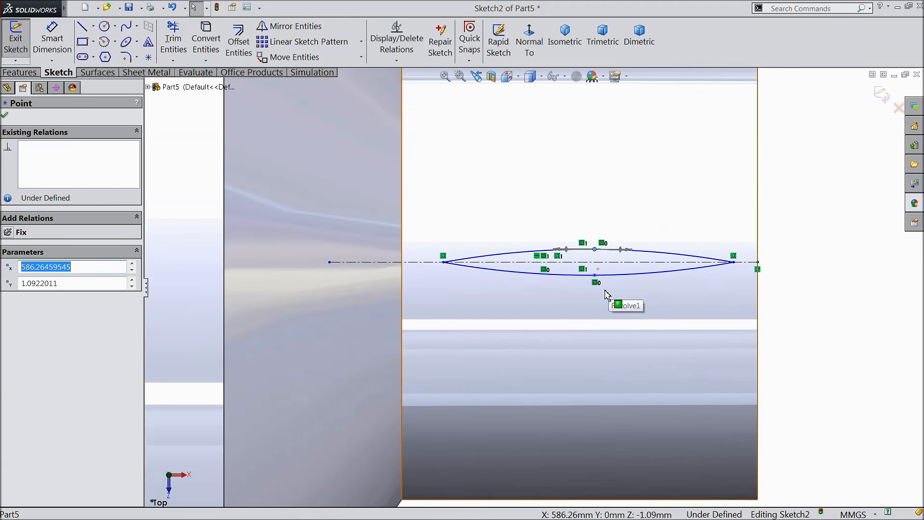
left_click(59, 43)
left_click(595, 249)
left_click(595, 275)
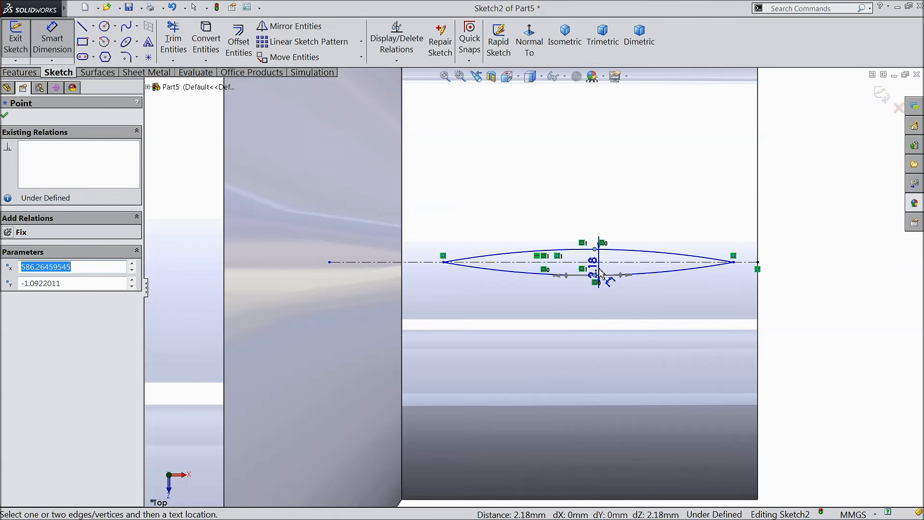
left_click(603, 272)
type("2")
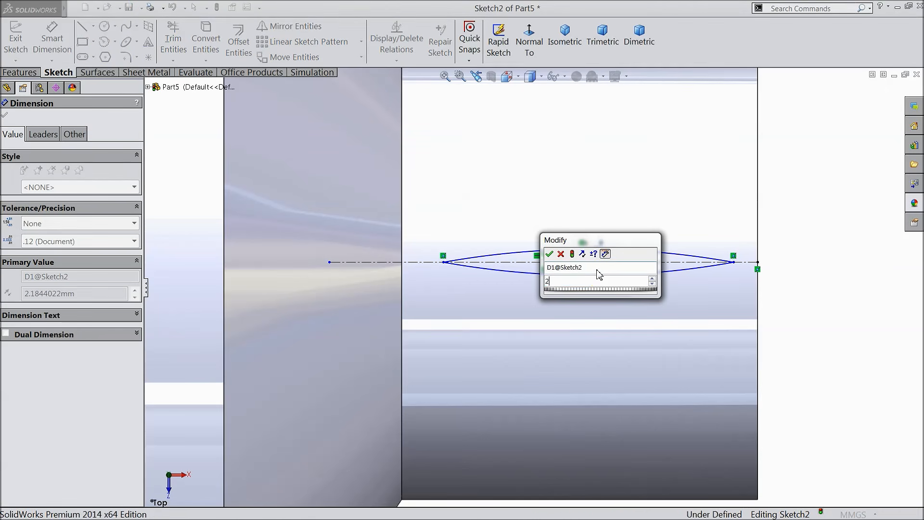
key("Return")
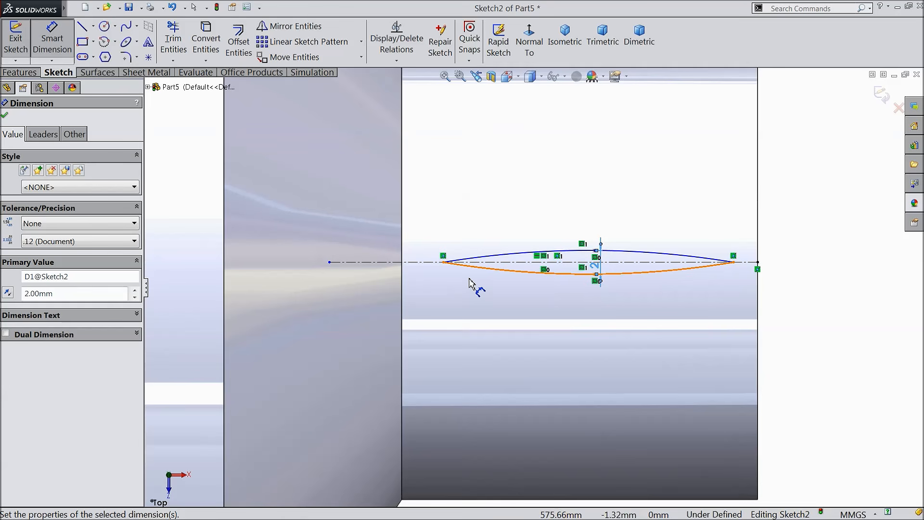
scroll(691, 212, "up", 5)
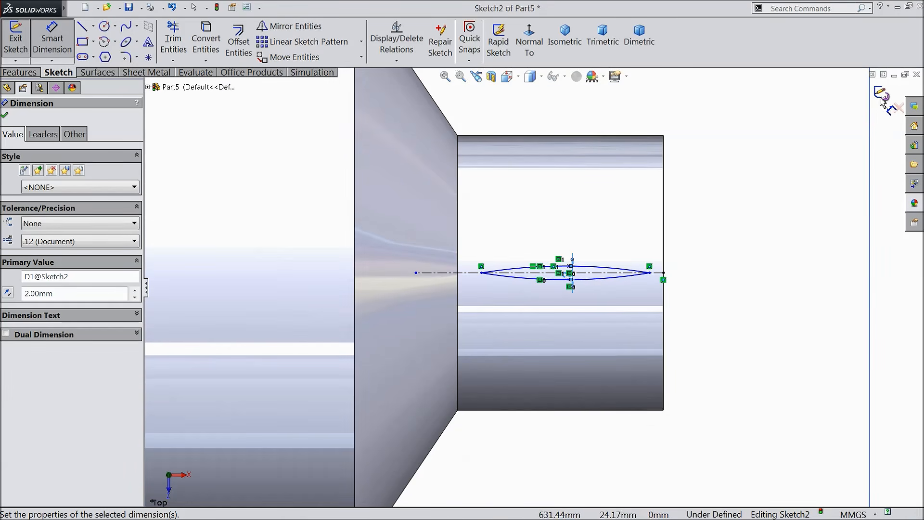
Step: Finish the lens-shaped profile sketch and start a new sketch on the offset plane above the shaft
left_click(882, 96)
scroll(700, 262, "up", 5)
middle_click_drag(707, 336, 700, 258)
left_click(599, 197)
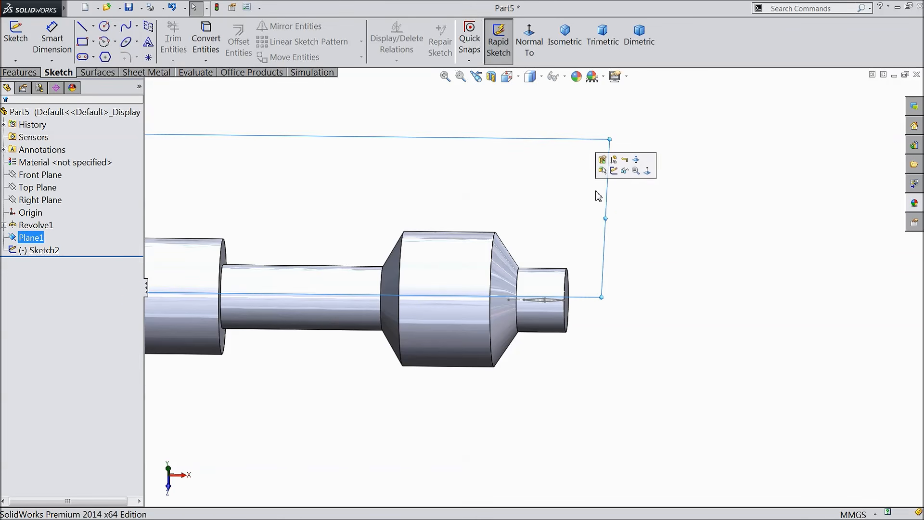
left_click(614, 170)
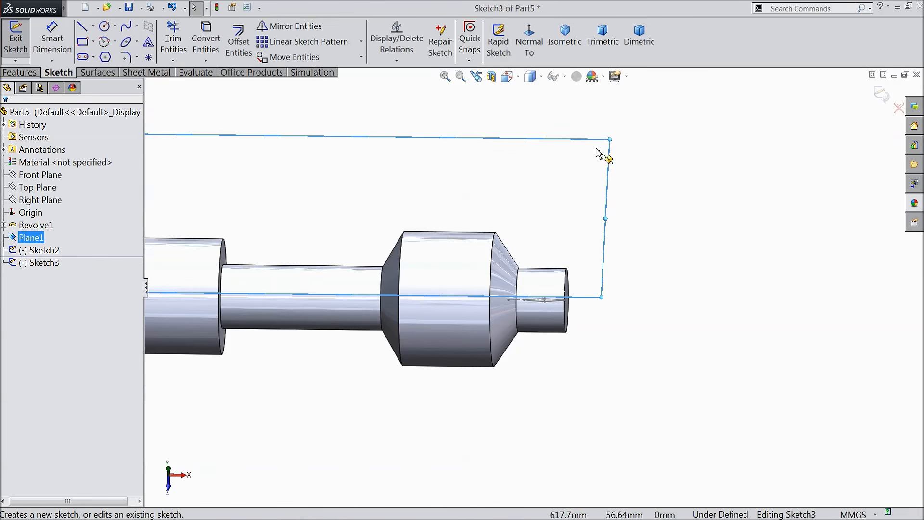
scroll(747, 299, "down", 6)
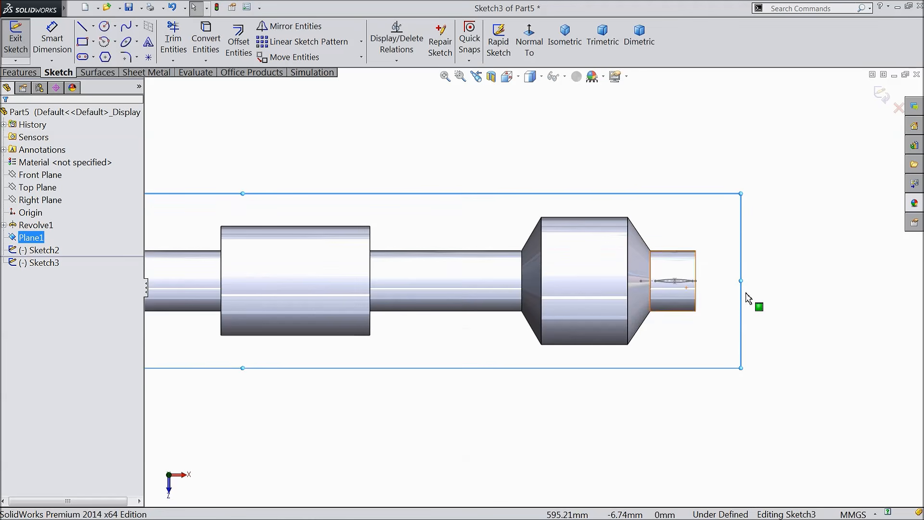
Step: Sketch a three-point spline crossing the lens profile, from about 8.6 mm above the centerline, through the centerline, to below it
left_click(126, 28)
scroll(510, 277, "down", 4)
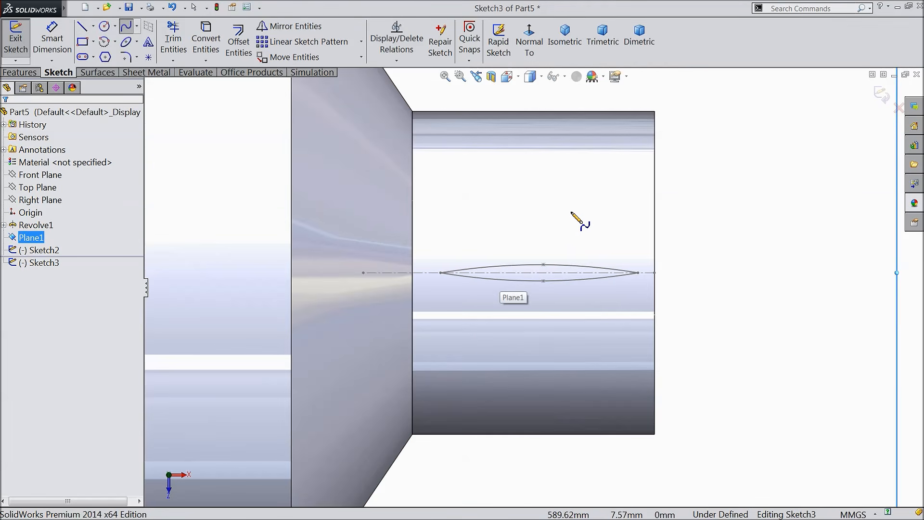
left_click(553, 204)
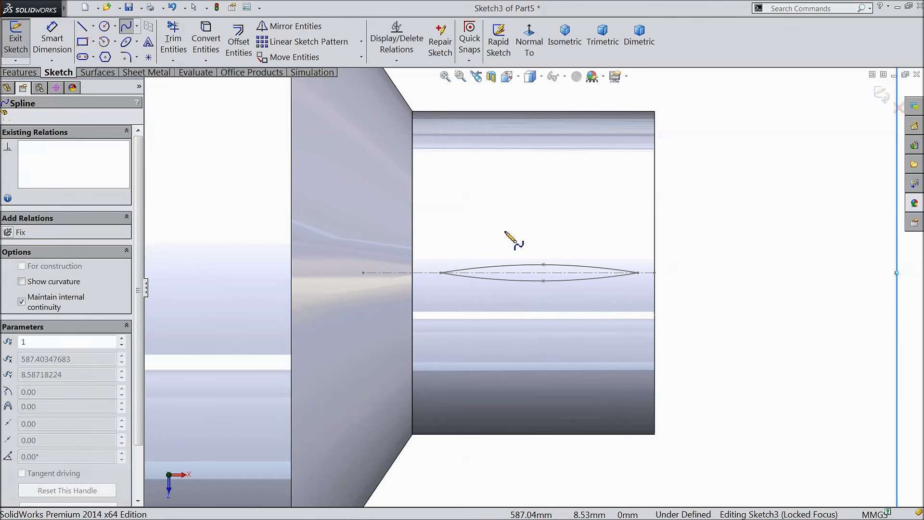
left_click(487, 273)
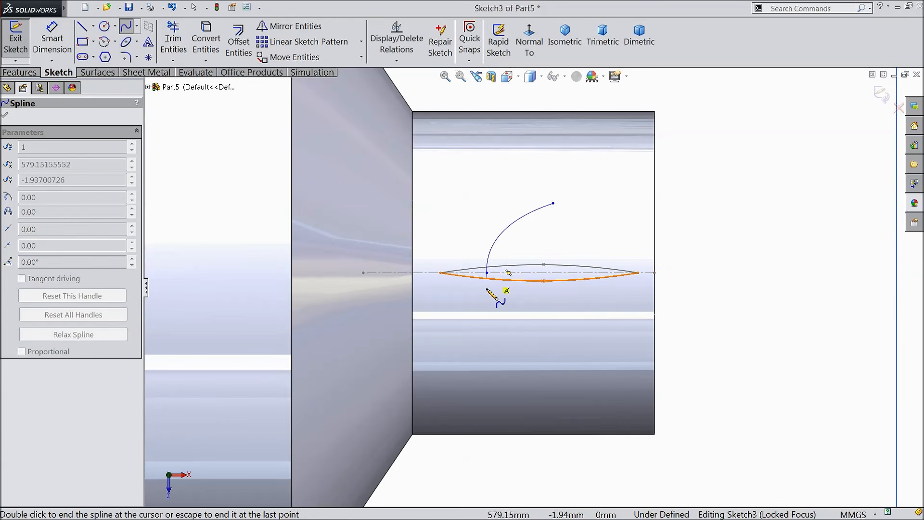
left_click(474, 344)
right_click(503, 328)
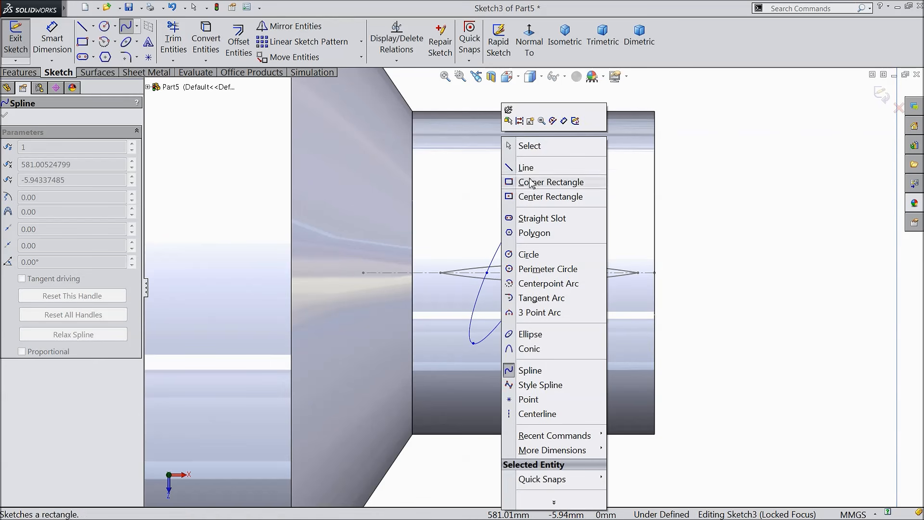
left_click(532, 144)
Step: Reshape the spline into a smooth arc, placing its upper end about 6.7 mm above and lower end about 10 mm below the centerline
left_click_drag(488, 273, 509, 274)
left_click_drag(475, 343, 489, 353)
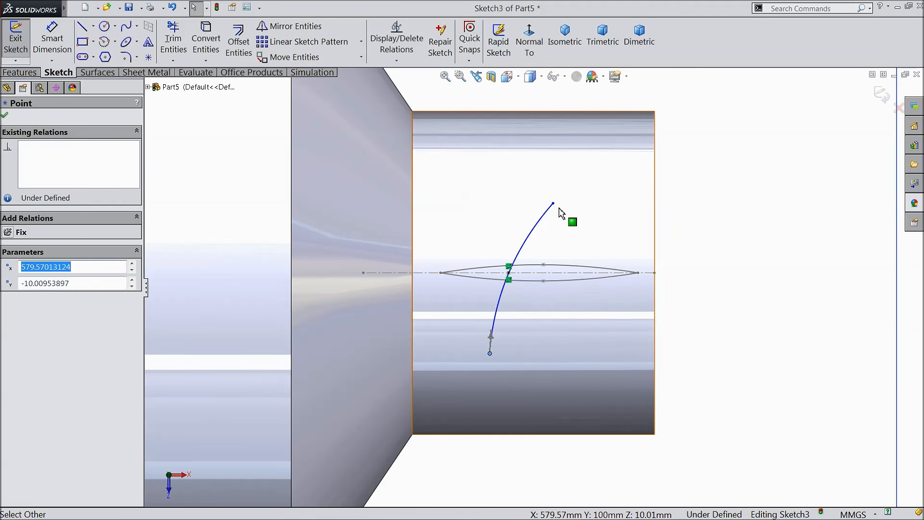
left_click_drag(553, 203, 549, 219)
Step: Sketch a second spline from the first spline's upper endpoint to its lower endpoint through a middle point slightly to its right
left_click(127, 27)
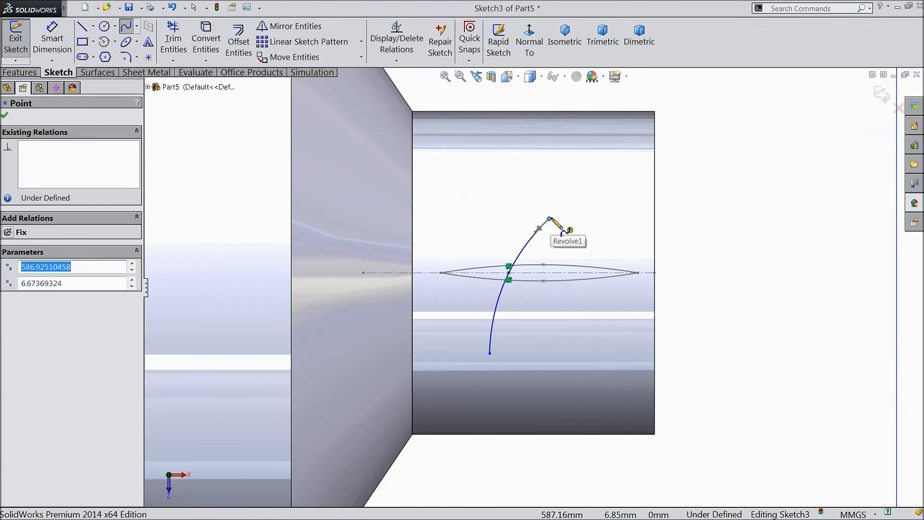
left_click(550, 219)
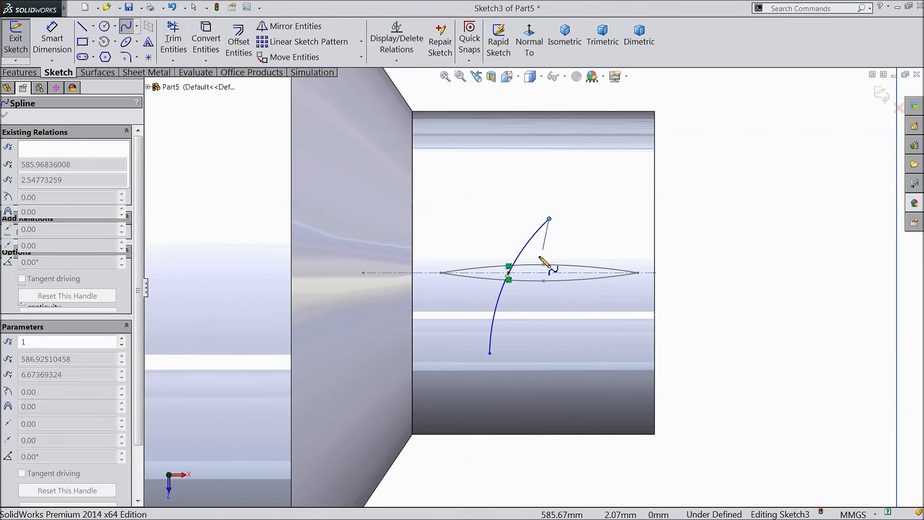
left_click(526, 278)
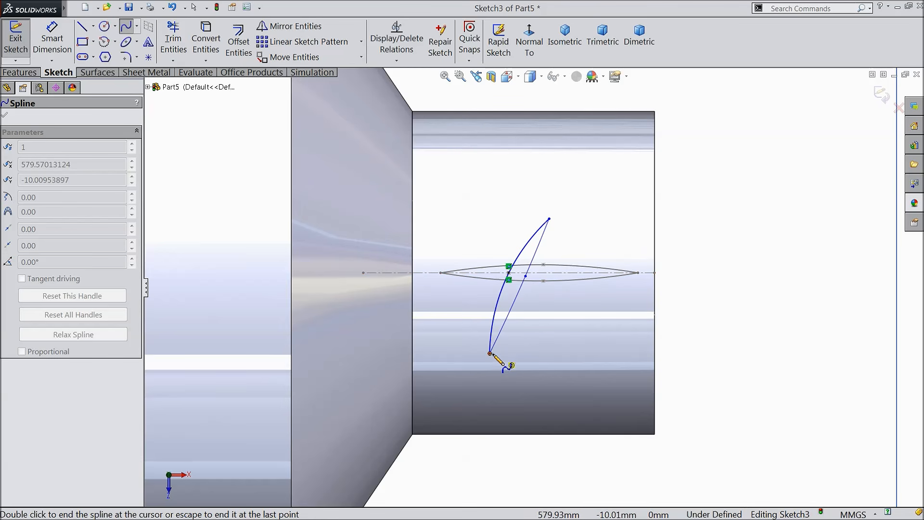
Step: Finish the second curve of the upper blade profile and pull its midpoint closer to the outer curve
right_click(712, 241)
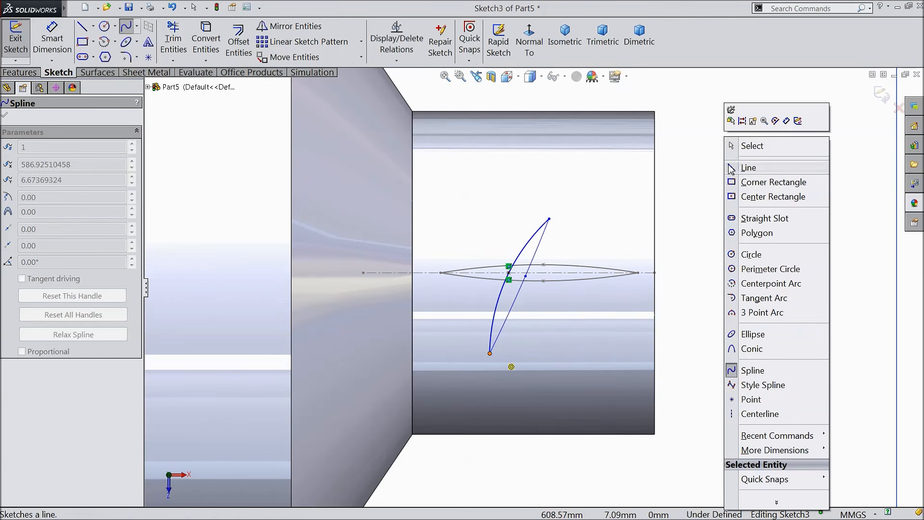
left_click(758, 144)
scroll(507, 273, "down", 3)
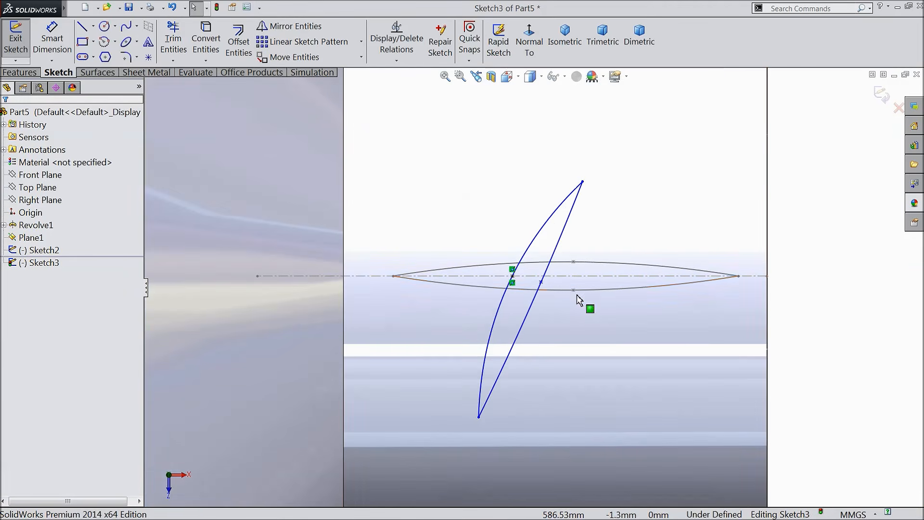
scroll(573, 287, "up", 3)
scroll(568, 291, "down", 3)
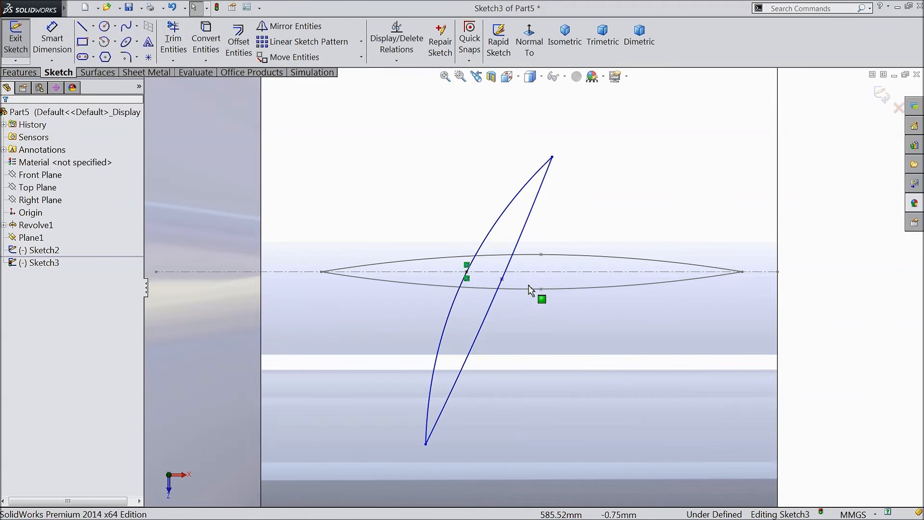
left_click(487, 280)
left_click_drag(487, 279, 453, 273)
Step: Delete the relations at the outer curve's midpoint and reposition that point along the horizontal centerline
left_click(466, 279)
key("Delete")
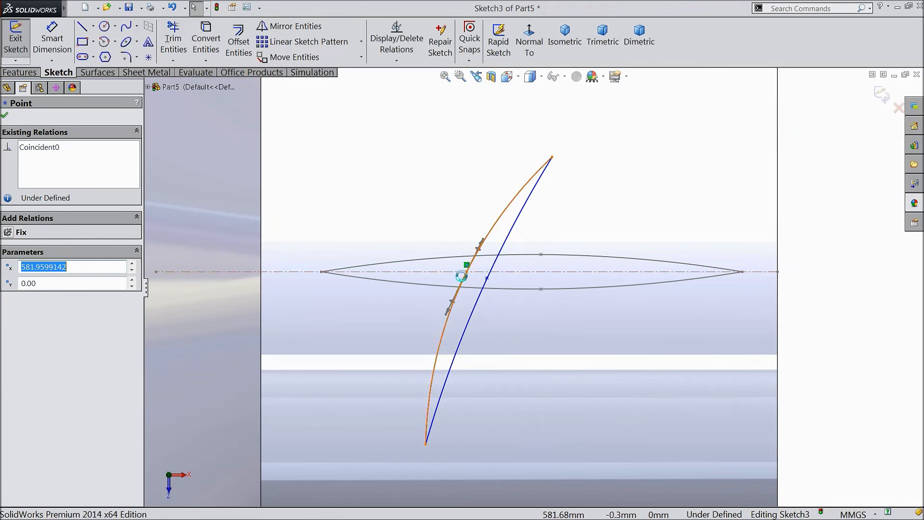
left_click(466, 267)
key("Delete")
left_click_drag(456, 273, 459, 272)
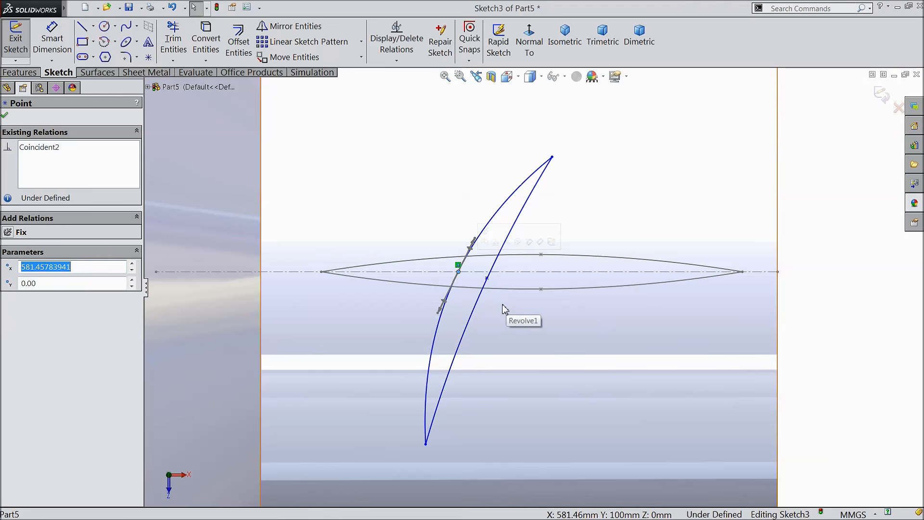
Step: Shorten the curved blade profile by moving its lower tip upward, and close the sketch
key("f")
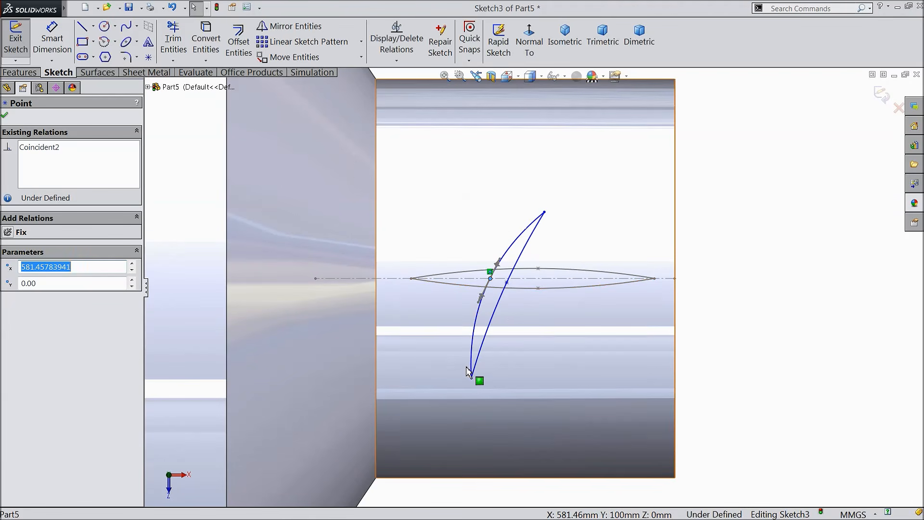
left_click_drag(473, 373, 483, 360)
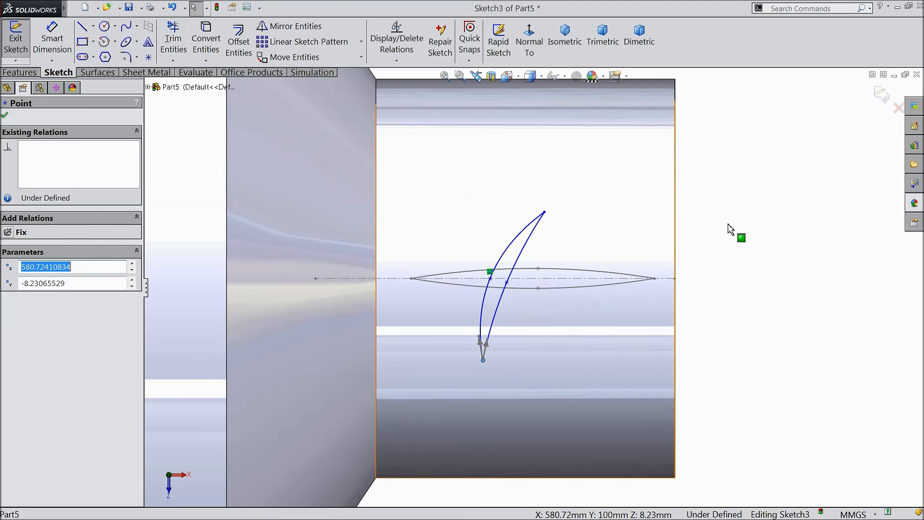
left_click(875, 103)
Step: Start a 3D sketch and draw a spline from the upper profile's near tip to the matching end of the base profile
scroll(701, 298, "up", 7)
mouse_move(670, 312)
middle_mouse_down()
mouse_move(662, 254)
mouse_move(666, 270)
middle_mouse_up()
left_click(662, 279)
left_click(707, 246)
middle_click_drag(654, 328, 640, 277)
left_click(16, 60)
left_click(28, 86)
left_click(125, 28)
left_click(517, 152)
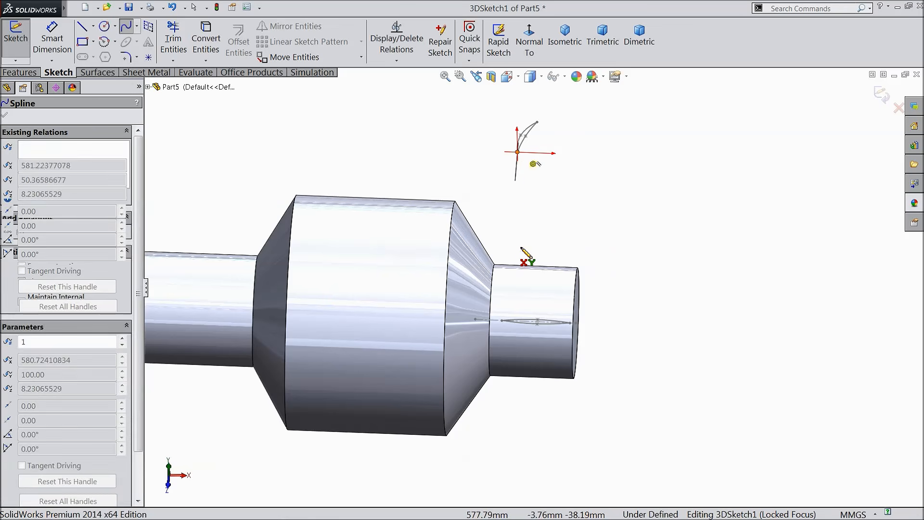
left_click(502, 320)
right_click(577, 164)
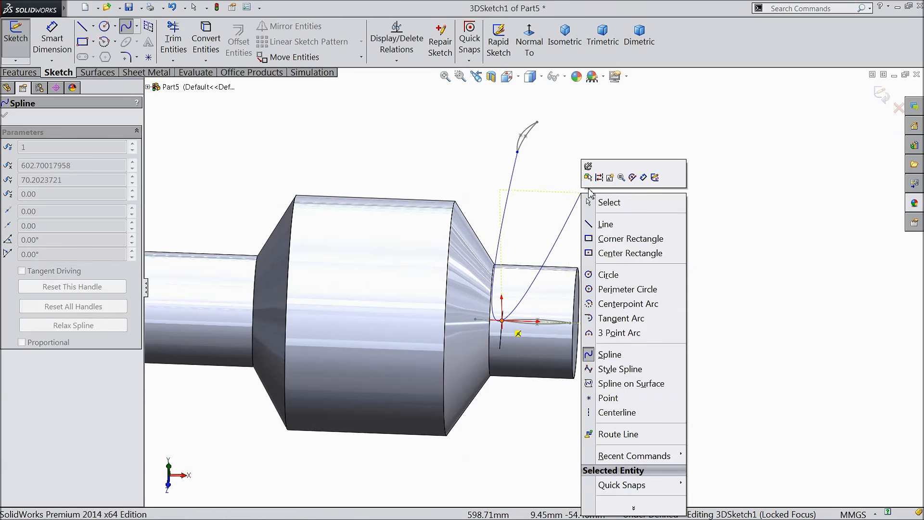
left_click(616, 206)
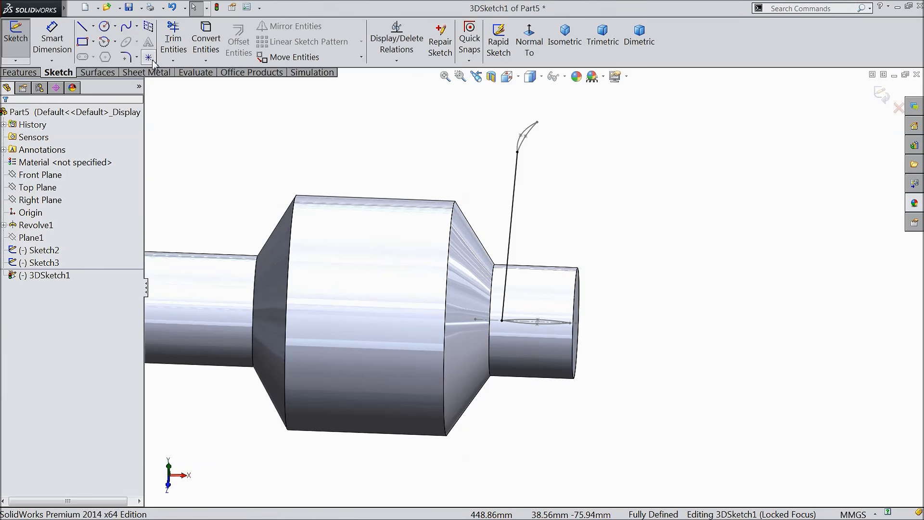
Step: Draw a second spline from the upper profile's far tip to the base profile's end near the shaft face
left_click(125, 28)
left_click(538, 122)
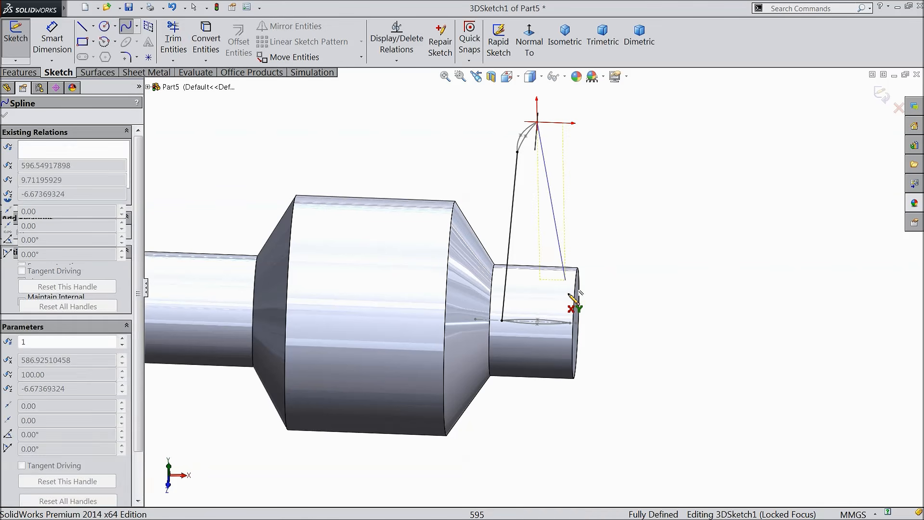
right_click(607, 220)
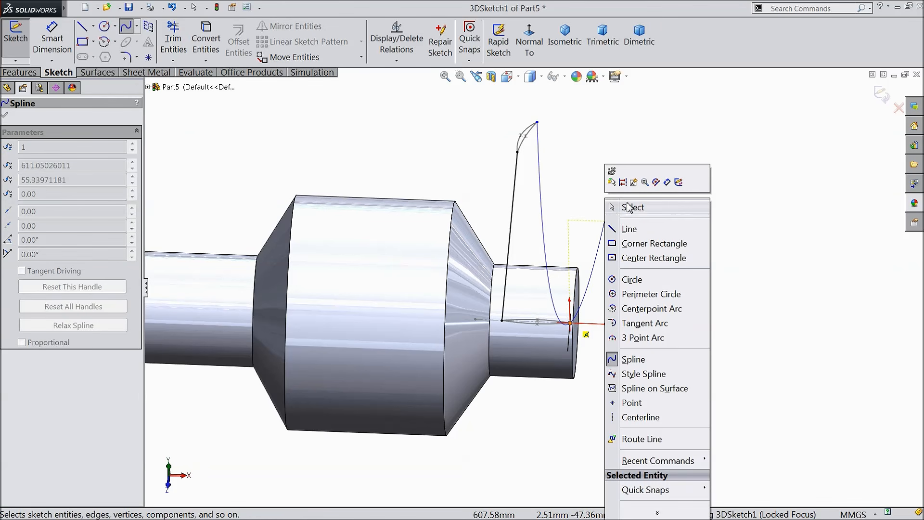
left_click(643, 218)
Step: Reshape the first guide spline by adjusting the tangency handles at its upper and lower ends
middle_click_drag(643, 324, 569, 271)
left_click(506, 214)
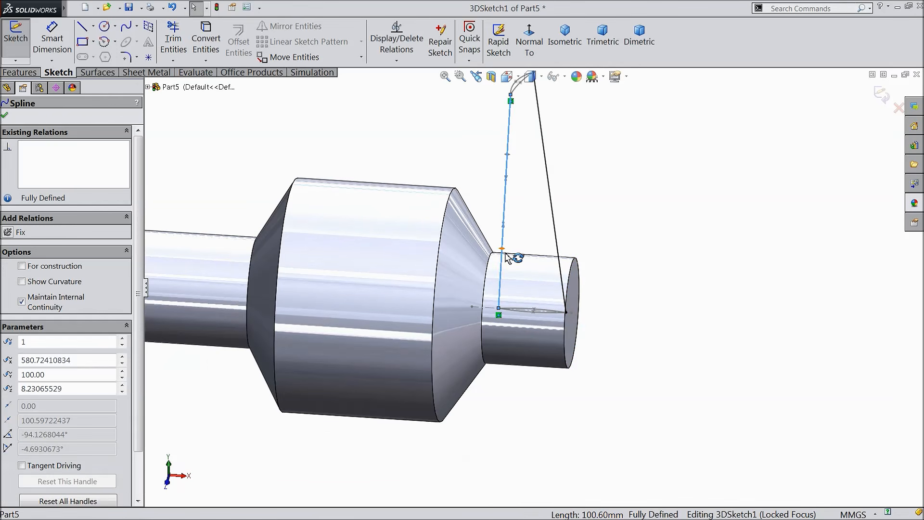
scroll(522, 255, "down", 3)
mouse_move(524, 245)
middle_mouse_down()
mouse_move(557, 134)
mouse_move(565, 243)
mouse_move(527, 238)
middle_mouse_up()
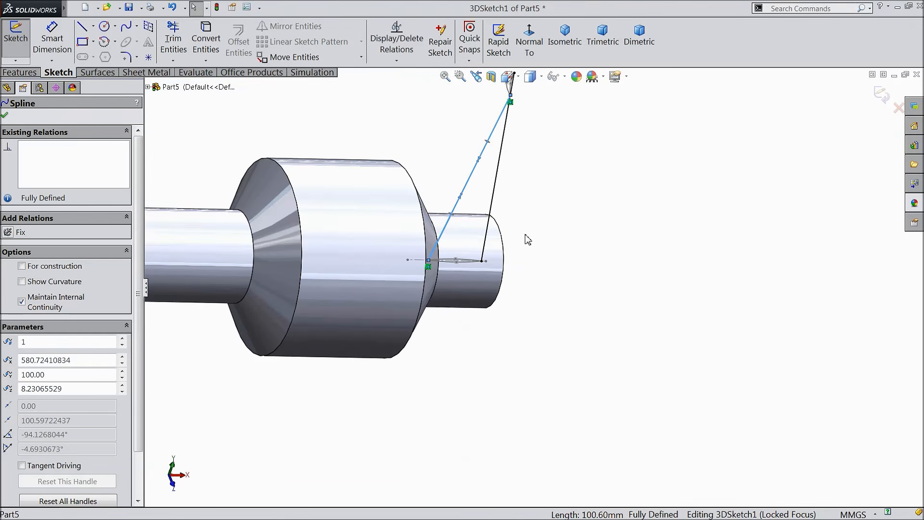
scroll(483, 198, "down", 3)
left_click_drag(504, 131, 530, 77)
left_click_drag(438, 281, 428, 279)
mouse_move(428, 279)
middle_mouse_down()
mouse_move(556, 299)
mouse_move(512, 243)
mouse_move(546, 237)
mouse_move(520, 248)
mouse_move(511, 264)
mouse_move(550, 256)
mouse_move(544, 332)
mouse_move(579, 239)
mouse_move(583, 304)
mouse_move(552, 184)
mouse_move(515, 181)
mouse_move(507, 169)
middle_mouse_up()
Step: Reshape the second guide spline by adjusting its end tangency handles
left_click(511, 244)
left_click(510, 254)
scroll(538, 168, "up", 3)
scroll(525, 241, "down", 3)
left_click_drag(535, 213, 511, 240)
scroll(553, 258, "up", 2)
middle_click_drag(562, 255, 433, 303)
scroll(361, 310, "down", 6)
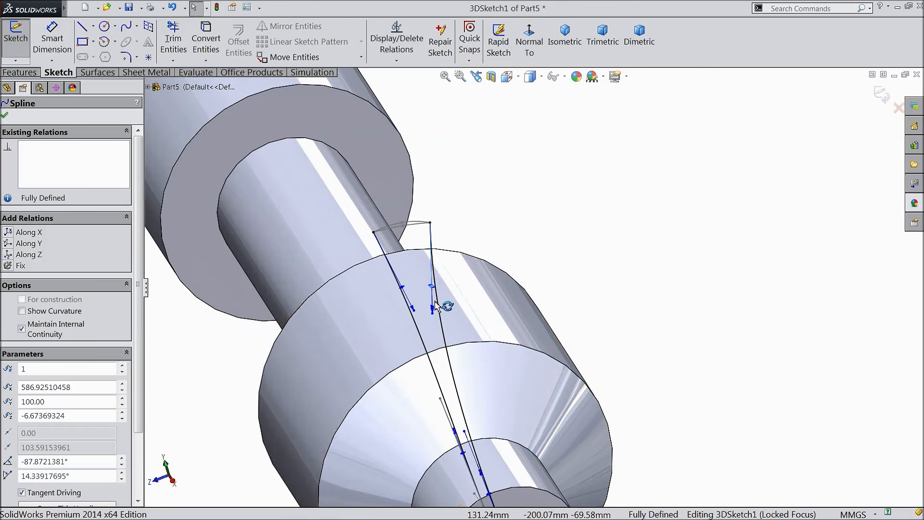
Step: Adjust the upper tangency handle of the first guide spline to refine its curvature
middle_click_drag(465, 289, 455, 285)
left_click_drag(397, 281, 364, 285)
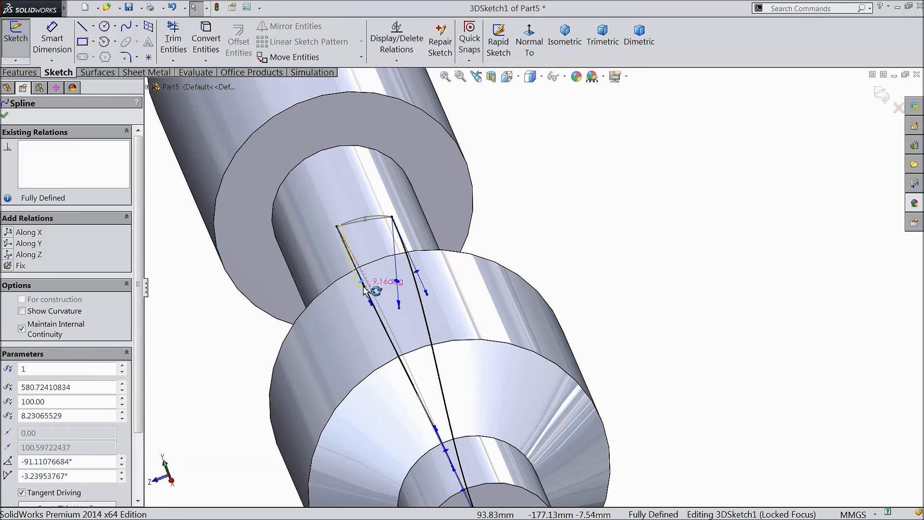
scroll(543, 279, "up", 4)
middle_click_drag(544, 278, 614, 259)
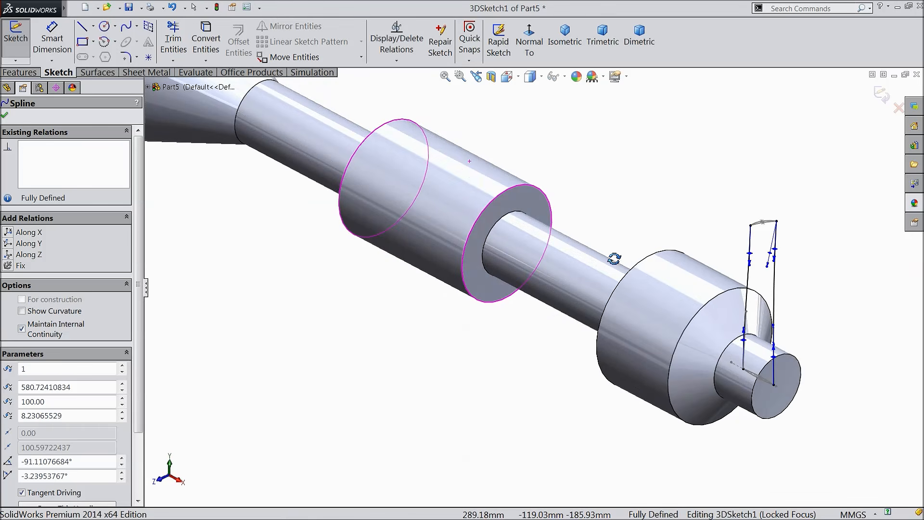
Step: Bend the base ends of both guide splines with their lower tangency handles and close the 3D sketch
scroll(623, 308, "down", 6)
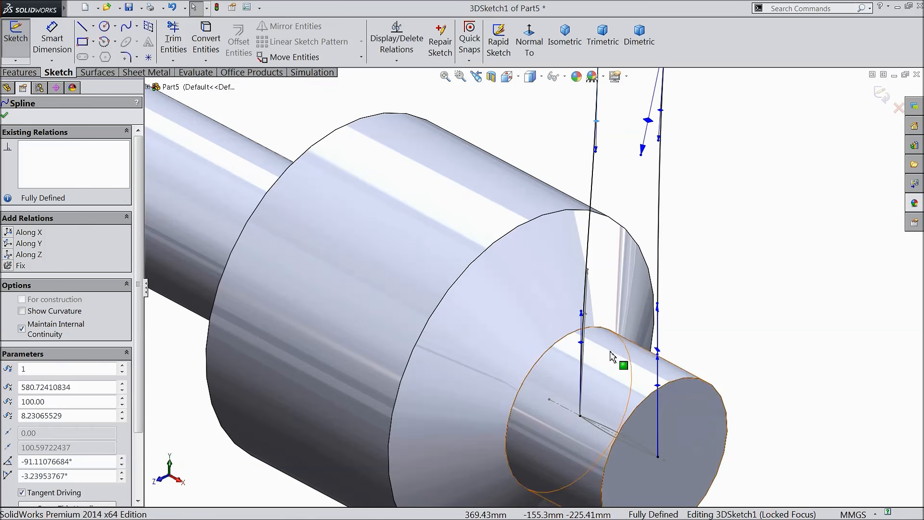
left_click_drag(581, 343, 582, 347)
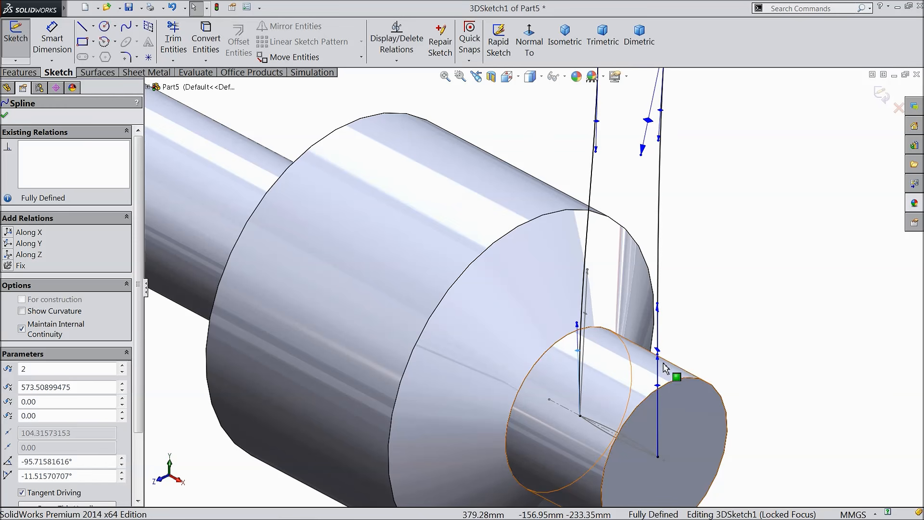
left_click_drag(658, 386, 674, 389)
scroll(722, 326, "up", 5)
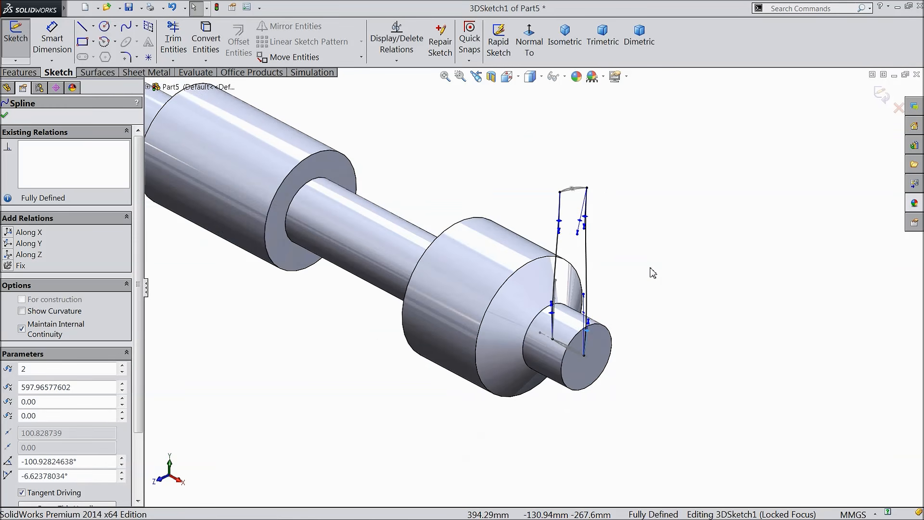
mouse_move(680, 280)
middle_mouse_down()
mouse_move(659, 426)
mouse_move(661, 414)
middle_mouse_up()
scroll(659, 377, "down", 4)
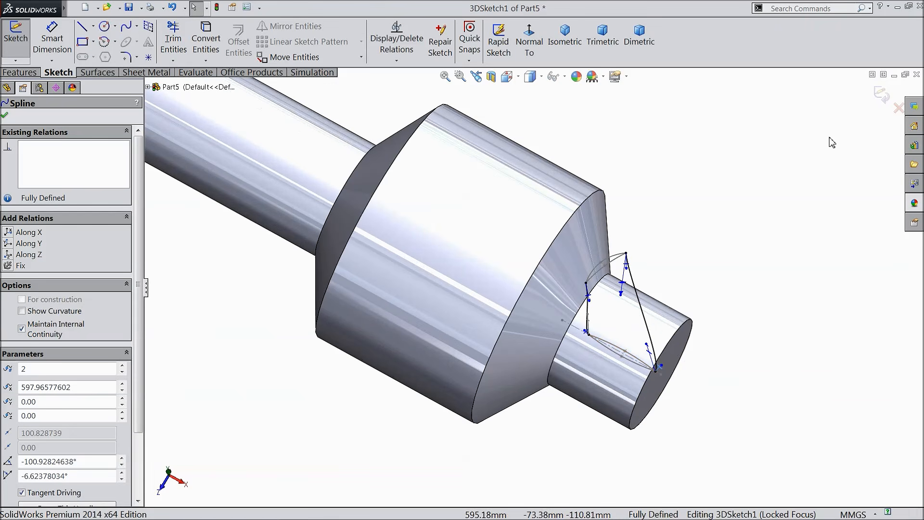
left_click(881, 95)
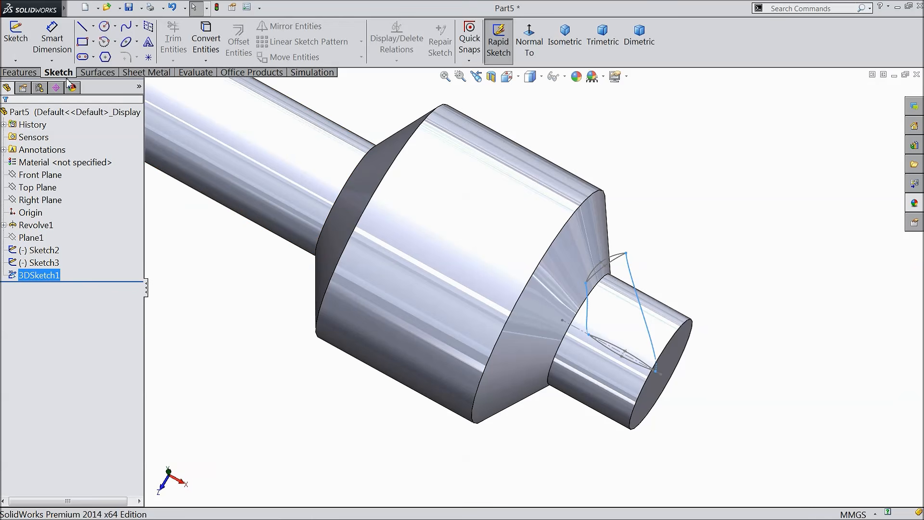
Step: Start a Lofted Boss/Base with the upper profile Sketch3 and the base profile Sketch2 as its profiles
left_click(20, 72)
left_click(130, 42)
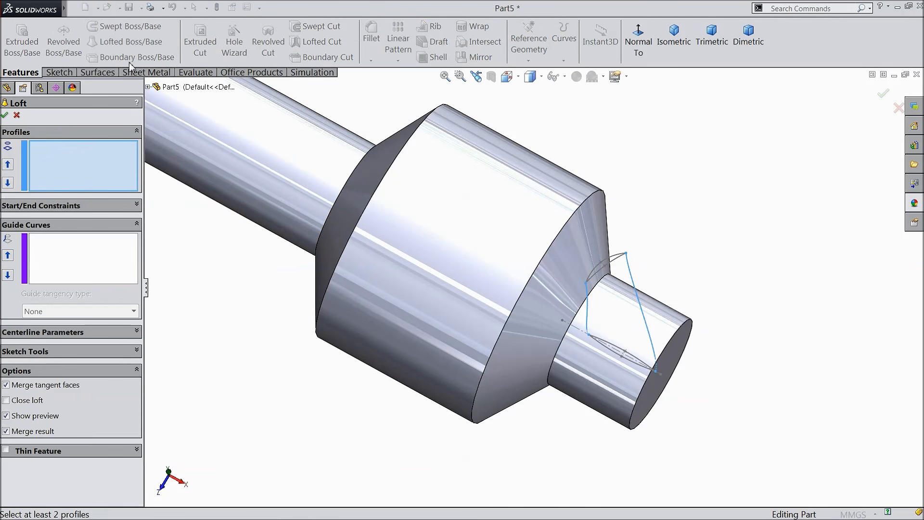
scroll(601, 299, "down", 3)
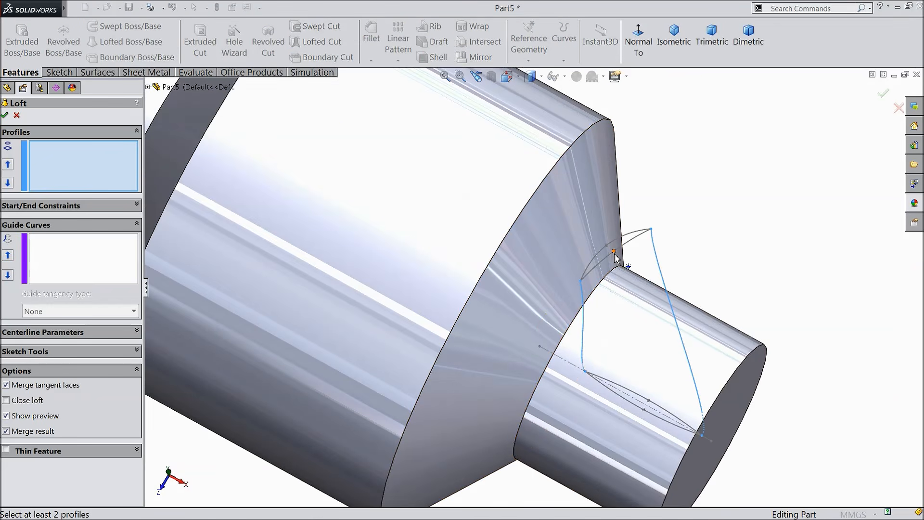
left_click(615, 252)
left_click(702, 435)
scroll(742, 370, "up", 5)
mouse_move(728, 332)
middle_mouse_down()
mouse_move(734, 233)
mouse_move(734, 278)
middle_mouse_up()
Step: Add both 3D splines as the loft's guide curves and create the blade
left_click(73, 250)
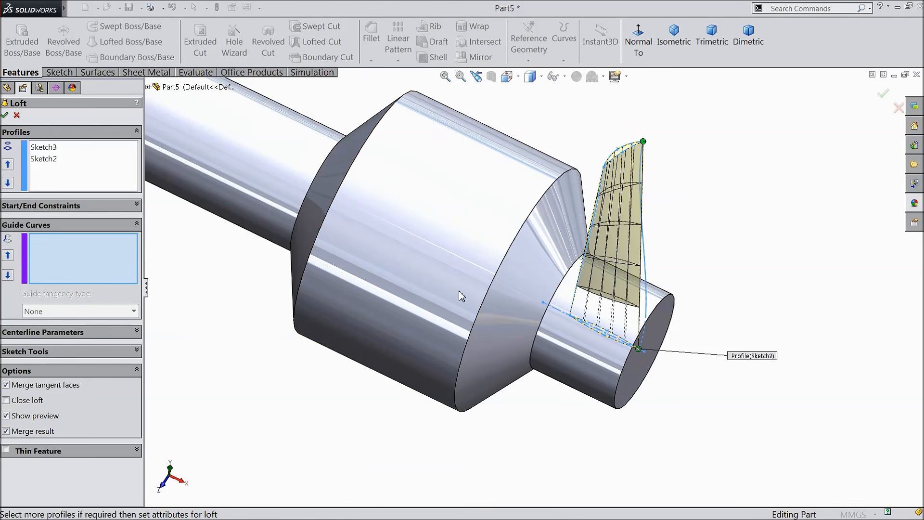
scroll(634, 322, "down", 3)
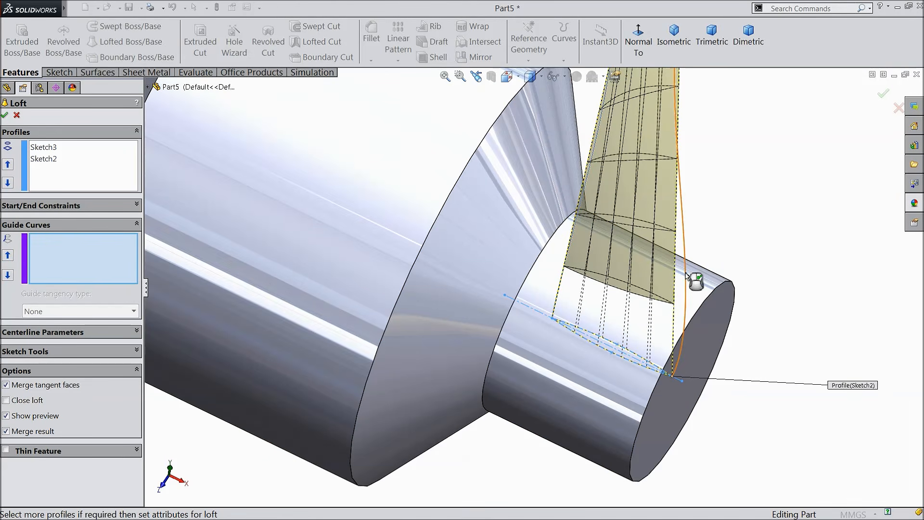
left_click(683, 238)
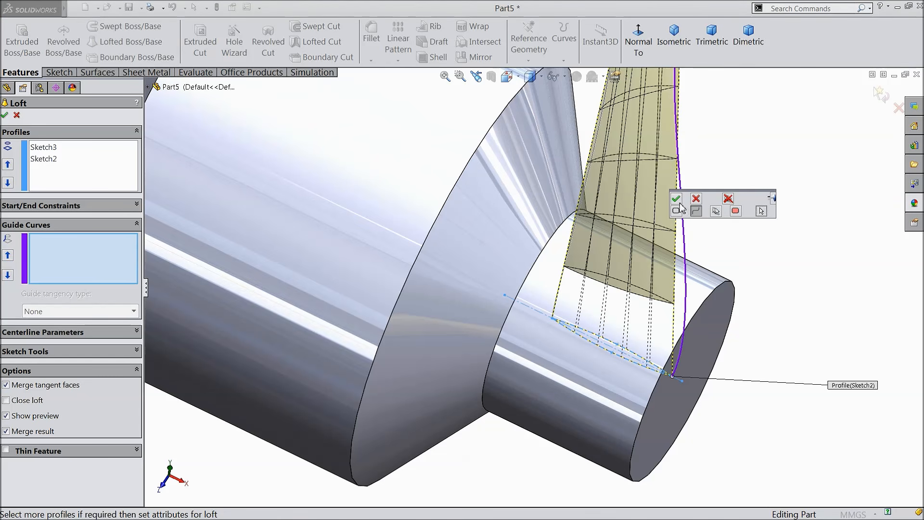
left_click(676, 198)
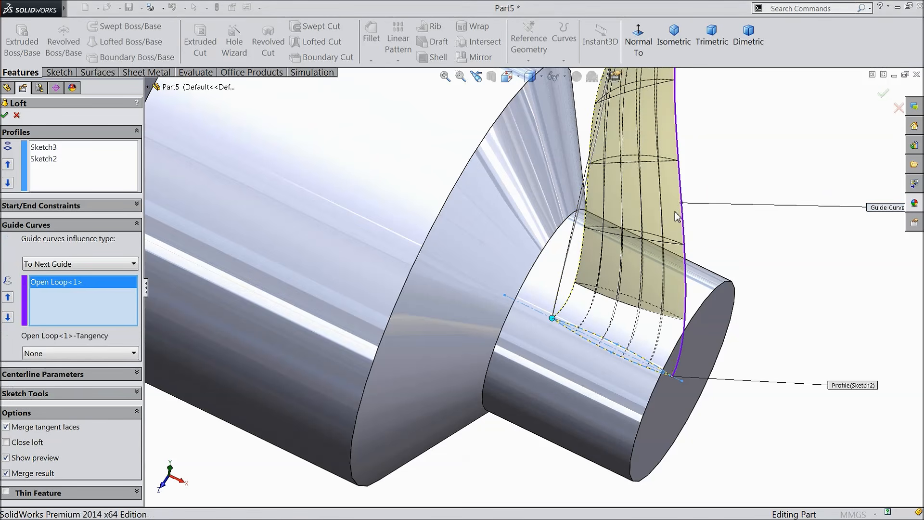
left_click(581, 204)
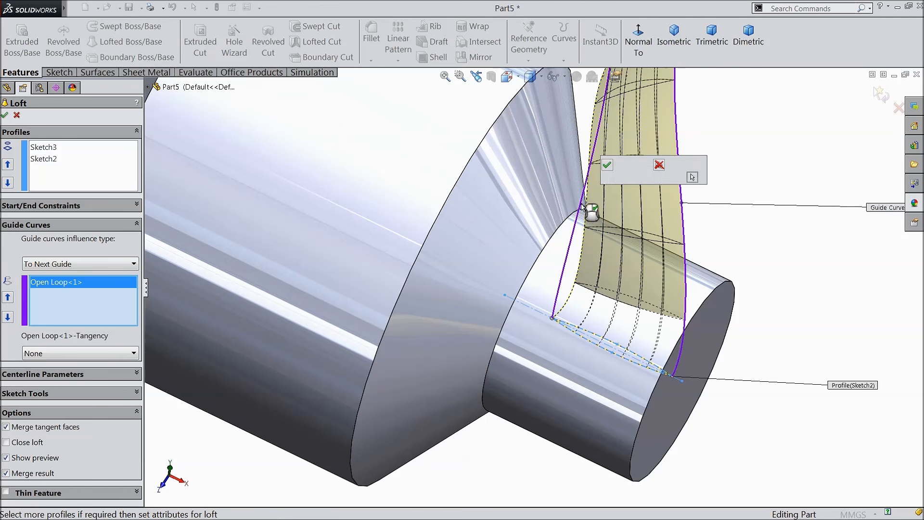
left_click(607, 165)
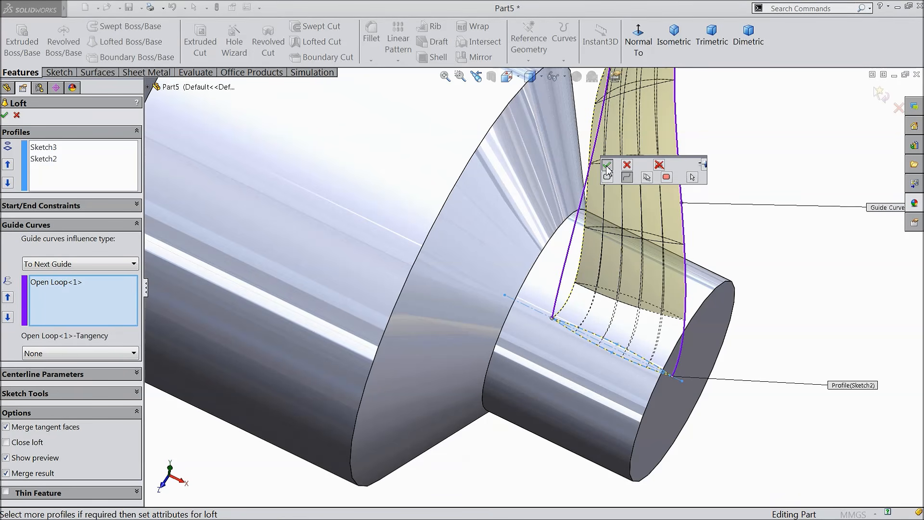
scroll(621, 278, "up", 5)
scroll(580, 232, "down", 3)
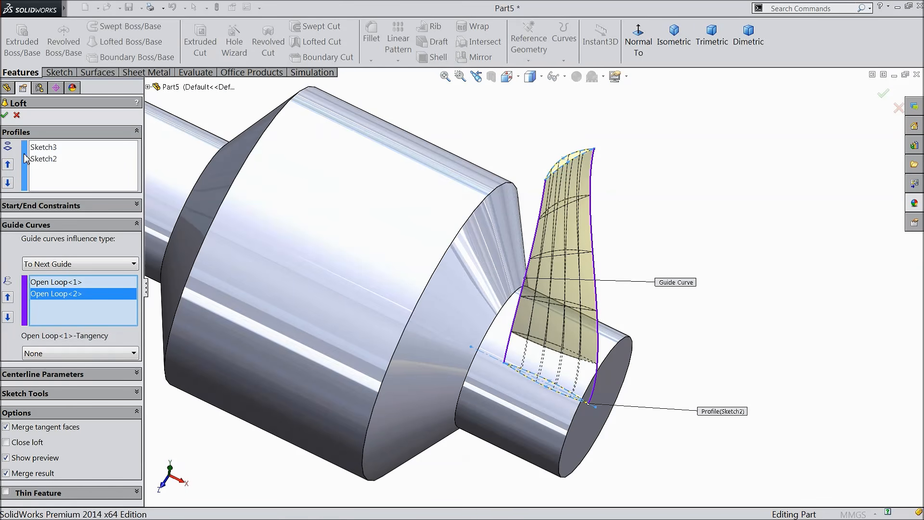
left_click(6, 116)
Step: Circular-pattern the lofted blade around the shaft's end-face edge with 25 equally spaced instances over 360 degrees
scroll(706, 308, "up", 3)
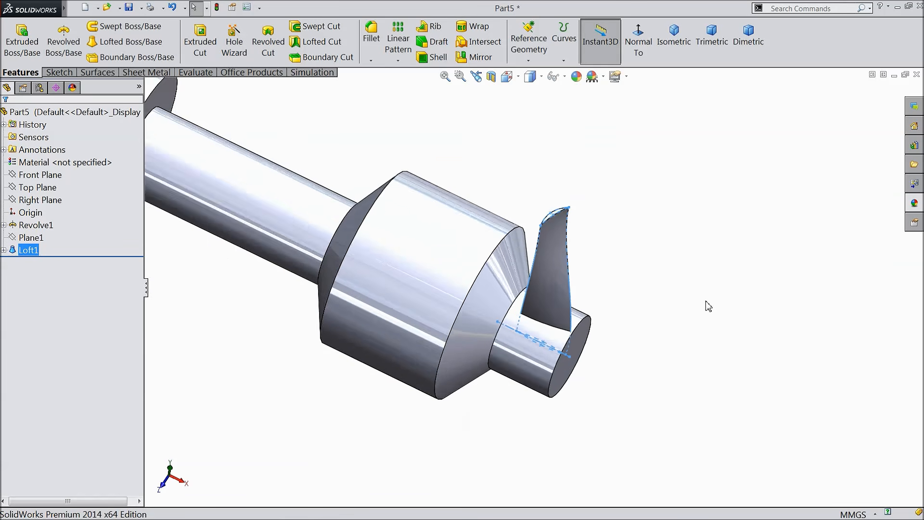
middle_click_drag(621, 279, 583, 245)
scroll(518, 323, "down", 4)
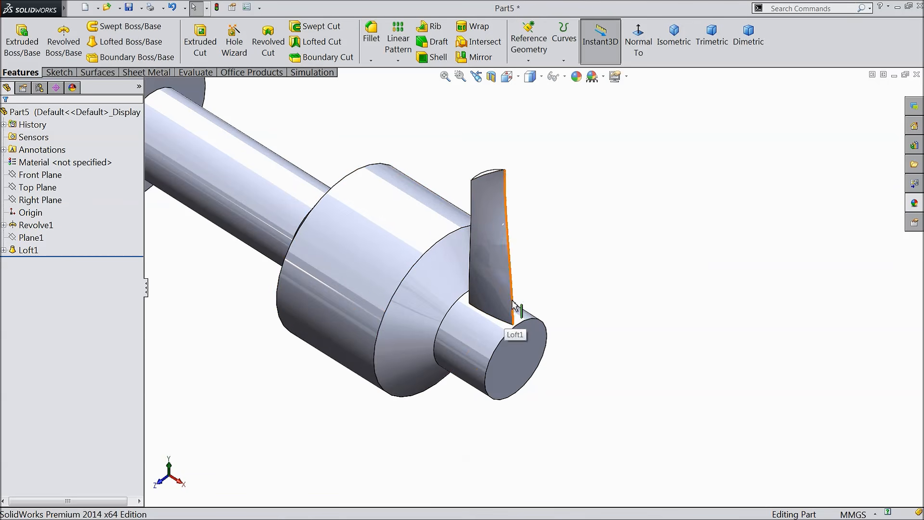
left_click(398, 62)
left_click(409, 85)
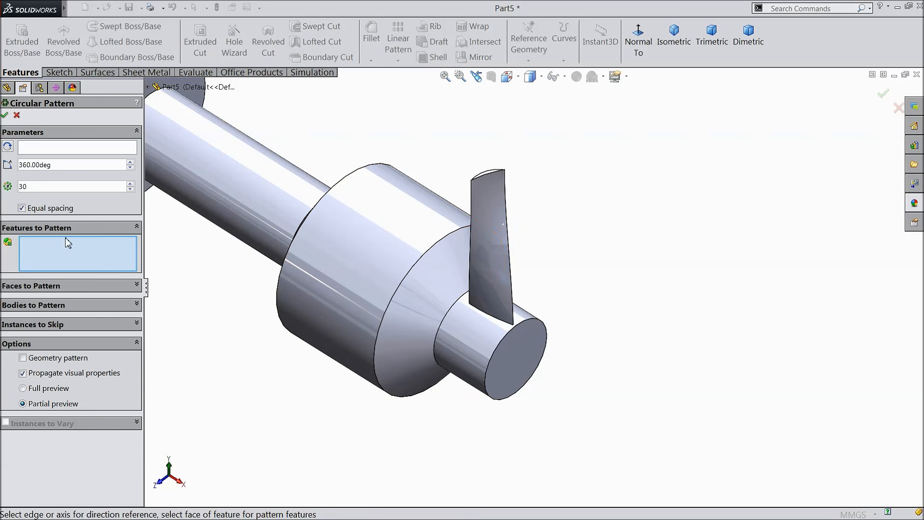
left_click(484, 227)
left_click(78, 147)
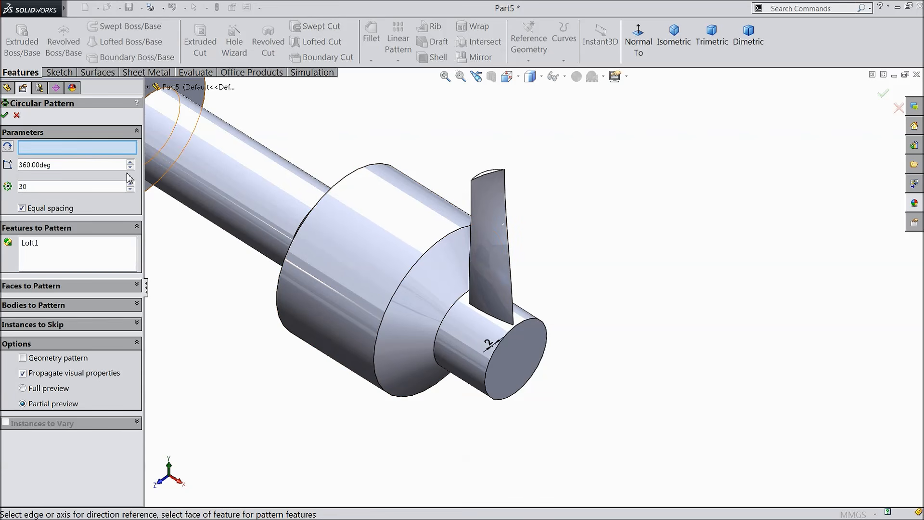
left_click(499, 353)
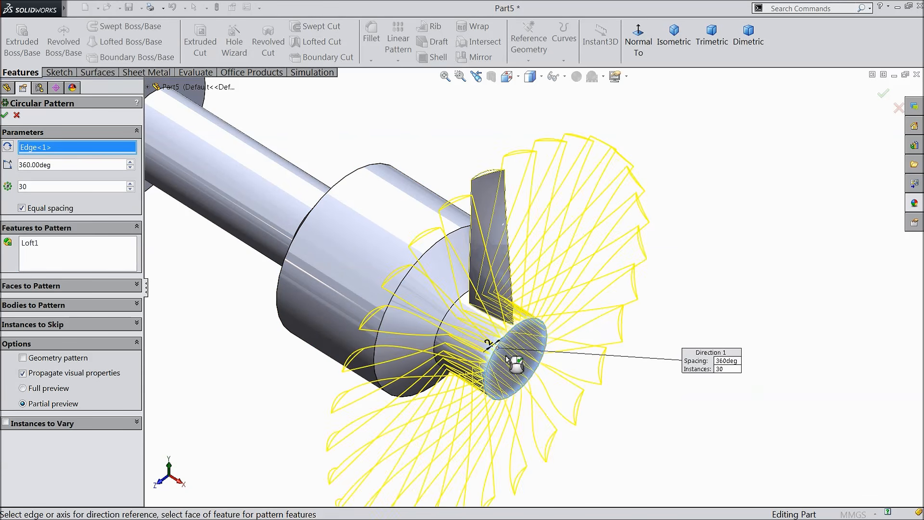
scroll(225, 246, "up", 1)
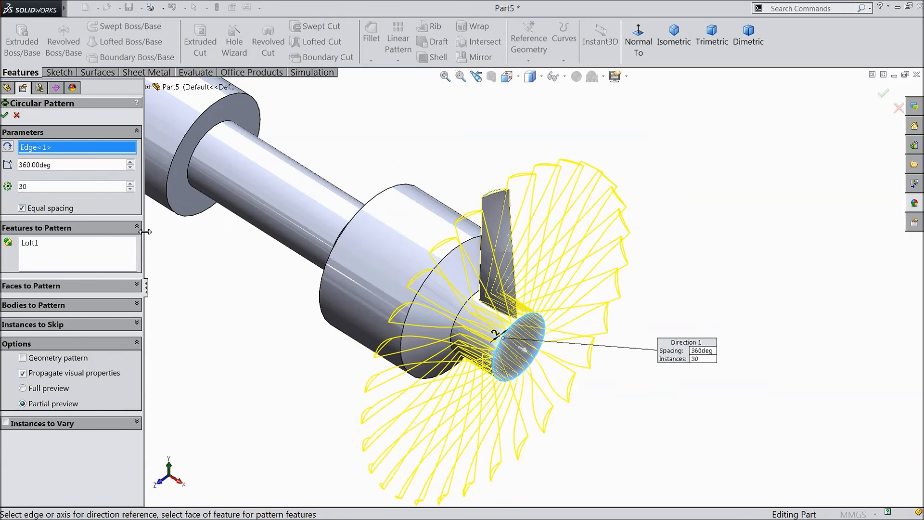
type("2")
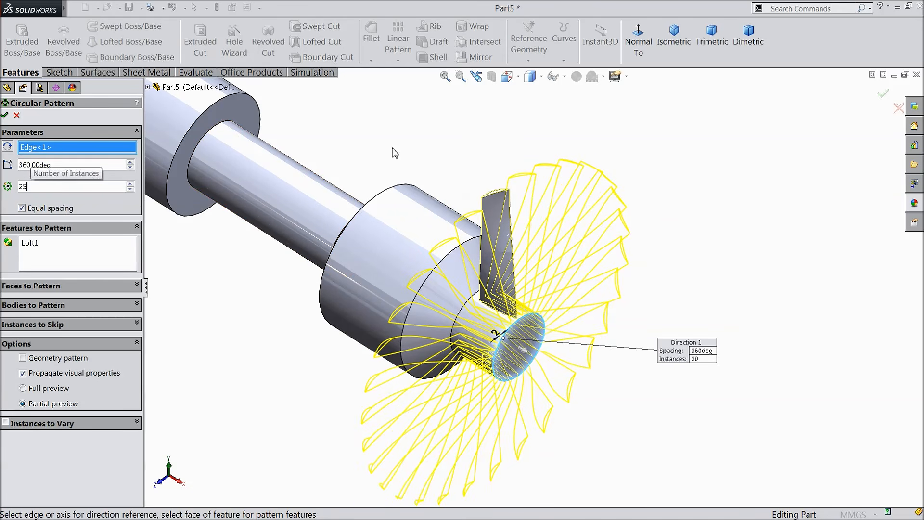
type("5")
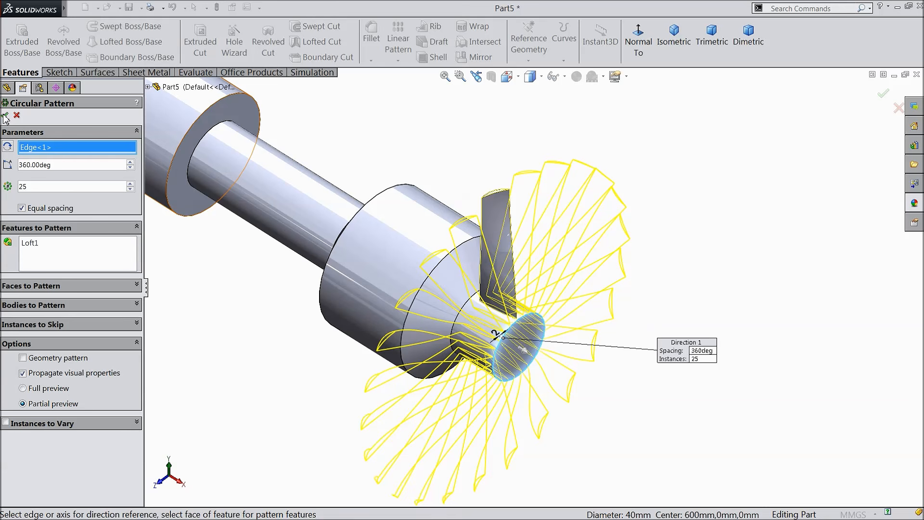
Step: Apply the chromium plate appearance to the whole part
scroll(427, 166, "up", 7)
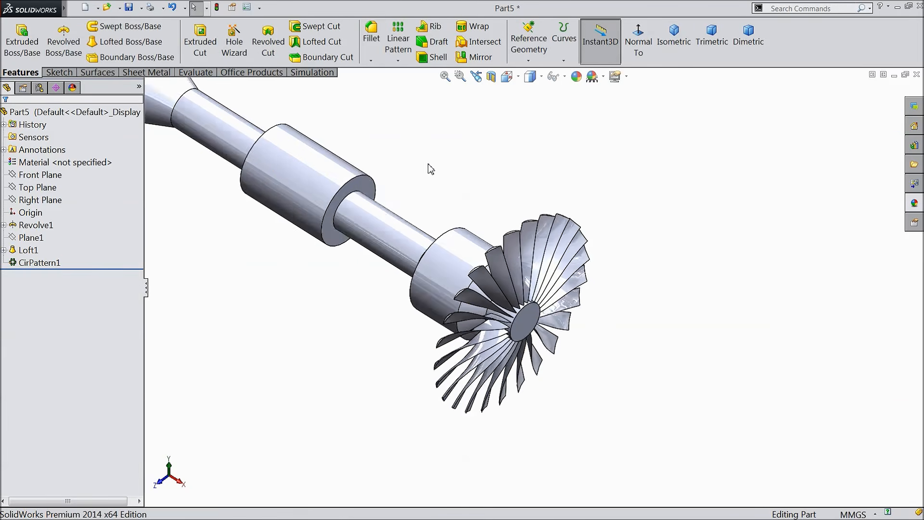
middle_click_drag(445, 197, 462, 256)
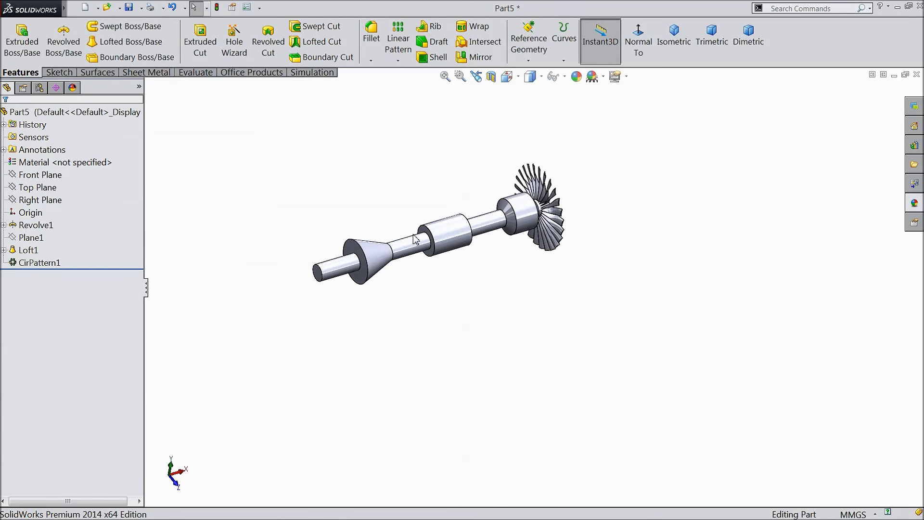
scroll(393, 226, "down", 2)
middle_click_drag(610, 279, 609, 300)
scroll(673, 284, "up", 3)
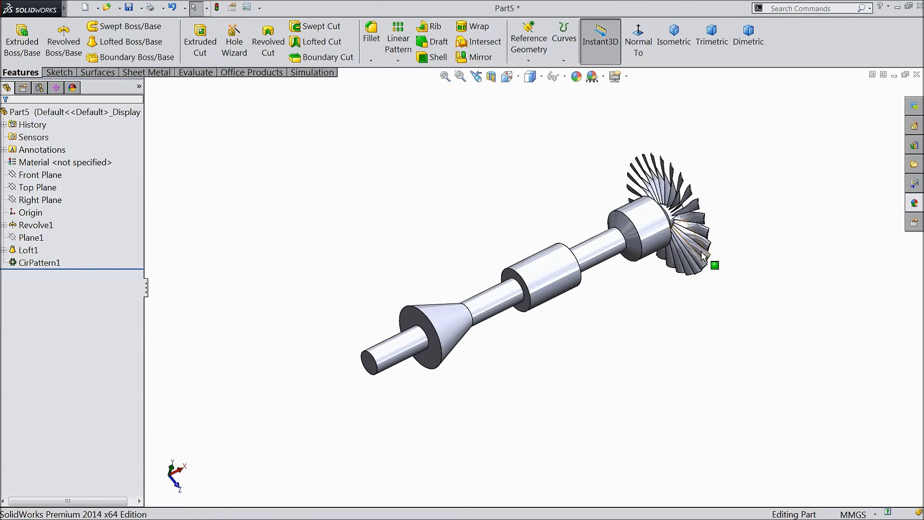
scroll(471, 297, "down", 1)
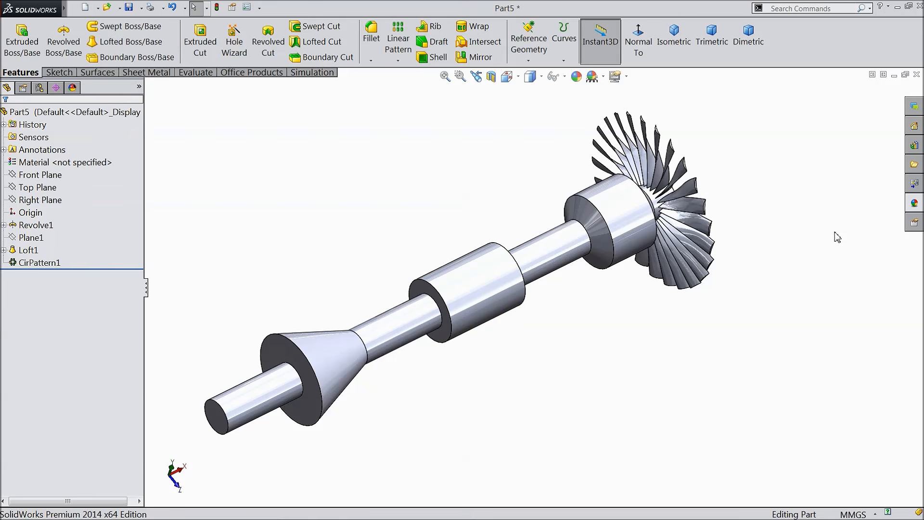
left_click(915, 204)
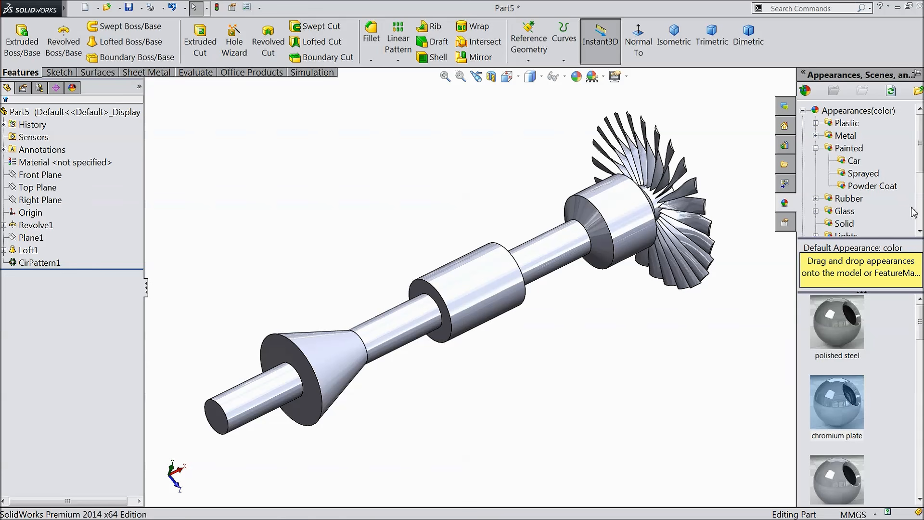
double_click(840, 415)
middle_click_drag(621, 349, 597, 312)
scroll(597, 312, "down", 2)
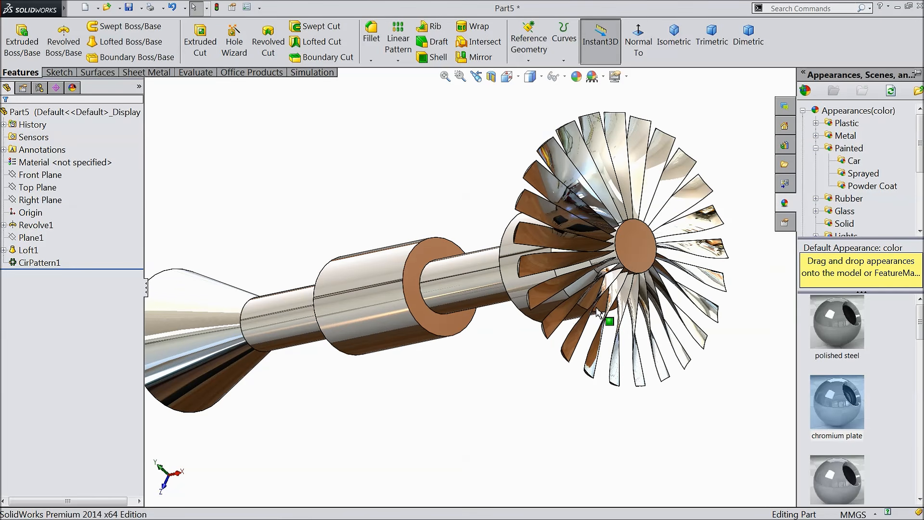
Step: Apply the black car paint appearance to the circular pattern of blades
left_click(39, 262)
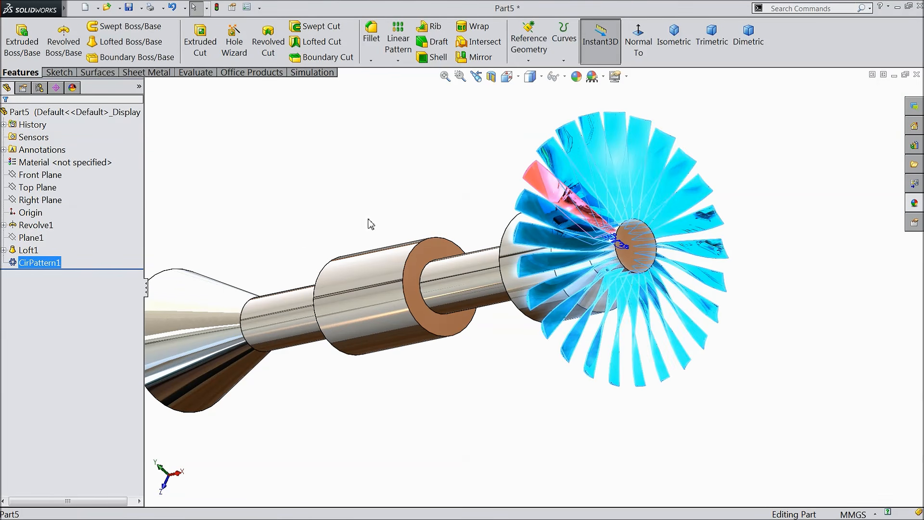
left_click(914, 203)
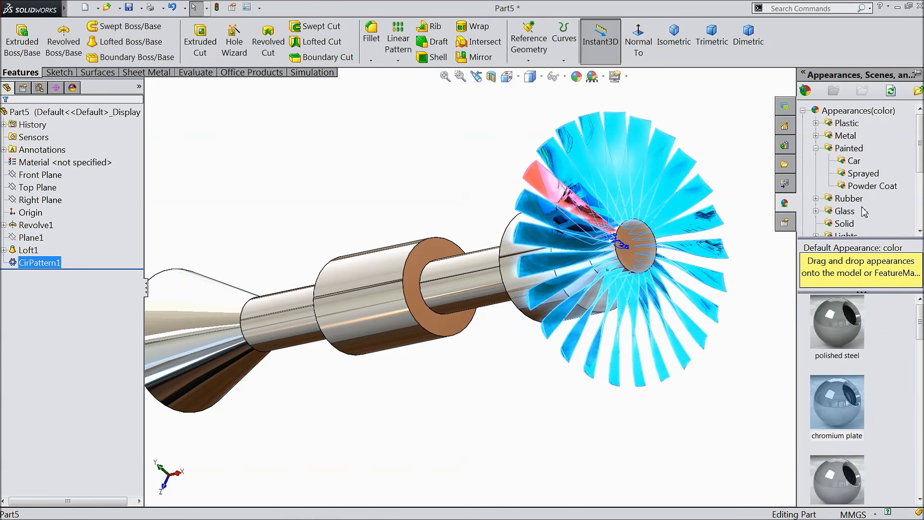
scroll(862, 202, "down", 3)
scroll(840, 159, "up", 1)
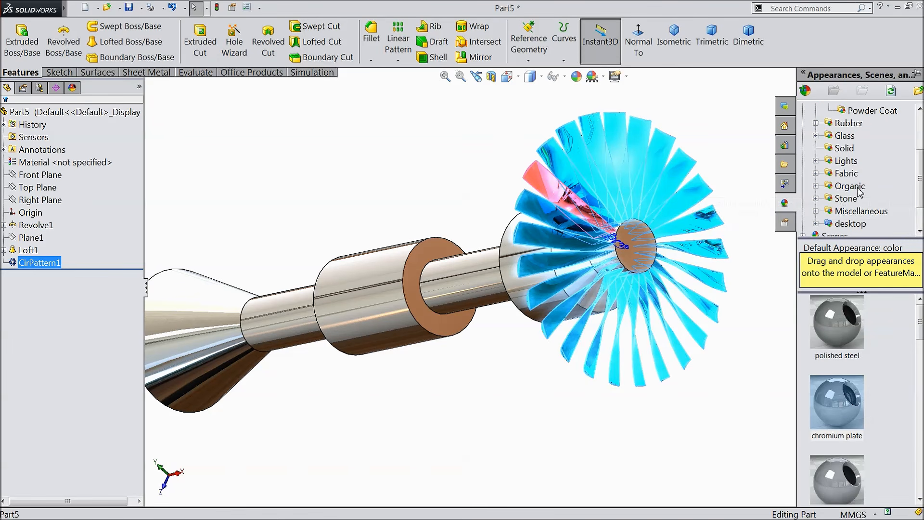
left_click(843, 148)
scroll(850, 347, "down", 5)
scroll(847, 343, "up", 5)
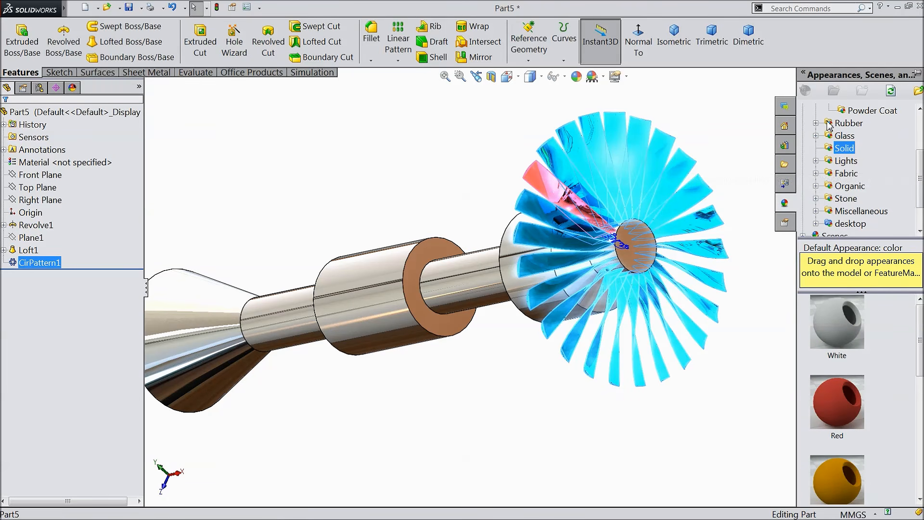
scroll(818, 126, "up", 1)
left_click(854, 123)
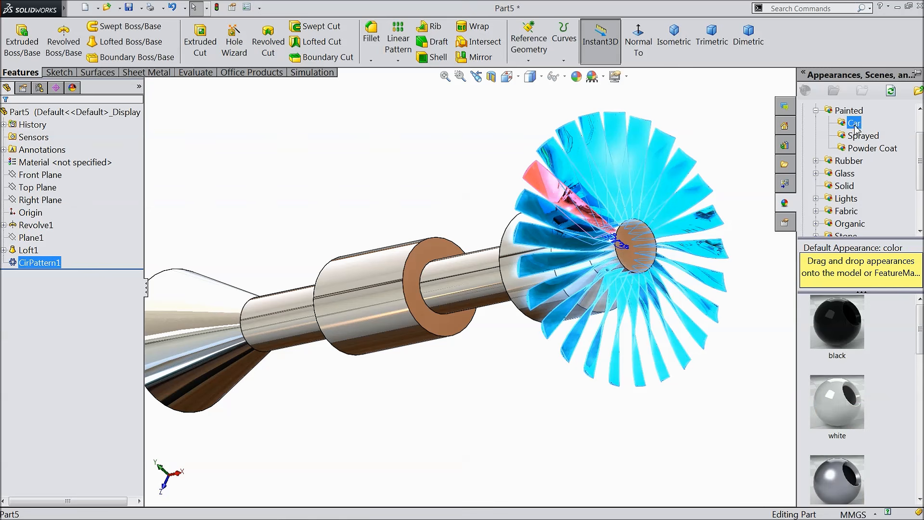
double_click(841, 335)
Step: Give the original lofted blade the same black car paint appearance and clear the selection
middle_click_drag(737, 318, 749, 327)
left_click(586, 212)
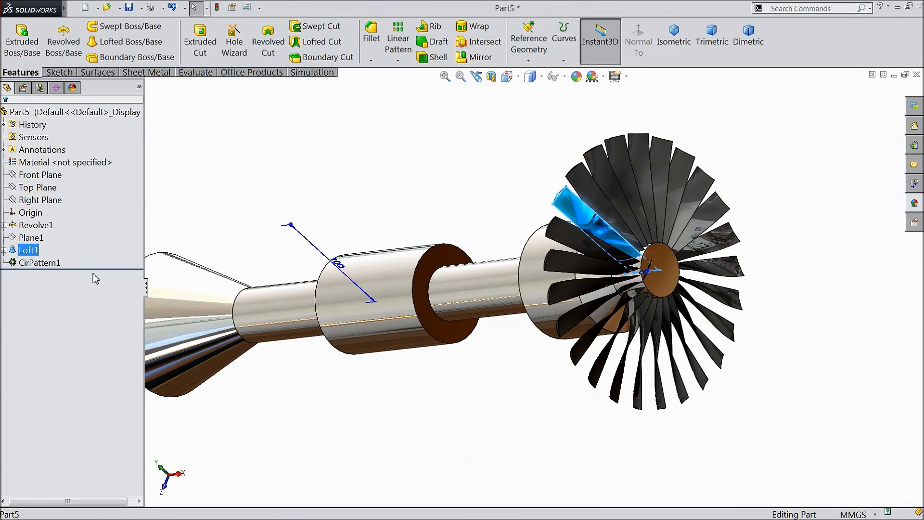
left_click(915, 203)
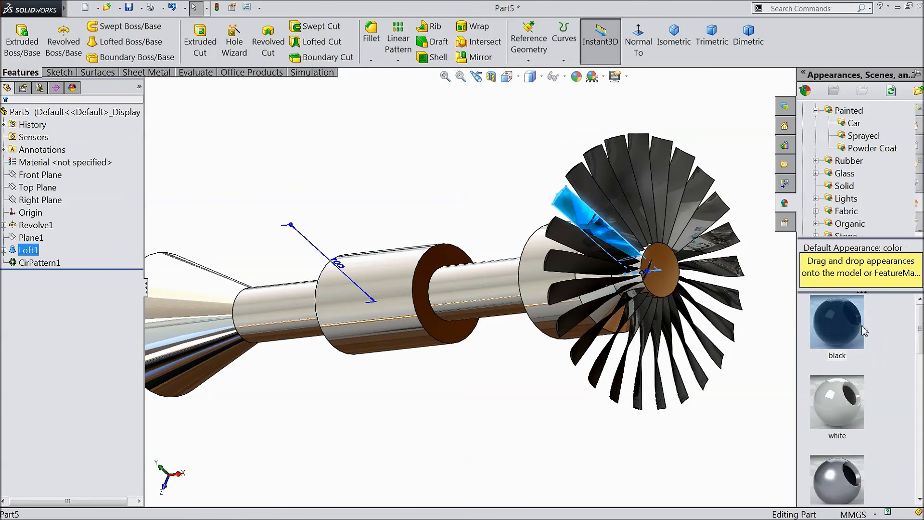
double_click(848, 328)
scroll(762, 362, "up", 4)
left_click(728, 359)
Step: Save the part as 2.Shaft in the Jet Engine folder
middle_click_drag(704, 340, 664, 324)
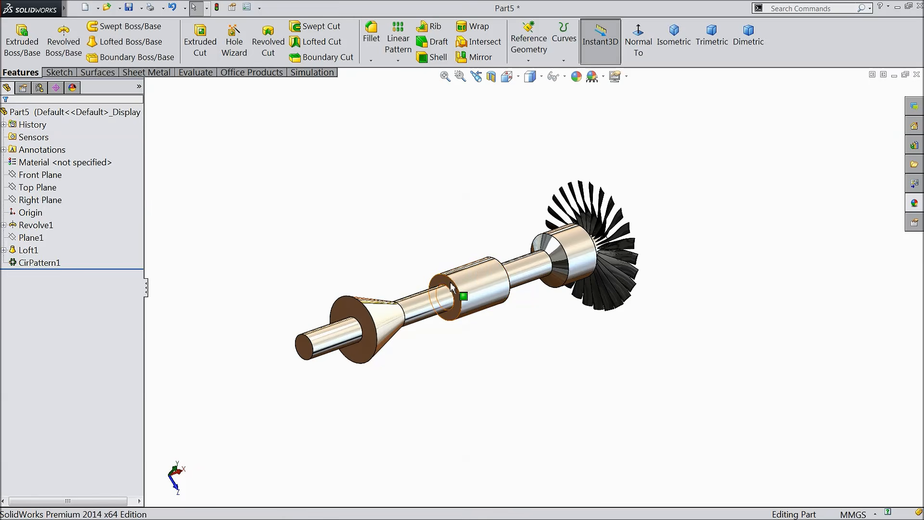
scroll(452, 284, "down", 3)
scroll(563, 254, "down", 2)
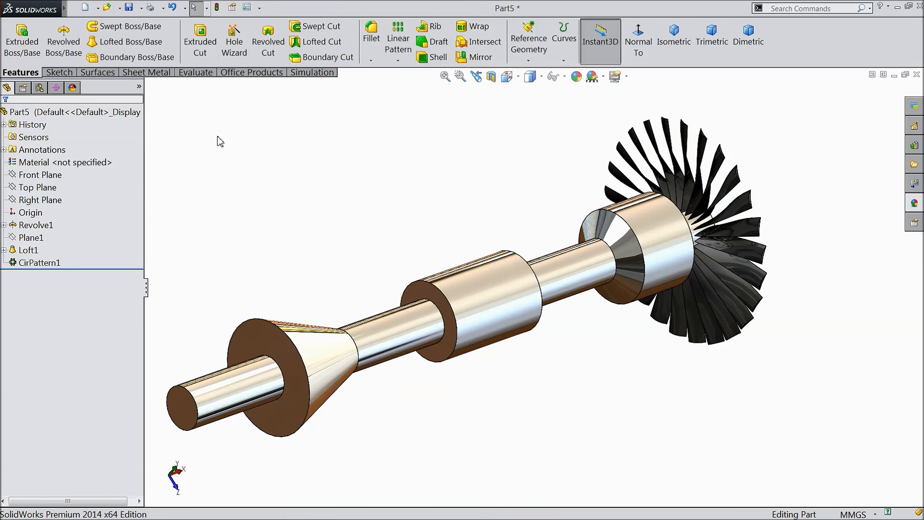
left_click(130, 9)
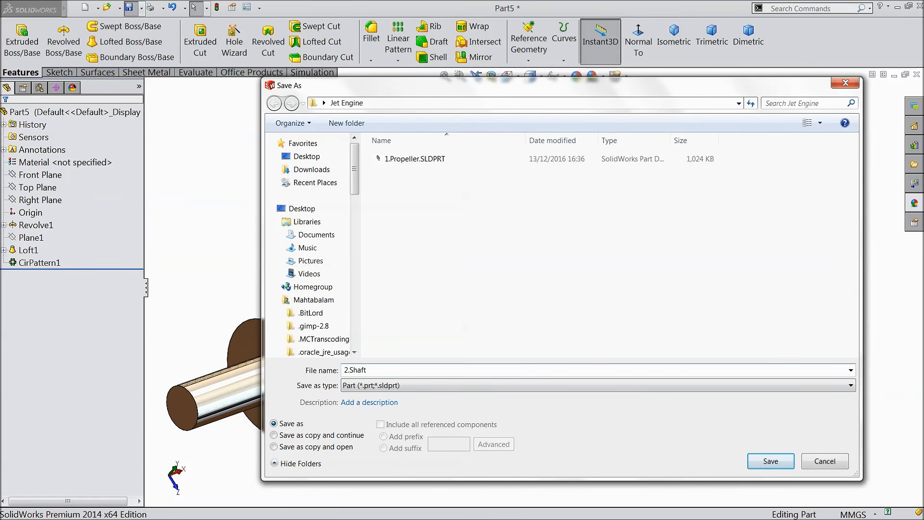
left_click(770, 461)
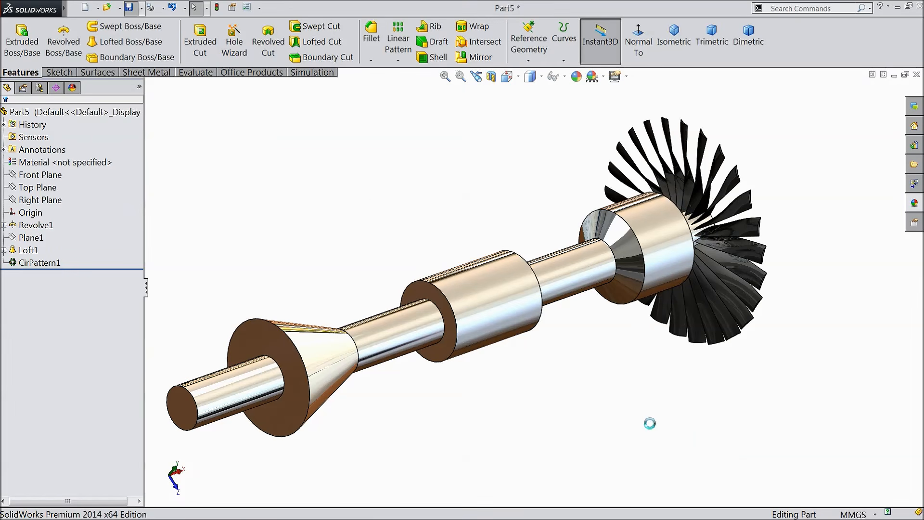
mouse_move(536, 383)
middle_mouse_down()
mouse_move(510, 371)
mouse_move(446, 398)
mouse_move(533, 367)
mouse_move(525, 385)
middle_mouse_up()
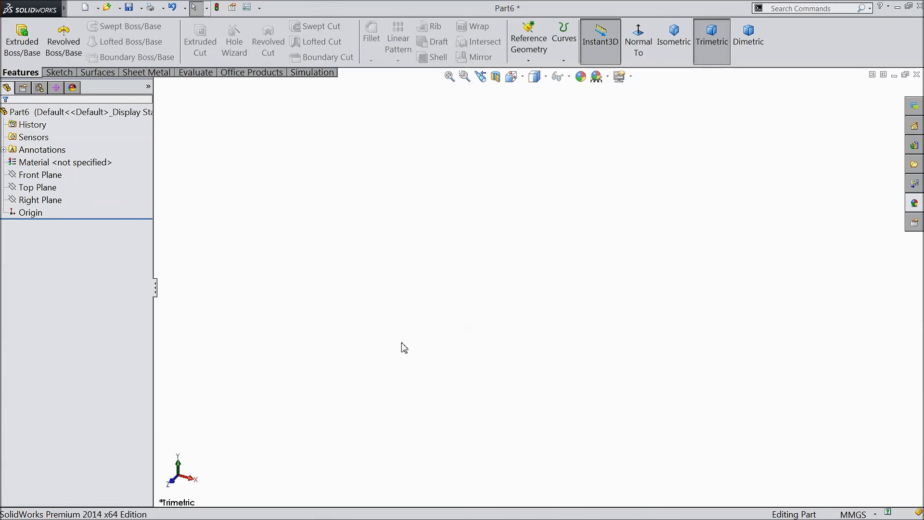
Step: Sketch a horizontal and a vertical centerline from the origin on the new part's Front Plane, the vertical one about 62 mm high
left_click(62, 175)
key("ctrl+8")
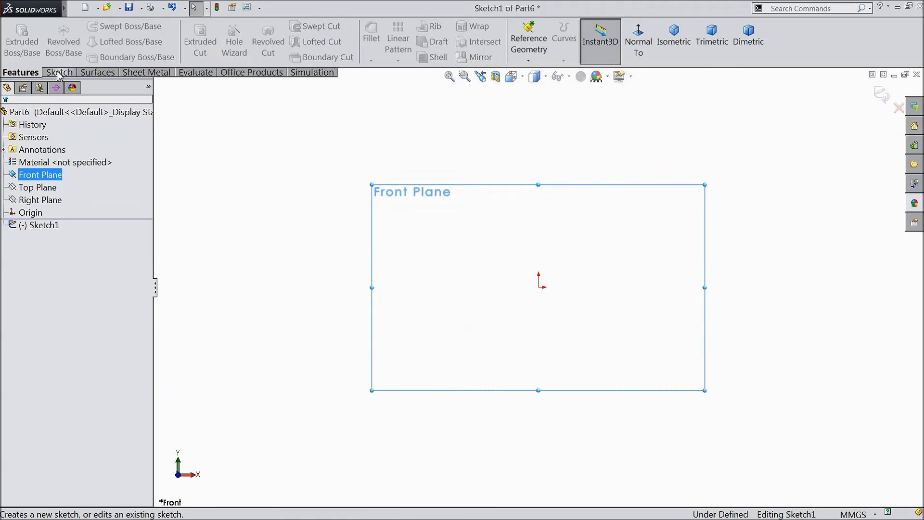
left_click(58, 73)
left_click(109, 56)
left_click(539, 287)
left_click(865, 287)
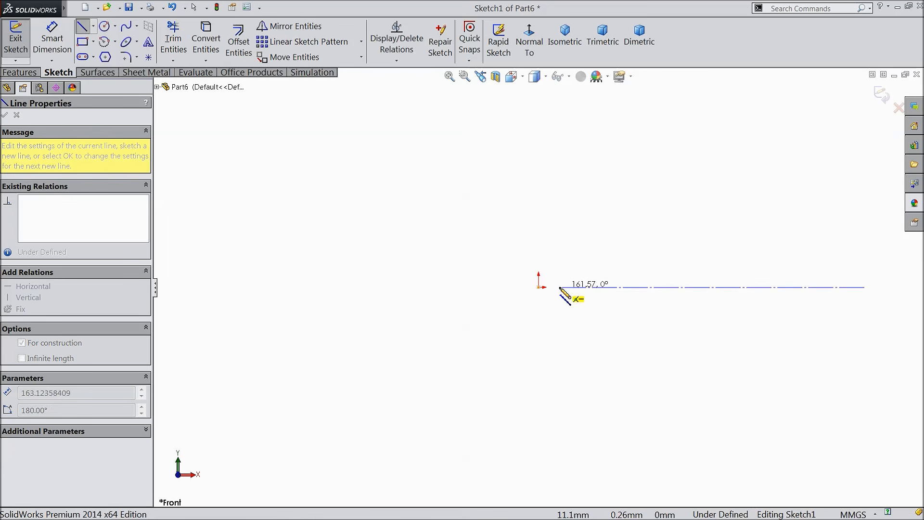
left_click(538, 114)
right_click(567, 97)
left_click(605, 107)
key("f")
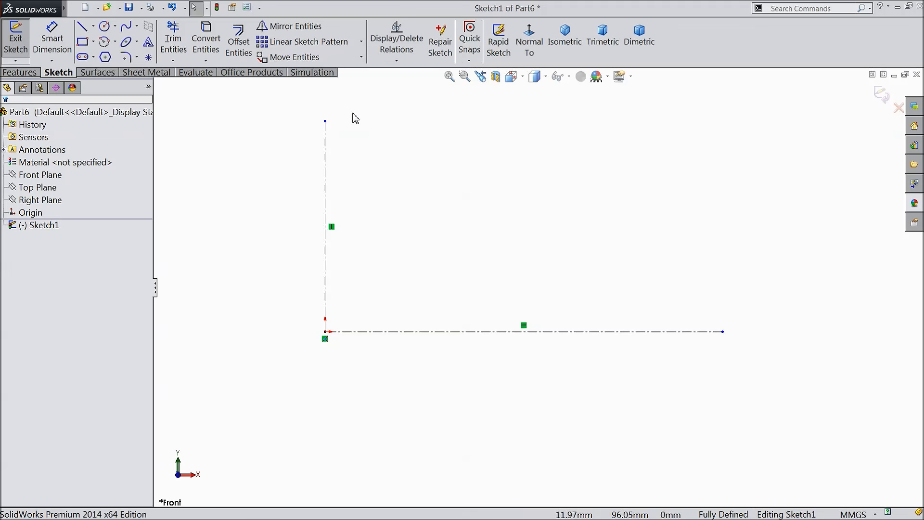
left_click_drag(325, 121, 337, 197)
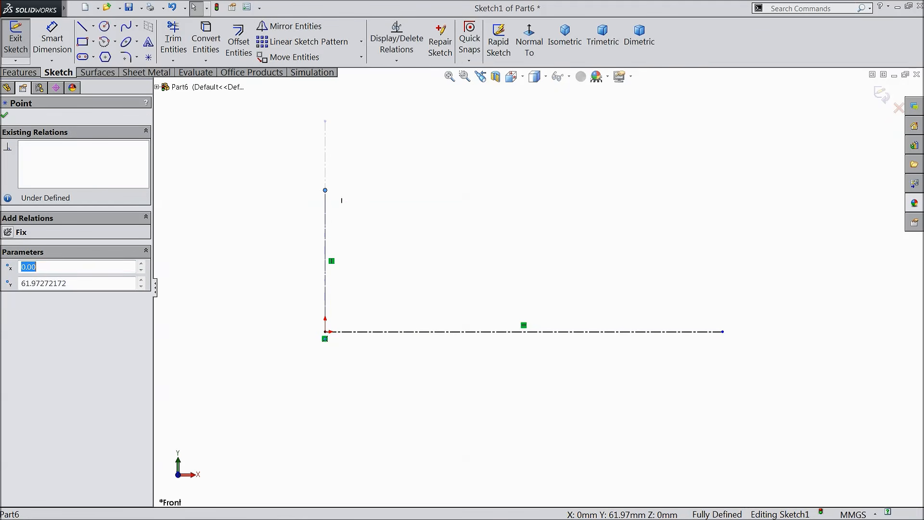
Step: Draw a three-point spline from the vertical centerline's upper end, curving down to about 154 mm across and 27 mm above the origin
left_click(126, 28)
left_click(327, 191)
left_click(523, 214)
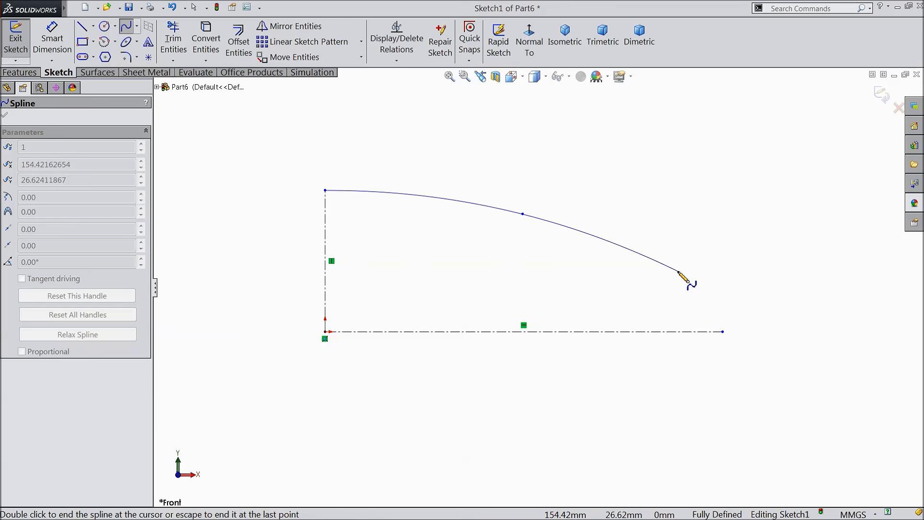
left_click(678, 271)
right_click(691, 137)
left_click(712, 144)
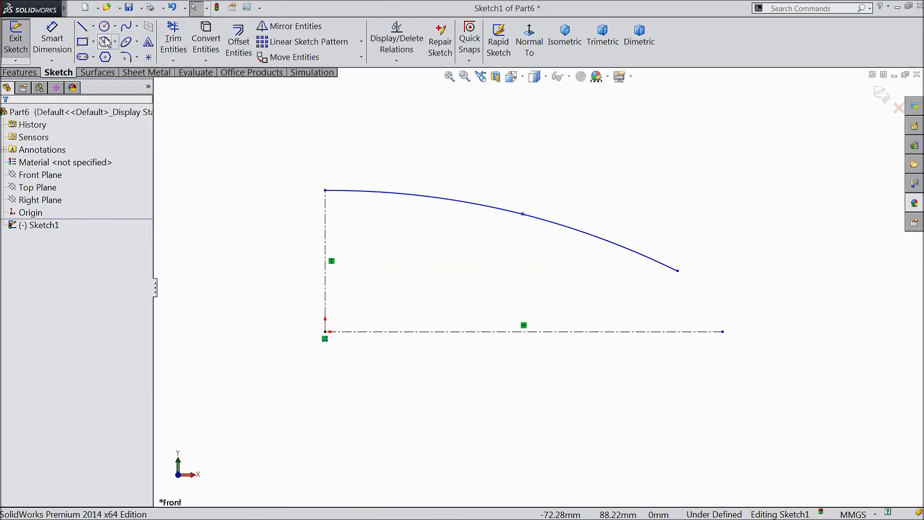
Step: Draw a short three-point spline from the first spline's start, bulging outward past the vertical centerline and ending back on it
left_click(123, 29)
scroll(337, 248, "down", 4)
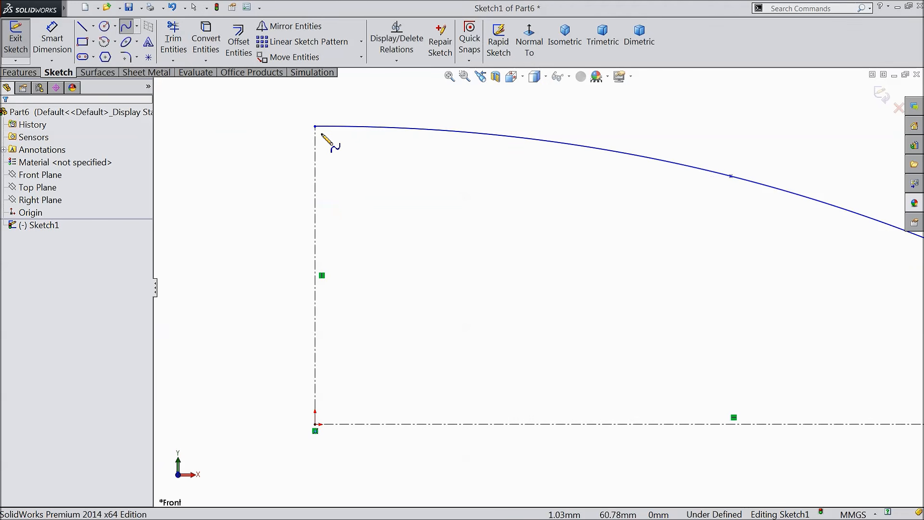
left_click(315, 126)
left_click(295, 143)
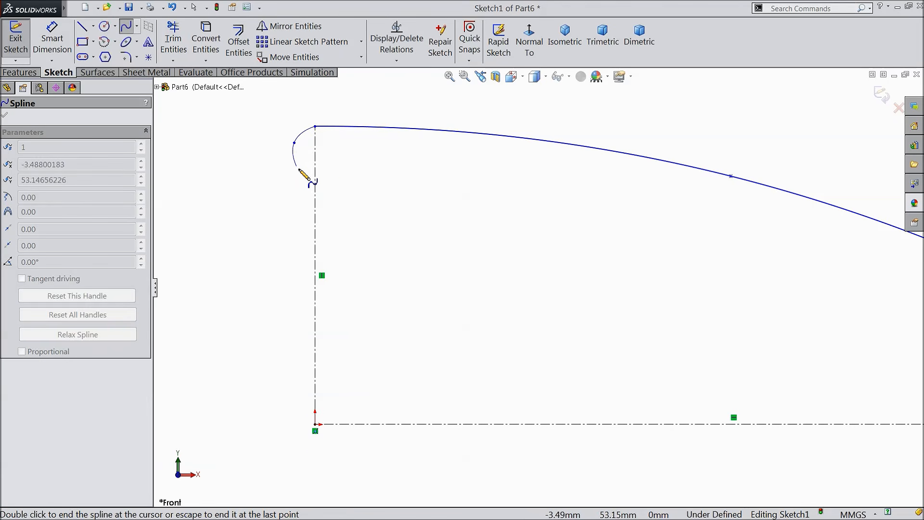
right_click(323, 159)
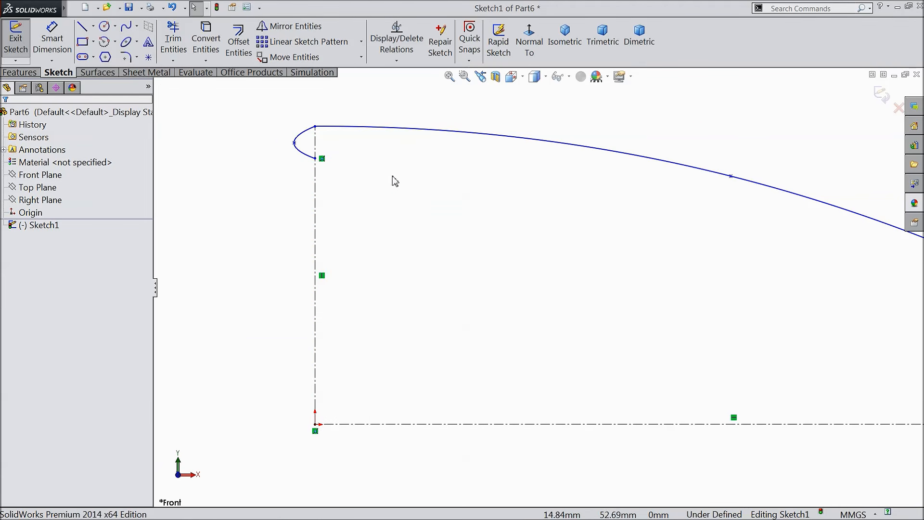
Step: Sketch a stepped chain of three lines from the short spline's lower end: horizontal, slanted up, then horizontal, about 11 mm across overall
scroll(381, 178, "down", 3)
left_click(82, 27)
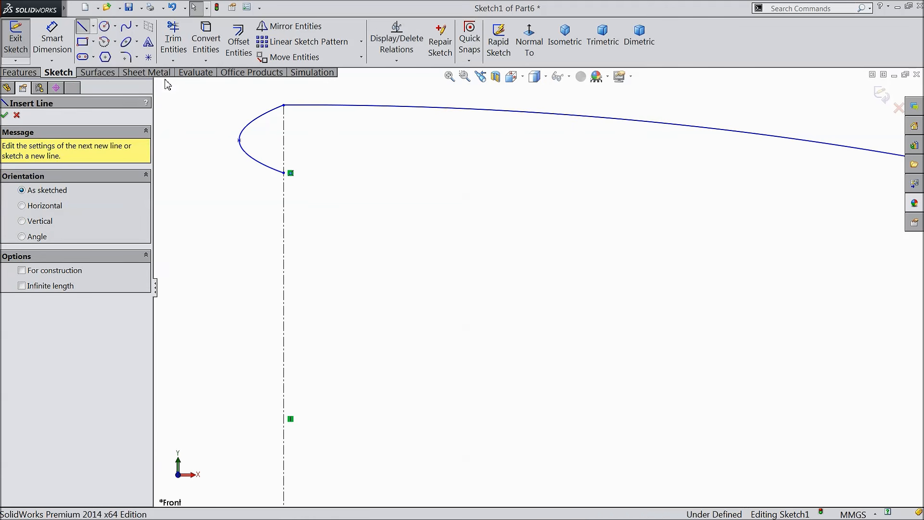
left_click(290, 173)
left_click(340, 173)
left_click(360, 159)
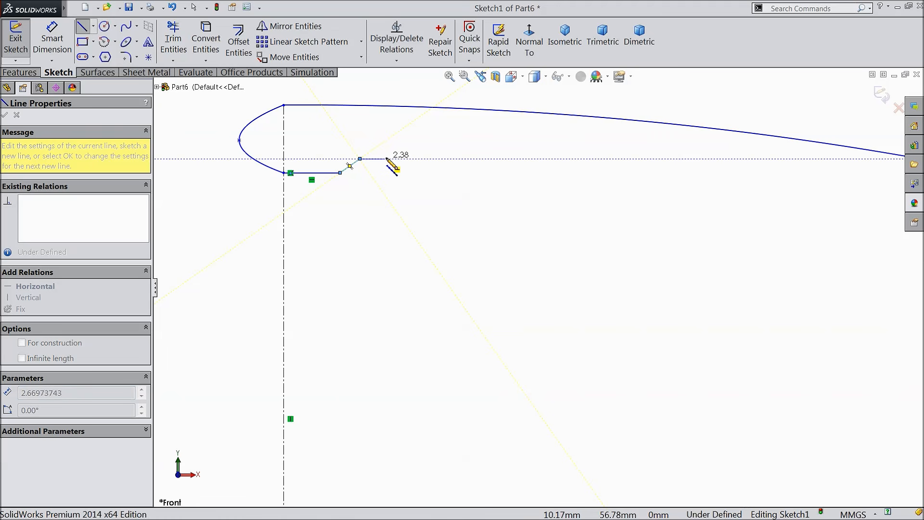
left_click(399, 158)
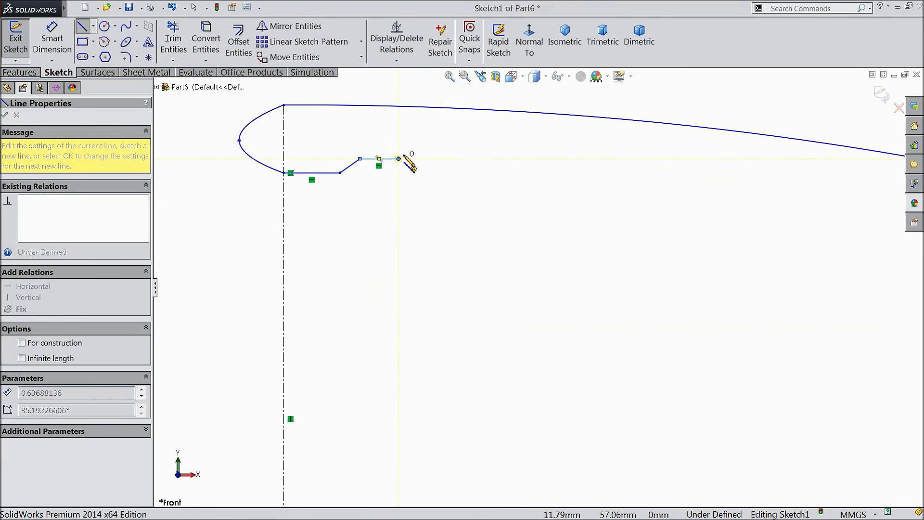
right_click(427, 147)
left_click(460, 88)
Step: Dimension the long spline's horizontal span between its two endpoints as 580 mm
scroll(434, 262, "up", 8)
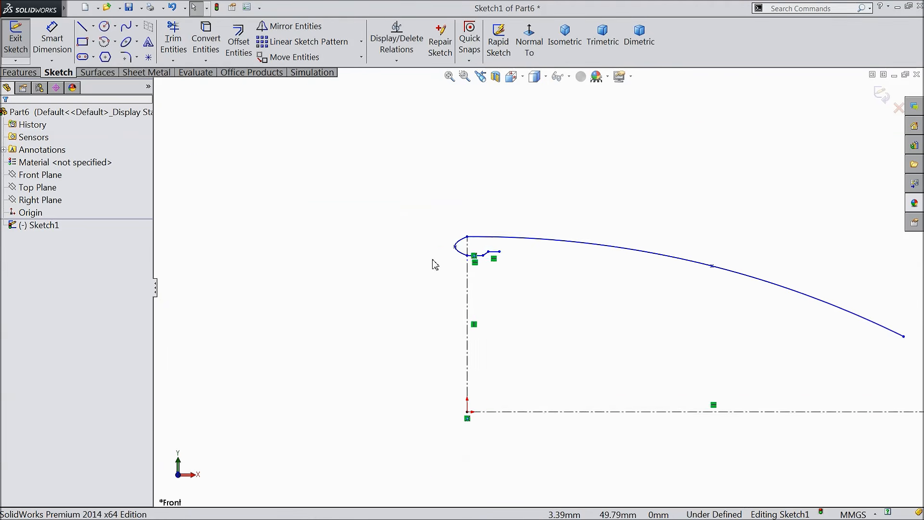
scroll(736, 326, "down", 3)
scroll(717, 333, "down", 1)
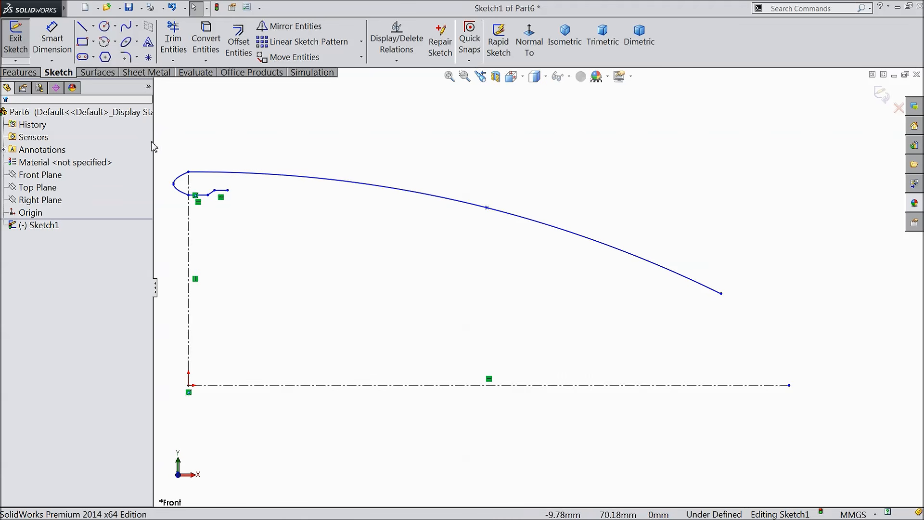
left_click(56, 45)
left_click(188, 172)
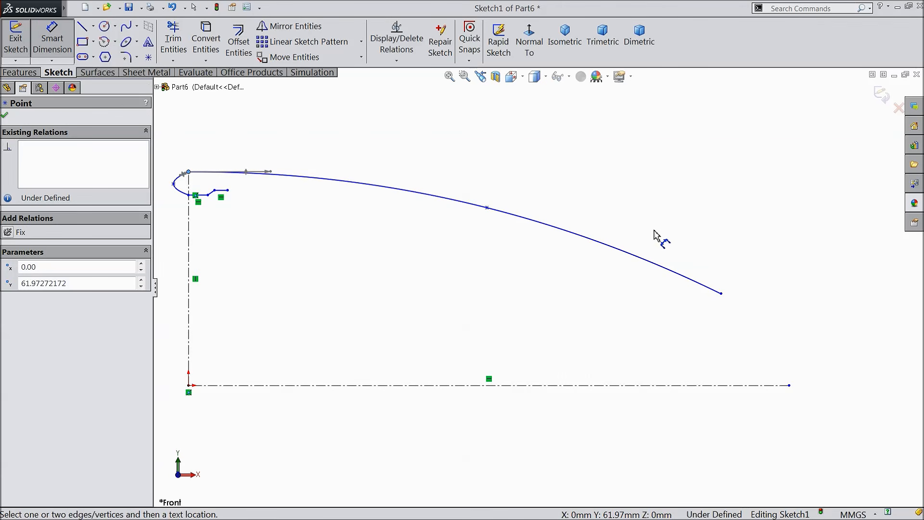
left_click(721, 294)
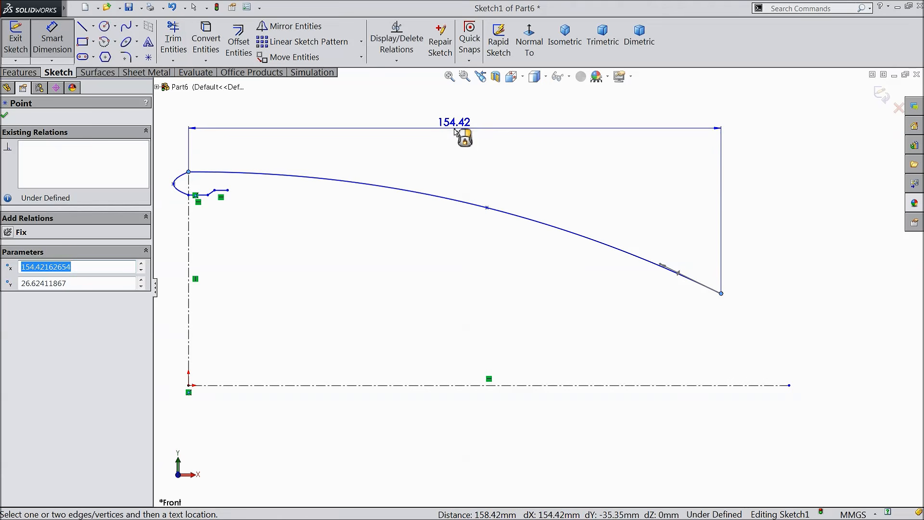
left_click(464, 140)
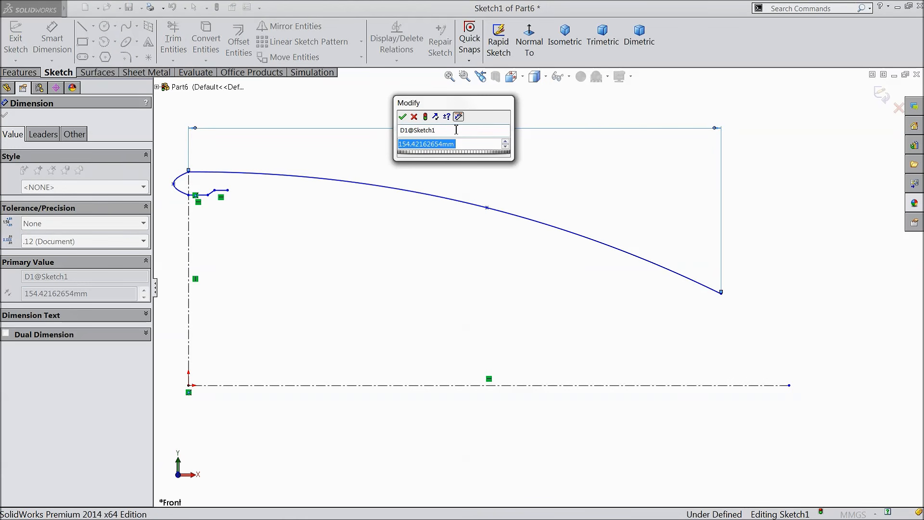
type("580")
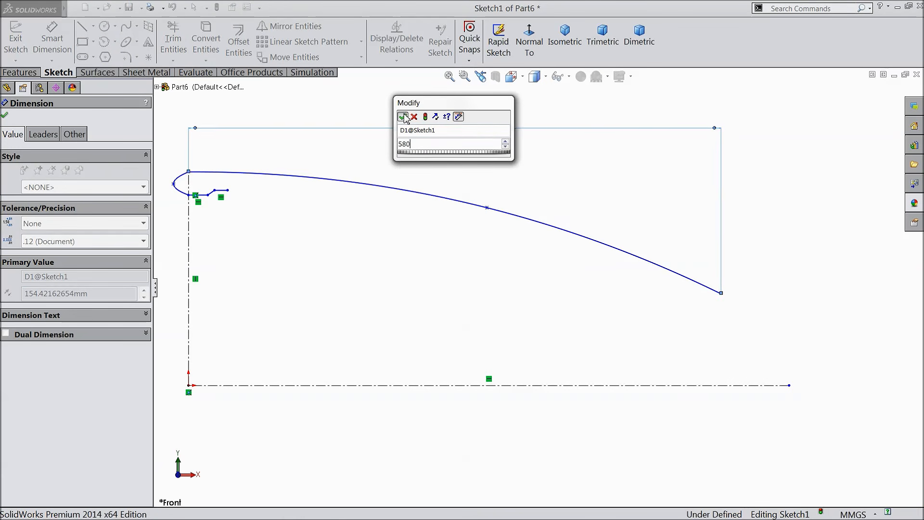
left_click(402, 116)
Step: Dimension the height of the long spline's far endpoint above the horizontal centerline as 108 mm
scroll(621, 311, "down", 2)
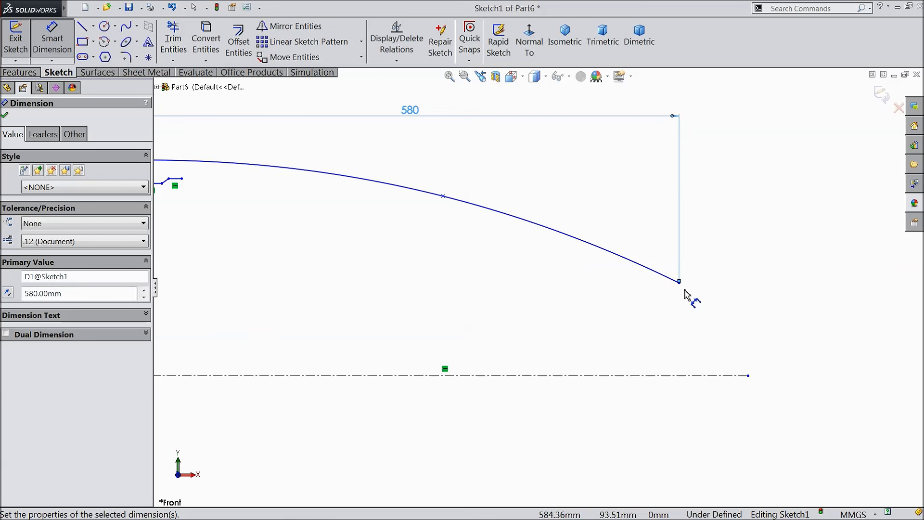
left_click(679, 282)
left_click(684, 376)
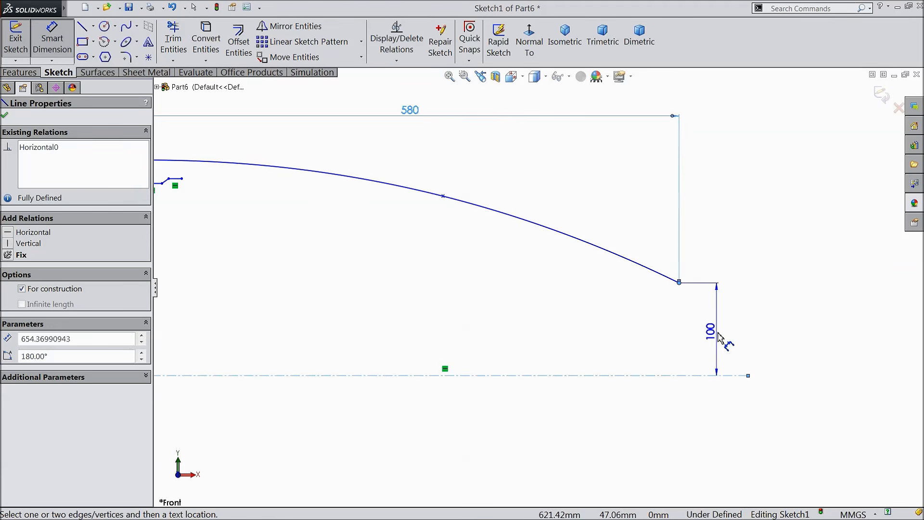
left_click(727, 332)
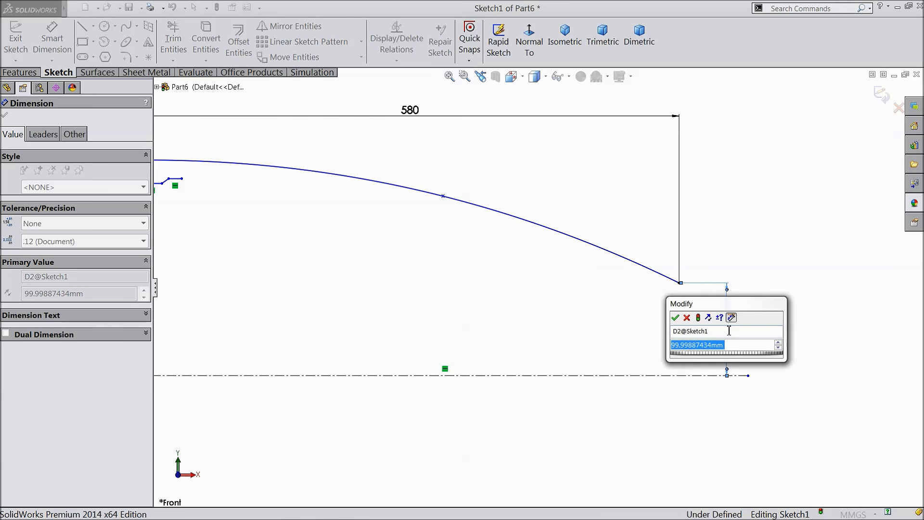
type("108")
left_click(676, 319)
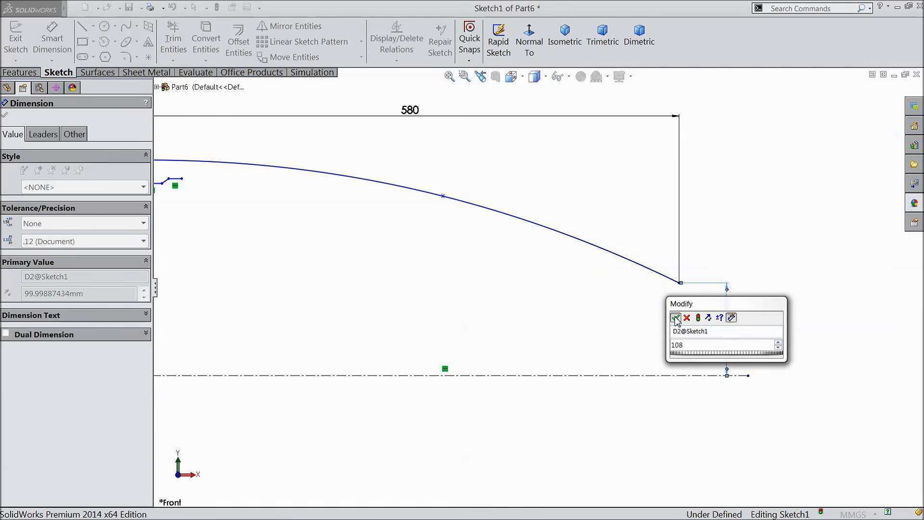
Step: Dimension the lower horizontal step line's height above the horizontal centerline as 180 mm
scroll(575, 321, "up", 3)
scroll(349, 276, "down", 3)
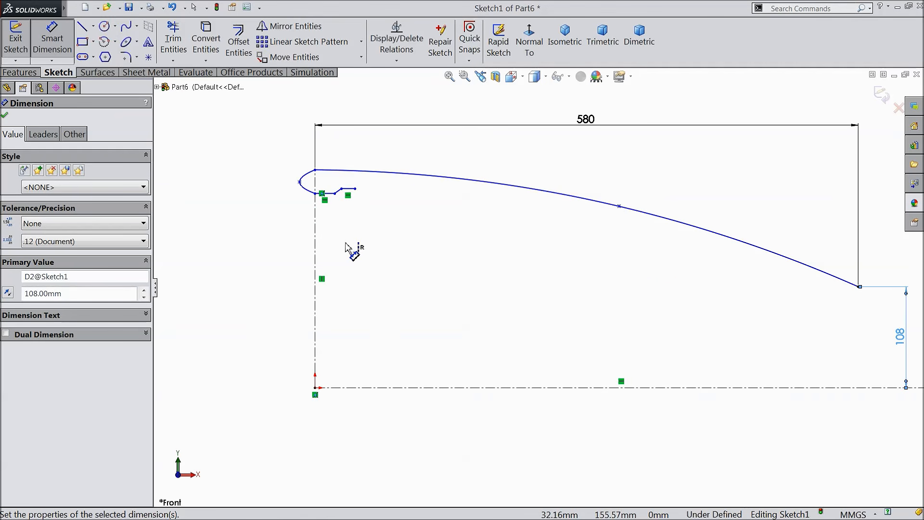
scroll(355, 250, "down", 1)
left_click(326, 193)
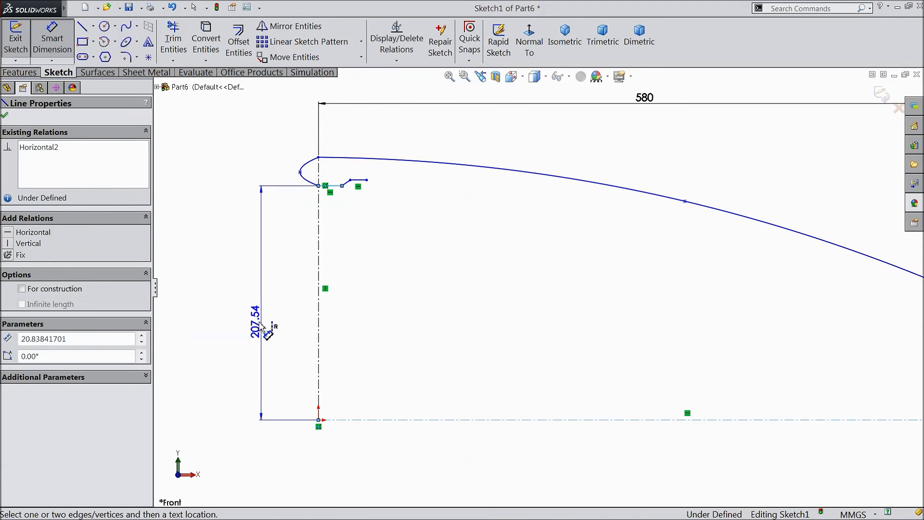
left_click(256, 322)
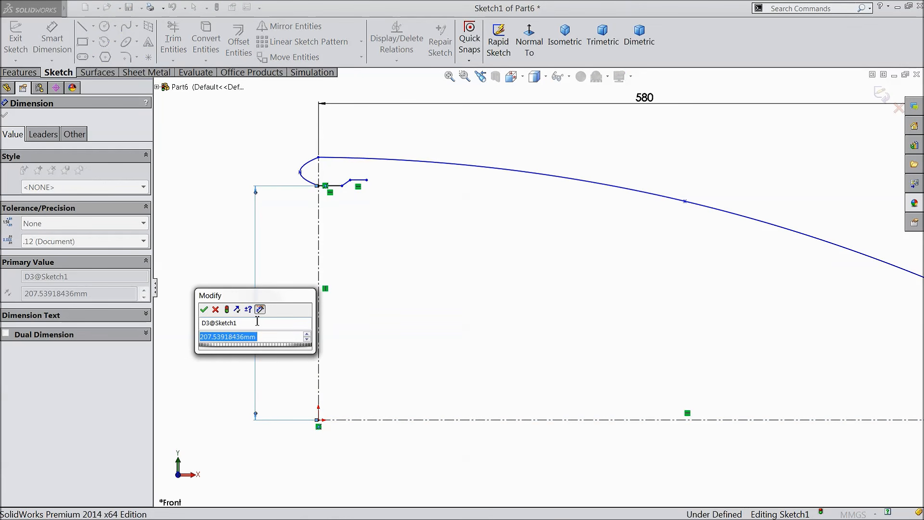
type("180")
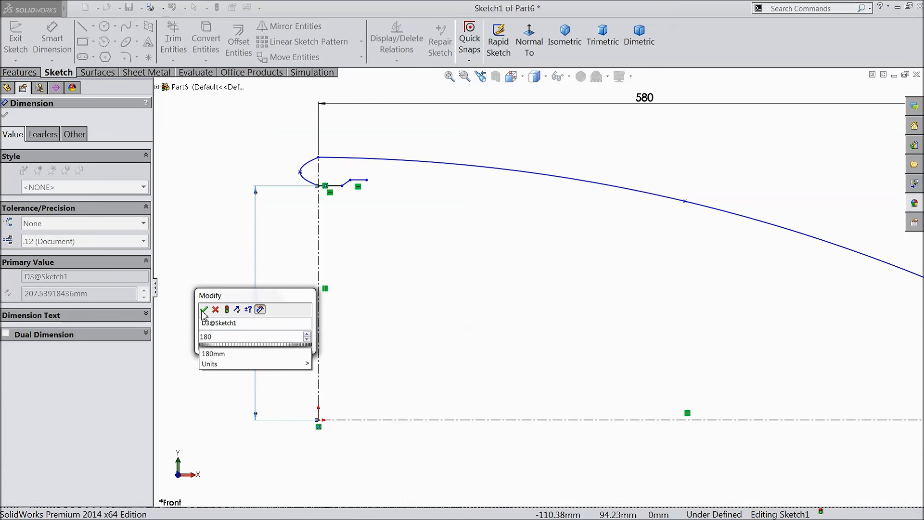
left_click(204, 309)
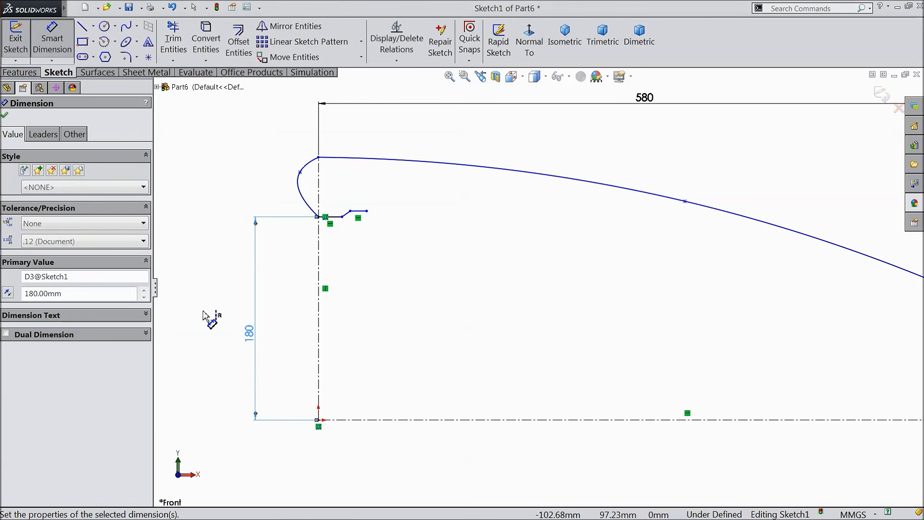
Step: Dimension the upper horizontal step line's height above the horizontal centerline as 190 mm, and end dimensioning
left_click(358, 212)
left_click(366, 419)
left_click(409, 305)
type("190")
left_click(357, 288)
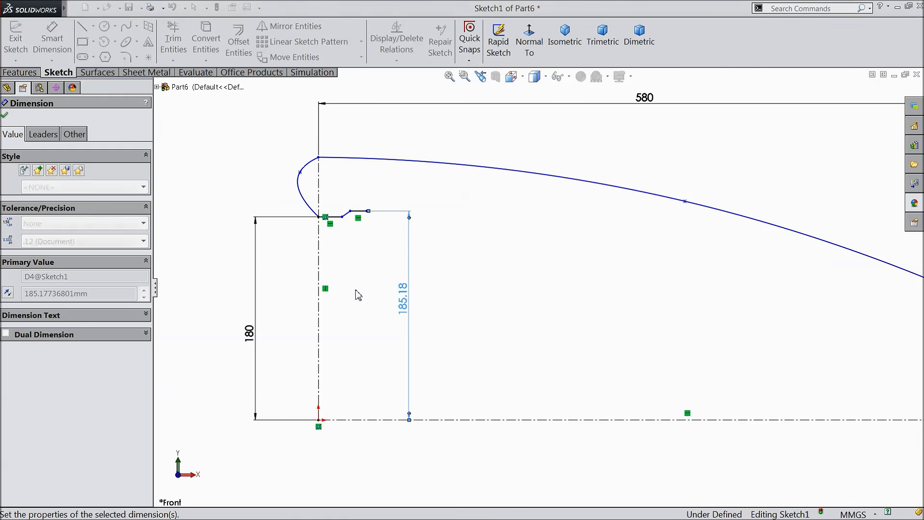
left_click(6, 115)
Step: Reshape the splines by moving their points, placing the long spline's middle point at about X 250 mm, Y 197 mm
scroll(391, 214, "up", 2)
scroll(390, 213, "down", 2)
left_click_drag(399, 207, 386, 263)
scroll(378, 225, "down", 3)
left_click_drag(413, 209, 414, 246)
scroll(253, 255, "up", 4)
mouse_move(633, 257)
left_mouse_down()
mouse_move(631, 284)
mouse_move(592, 261)
mouse_move(666, 275)
mouse_move(572, 265)
mouse_move(562, 255)
left_mouse_up()
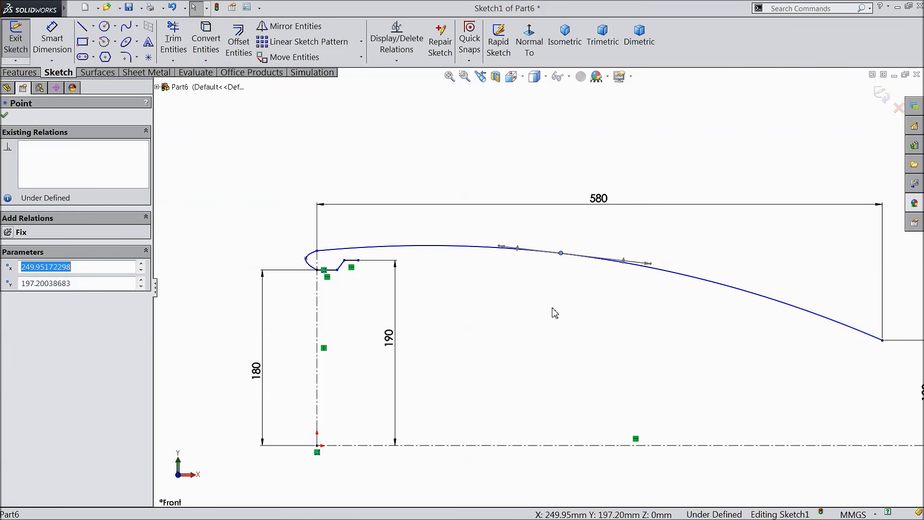
Step: Move the splines' shared start point up the vertical centerline to about 206.5 mm above the origin
scroll(557, 305, "up", 3)
scroll(659, 328, "down", 2)
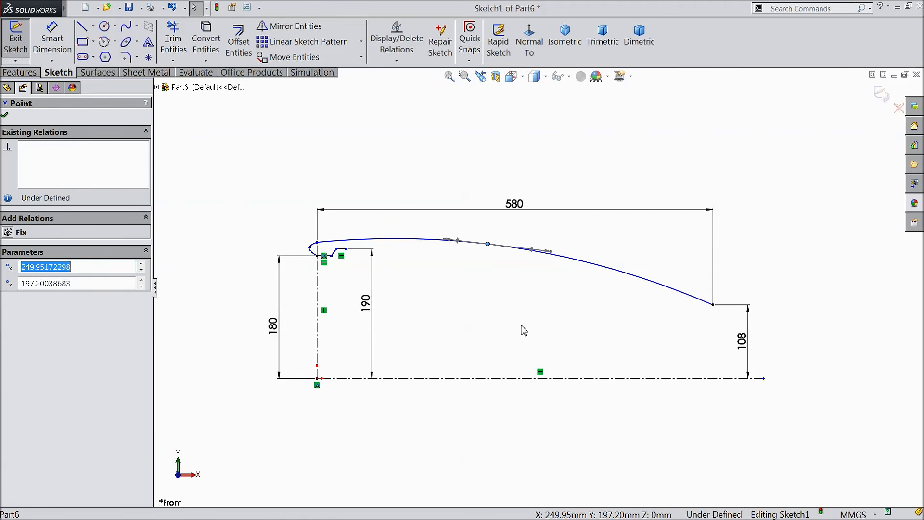
scroll(330, 270, "down", 2)
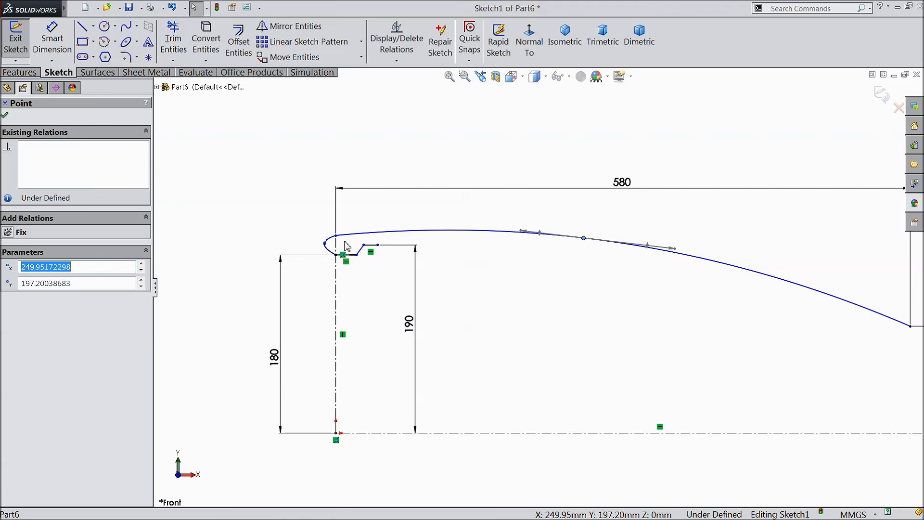
left_click(337, 235)
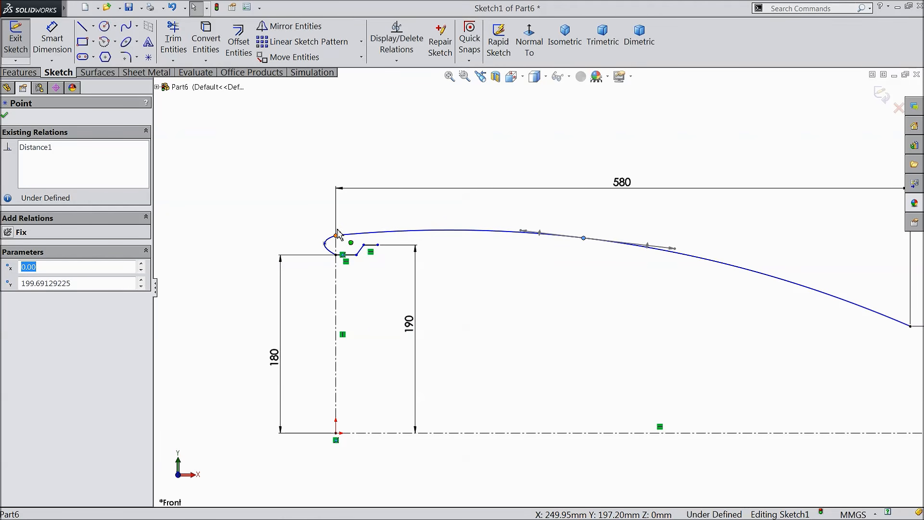
left_click_drag(337, 230, 342, 230)
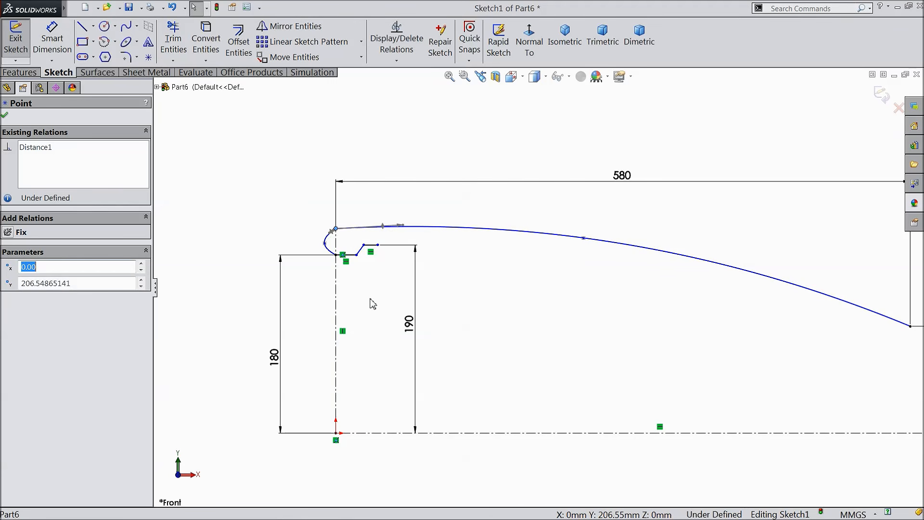
Step: Dimension the length of the lower horizontal step line as 25 mm
scroll(378, 309, "up", 2)
scroll(743, 312, "down", 2)
scroll(521, 321, "up", 1)
scroll(523, 326, "up", 1)
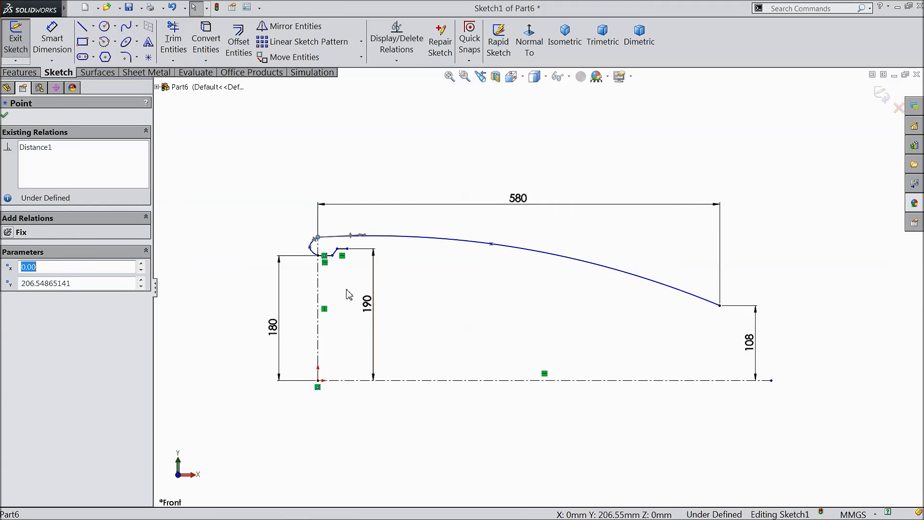
scroll(303, 291, "down", 2)
left_click(52, 38)
scroll(356, 248, "down", 3)
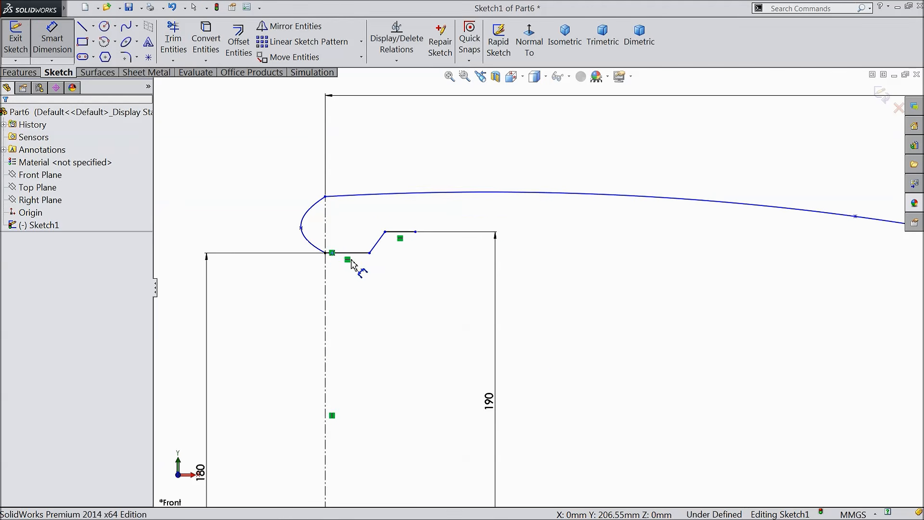
left_click(350, 258)
left_click(352, 285)
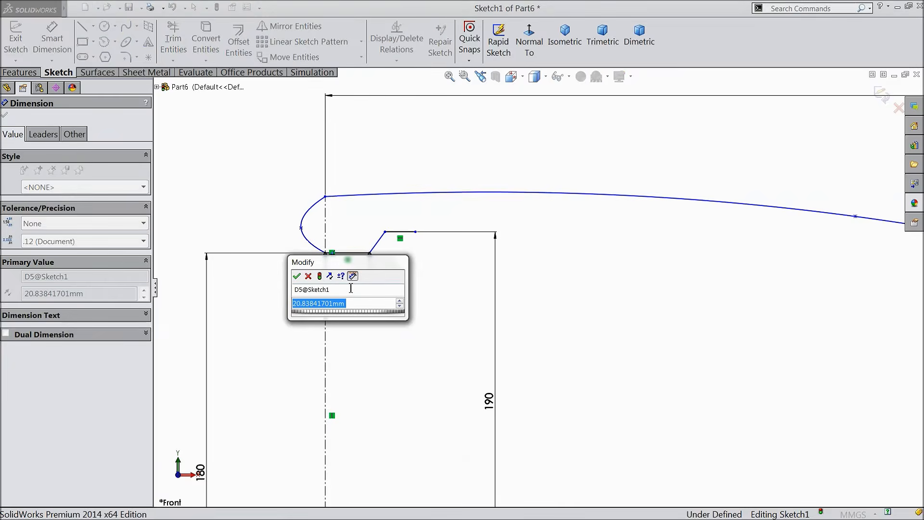
type("25")
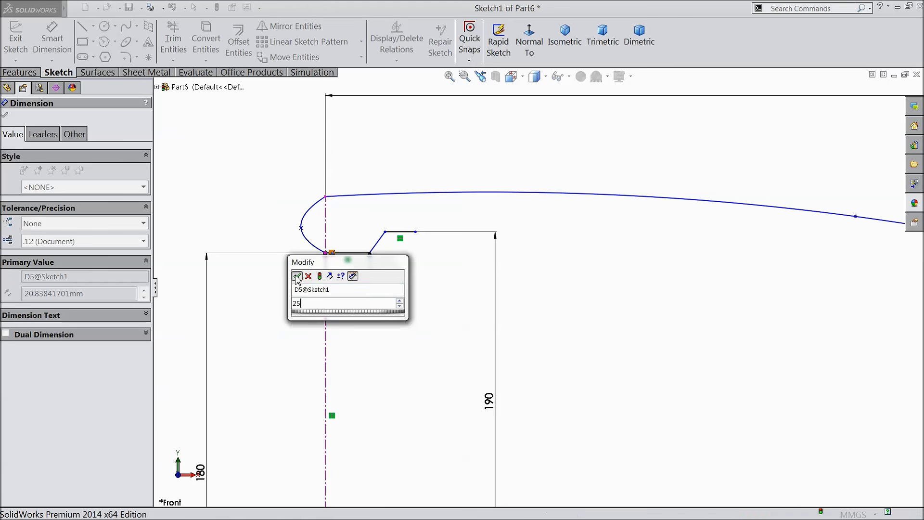
left_click(296, 276)
Step: Dimension the length of the upper horizontal step line as 25 mm and end dimensioning
left_click(407, 232)
left_click(409, 219)
type("25")
left_click(356, 209)
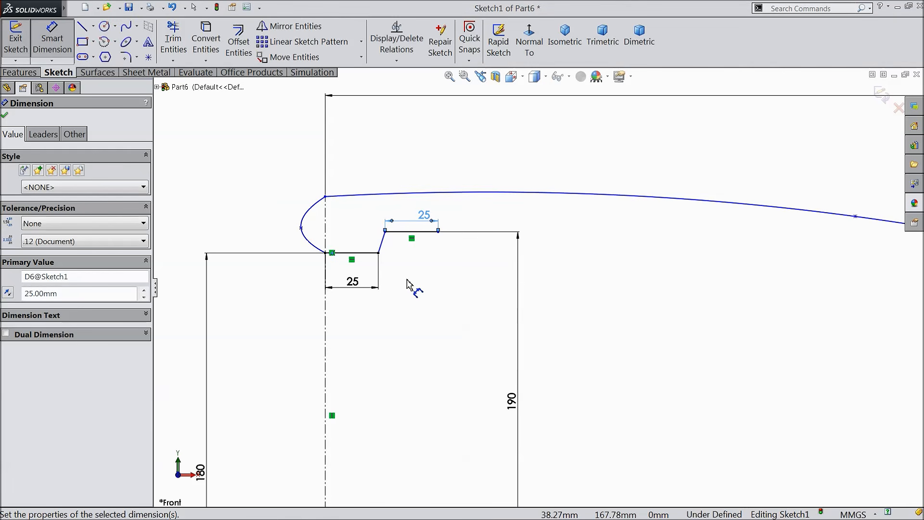
scroll(375, 241, "up", 5)
scroll(670, 326, "down", 3)
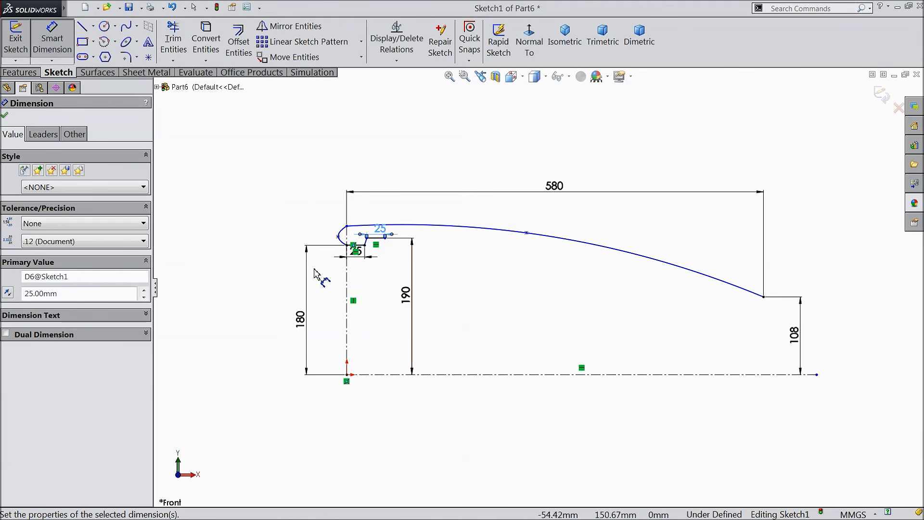
left_click(6, 116)
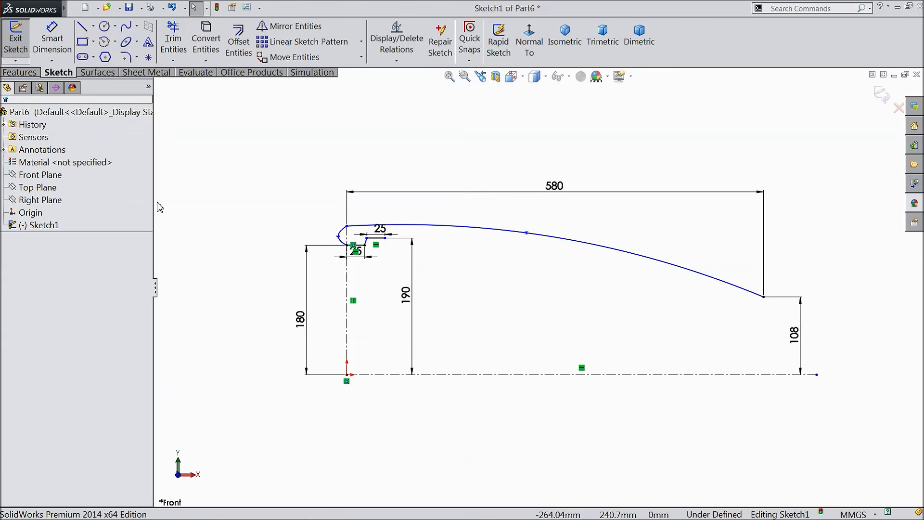
Step: Move the splines' shared start point along the vertical centerline to about 211 mm above the origin
scroll(356, 236, "down", 3)
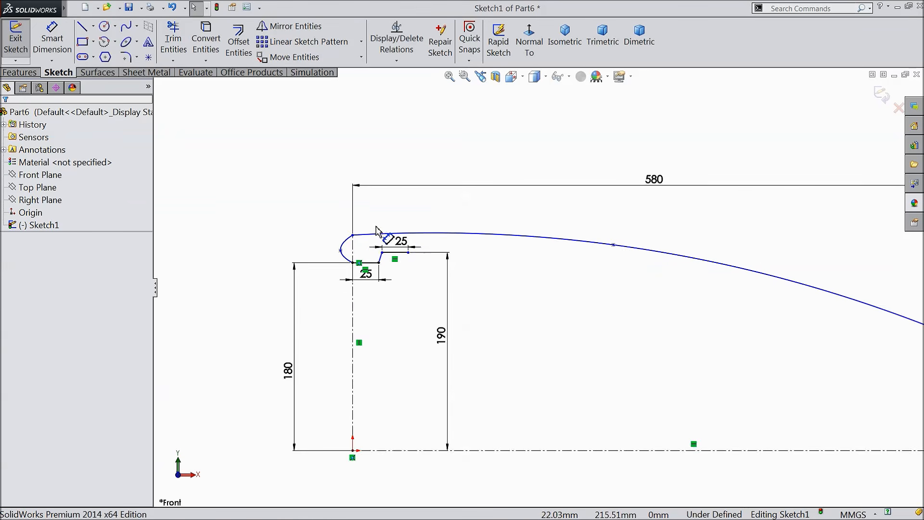
left_click(356, 240)
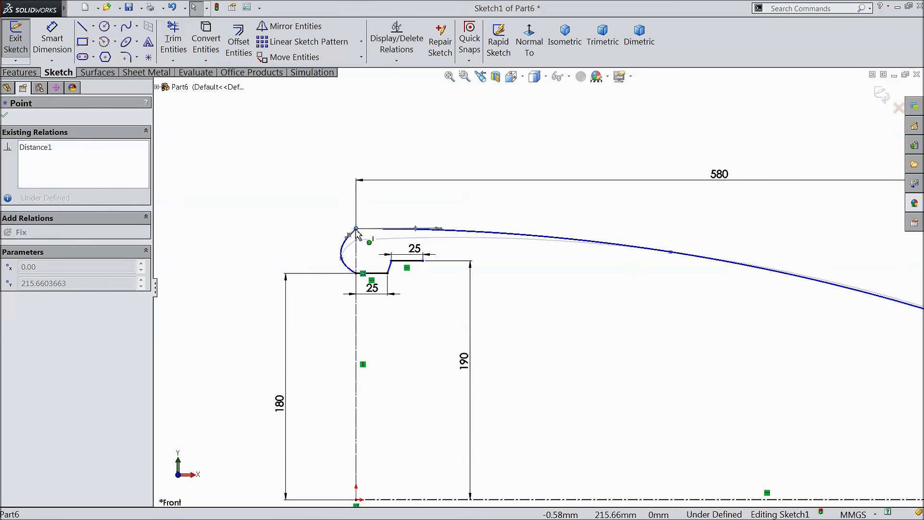
left_click_drag(356, 235, 356, 236)
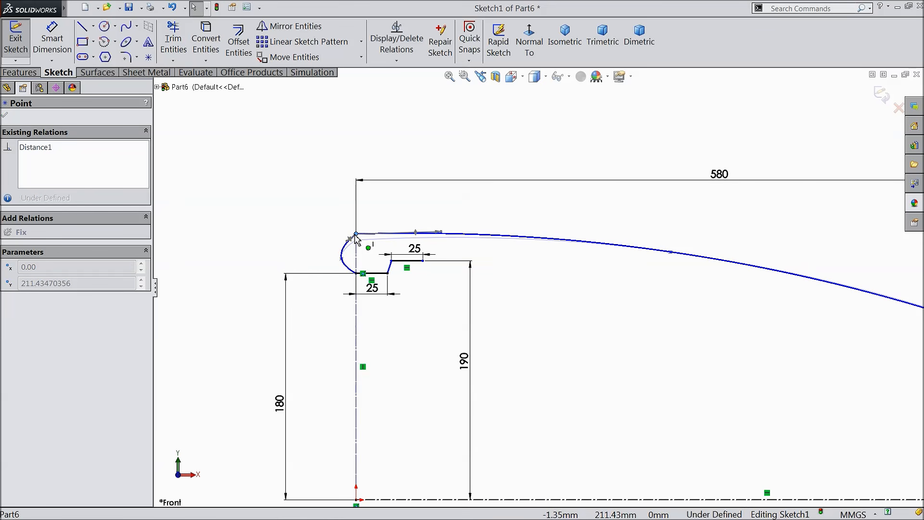
scroll(337, 279, "up", 4)
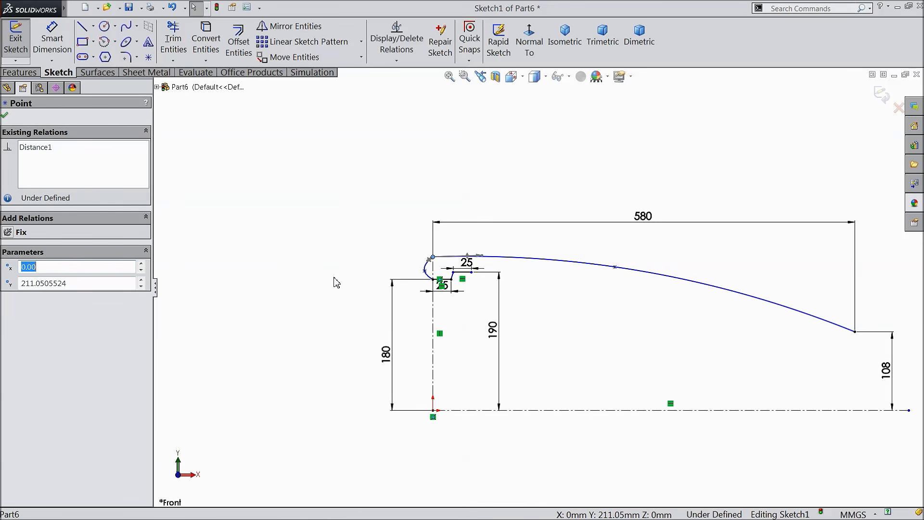
Step: Revolve the open spline profile as a surface through 360 degrees about the horizontal centerline
left_click(4, 117)
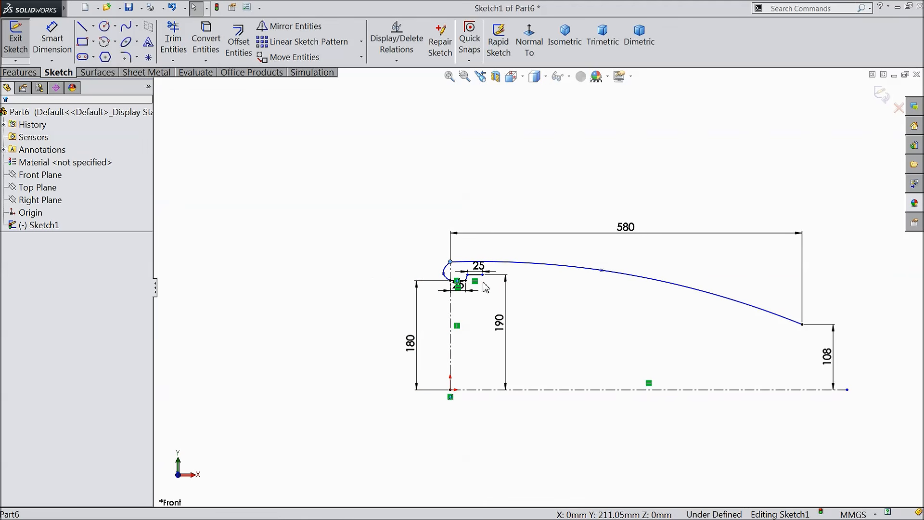
scroll(485, 287, "down", 3)
scroll(453, 280, "up", 2)
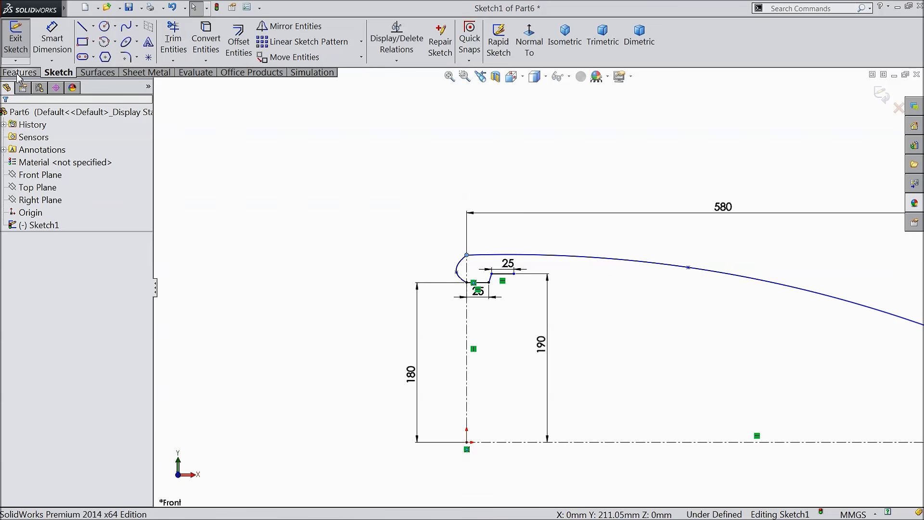
left_click(96, 72)
left_click(63, 47)
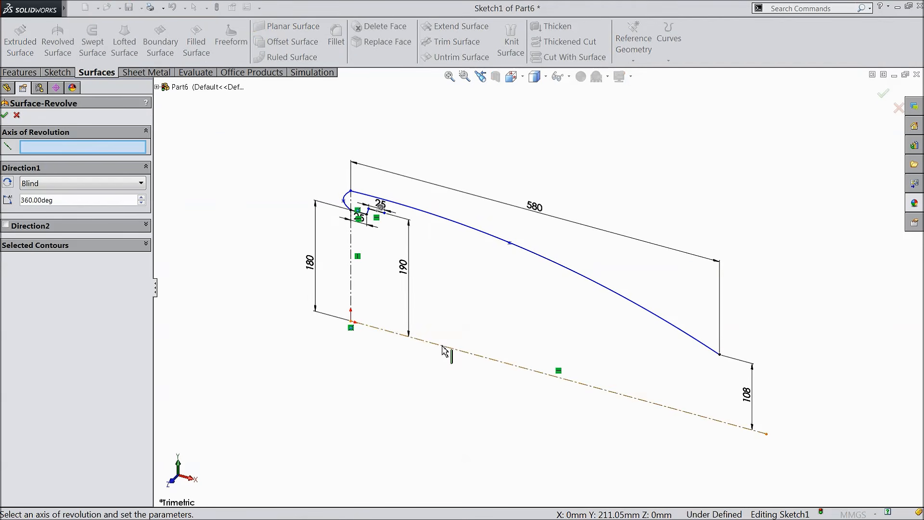
left_click(443, 350)
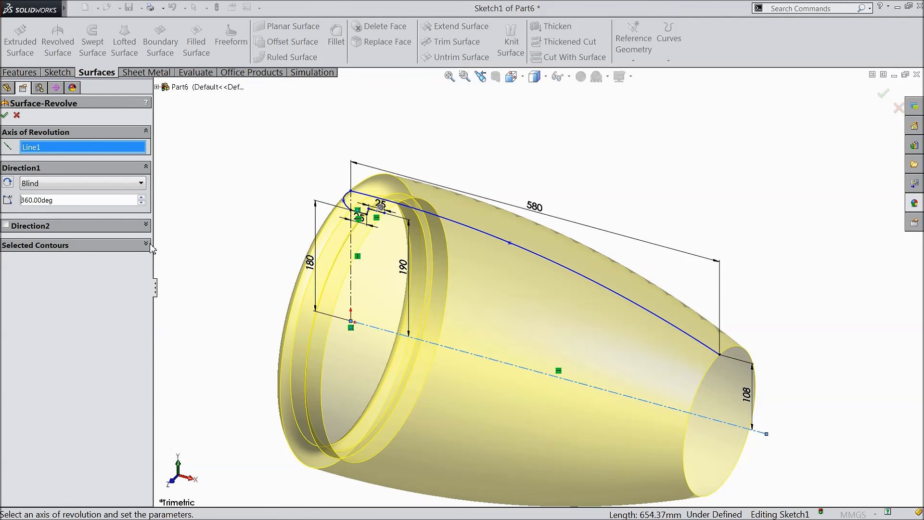
left_click(4, 115)
Step: Thicken the revolved surface by 5 mm
middle_click_drag(221, 206, 233, 260)
left_click(550, 27)
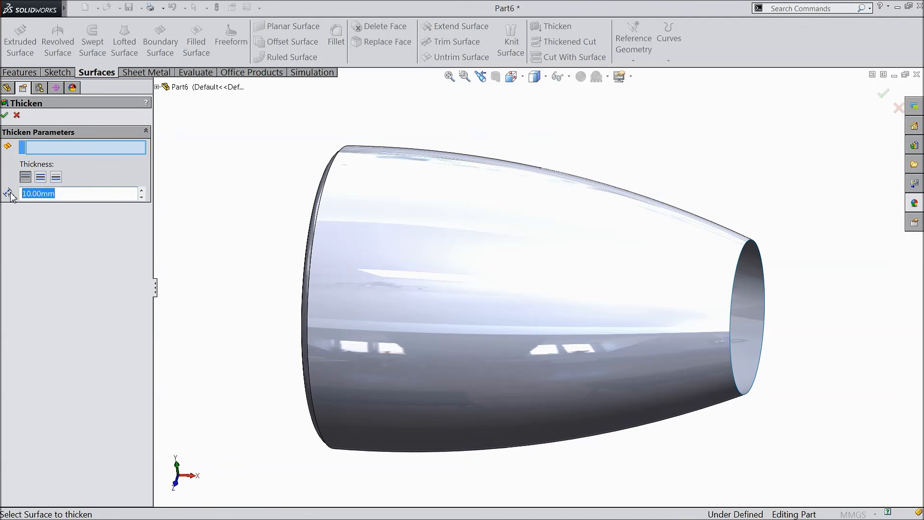
left_click(364, 197)
mouse_move(392, 241)
middle_mouse_down()
mouse_move(427, 241)
mouse_move(375, 244)
middle_mouse_up()
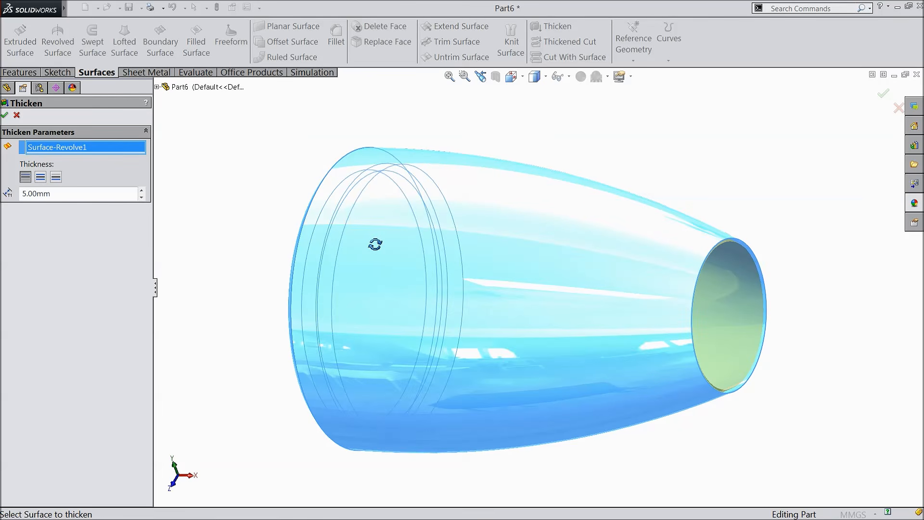
left_click(5, 116)
Step: Colour the whole part white (RGB 255, 255, 255)
middle_click_drag(598, 284, 611, 307)
scroll(553, 288, "up", 2)
middle_click_drag(554, 288, 570, 310)
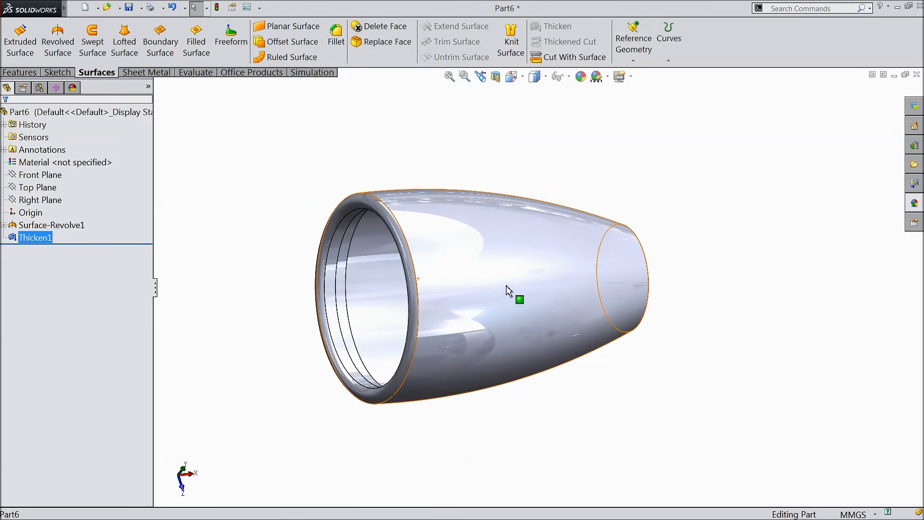
scroll(488, 271, "down", 3)
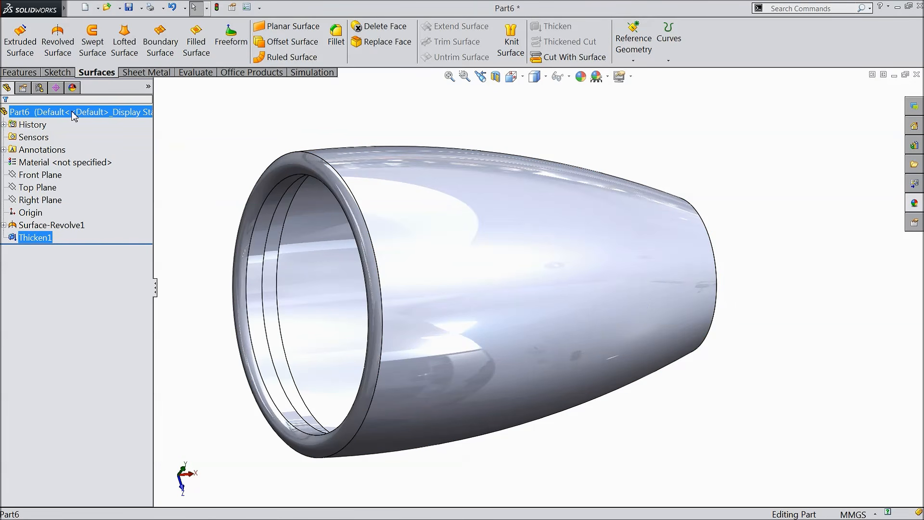
left_click(582, 76)
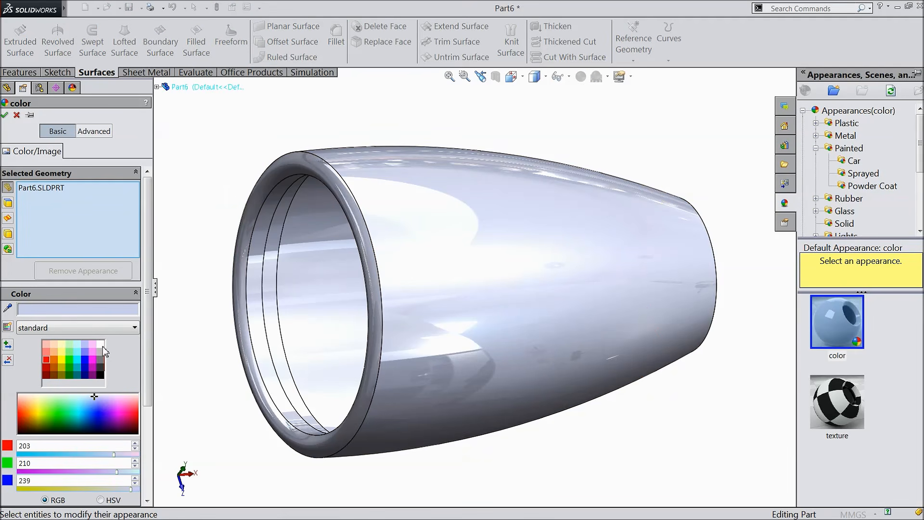
left_click(100, 344)
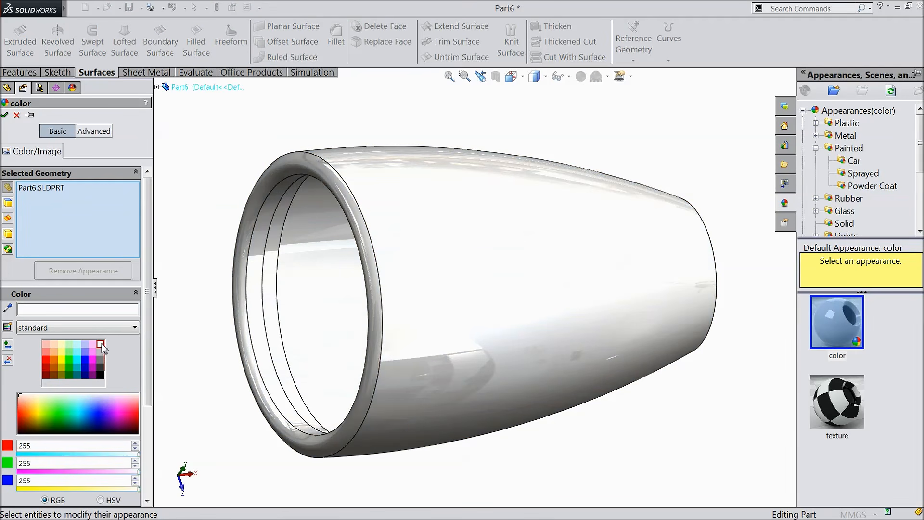
left_click(5, 115)
middle_click_drag(248, 140, 255, 163)
key("f")
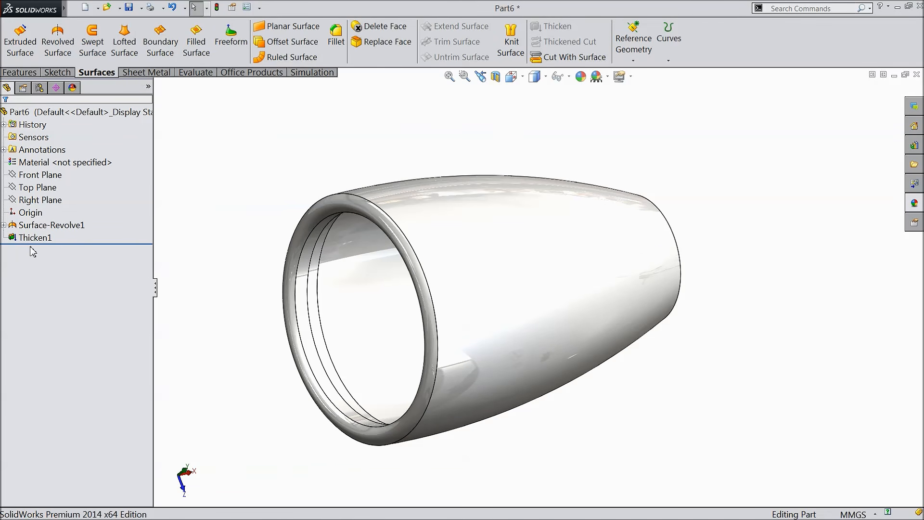
left_click(31, 188)
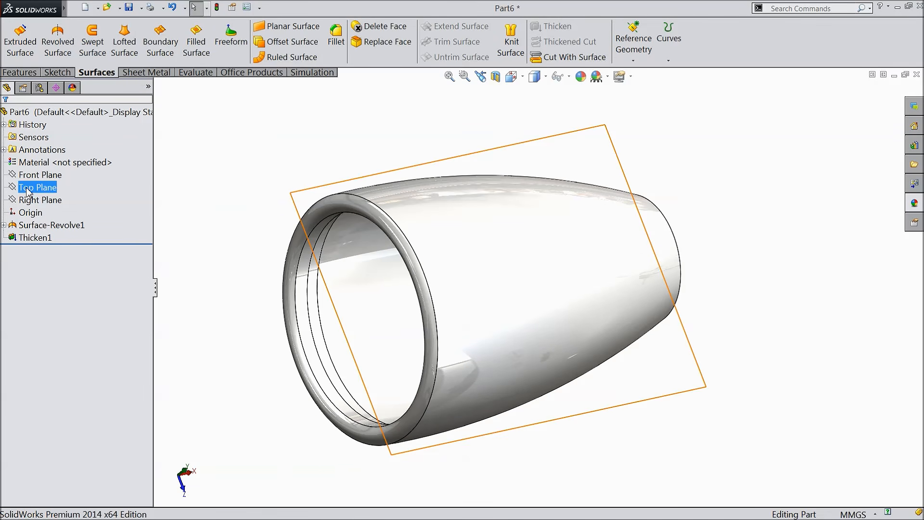
left_click(32, 176)
left_click(264, 154)
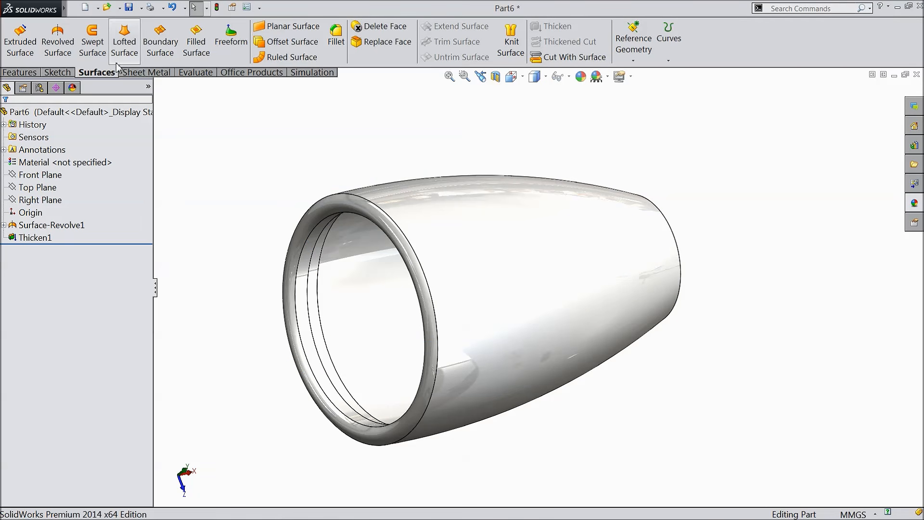
Step: Create a reference plane parallel to the Front Plane at an offset of 250 mm
left_click(20, 72)
left_click(674, 36)
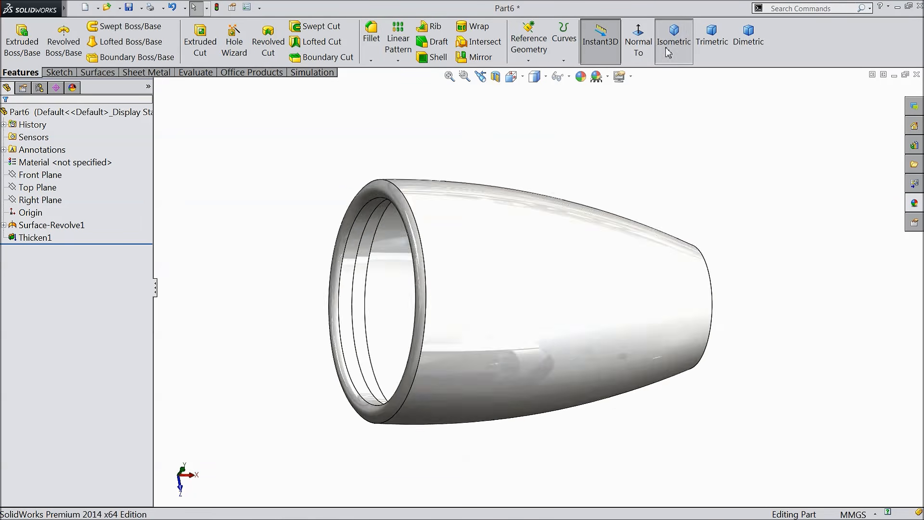
left_click(40, 175)
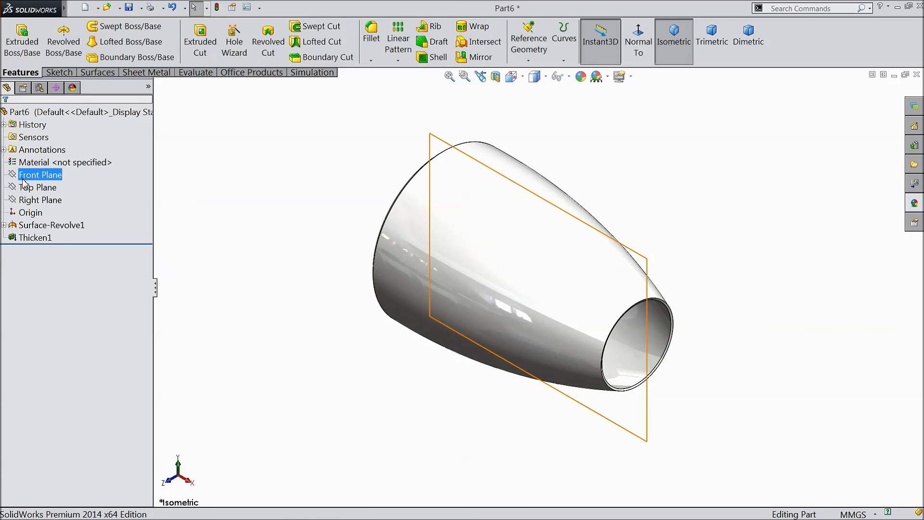
mouse_move(223, 200)
middle_mouse_down()
mouse_move(190, 203)
mouse_move(219, 192)
middle_mouse_up()
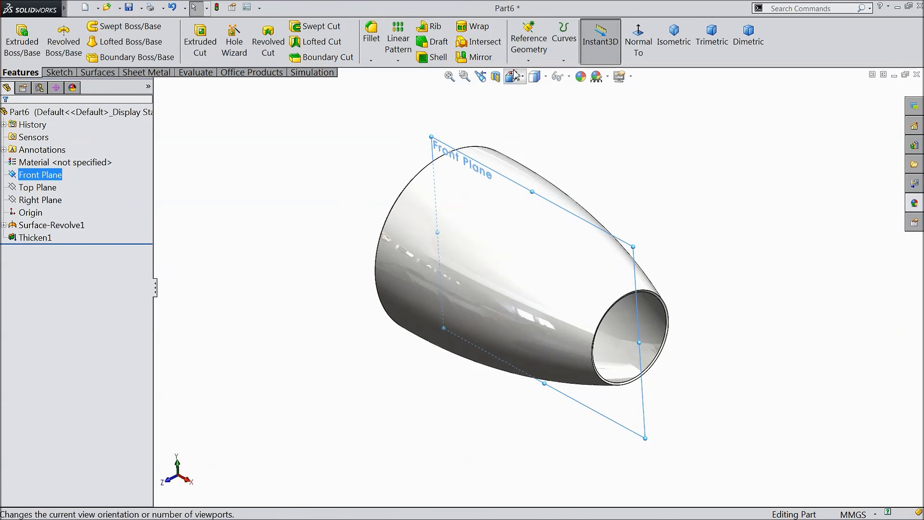
left_click(529, 62)
left_click(536, 73)
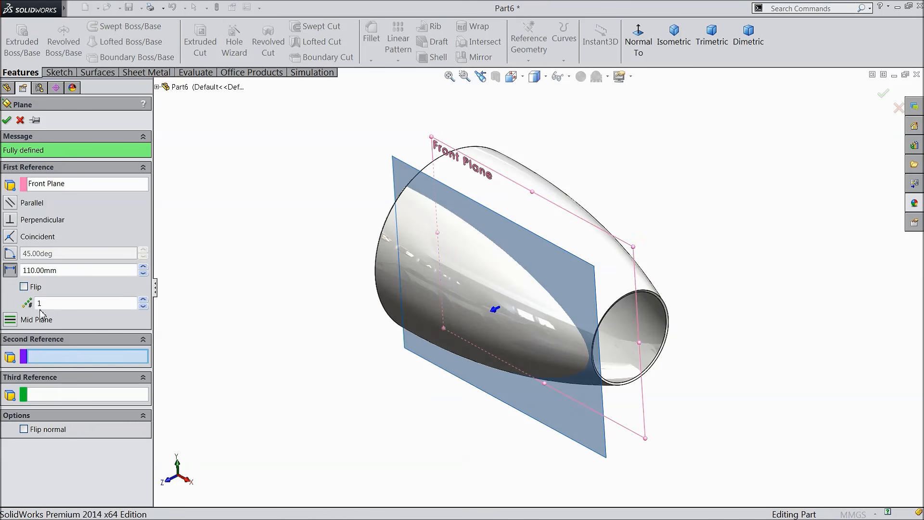
left_click(10, 271)
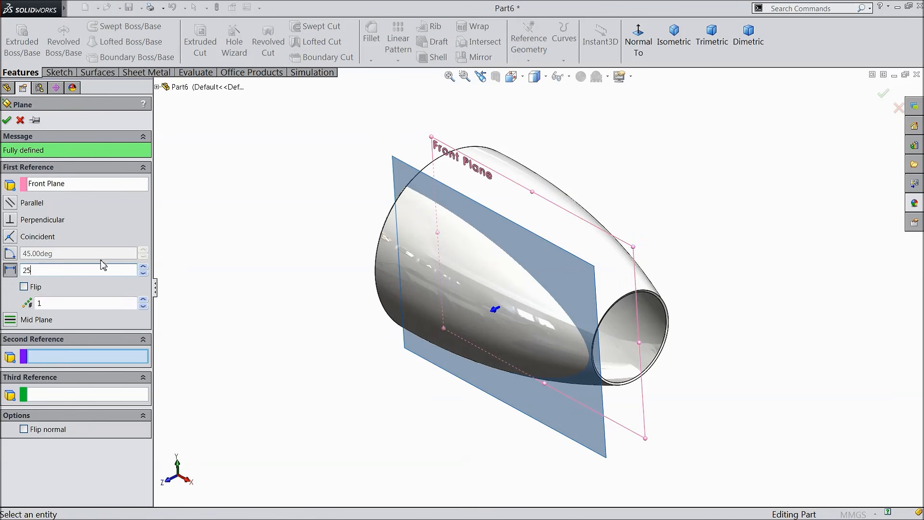
type("250")
key("Return")
mouse_move(227, 251)
middle_mouse_down()
mouse_move(196, 264)
mouse_move(226, 255)
middle_mouse_up()
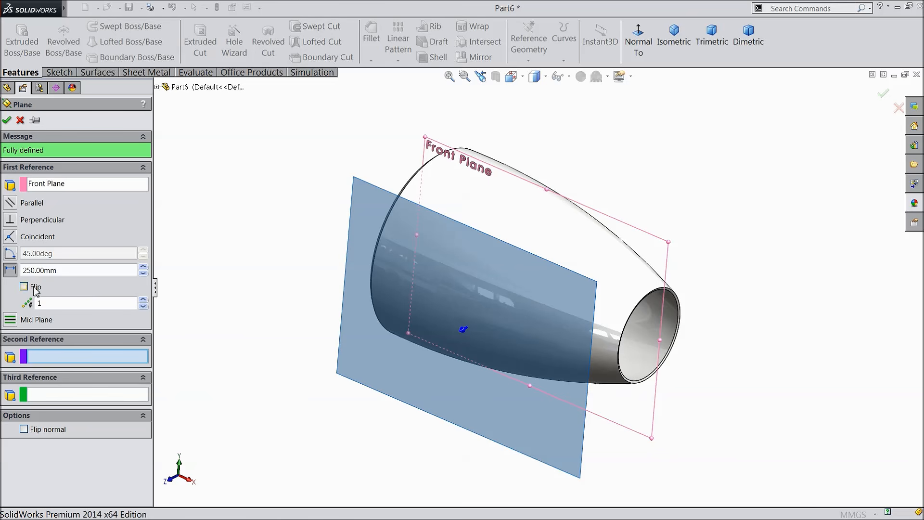
left_click(7, 120)
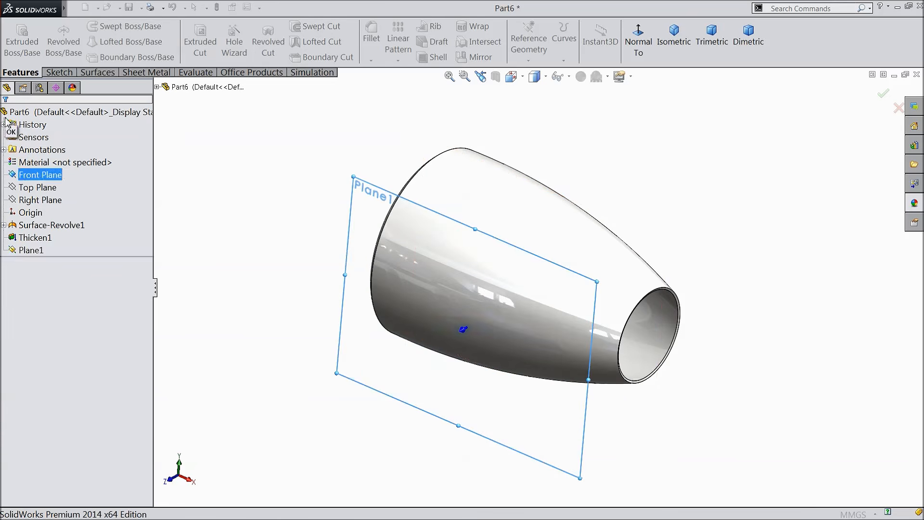
Step: Start a sketch on the new offset plane and draw a horizontal centerline about 400 mm long just above the origin
left_click(59, 72)
left_click(16, 39)
left_click(529, 44)
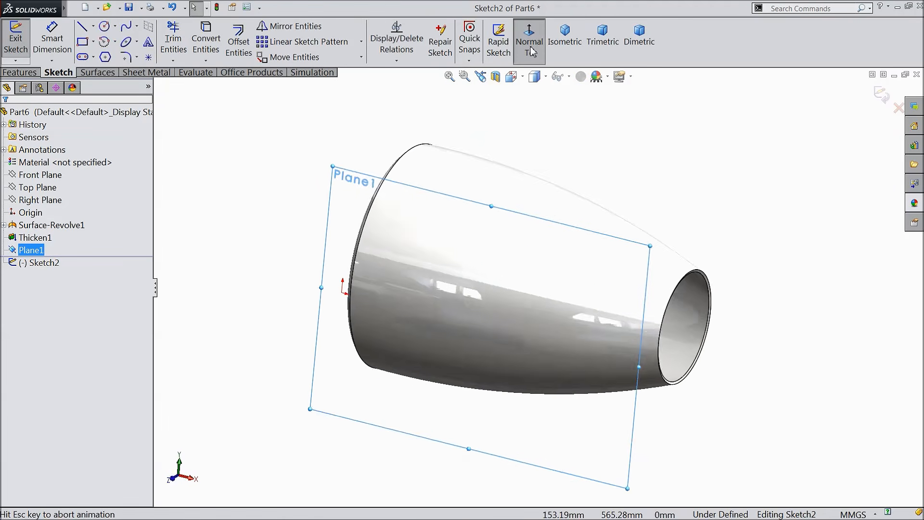
left_click(93, 26)
left_click(103, 53)
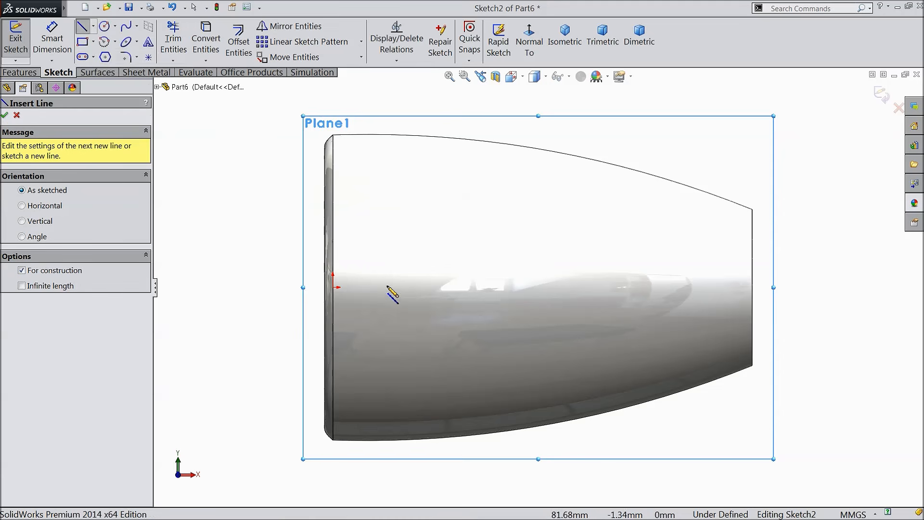
left_click(353, 263)
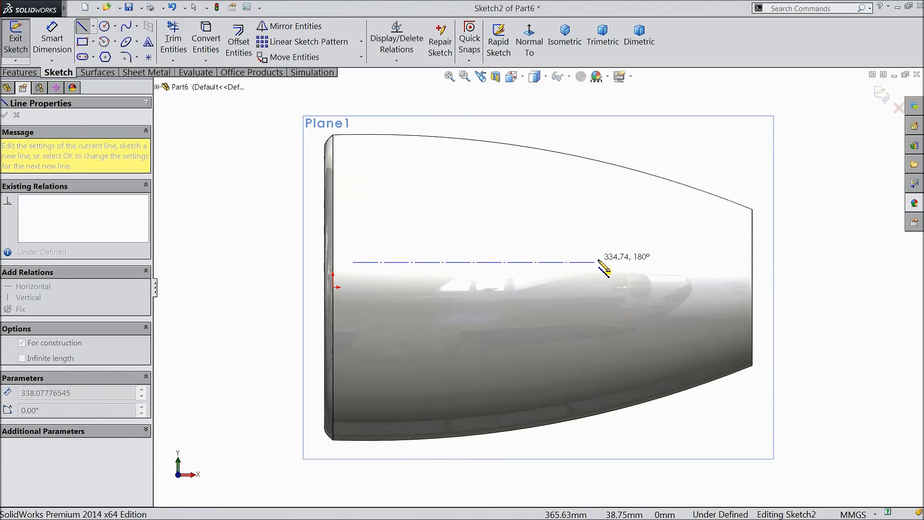
left_click(643, 263)
right_click(643, 263)
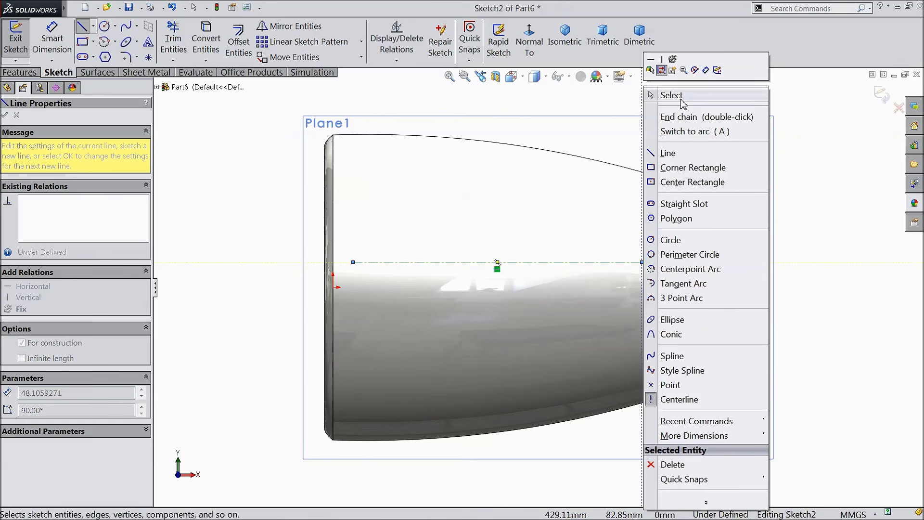
left_click(661, 94)
Step: Draw a second horizontal centerline about 88 mm below the origin, aligned with the ends of the first
left_click(93, 27)
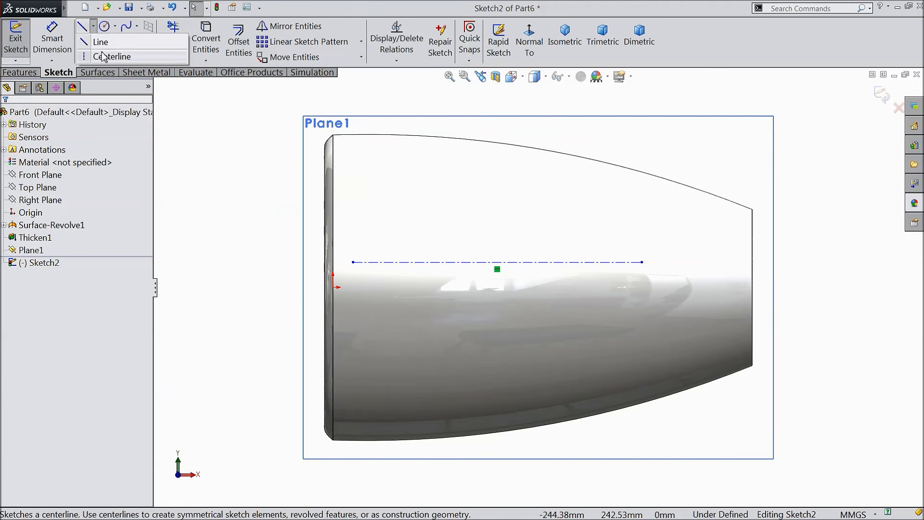
left_click(104, 53)
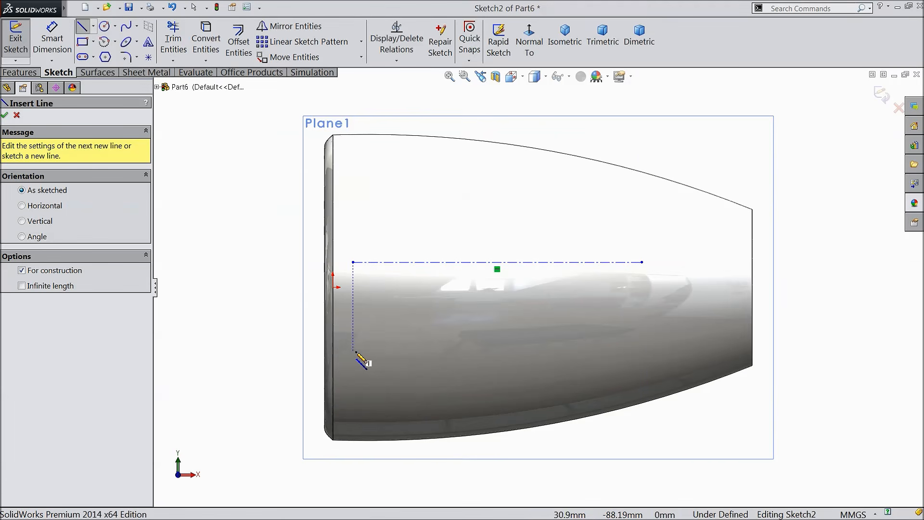
left_click(354, 351)
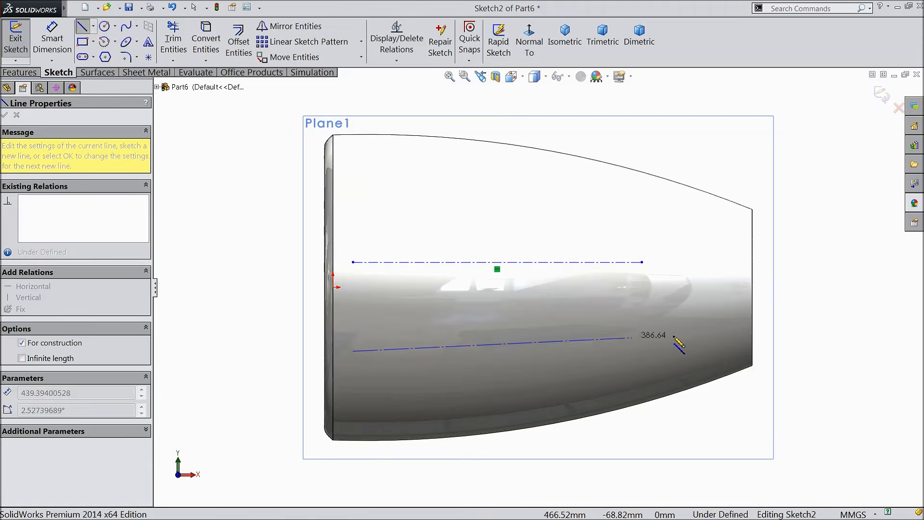
left_click(644, 351)
right_click(643, 351)
left_click(664, 94)
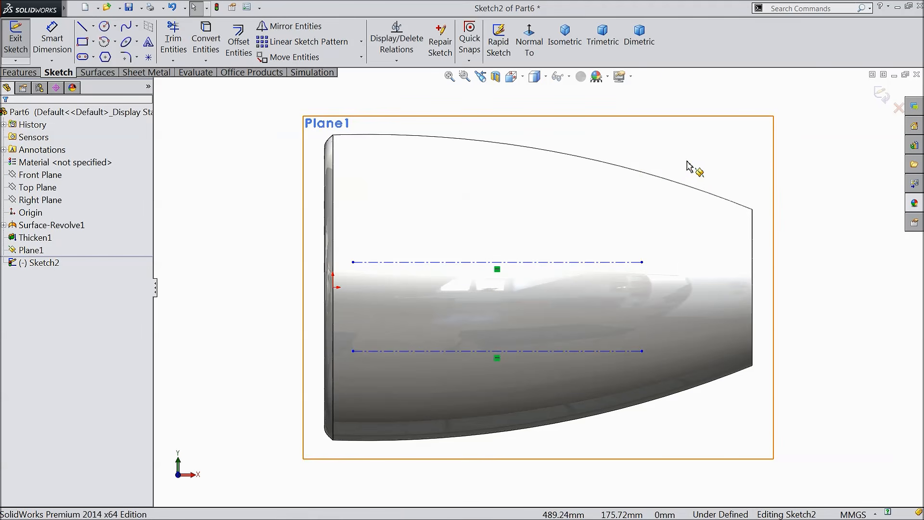
Step: Add the sketch text SINGAPORE along the upper centerline in bold Century Gothic, 50 mm high
left_click(148, 42)
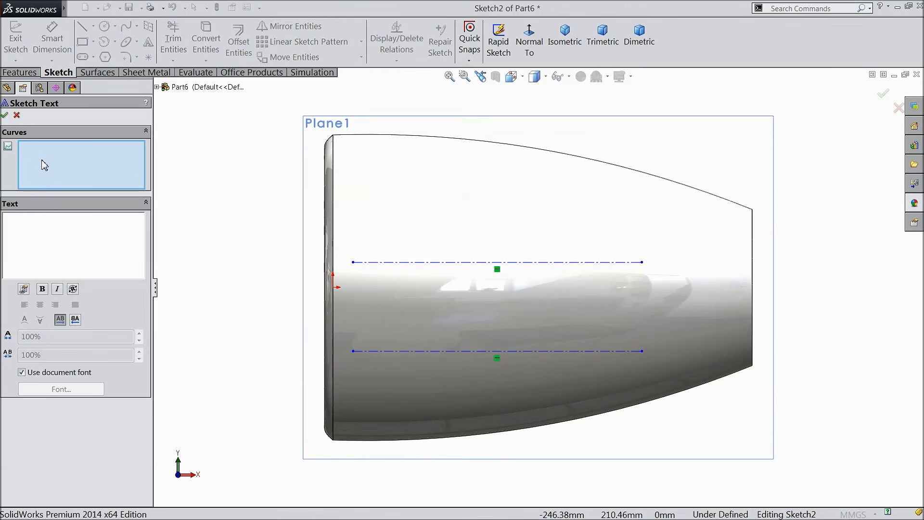
left_click(362, 261)
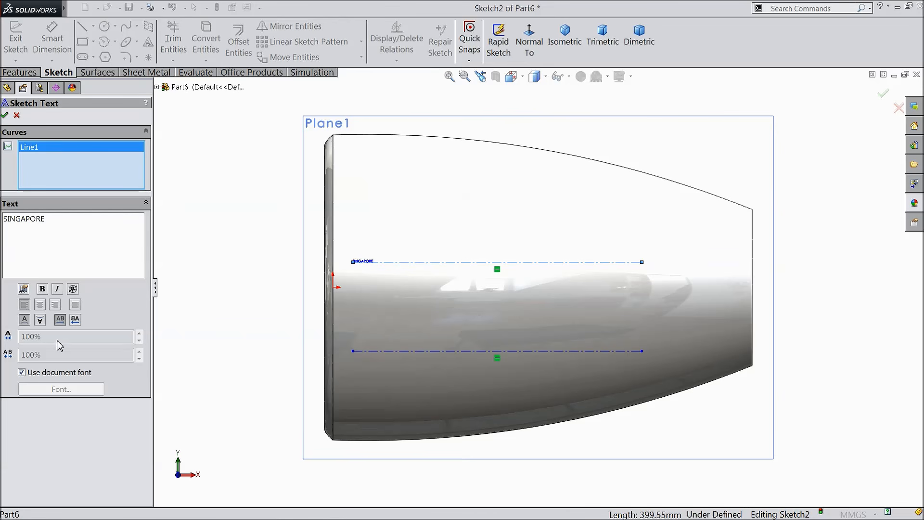
left_click(22, 373)
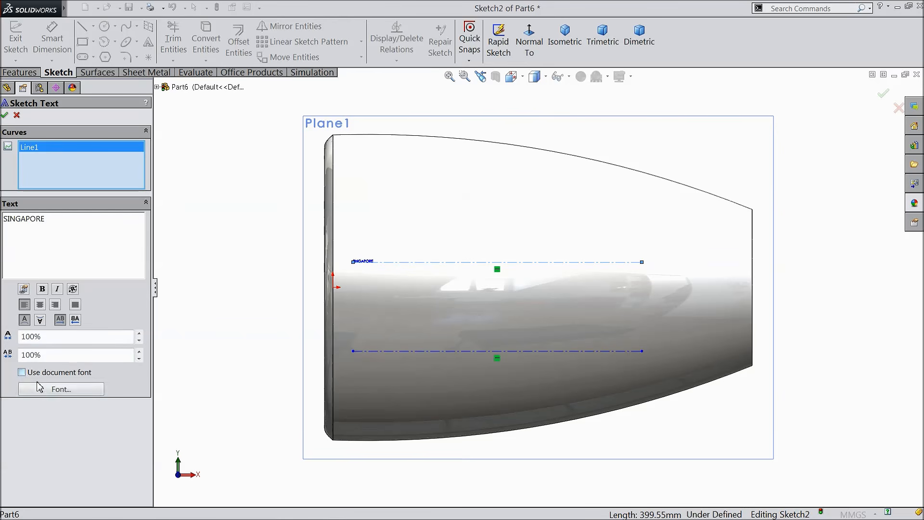
left_click(58, 391)
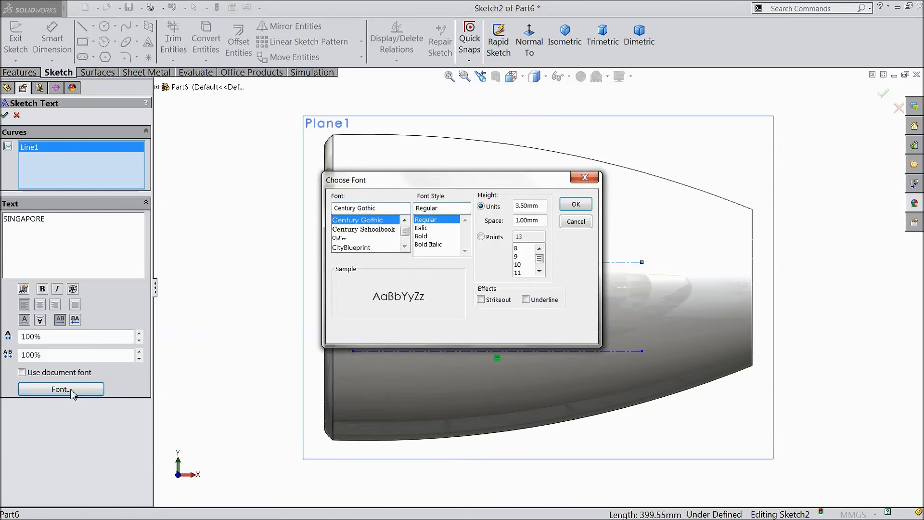
left_click(422, 236)
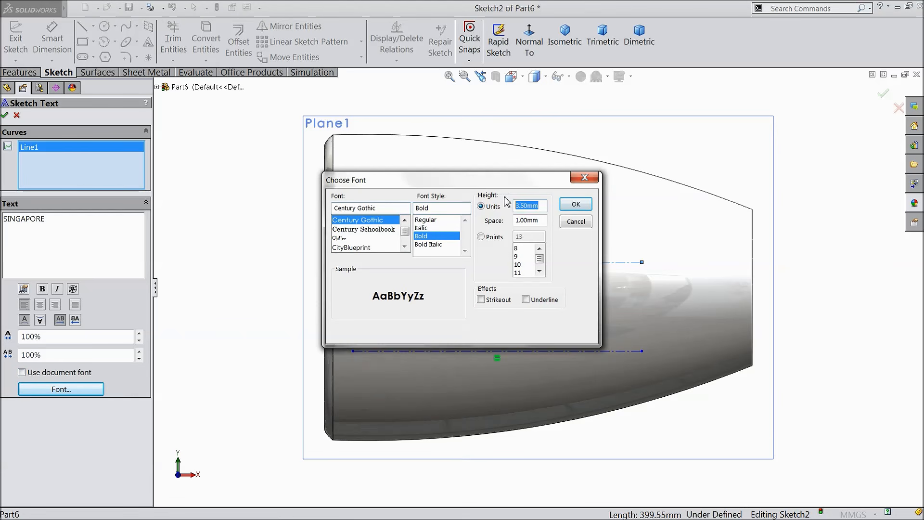
left_click(531, 204)
type("50")
left_click(575, 204)
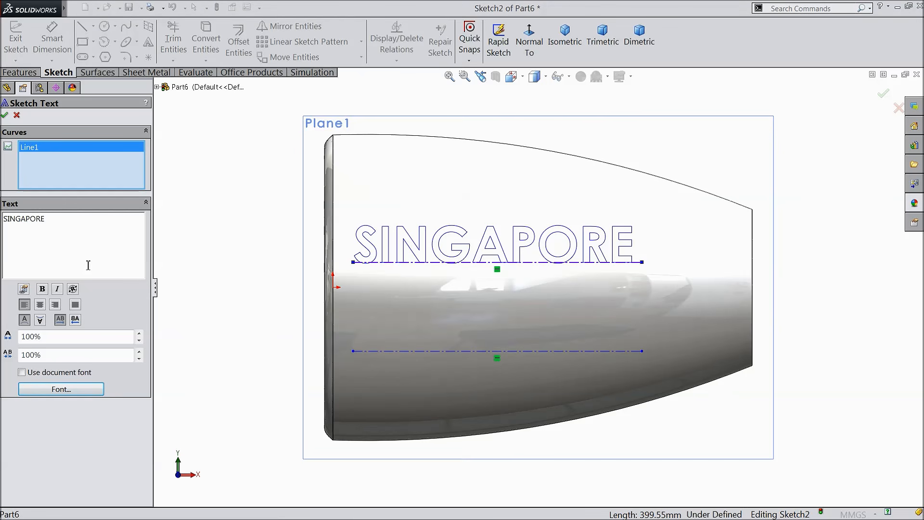
left_click(5, 116)
Step: Move the lower centerline up to about 43 mm below the origin
left_click_drag(354, 351, 357, 318)
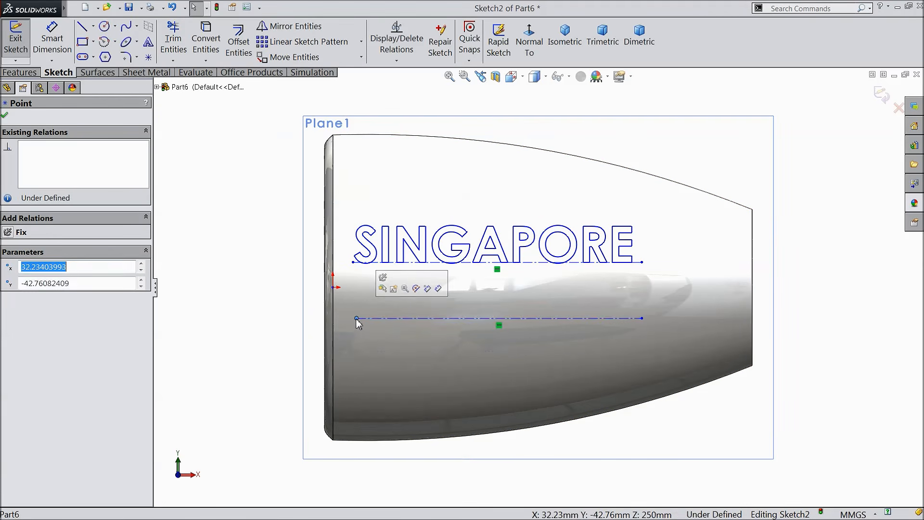
Step: Add the sketch text AIRLINES along the lower centerline in bold Century Gothic, at the same height as SINGAPORE
left_click(371, 318)
left_click(149, 42)
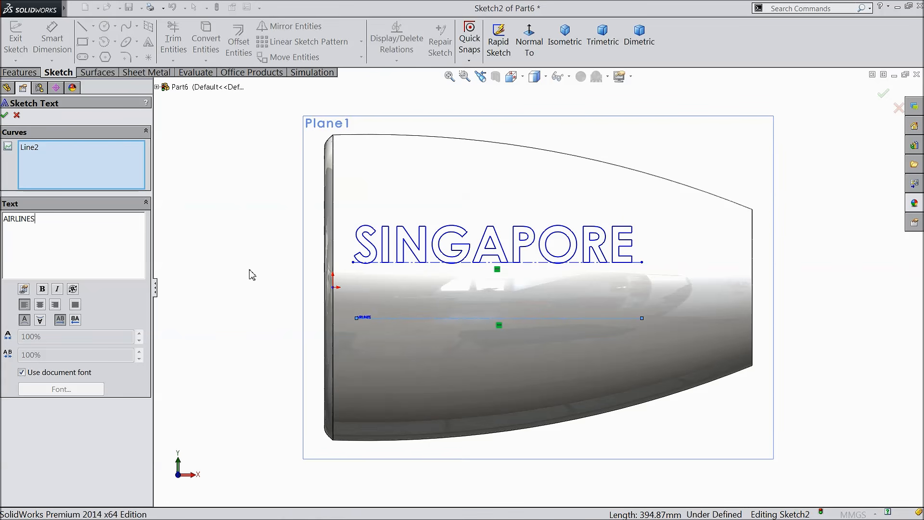
left_click(22, 372)
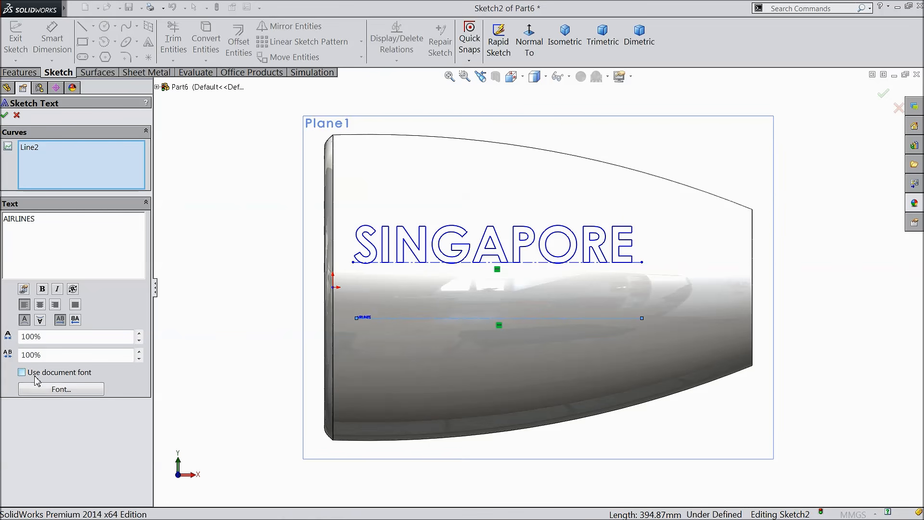
left_click(47, 392)
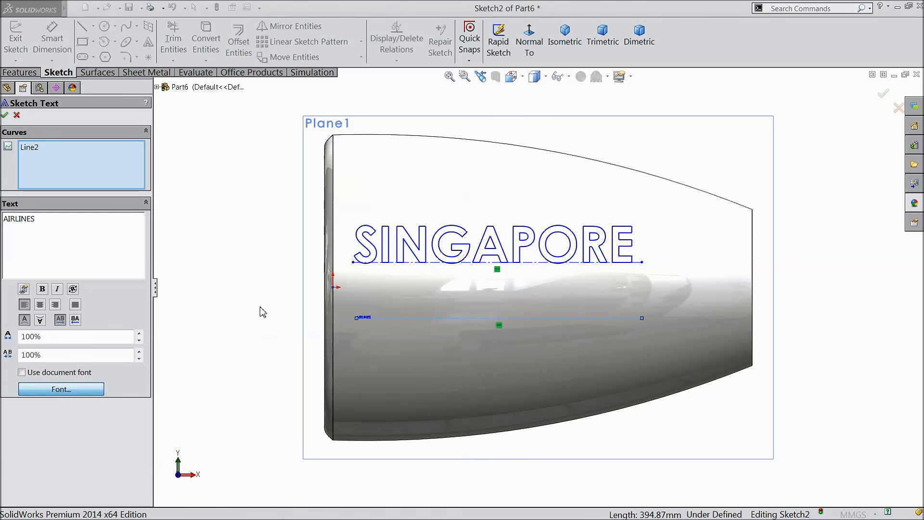
left_click(425, 236)
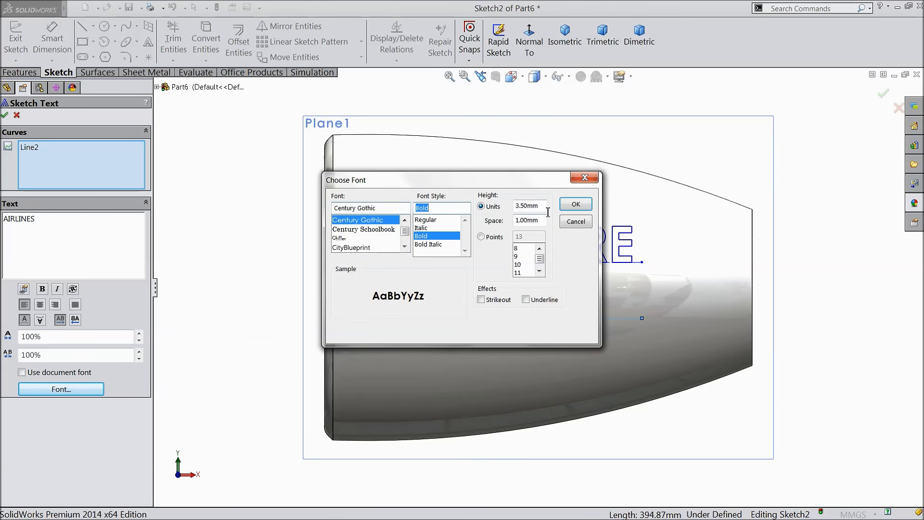
left_click_drag(548, 212, 504, 202)
left_click(577, 205)
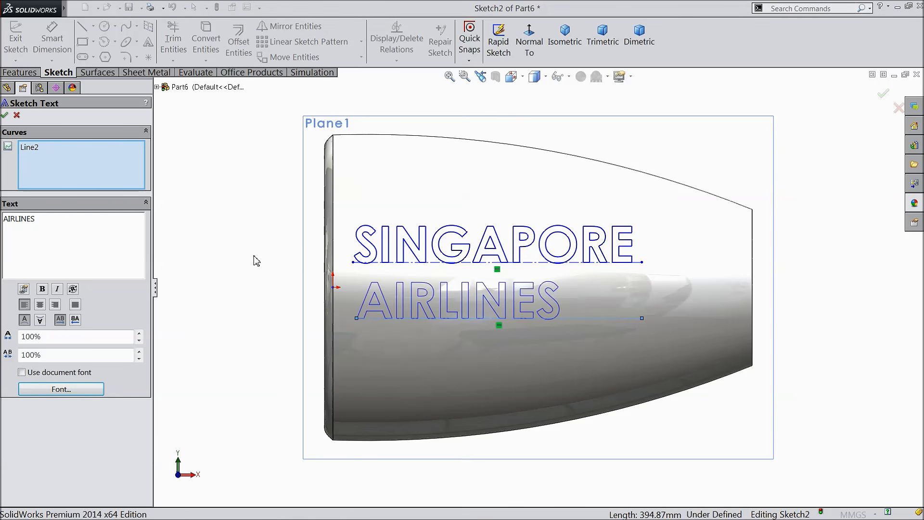
left_click(5, 115)
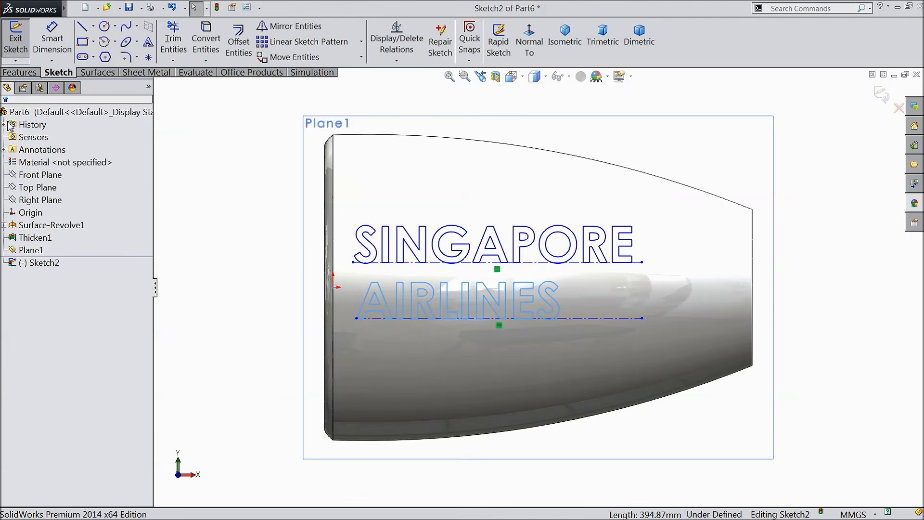
Step: Draw a third horizontal centerline about 395 mm long, about 38 mm below the AIRLINES baseline and aligned with its ends
left_click(93, 26)
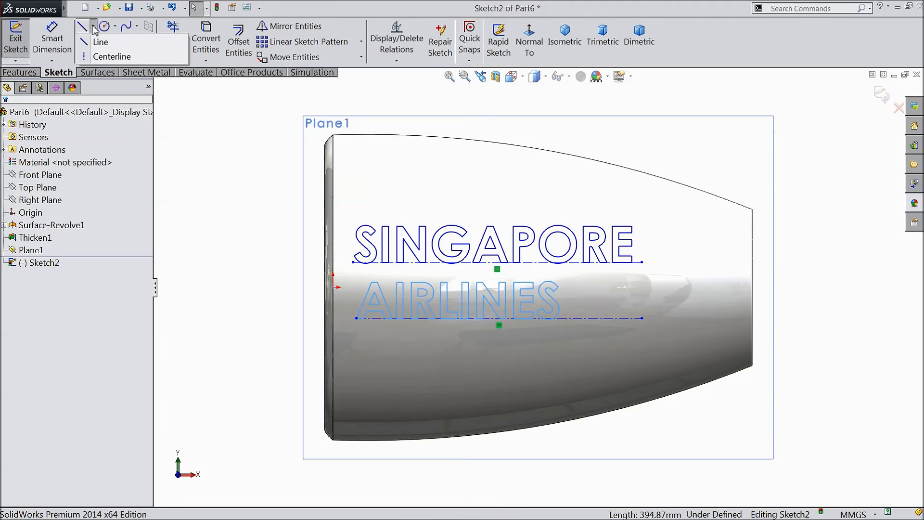
left_click(99, 57)
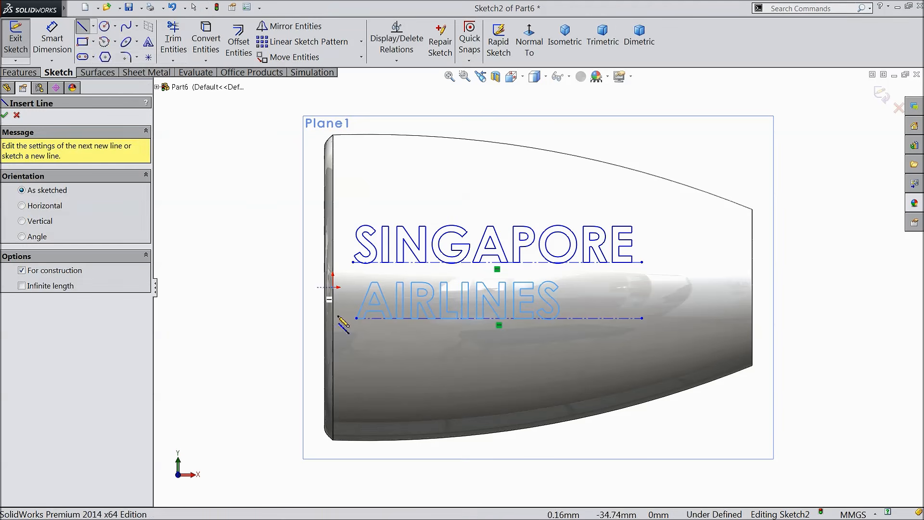
left_click(357, 346)
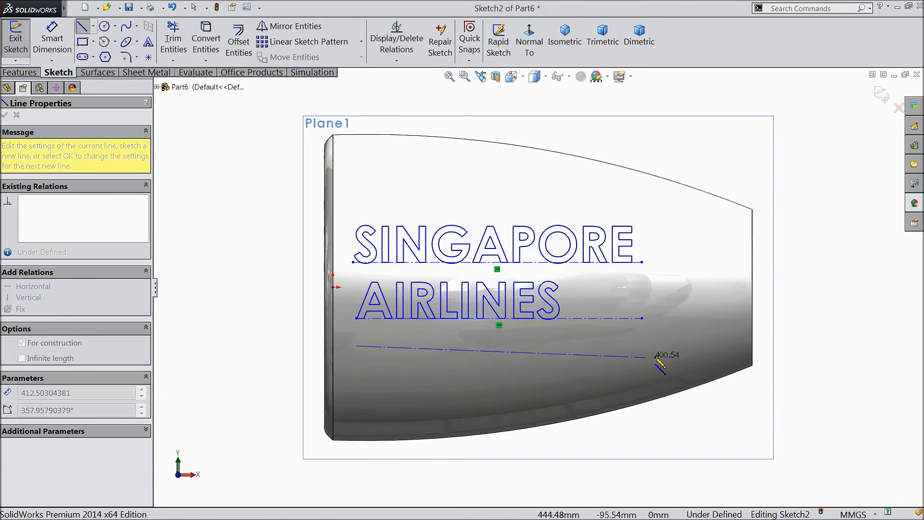
left_click(643, 346)
right_click(653, 346)
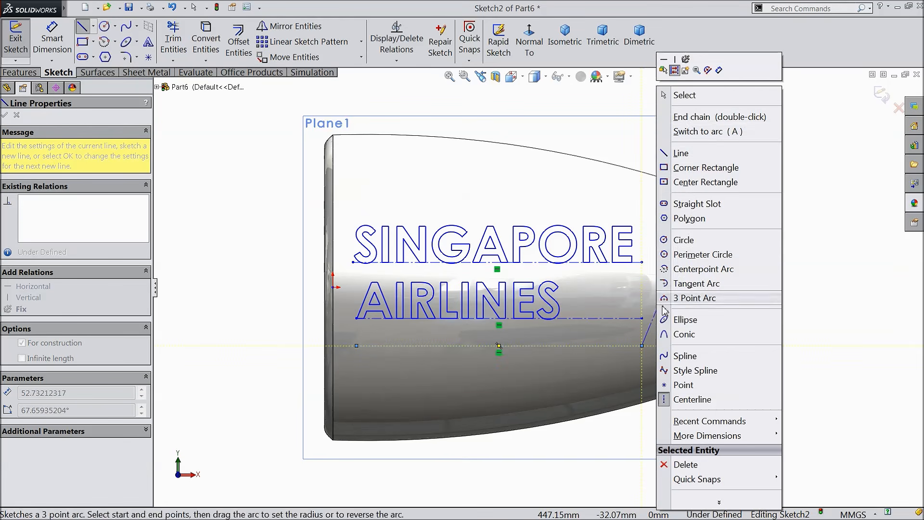
left_click(674, 93)
Step: Sketch a corner rectangle about 395 mm by 14 mm standing on the lowest centerline
left_click(83, 42)
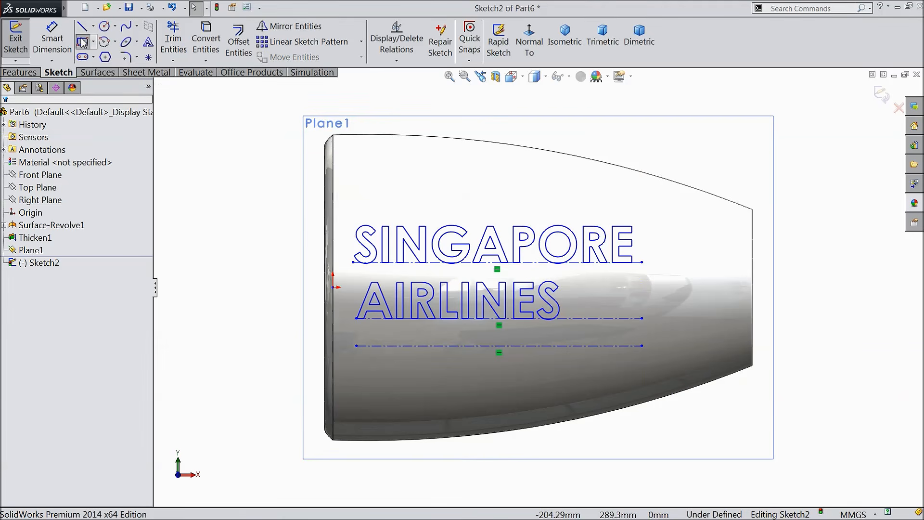
scroll(462, 390, "down", 4)
left_click(263, 281)
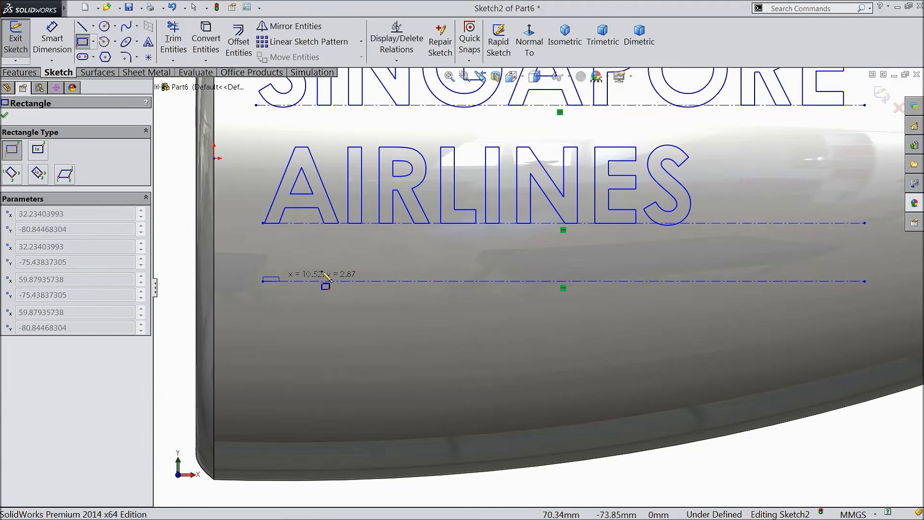
left_click(866, 261)
right_click(829, 199)
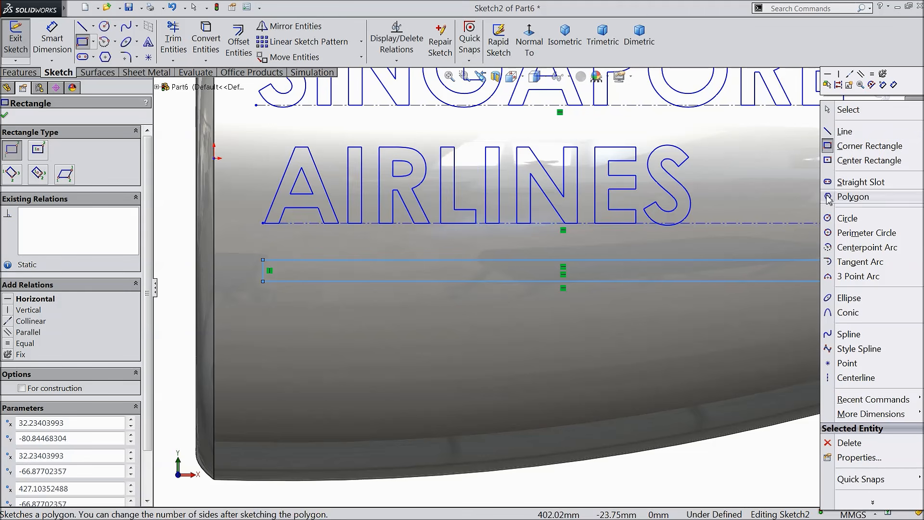
left_click(836, 107)
Step: Draw a slanted line from the thin rectangle's upper rear corner down to its lower edge
scroll(724, 238, "up", 1)
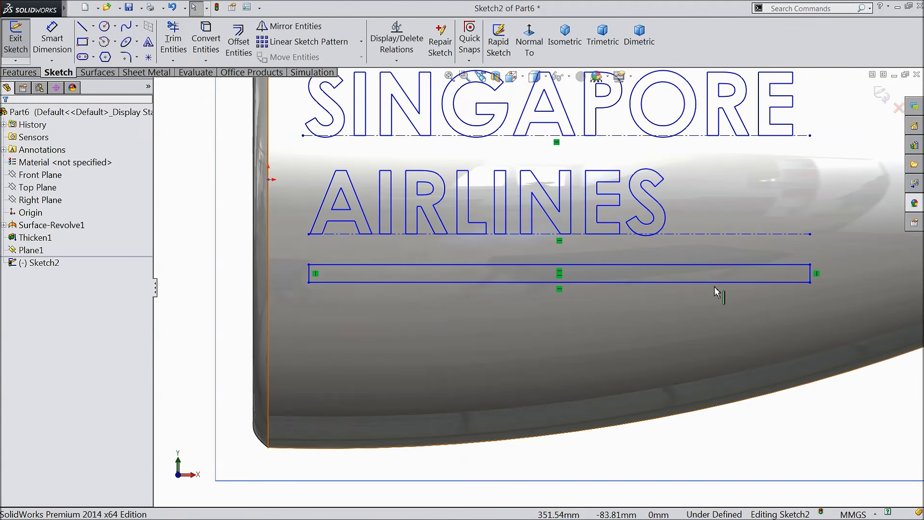
scroll(712, 280, "up", 1)
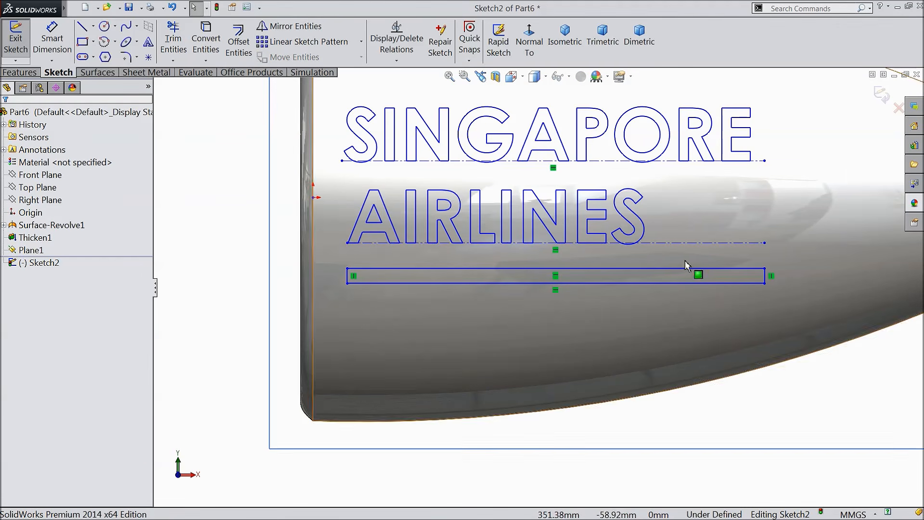
left_click(82, 26)
scroll(747, 274, "down", 4)
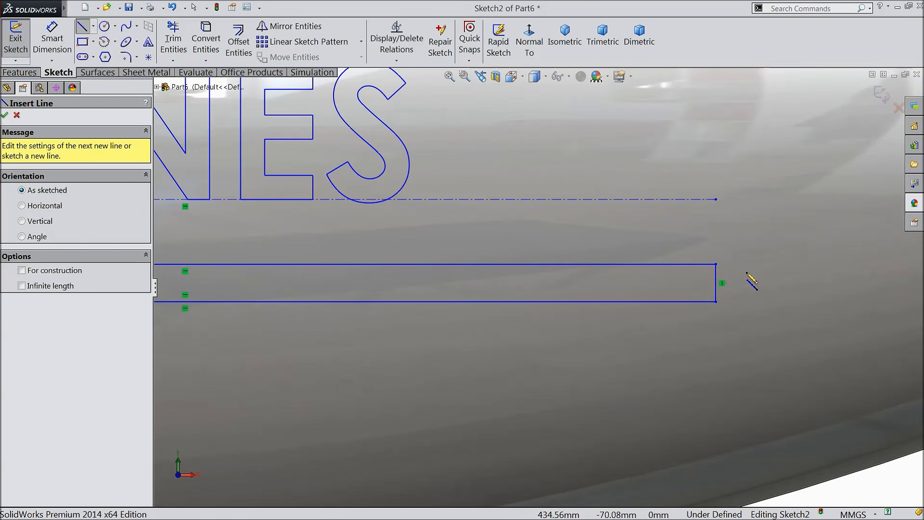
left_click(716, 264)
left_click(688, 302)
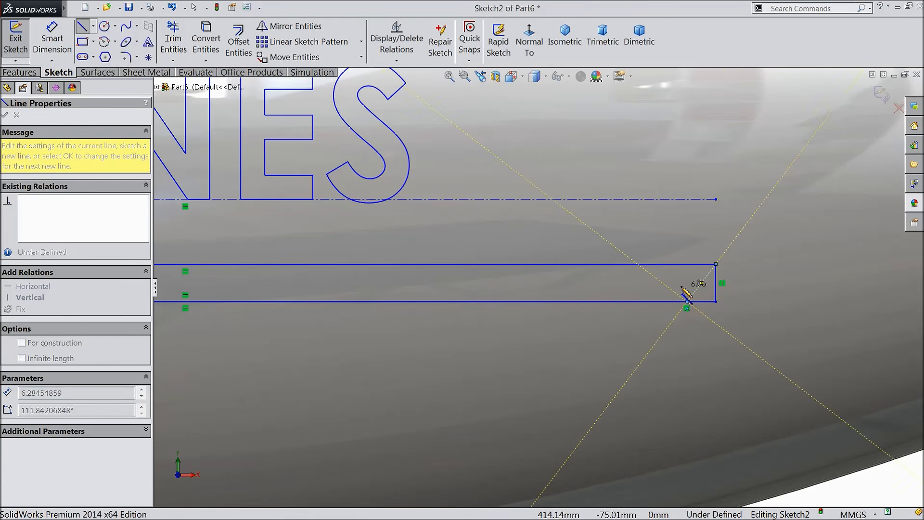
right_click(682, 287)
left_click(710, 88)
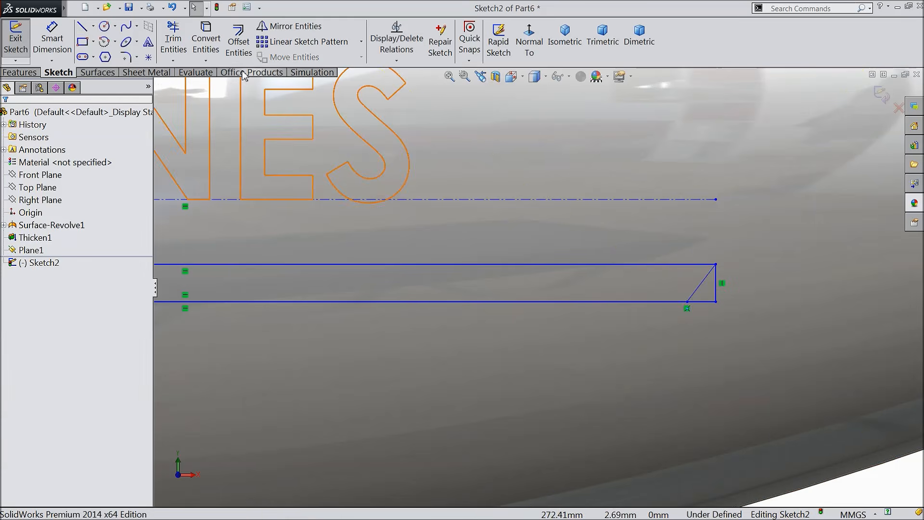
Step: Trim the rectangle's vertical rear edge and the lower-edge stub beyond the slanted line to leave an angled stripe end
left_click(173, 39)
left_click(705, 301)
left_click(716, 290)
left_click(704, 302)
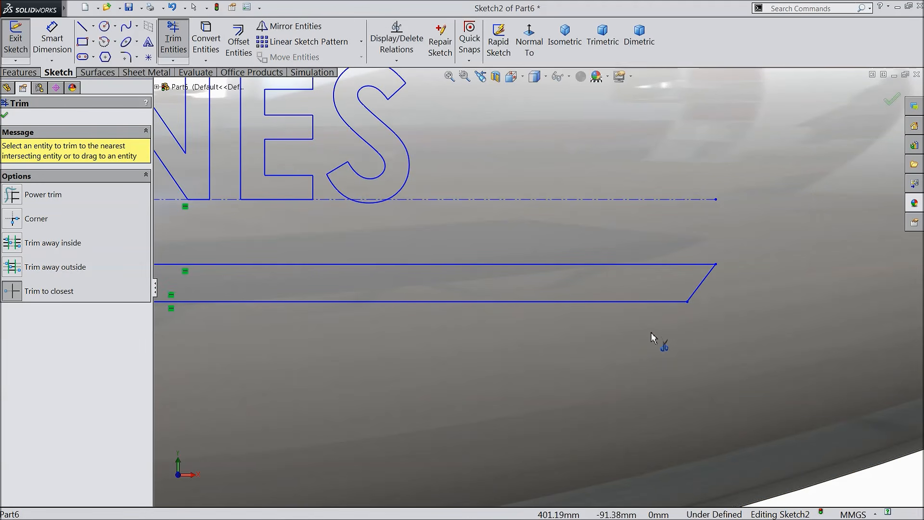
scroll(551, 316, "up", 5)
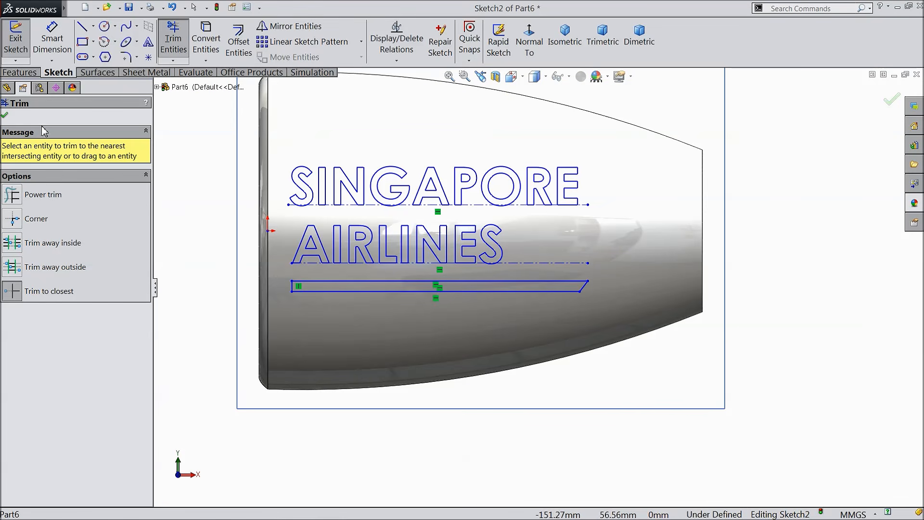
left_click(5, 114)
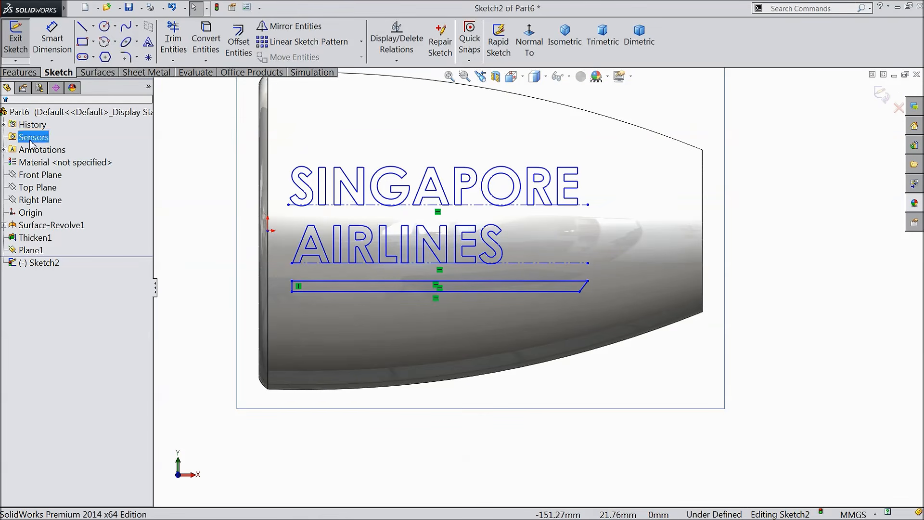
Step: Project the lettering and stripe sketch onto the cowling's outer face as a split line, and hide Plane1
left_click(20, 72)
left_click(562, 59)
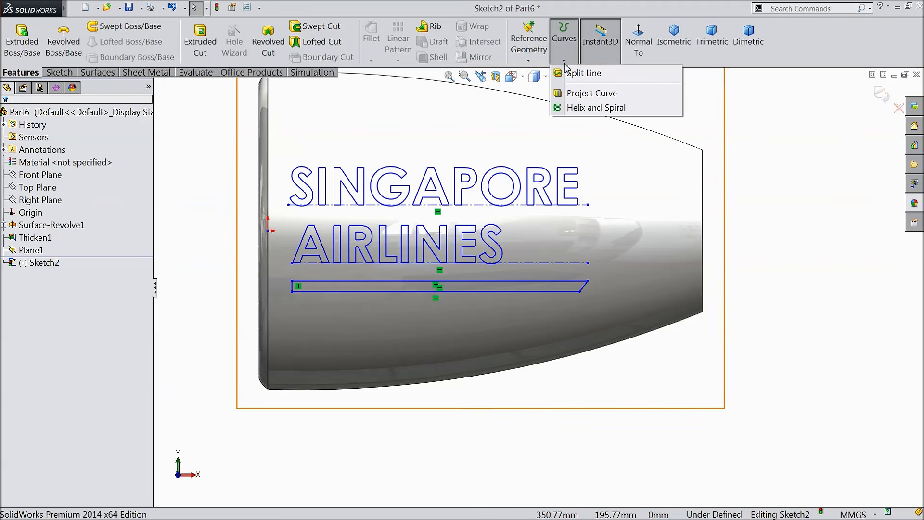
left_click(573, 75)
middle_click_drag(744, 235, 779, 272)
scroll(571, 295, "down", 3)
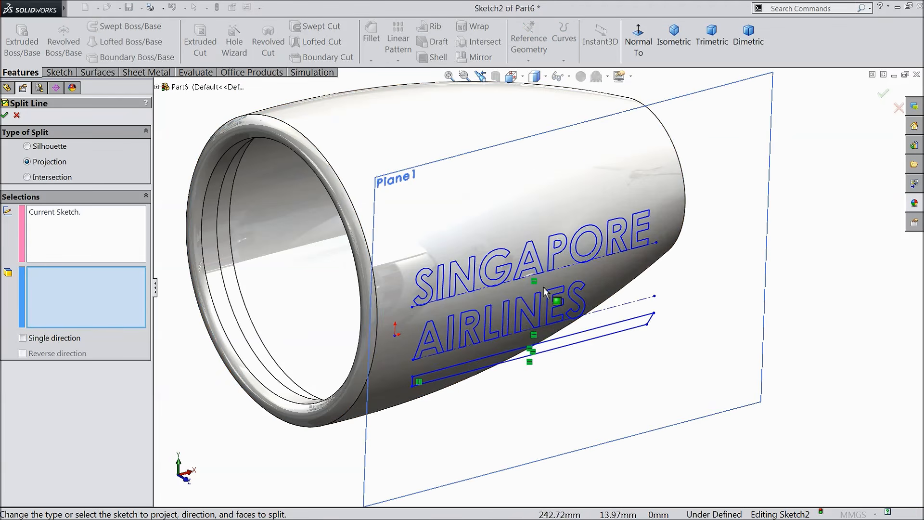
left_click(371, 166)
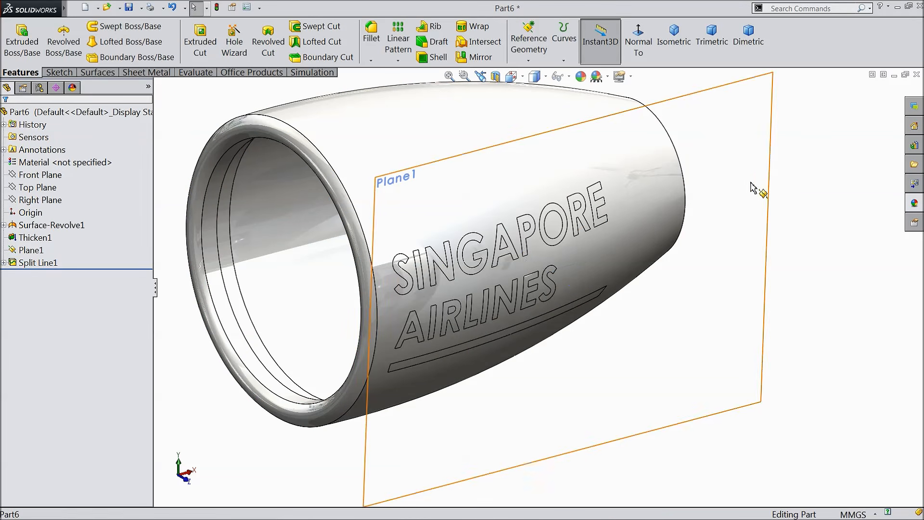
left_click(766, 190)
left_click(799, 152)
Step: Apply a blue appearance (RGB 0, 0, 255) to all the SINGAPORE letter faces
middle_click_drag(755, 289, 432, 265)
scroll(502, 276, "down", 2)
scroll(410, 260, "down", 1)
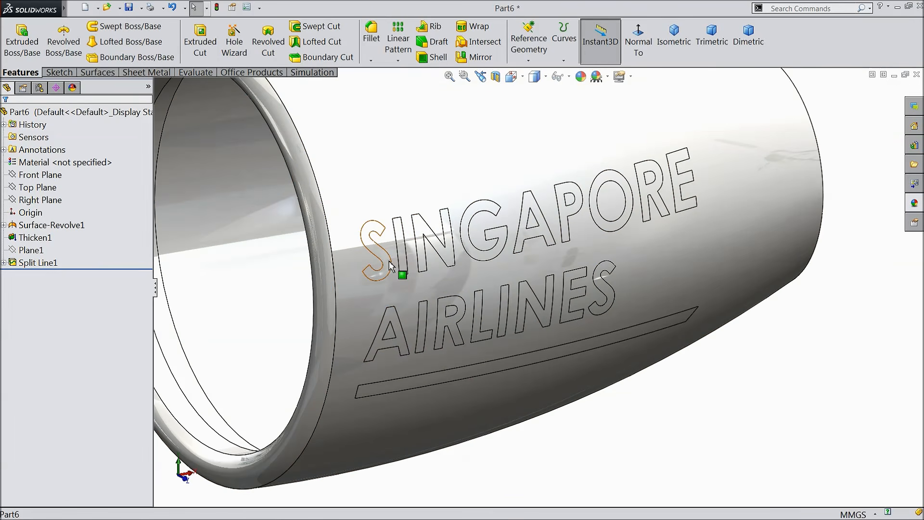
left_click(390, 267)
left_click(581, 75)
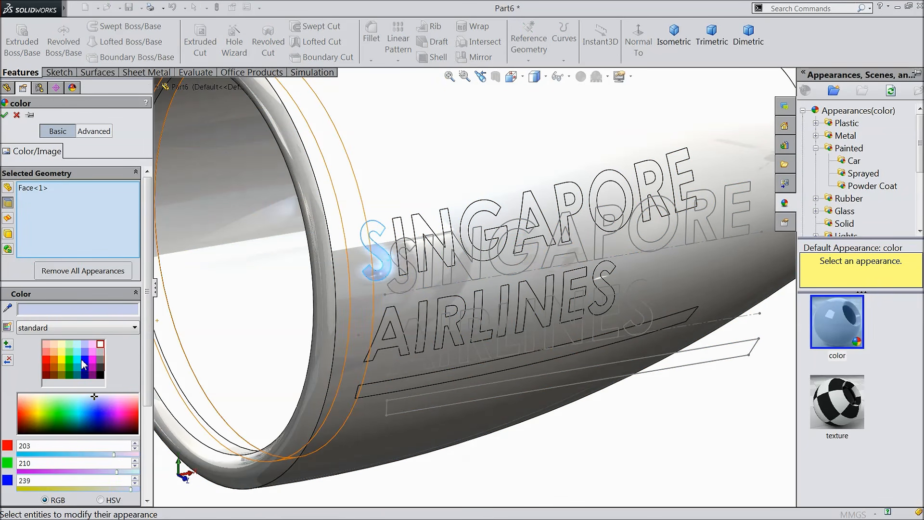
left_click(85, 360)
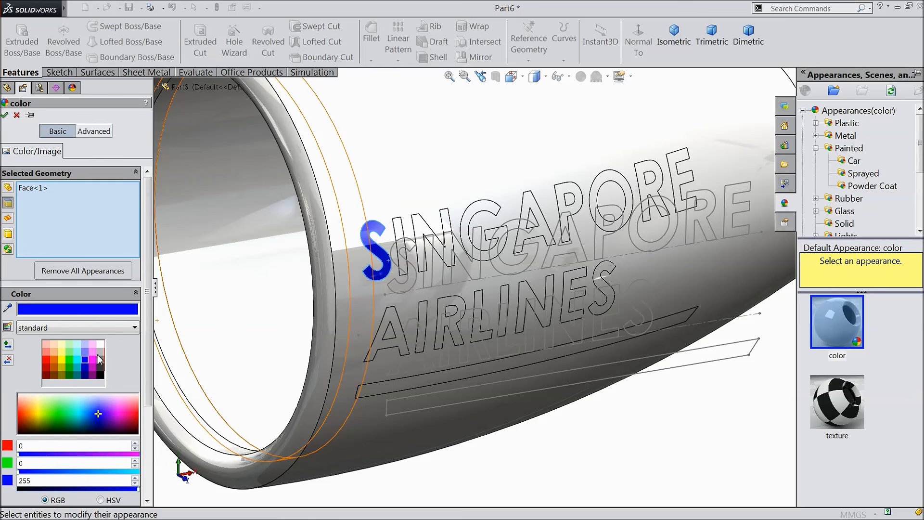
left_click(397, 236)
left_click(417, 236)
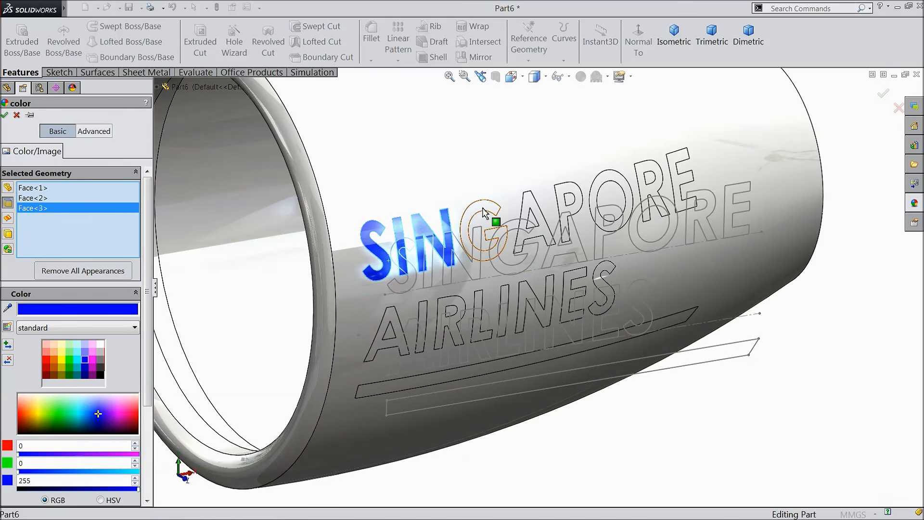
left_click(492, 218)
left_click(554, 209)
left_click(582, 205)
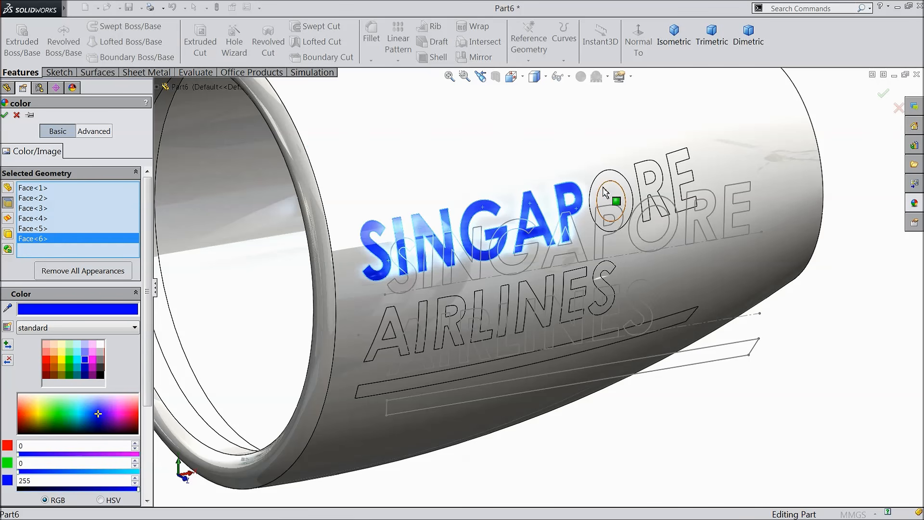
left_click(619, 185)
left_click(659, 189)
left_click(685, 190)
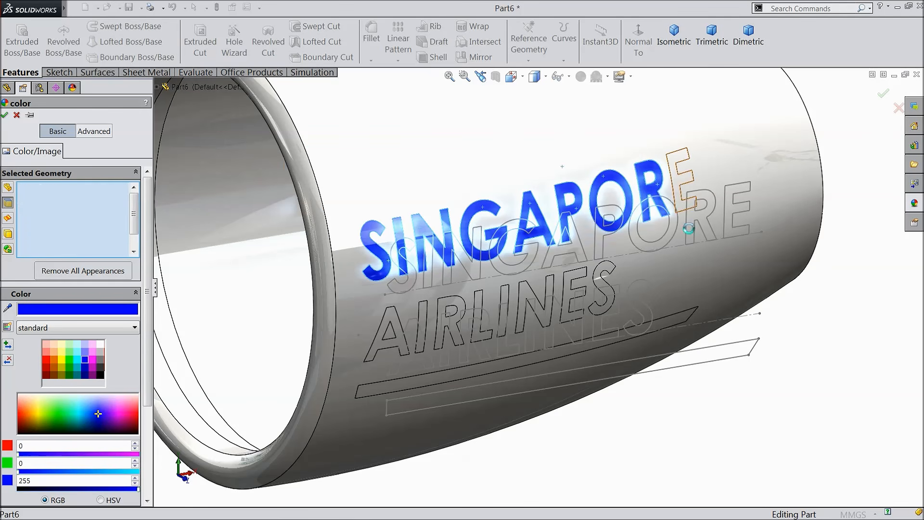
Step: Add all the AIRLINES letter faces to the same blue appearance and accept it
left_click(609, 303)
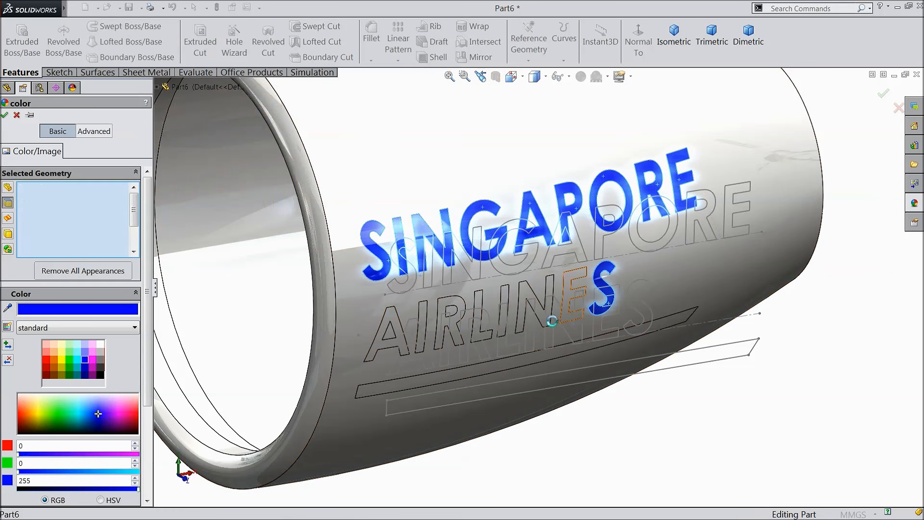
left_click(575, 311)
left_click(531, 318)
left_click(505, 326)
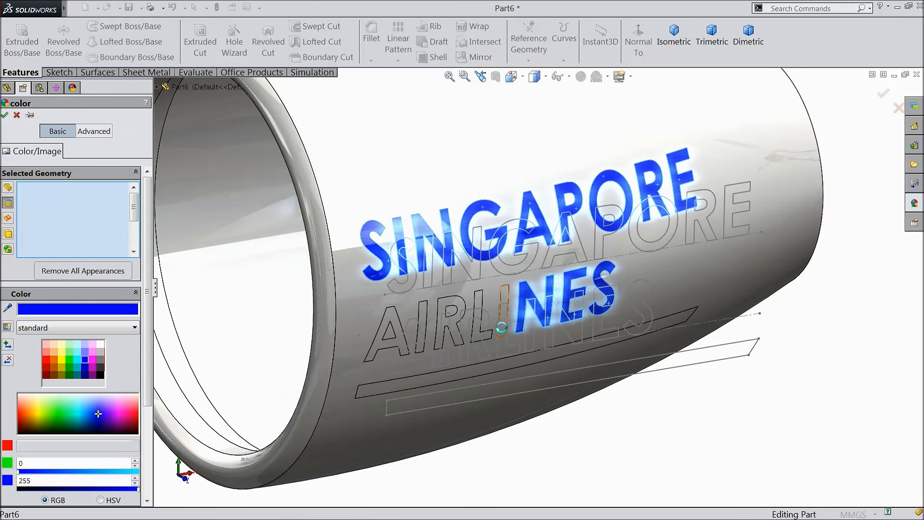
left_click(476, 336)
left_click(451, 327)
left_click(424, 329)
left_click(397, 341)
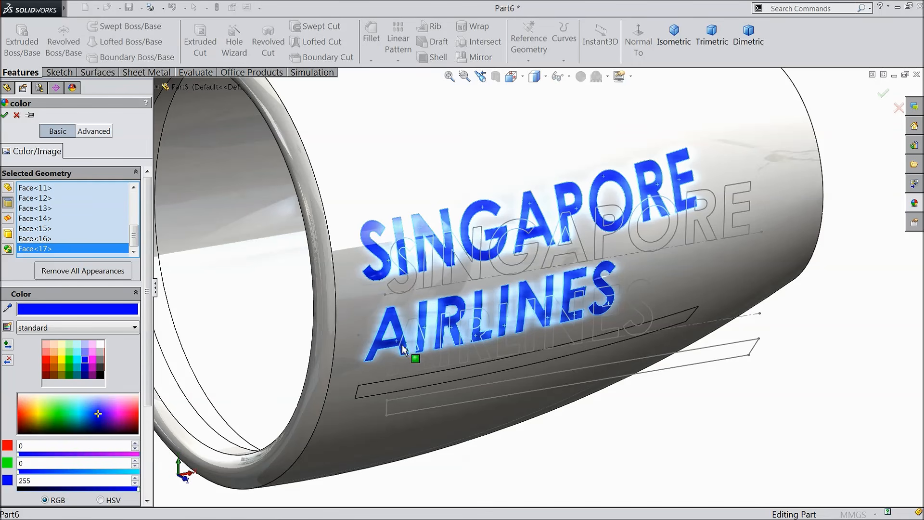
left_click(5, 115)
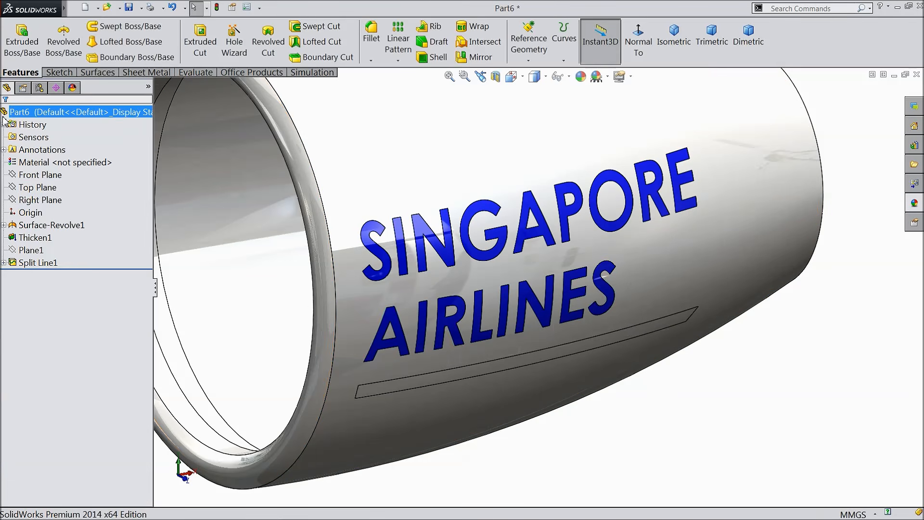
Step: Apply a golden-yellow appearance to the stripe face below the AIRLINES lettering
left_click(478, 368)
left_click(596, 77)
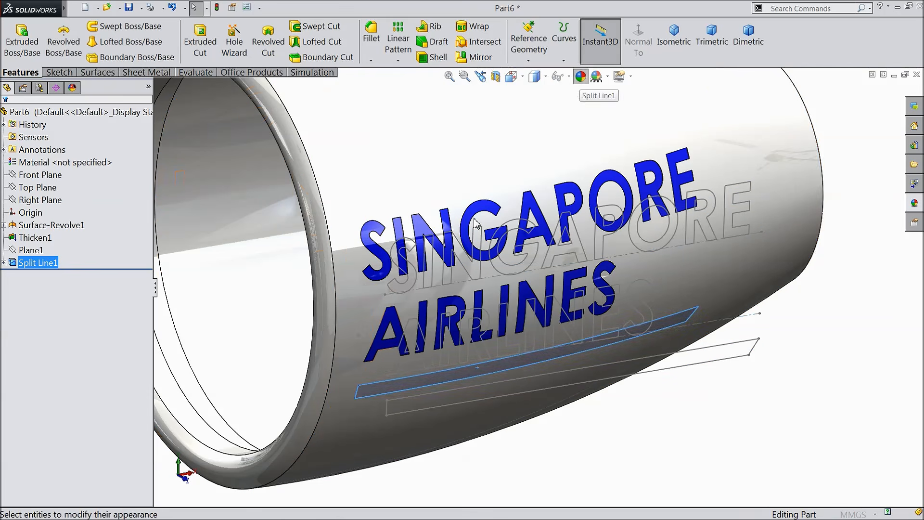
left_click(54, 359)
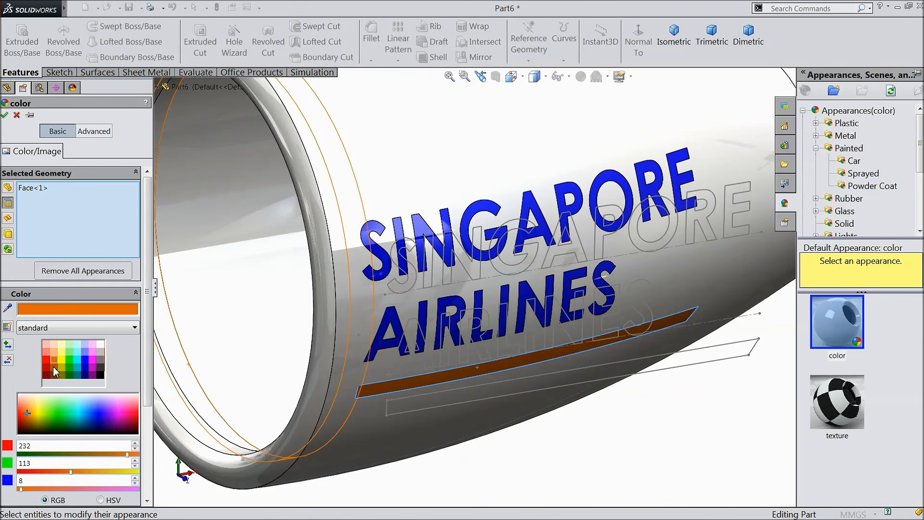
left_click_drag(70, 472, 111, 476)
left_click(4, 116)
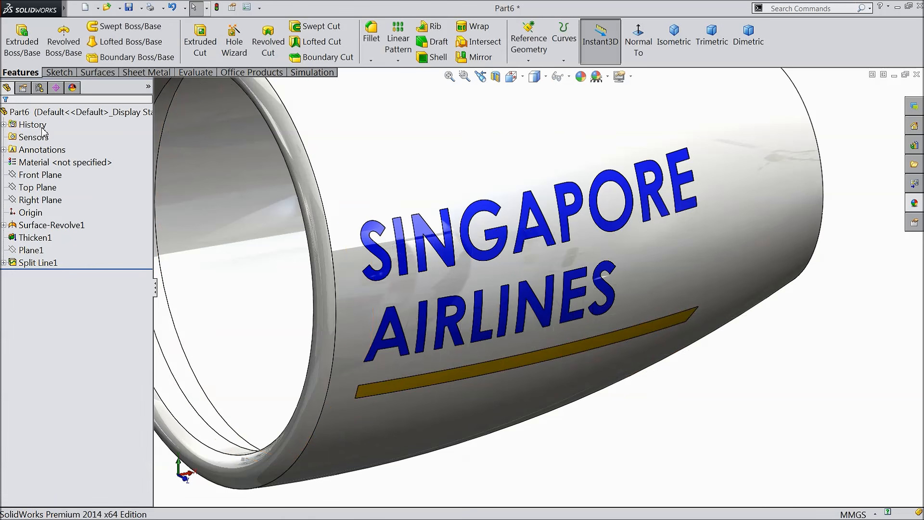
Step: Save the cowling part as 3.Housing in the Jet Engine folder
scroll(519, 333, "up", 3)
middle_click_drag(537, 392, 536, 333)
scroll(537, 219, "down", 1)
scroll(534, 218, "down", 1)
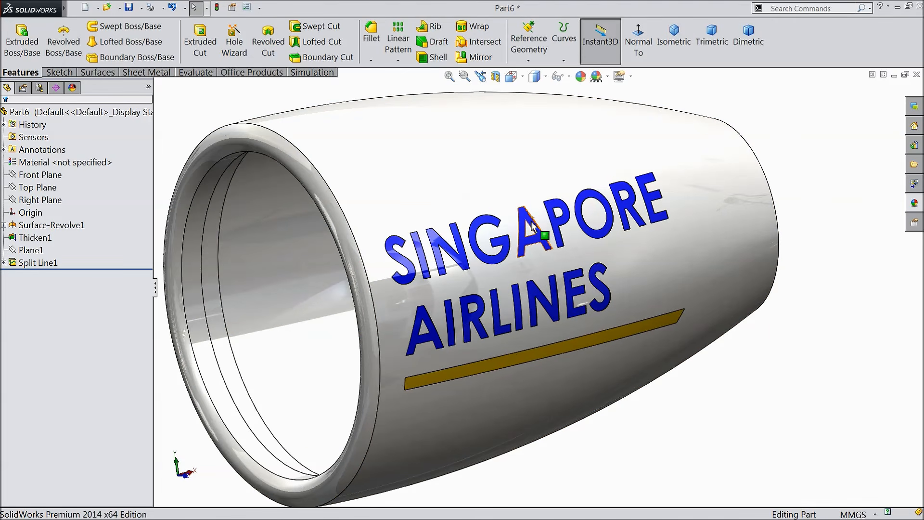
scroll(532, 231, "up", 1)
middle_click_drag(524, 317, 531, 320)
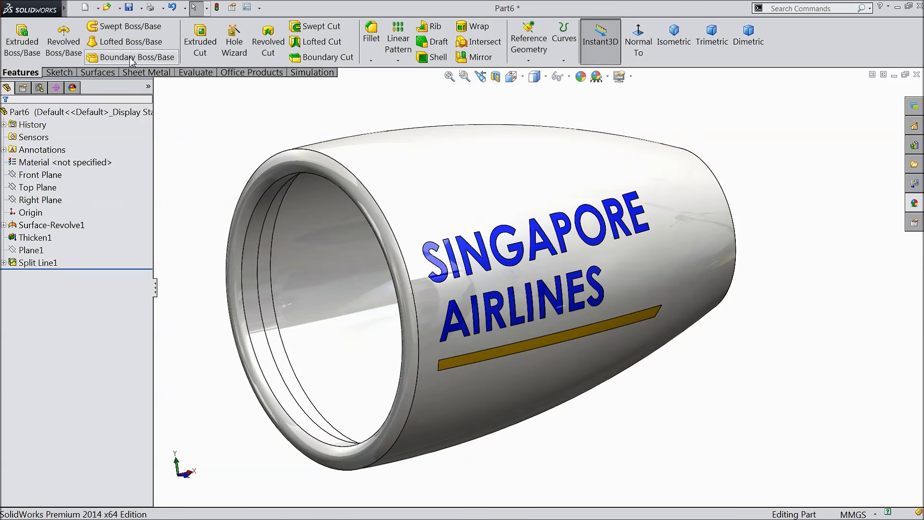
left_click(130, 8)
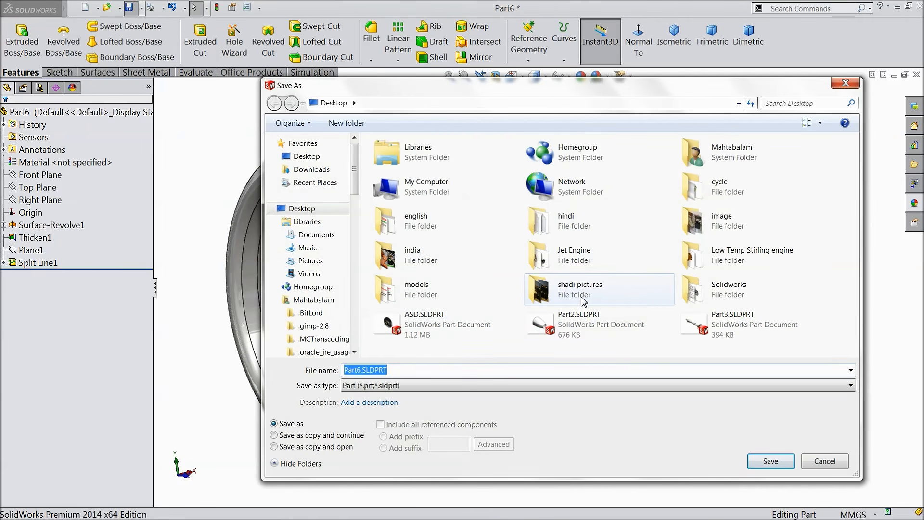
double_click(574, 254)
type("3.Housing")
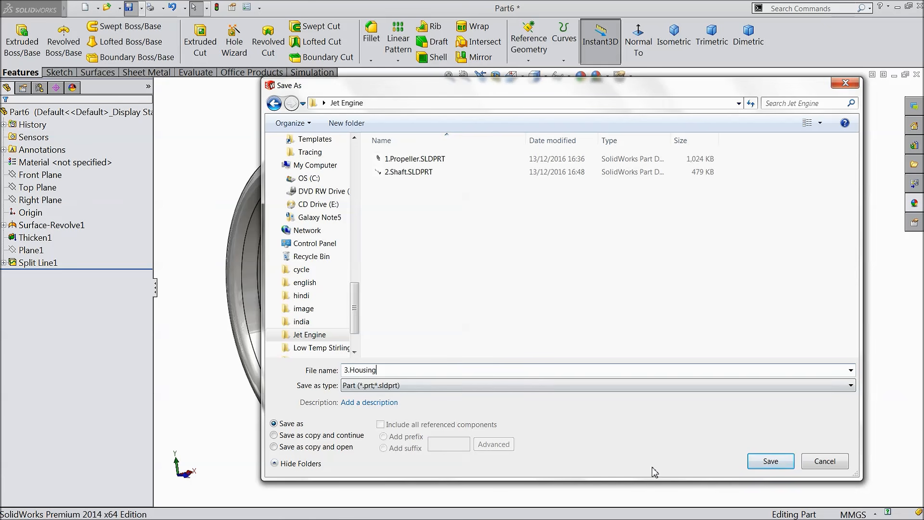
left_click(771, 462)
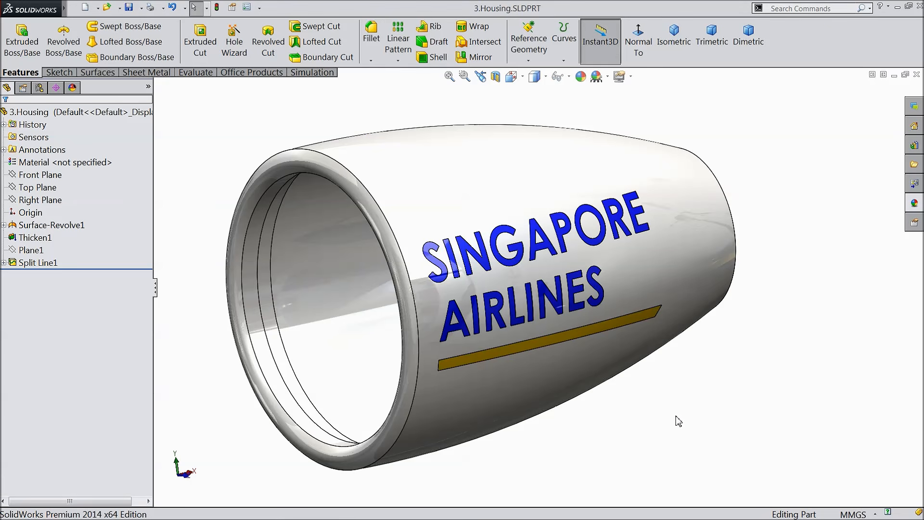
middle_click_drag(626, 406, 495, 419)
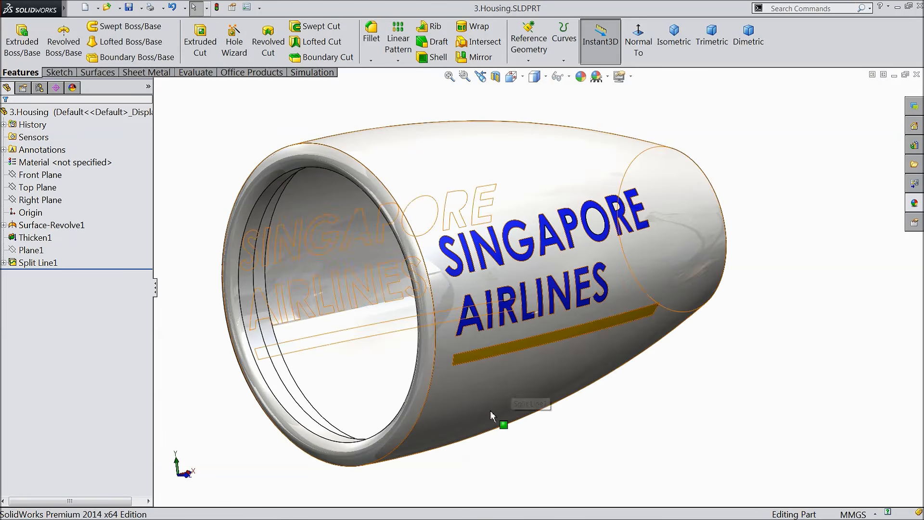
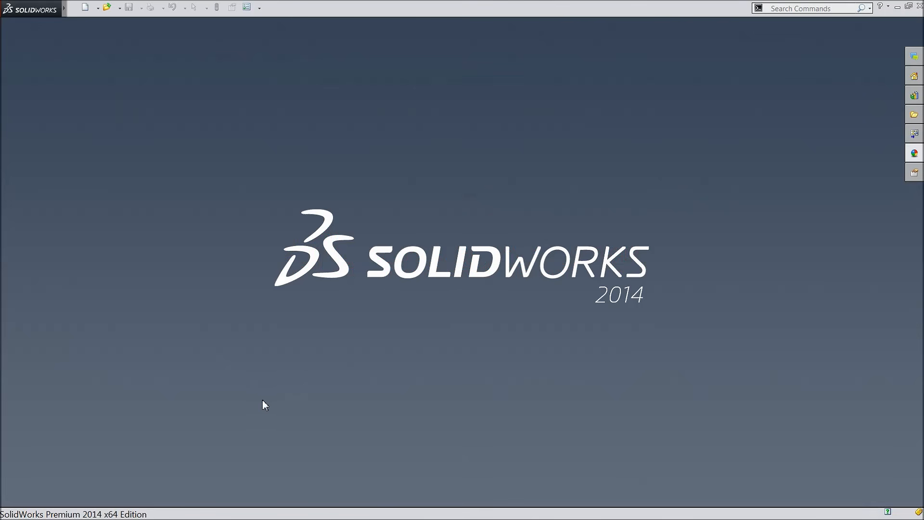
Step: Create a new assembly document and widen the Begin Assembly pane
left_click(86, 9)
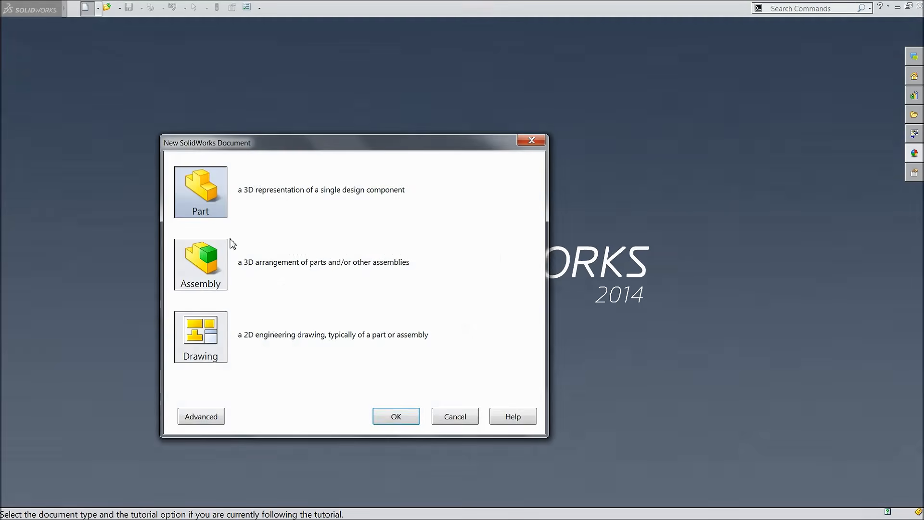
left_click(202, 268)
left_click(376, 416)
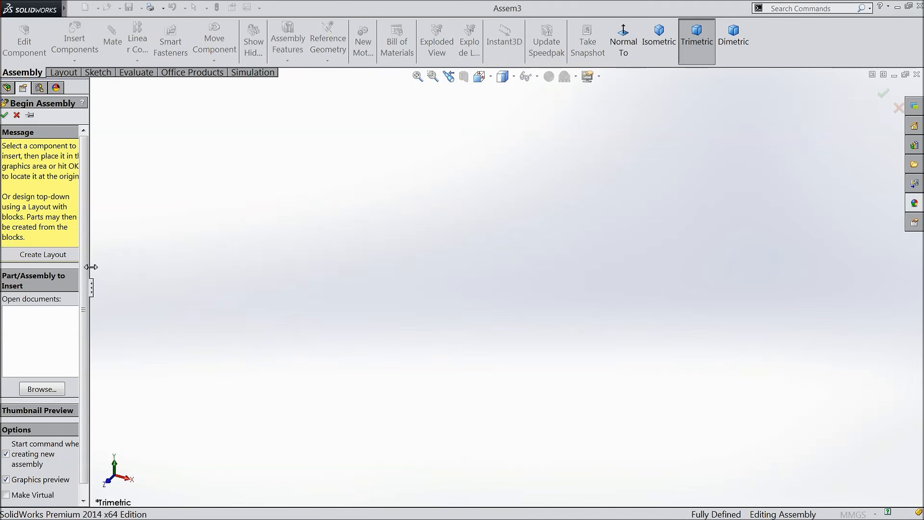
left_click_drag(91, 267, 134, 261)
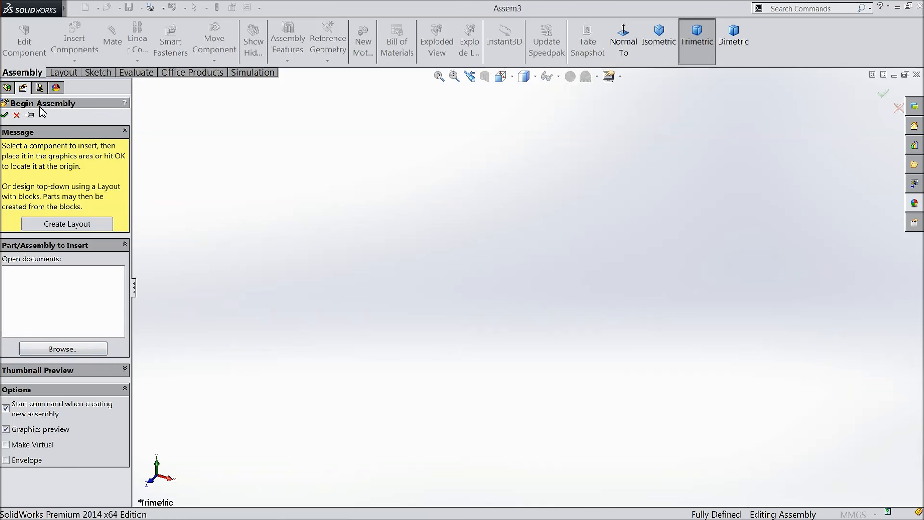
Step: Show the Jet Engine folder's files as medium icons and insert 3.Housing as the assembly's first component
left_click(62, 349)
left_click(412, 140)
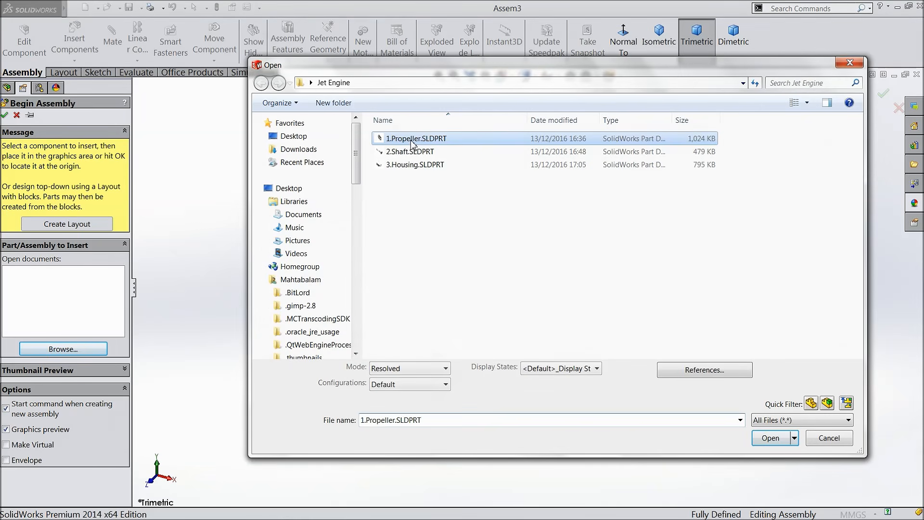
left_click(807, 103)
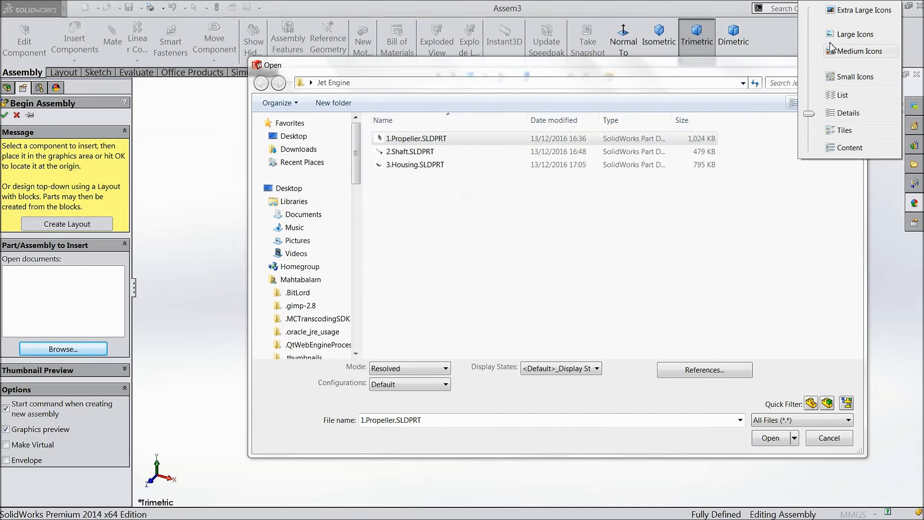
left_click(857, 51)
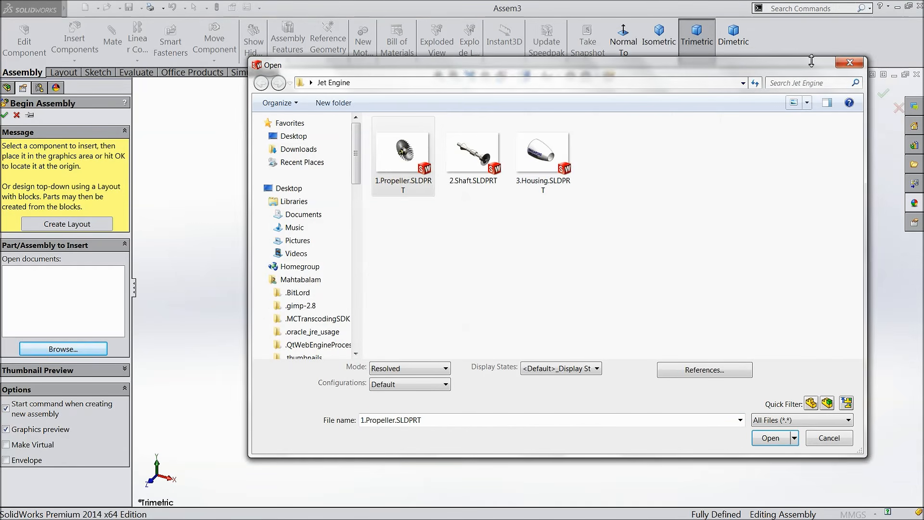
left_click(545, 198)
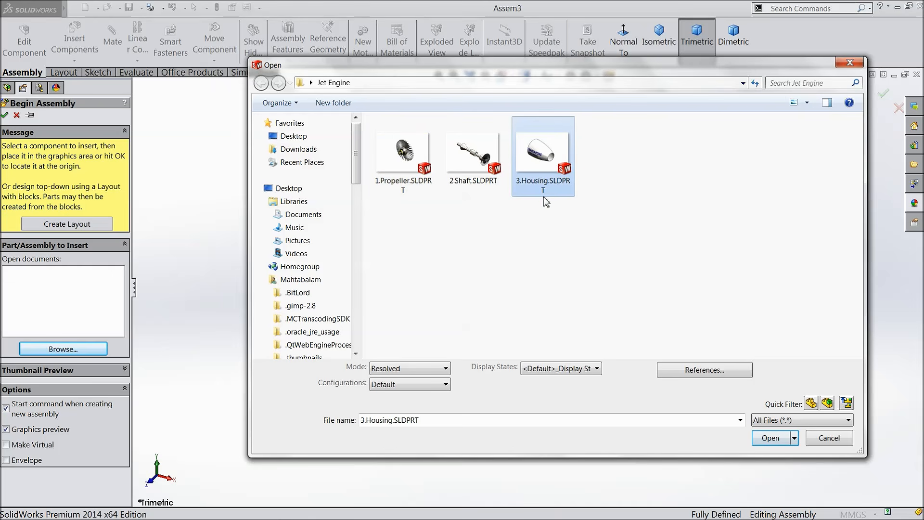
left_click(771, 438)
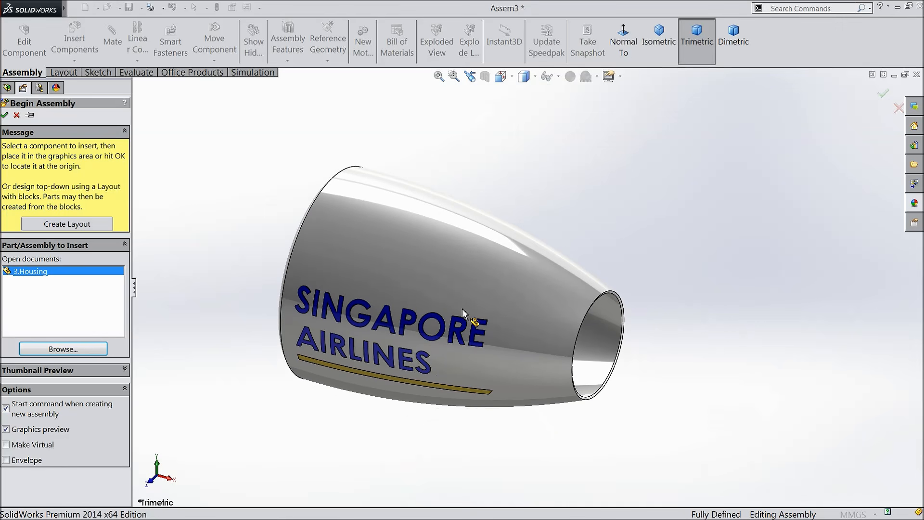
left_click(469, 319)
Step: Apply the Plain White scene to the assembly
middle_click_drag(302, 305, 354, 320)
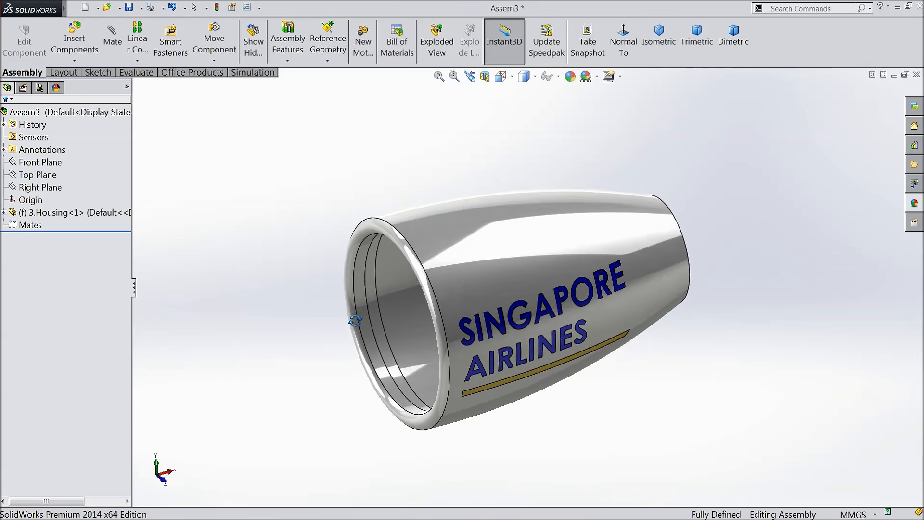
scroll(529, 357, "down", 5)
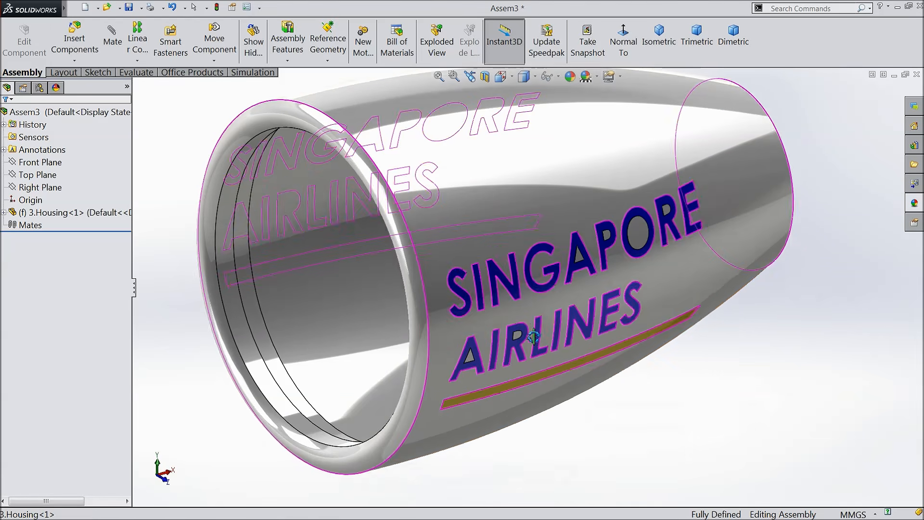
right_click(493, 205)
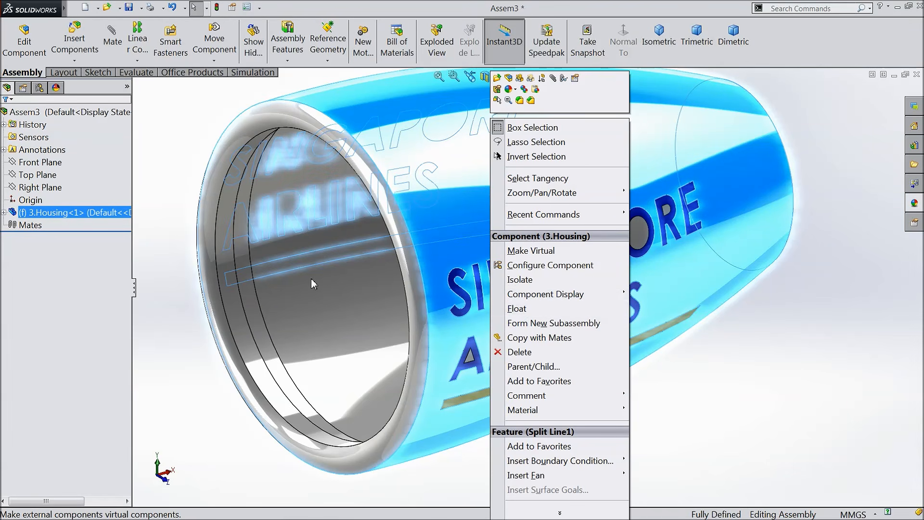
left_click(156, 254)
scroll(384, 307, "up", 2)
middle_click_drag(386, 308, 406, 290)
left_click(597, 77)
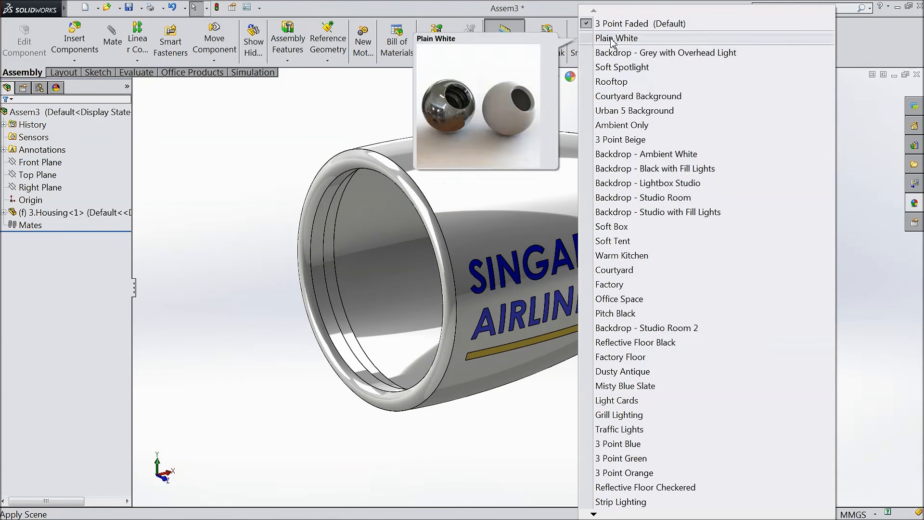
left_click(611, 31)
middle_click_drag(456, 305, 447, 277)
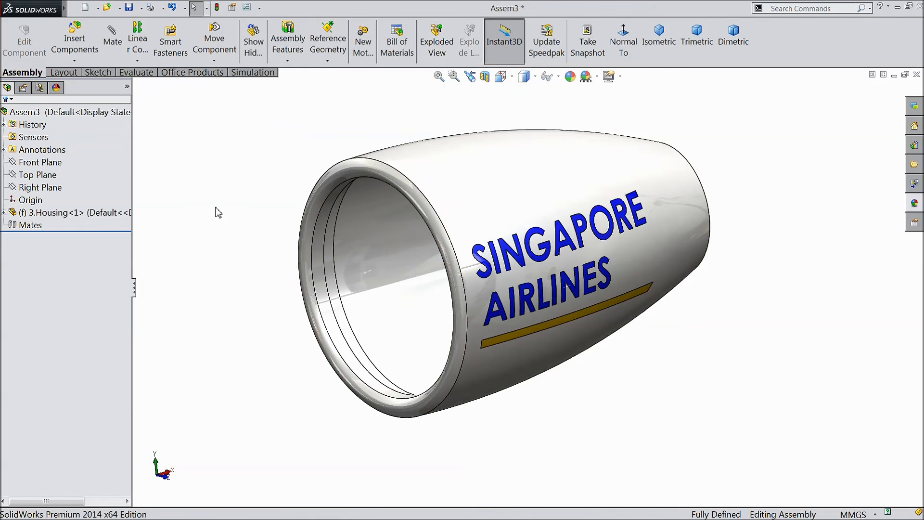
Step: Insert 1.Propeller and 2.Shaft together from the Jet Engine folder and place both beside the housing
left_click(81, 37)
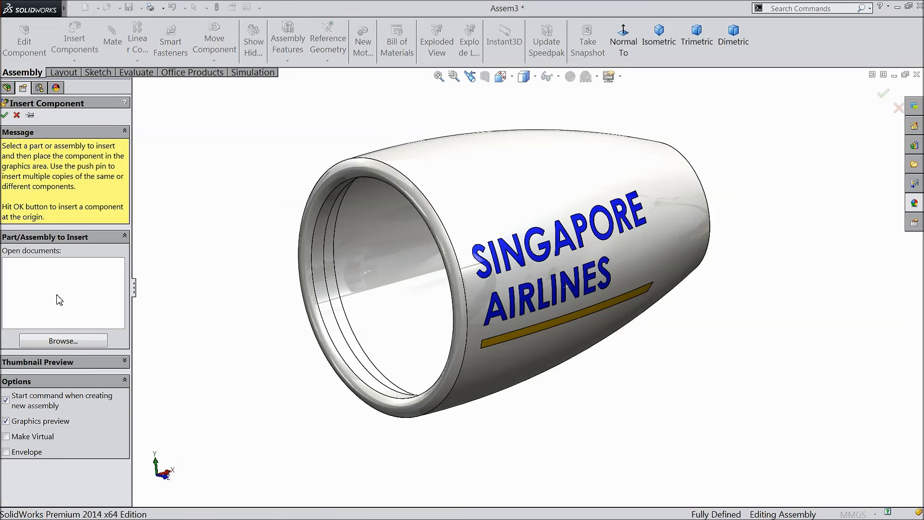
left_click(55, 341)
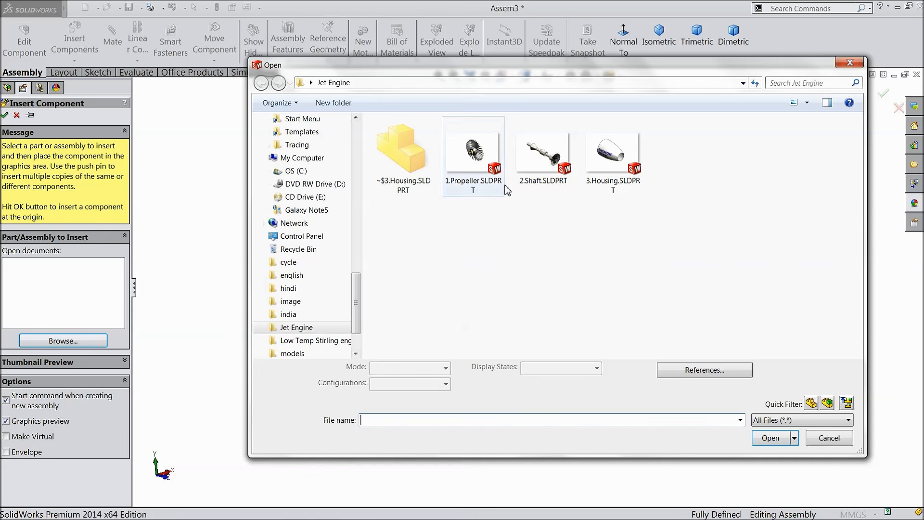
left_click(543, 154)
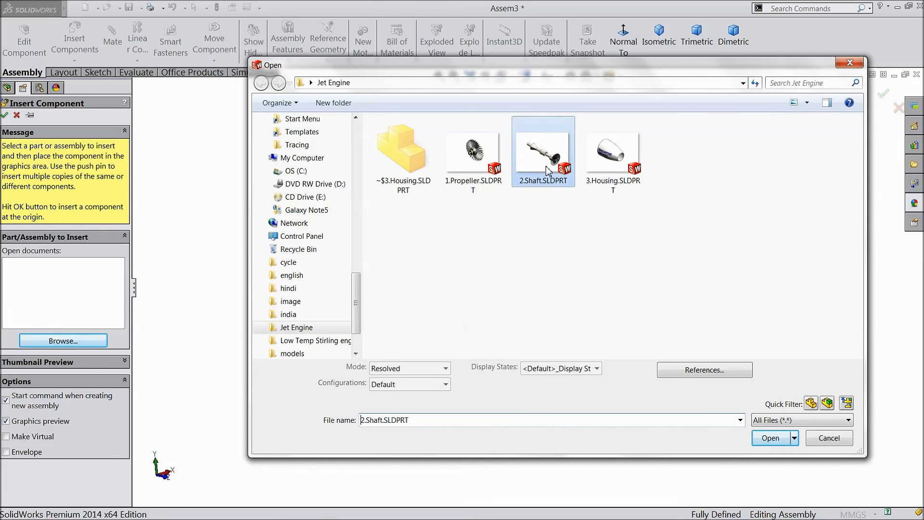
left_click(461, 172, "ctrl")
left_click(764, 450)
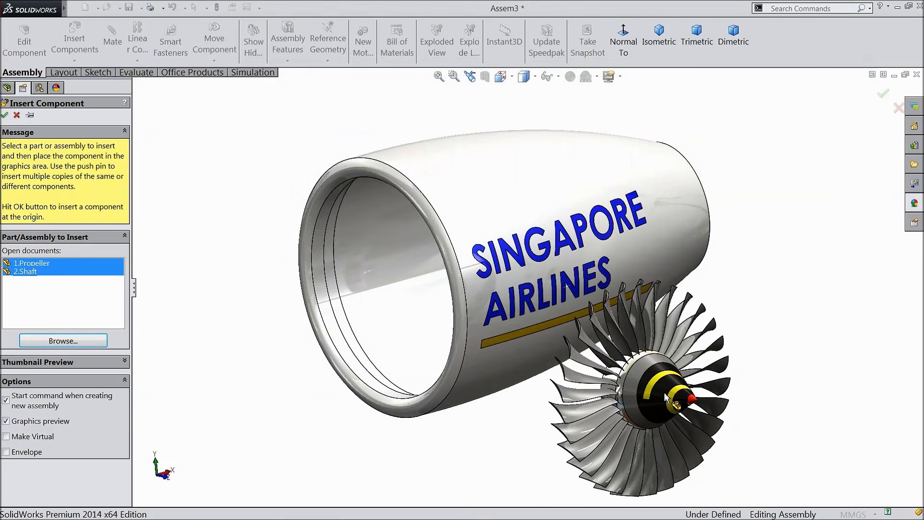
left_click(625, 376)
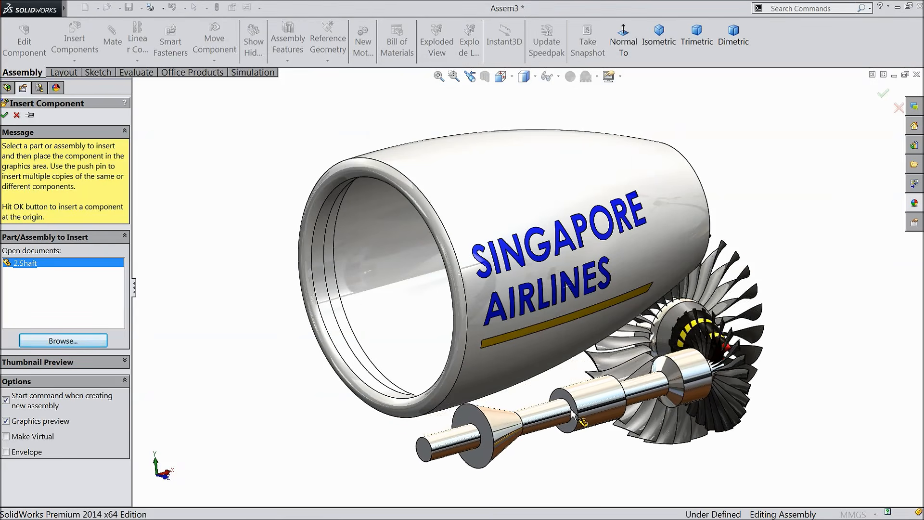
left_click(581, 424)
Step: Move the propeller clear of the shaft and housing, beyond the shaft's free end
scroll(573, 399, "up", 3)
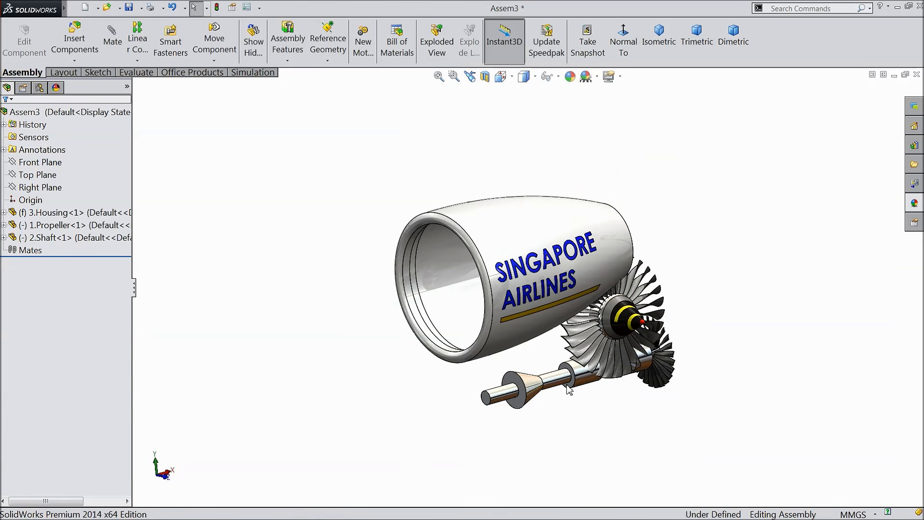
left_click_drag(619, 332, 409, 429)
key("f")
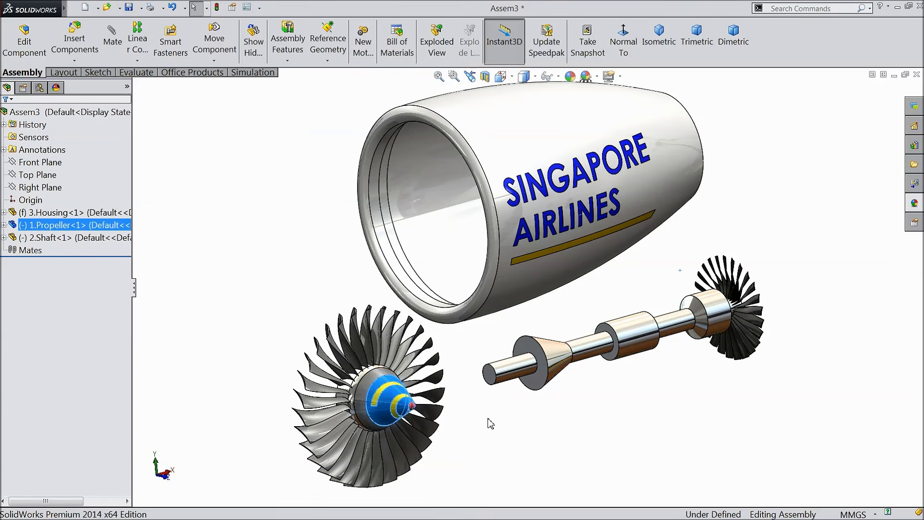
left_click(480, 405)
Step: Add a concentric mate between the propeller's hub bore and the shaft's free-end cylindrical face, with the mate alignment flipped
middle_click_drag(449, 346, 563, 379)
scroll(561, 380, "down", 5)
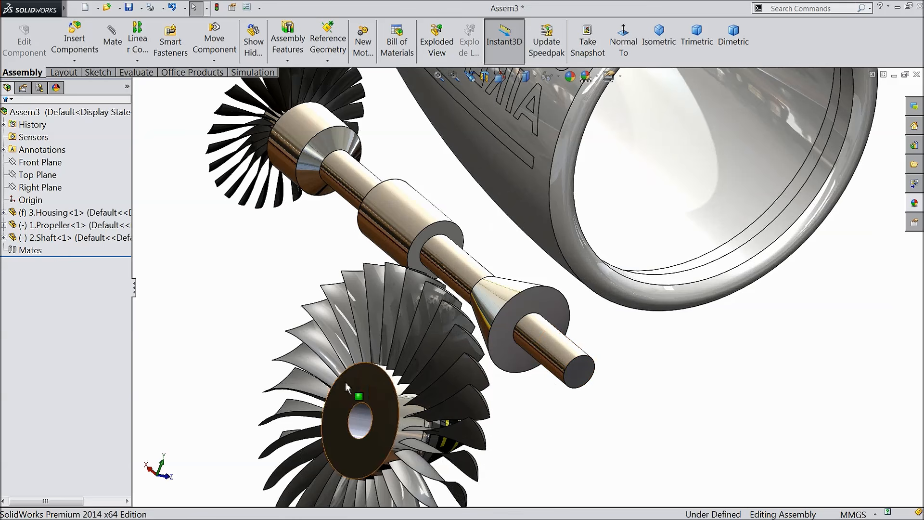
left_click(112, 43)
left_click(359, 425)
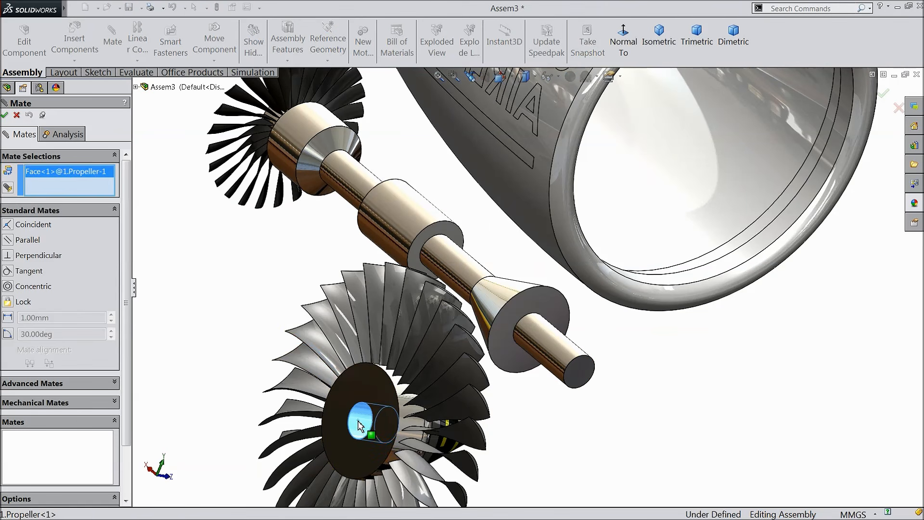
left_click(552, 354)
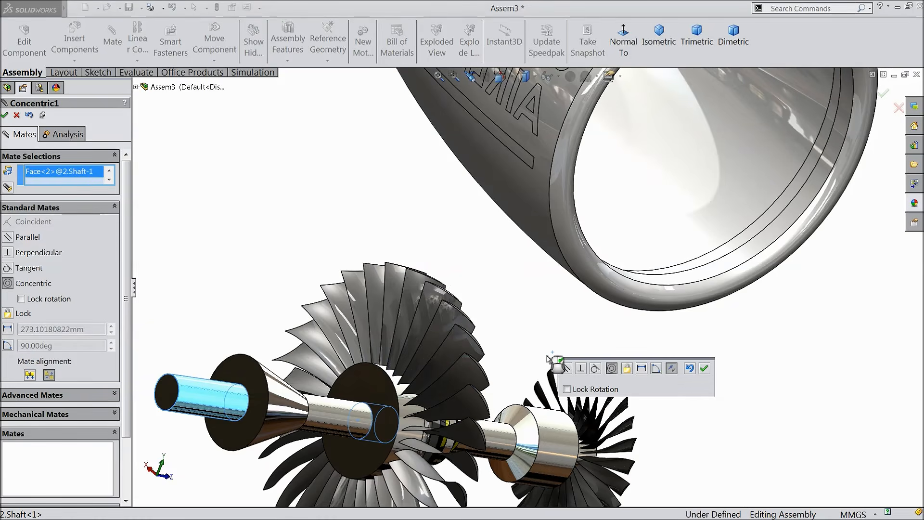
left_click(670, 368)
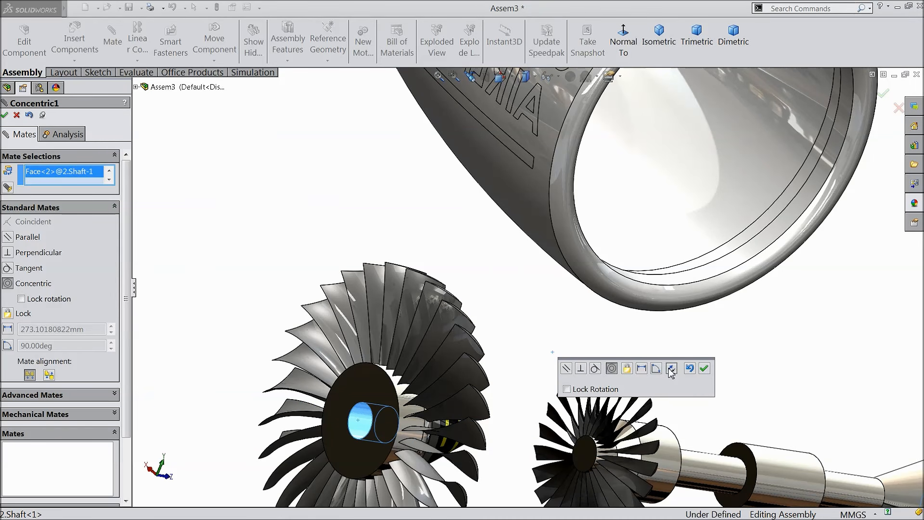
left_click(704, 369)
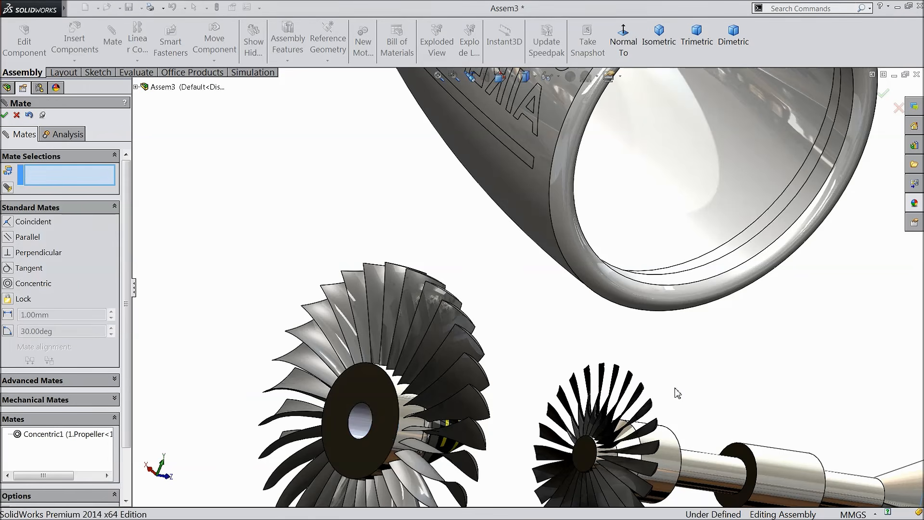
Step: Slide the shaft along the shared axis until its free end faces the bore in the propeller's hub
scroll(676, 392, "up", 3)
left_click_drag(661, 388, 151, 327)
scroll(255, 351, "up", 3)
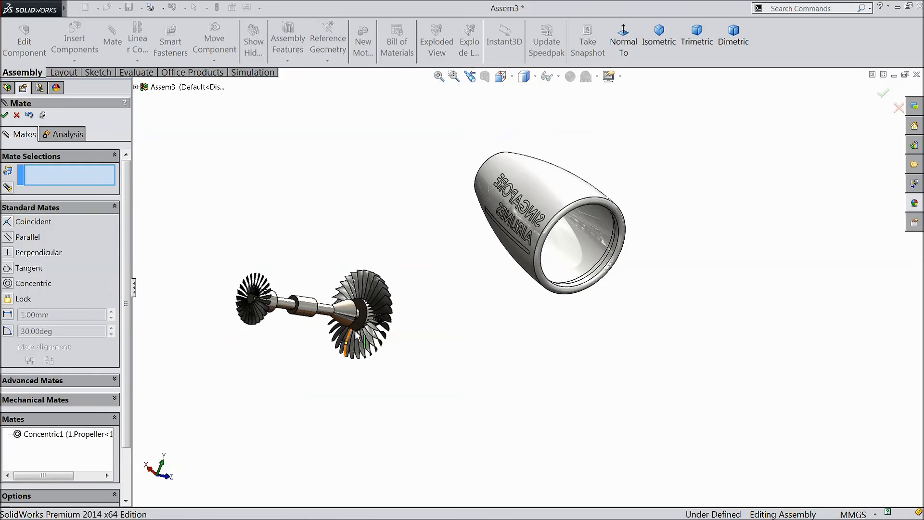
scroll(363, 329, "down", 7)
left_click_drag(398, 291, 534, 345)
scroll(538, 344, "down", 3)
middle_click_drag(538, 345, 557, 352)
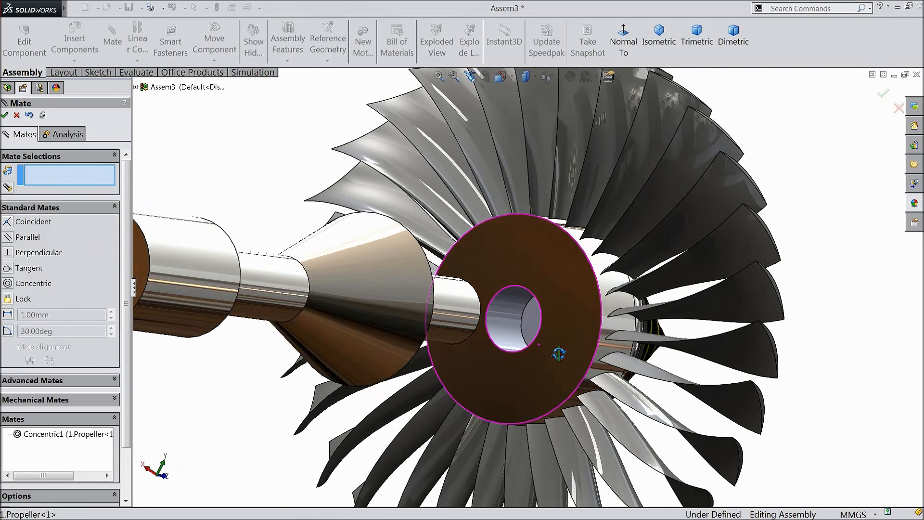
Step: Add a coincident mate between the floor of the propeller's hub bore and the shaft's free-end face
left_click(534, 323)
scroll(541, 344, "up", 2)
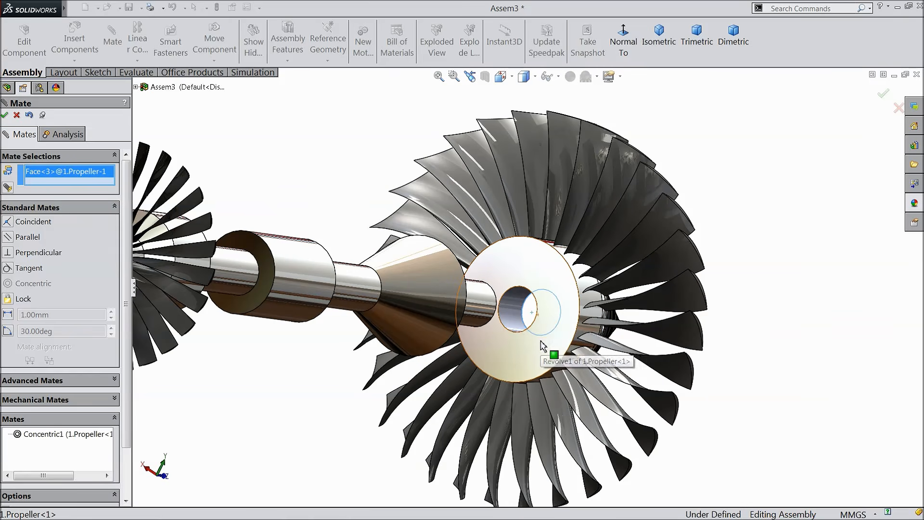
middle_click_drag(549, 343, 464, 355)
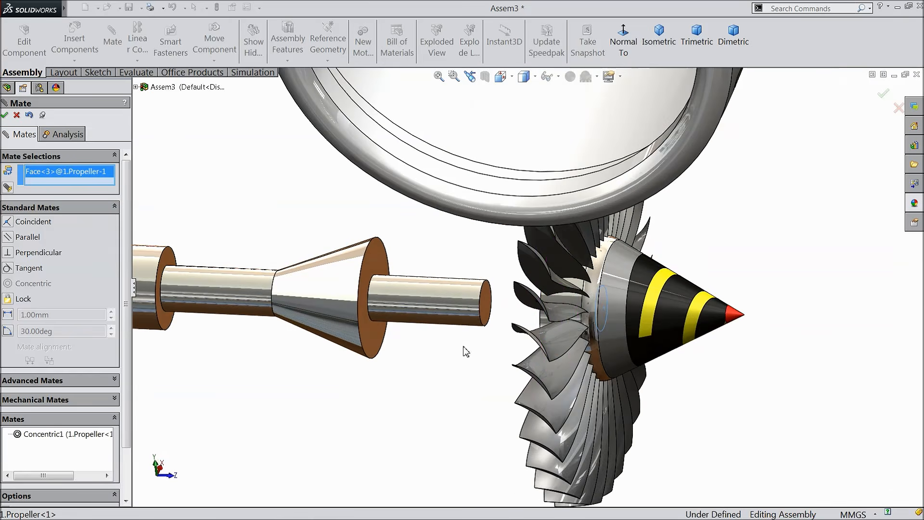
scroll(488, 315, "down", 2)
left_click(491, 315)
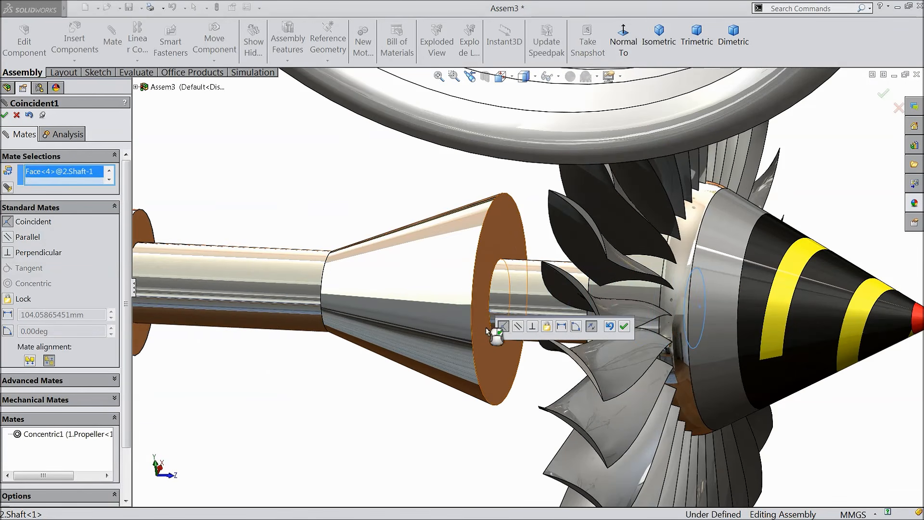
left_click(624, 327)
scroll(495, 386, "up", 5)
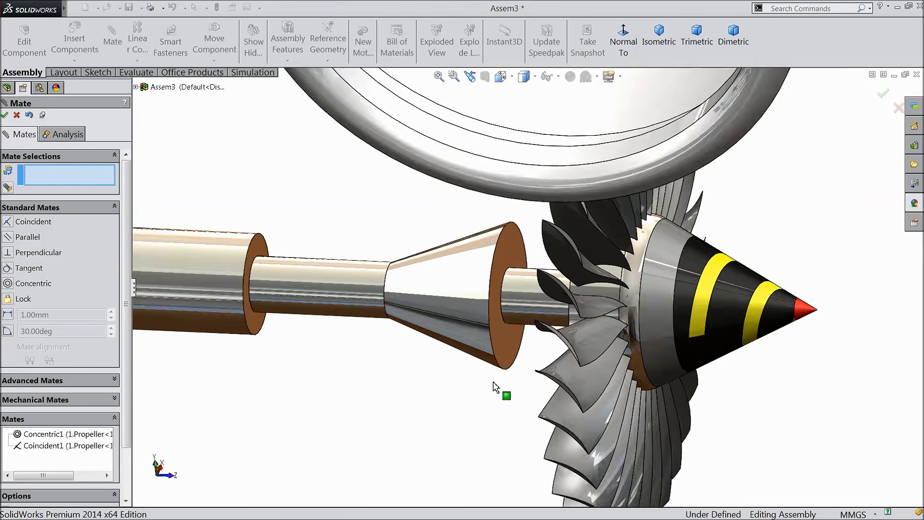
Step: Add a concentric mate between the housing's inner ring face near the large opening and the shaft's middle cylindrical section
middle_click_drag(484, 375, 469, 350)
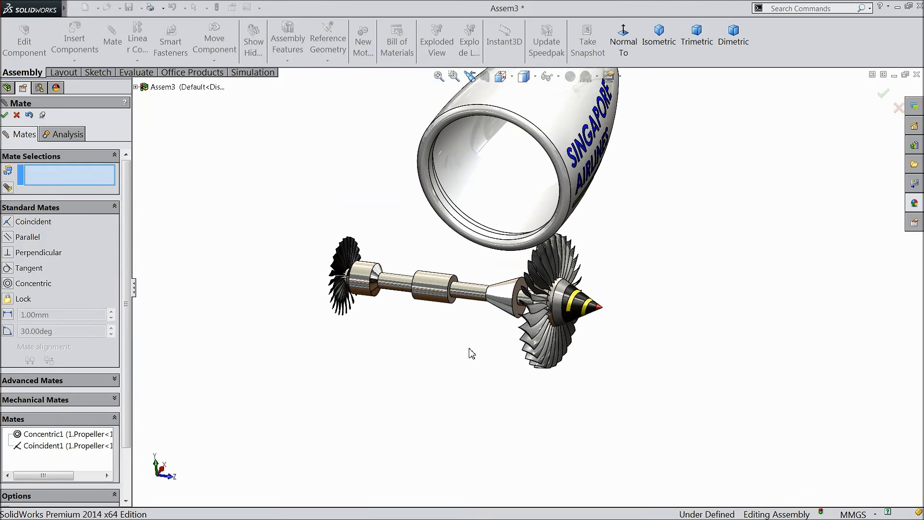
scroll(463, 338, "up", 3)
scroll(483, 300, "down", 3)
left_click_drag(484, 302, 553, 332)
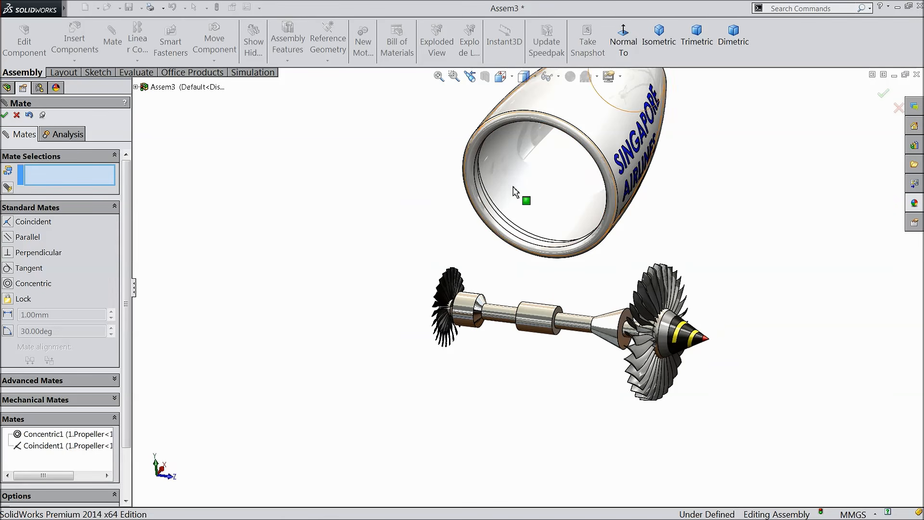
scroll(513, 192, "down", 3)
left_click(506, 283)
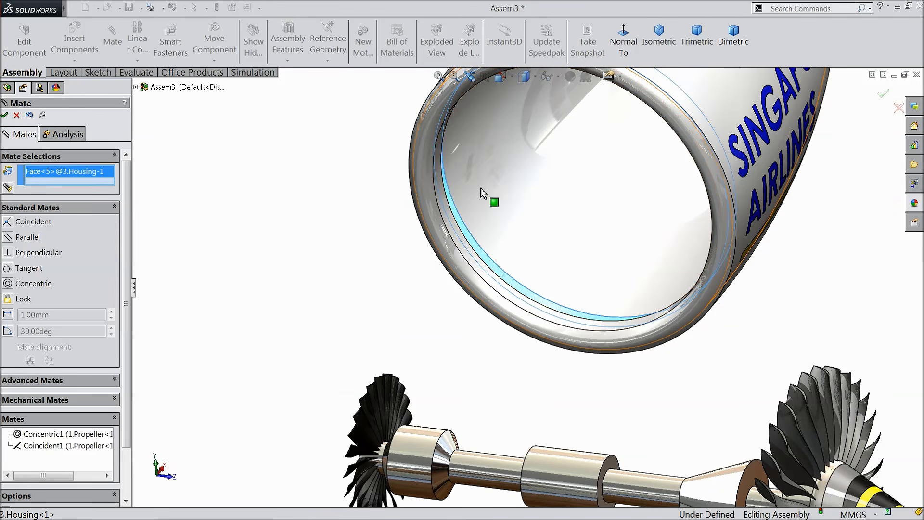
left_click(558, 480)
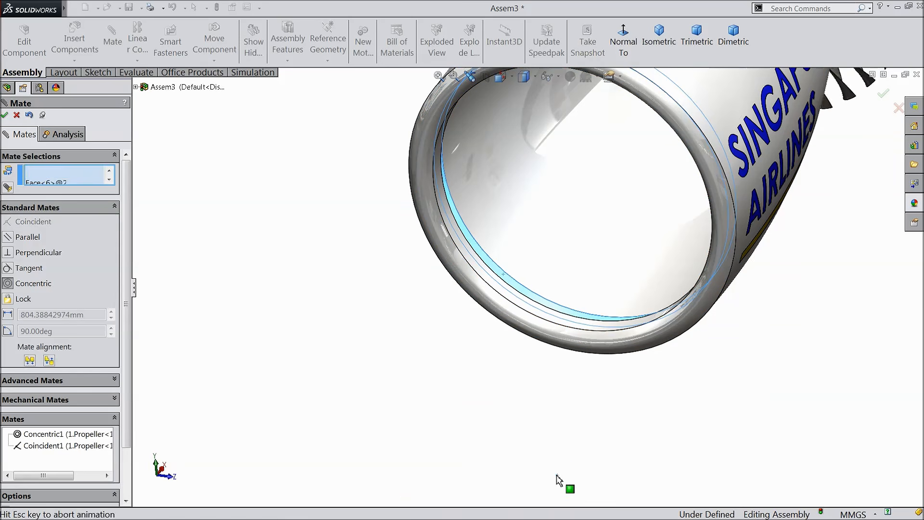
scroll(438, 387, "up", 2)
scroll(437, 347, "up", 1)
middle_click_drag(427, 284, 353, 315)
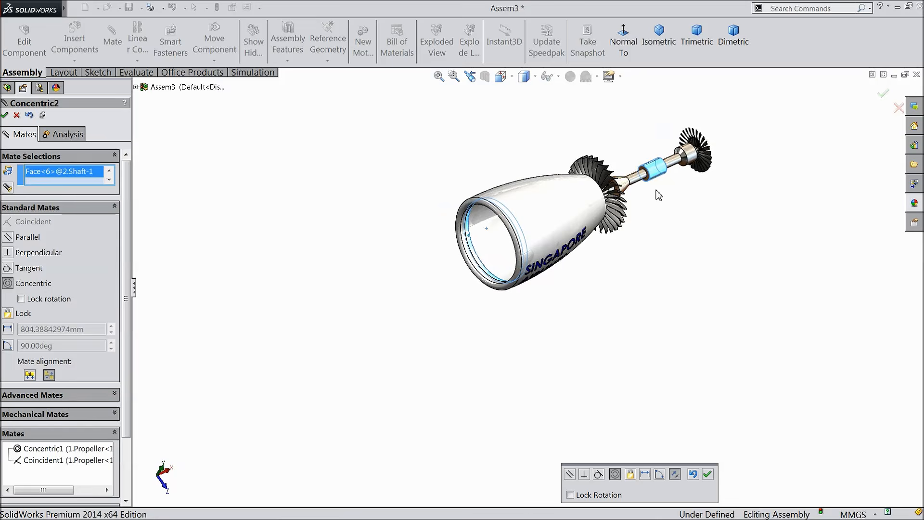
scroll(658, 195, "down", 3)
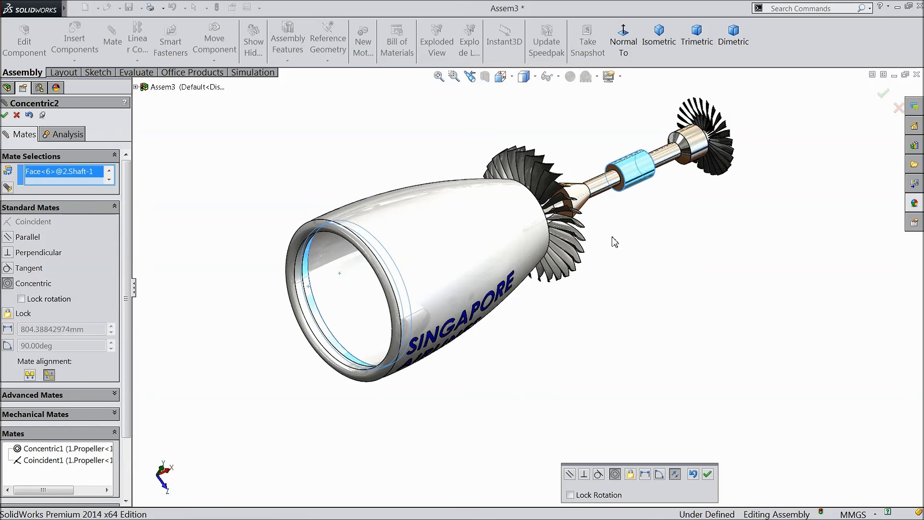
left_click(707, 475)
Step: Pick the large flat face of the shaft's cone and the housing's inner annular face for a mate, moving the shaft clear of the housing
left_click_drag(643, 179, 599, 186)
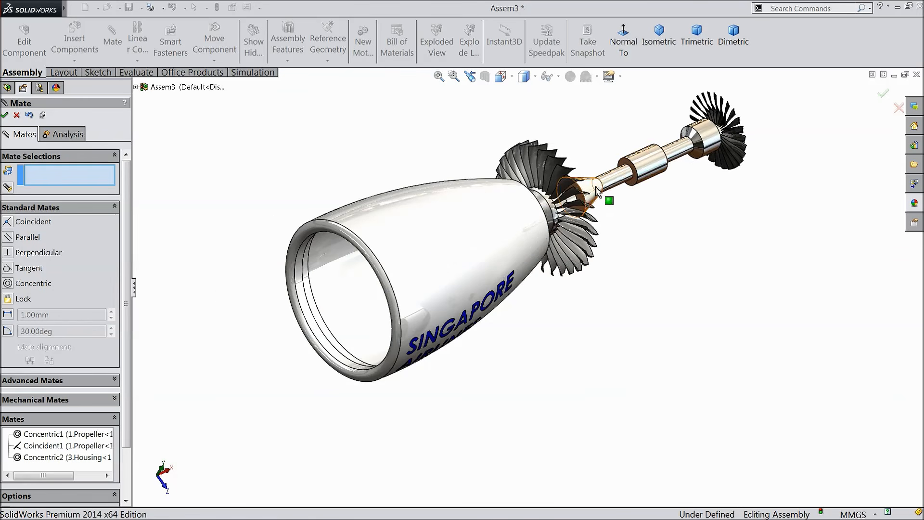
scroll(598, 186, "down", 8)
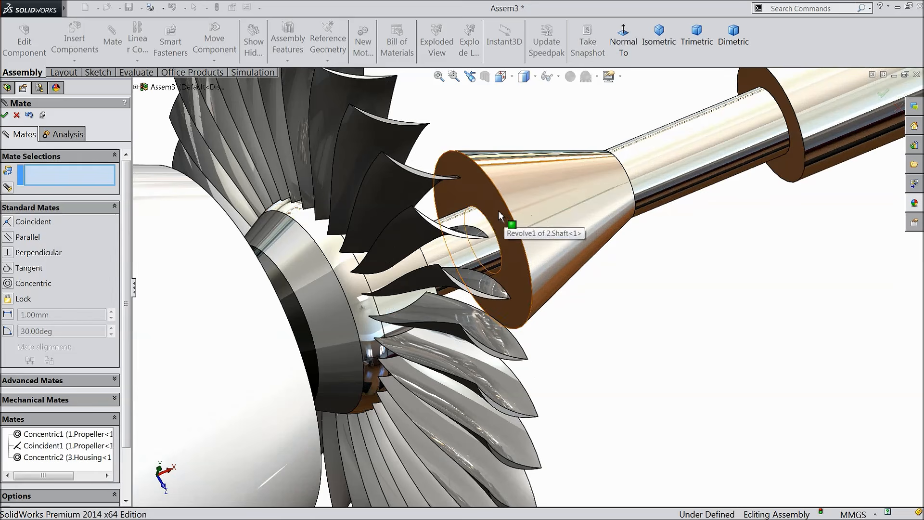
left_click(499, 209)
scroll(537, 262, "up", 10)
middle_click_drag(503, 340, 493, 361)
left_click_drag(582, 269, 876, 228)
middle_click_drag(503, 279, 470, 296)
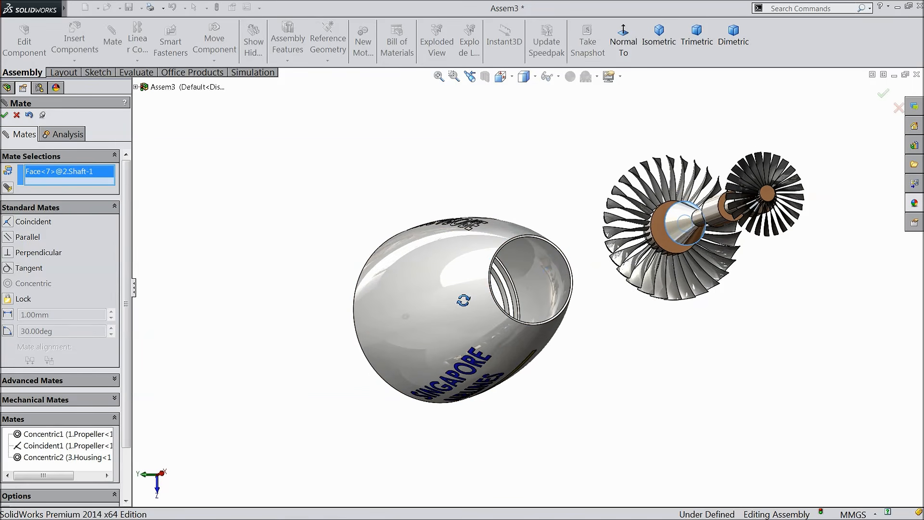
scroll(528, 294, "down", 8)
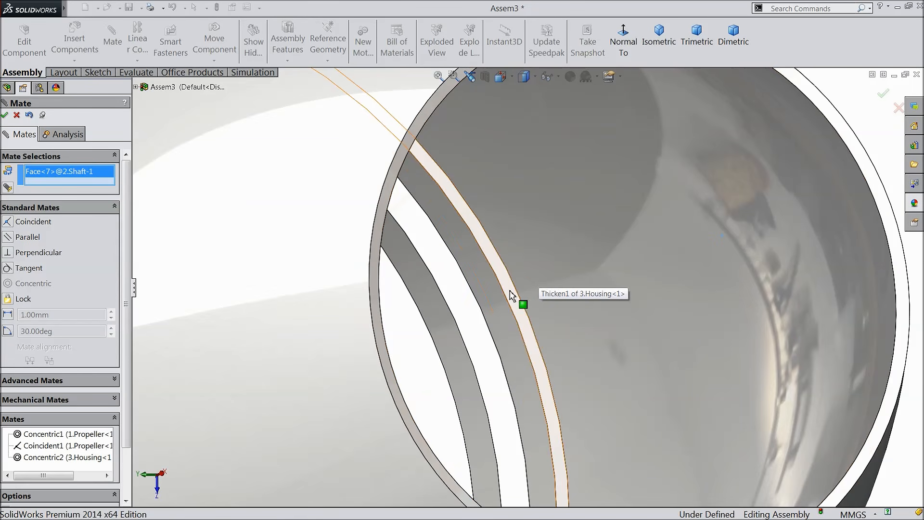
left_click(513, 295)
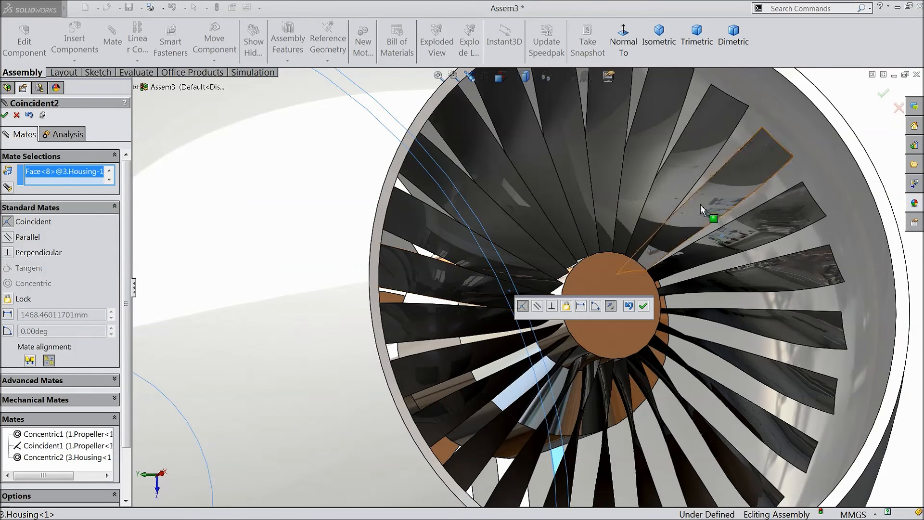
Step: Make the shaft-to-housing mate a distance mate with a value of 20 mm
scroll(712, 213, "up", 10)
middle_click_drag(697, 221, 818, 220)
scroll(511, 315, "down", 3)
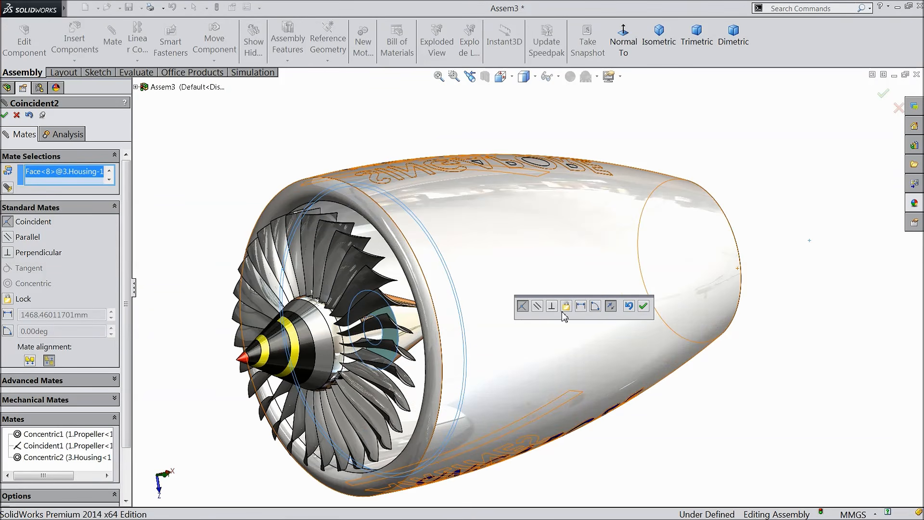
left_click(581, 306)
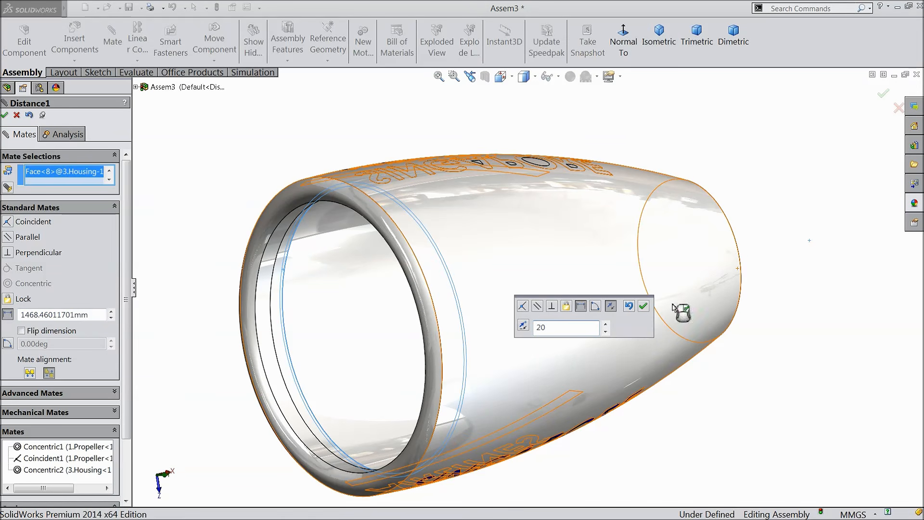
key("Return")
mouse_move(455, 291)
middle_mouse_down()
mouse_move(423, 270)
mouse_move(462, 286)
middle_mouse_up()
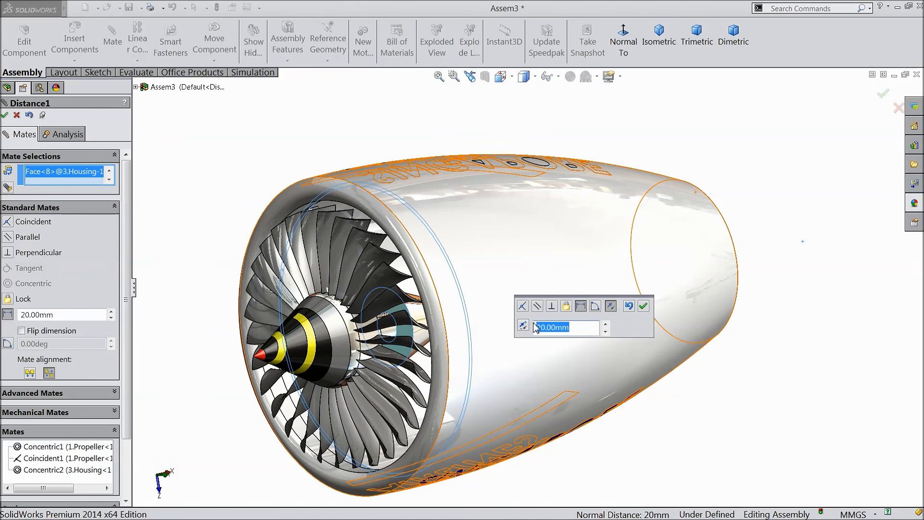
Step: Try 10 mm, 30 mm and 50 mm as the distance between the shaft's cone face and the housing's inner face
key("Return")
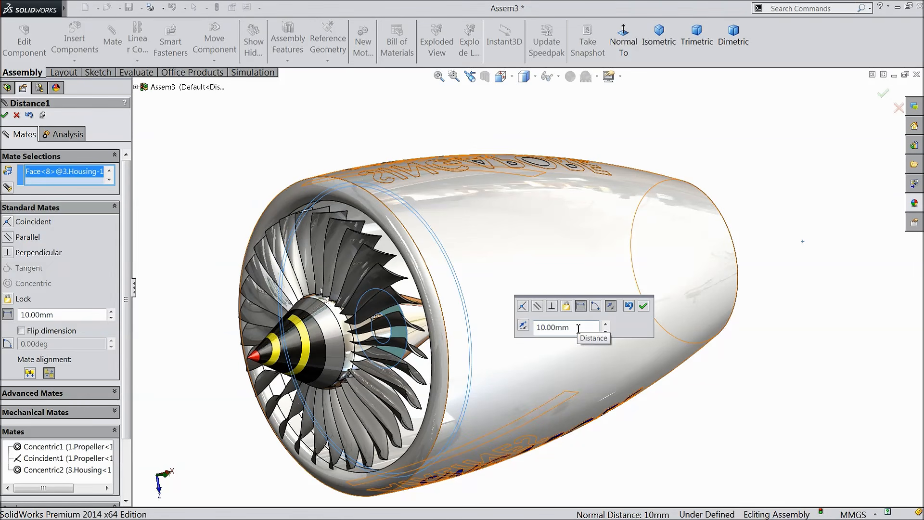
left_click_drag(578, 329, 561, 327)
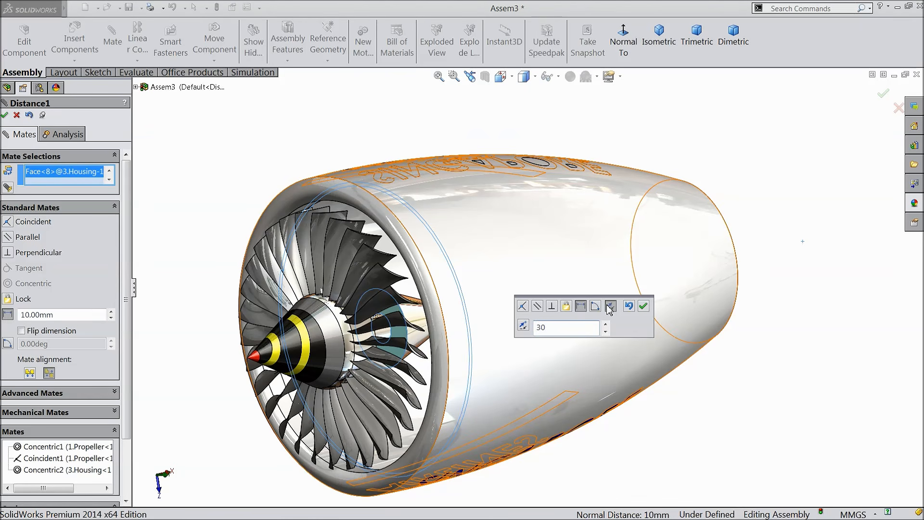
type("30")
key("Return")
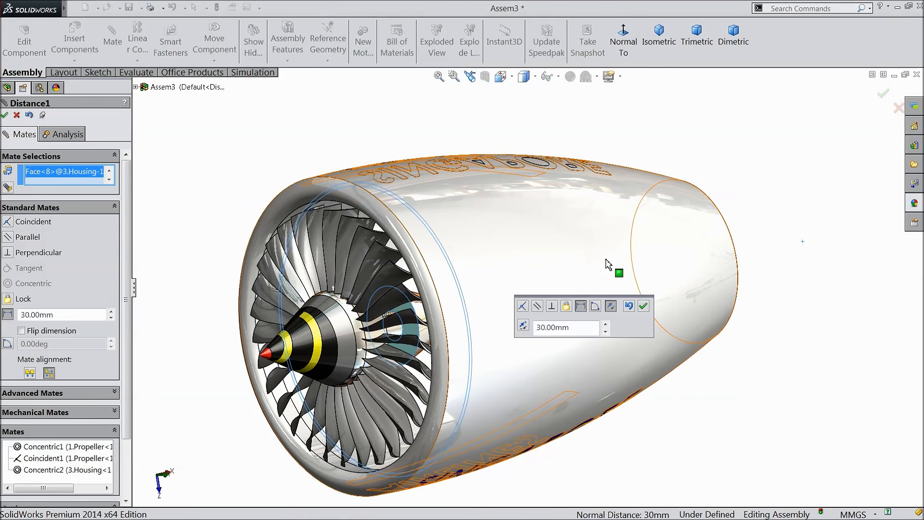
left_click_drag(577, 325, 544, 328)
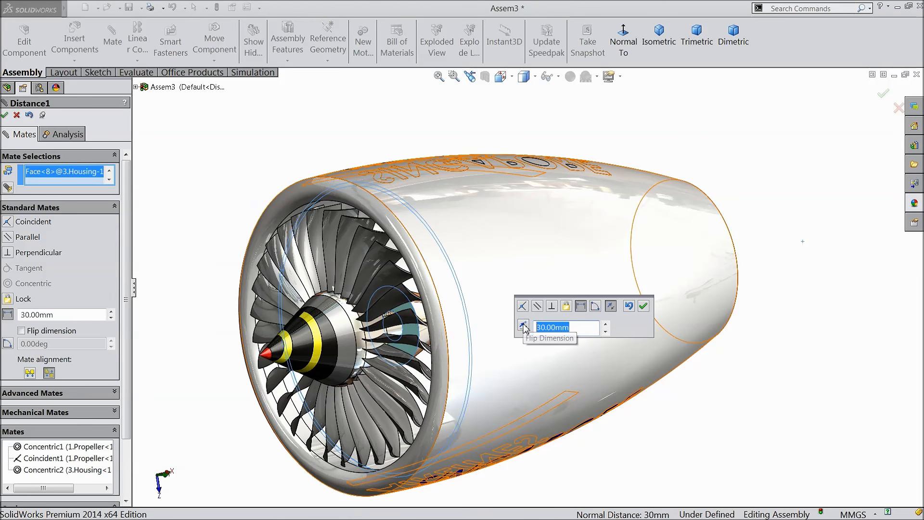
type("50")
key("Return")
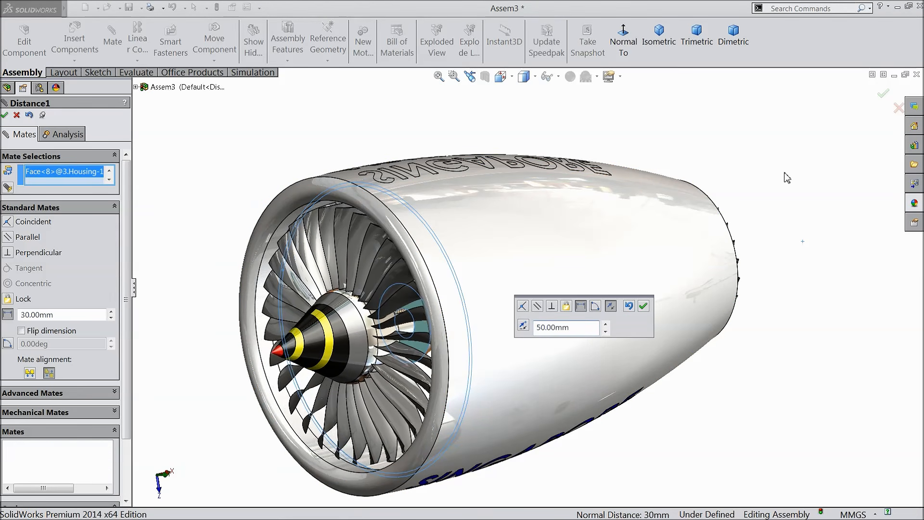
middle_click_drag(781, 197, 659, 319)
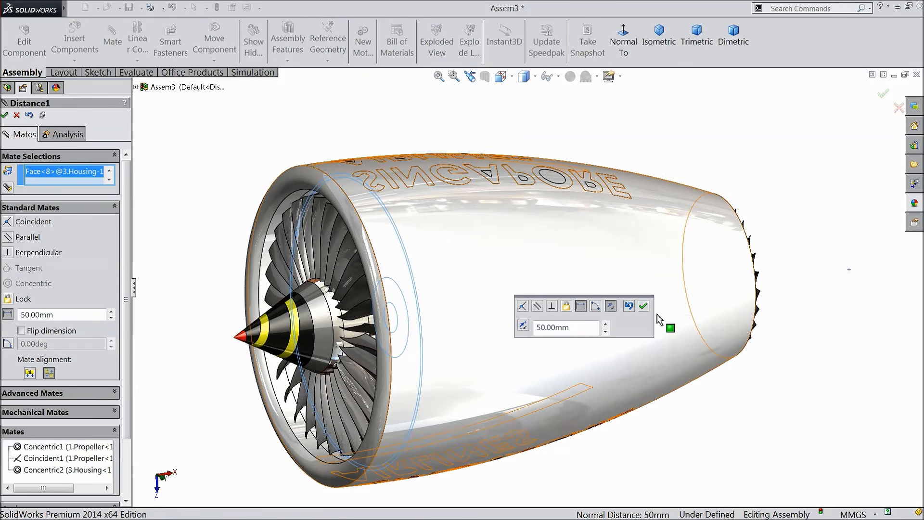
Step: Set the shaft-to-housing distance mate to 40 mm, accept it and finish mating
left_click_drag(579, 331, 536, 327)
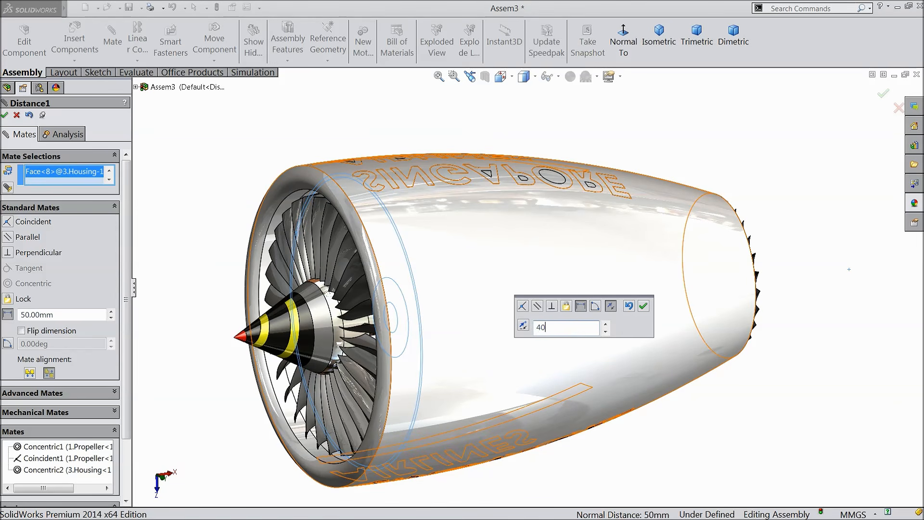
key("Return")
middle_click_drag(568, 316, 639, 322)
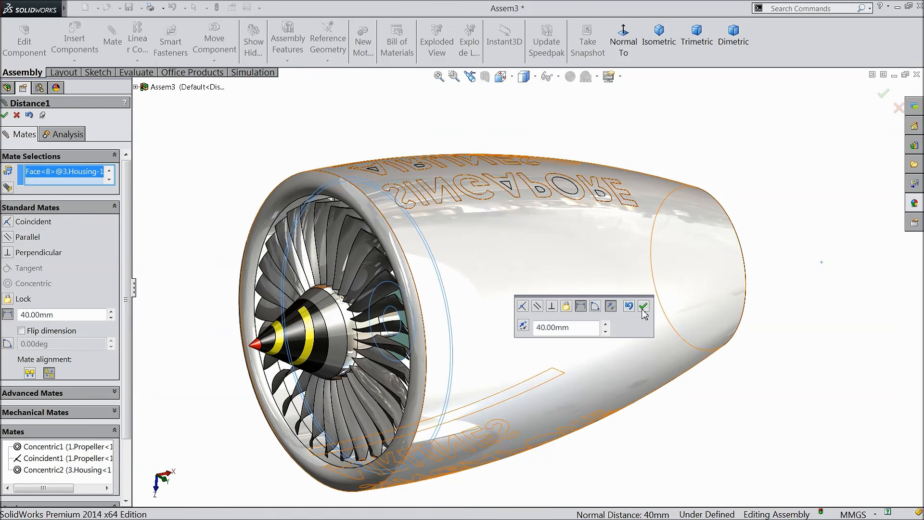
left_click(643, 306)
scroll(619, 351, "up", 3)
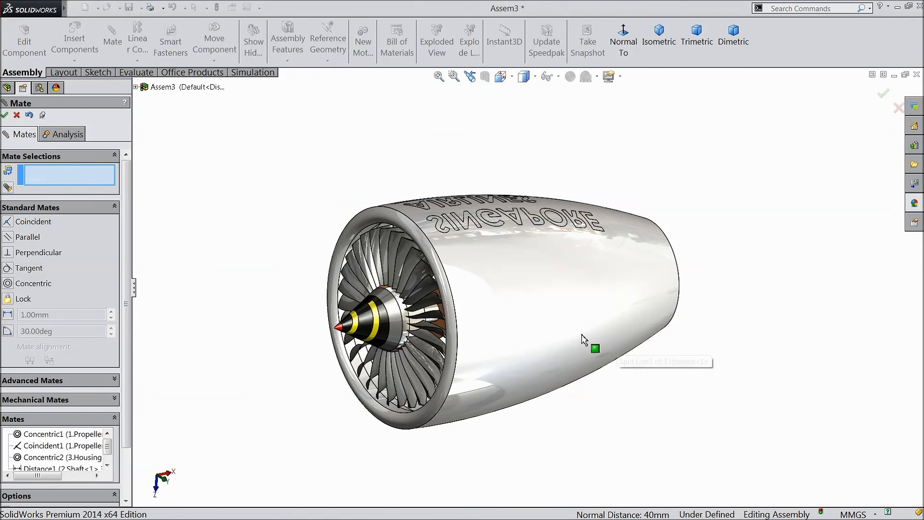
left_click(5, 116)
Step: Turn the propeller inside the housing and inspect the assembly from the front and the rear
middle_click_drag(183, 259, 253, 313)
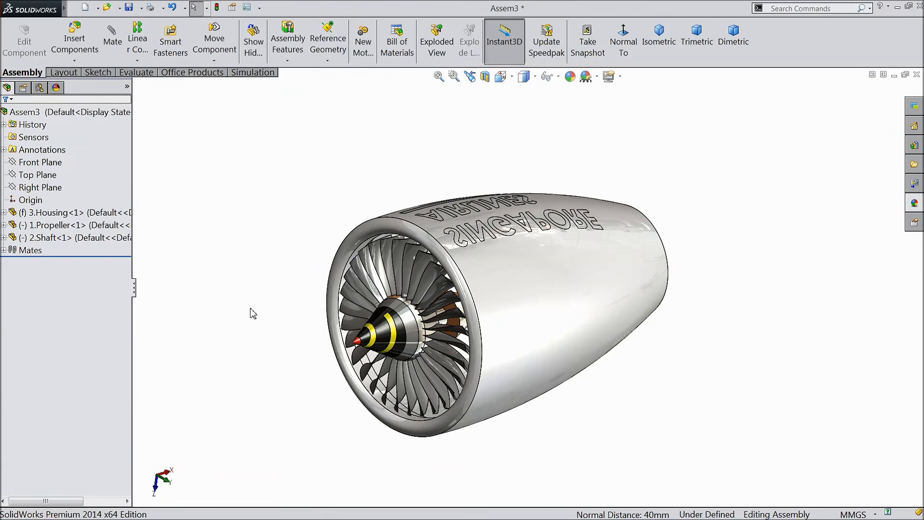
left_click_drag(396, 329, 414, 351)
middle_click_drag(524, 330, 454, 337)
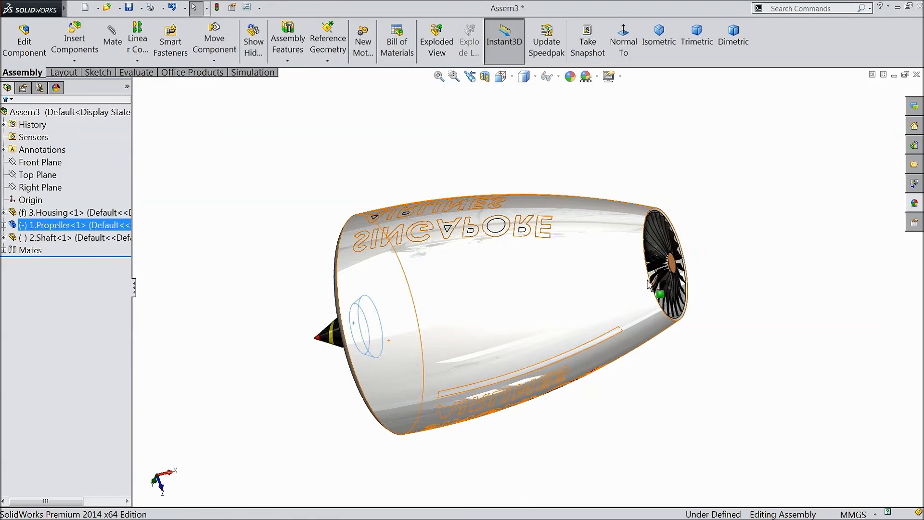
Step: Open the 2.Shaft part from the assembly in its own window
scroll(673, 268, "down", 4)
left_click(673, 255)
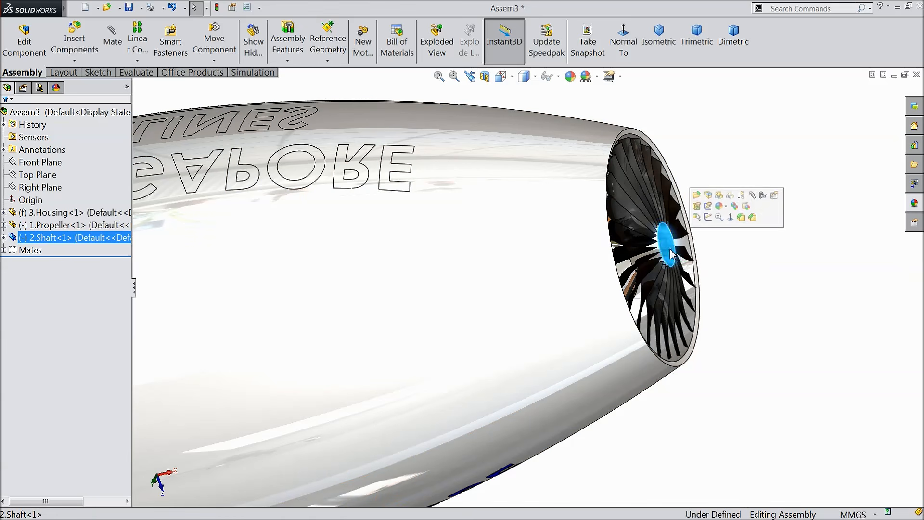
left_click(697, 195)
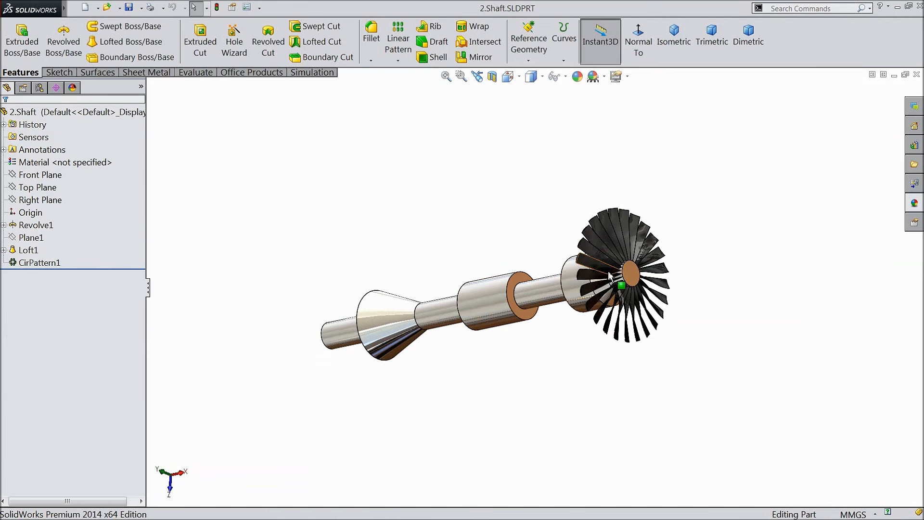
Step: Start a sketch on the shaft's Front Plane and view it square on
scroll(635, 284, "down", 3)
left_click(609, 306)
scroll(609, 308, "up", 5)
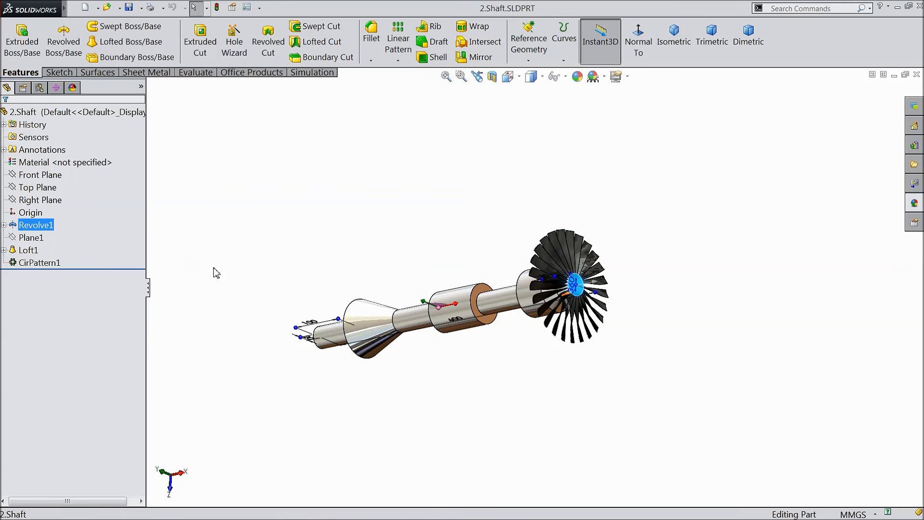
left_click(38, 175)
left_click(49, 162)
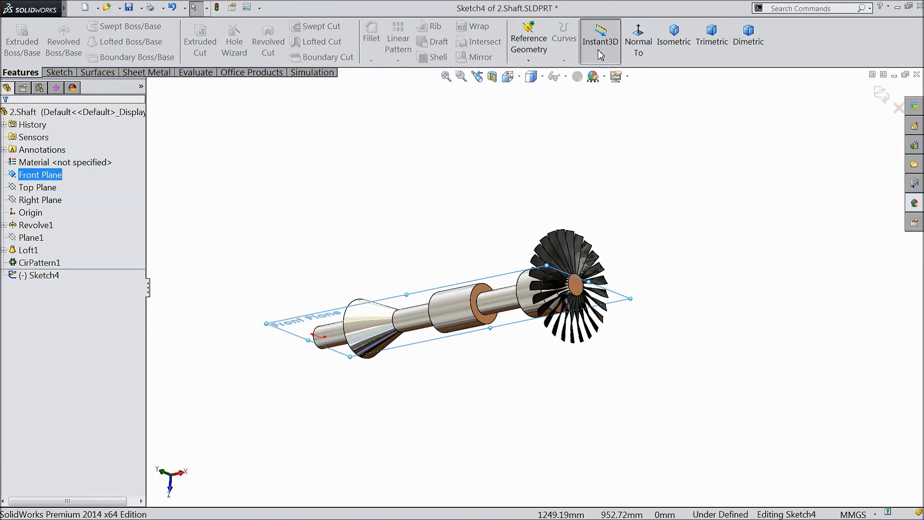
left_click(643, 42)
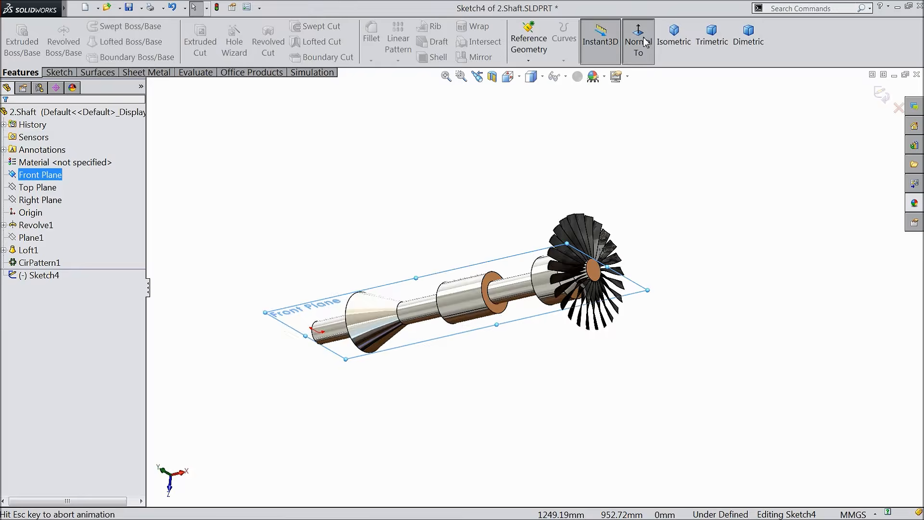
left_click(59, 72)
Step: Sketch a vertical line about 20 mm long from the shaft end's upper corner to its axis and a horizontal line about 52 mm outward along the axis
left_click(82, 27)
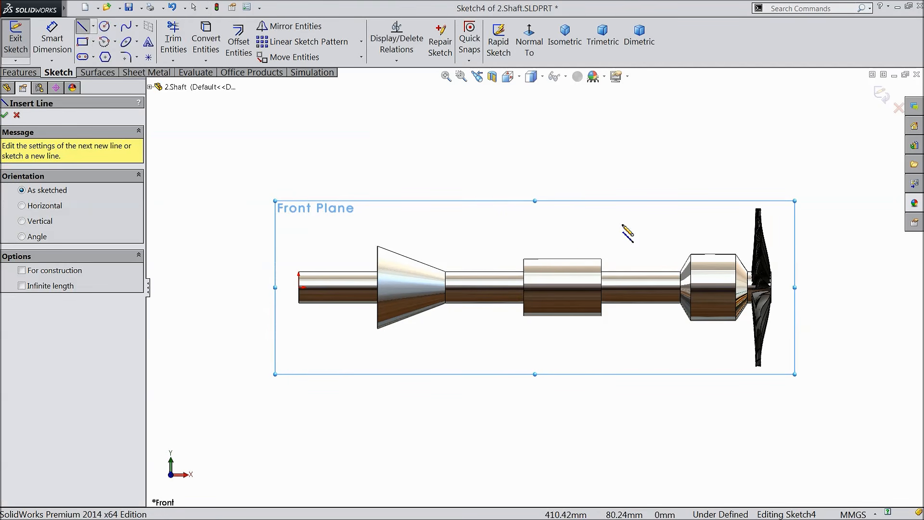
scroll(621, 231, "down", 8)
scroll(735, 239, "down", 2)
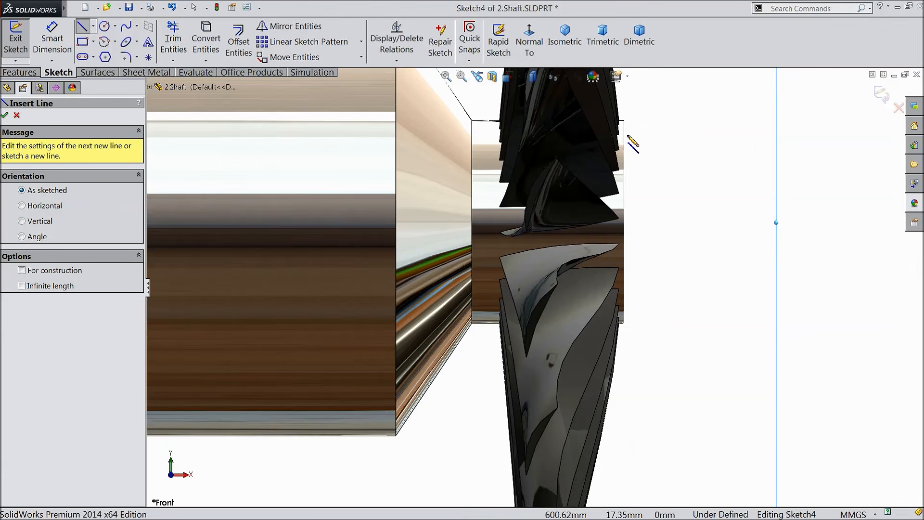
left_click(624, 120)
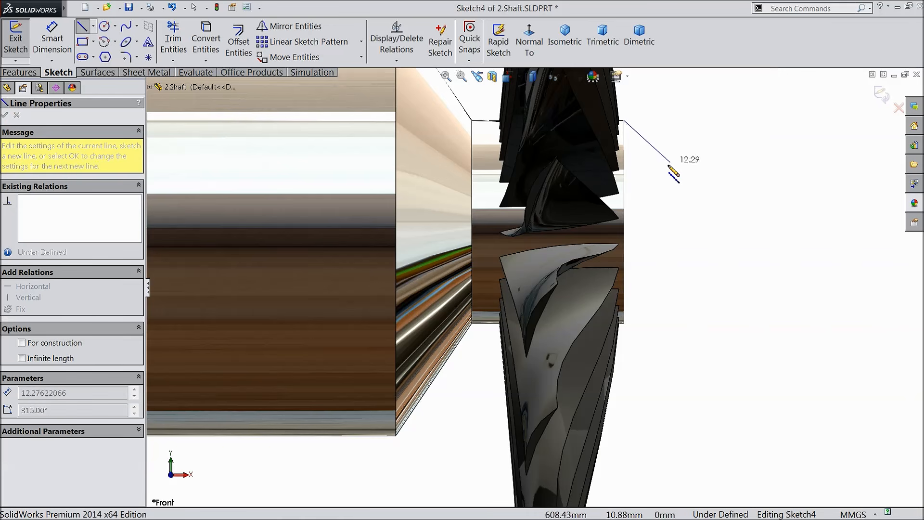
left_click(624, 222)
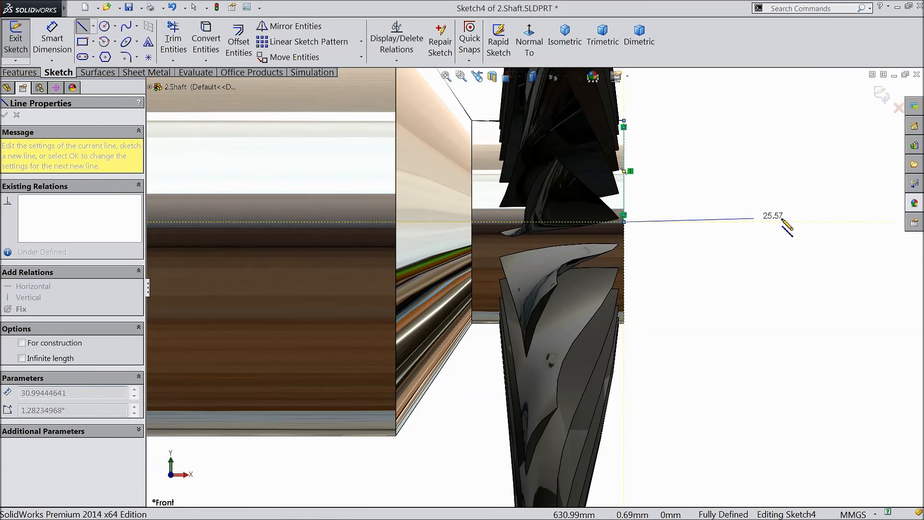
scroll(799, 227, "up", 3)
left_click(739, 249)
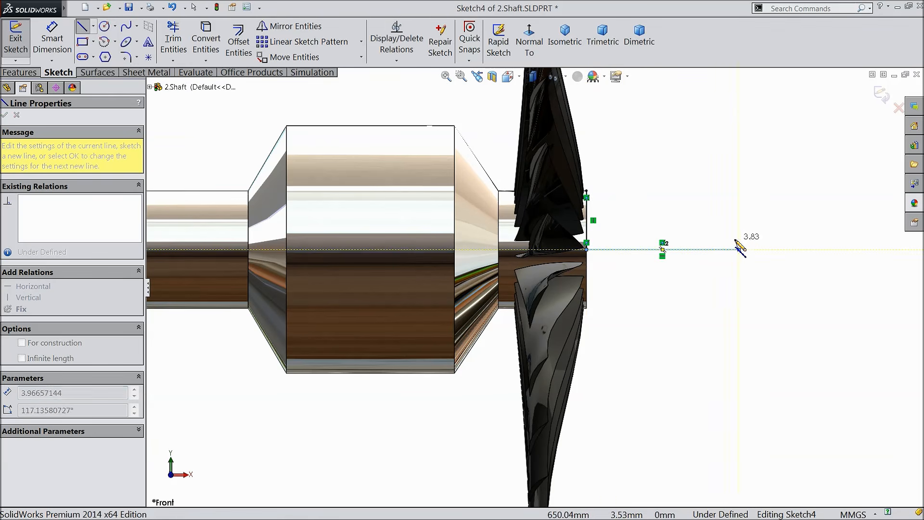
right_click(635, 193)
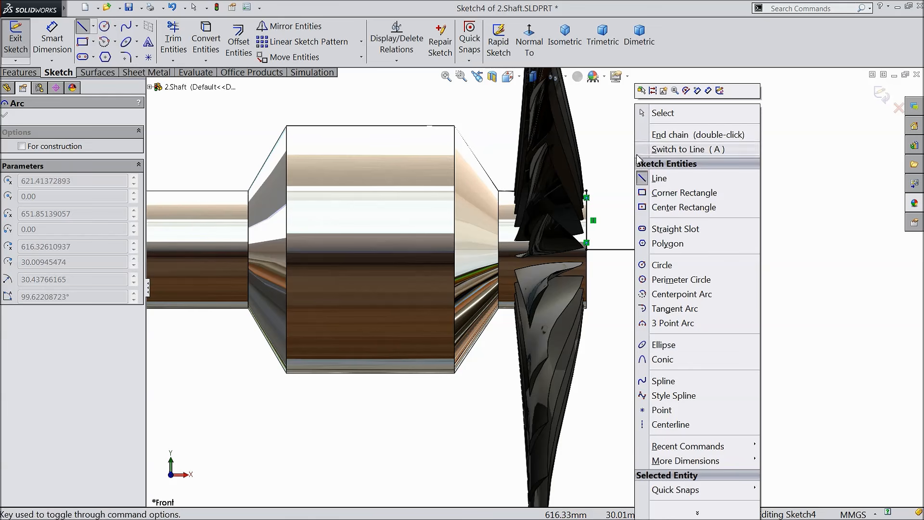
left_click(663, 113)
scroll(671, 195, "down", 2)
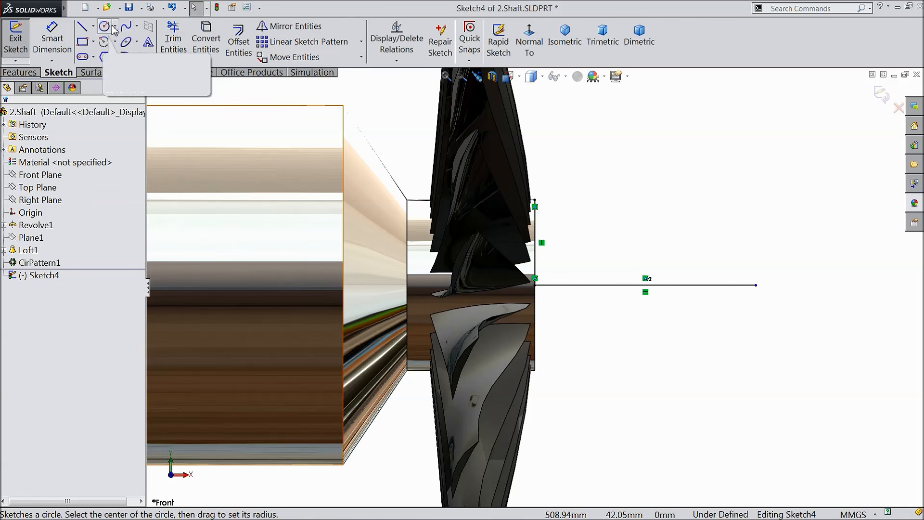
Step: Close the profile with a three-point arc of about 84 mm radius from the shaft end's upper corner to the axis line's outer end
left_click(115, 42)
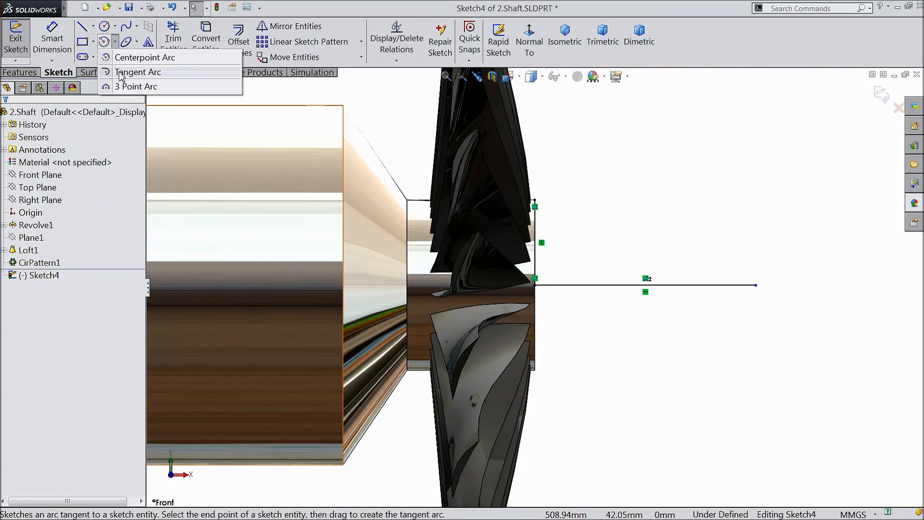
left_click(121, 72)
left_click(117, 45)
left_click(127, 84)
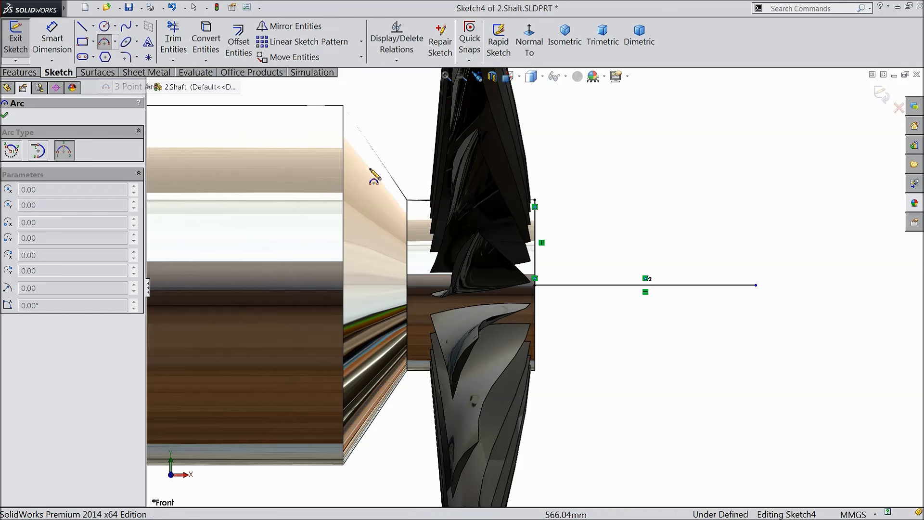
left_click(535, 201)
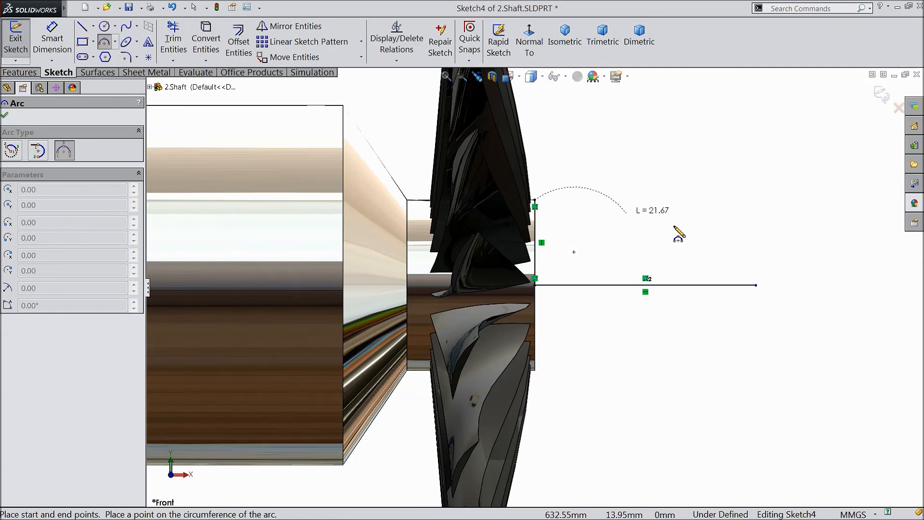
left_click(756, 285)
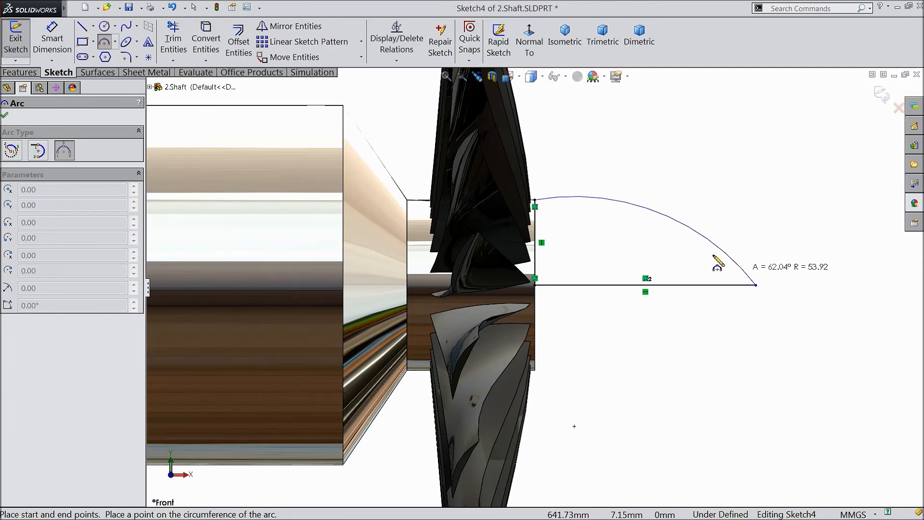
left_click(638, 223)
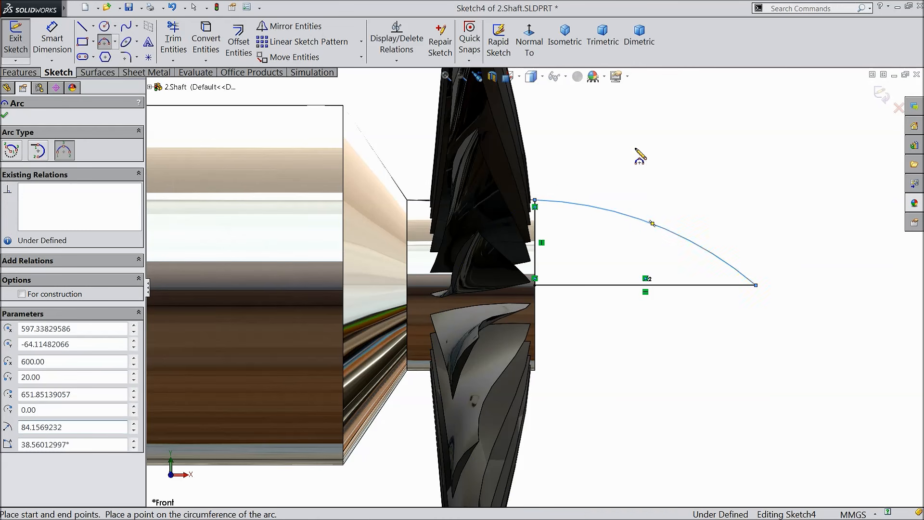
right_click(637, 154)
left_click(655, 140)
Step: Dimension the horizontal axis line of the tip profile to 50 mm
left_click(47, 51)
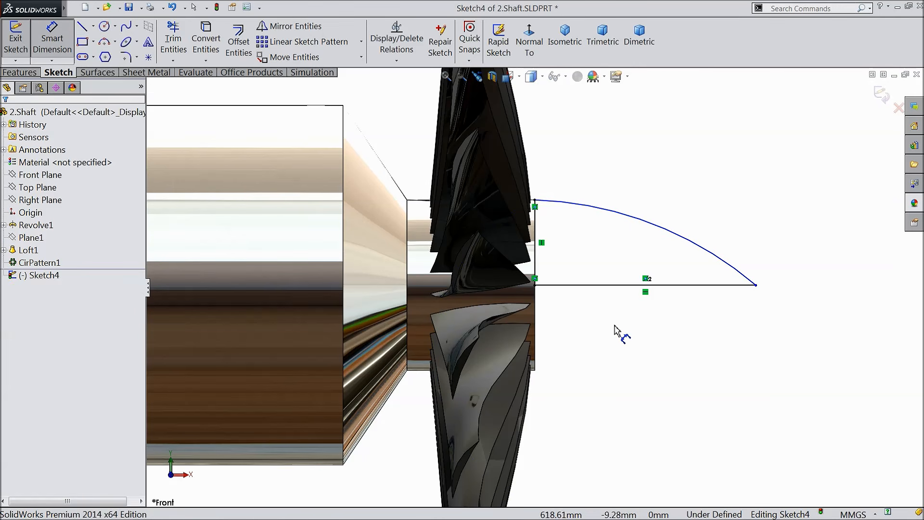
left_click(621, 287)
left_click(645, 333)
type("50")
left_click(587, 319)
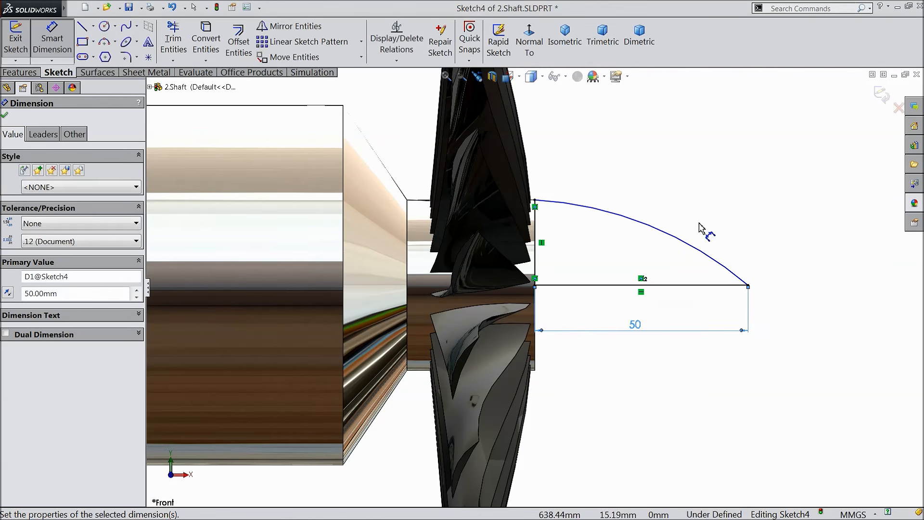
left_click(6, 117)
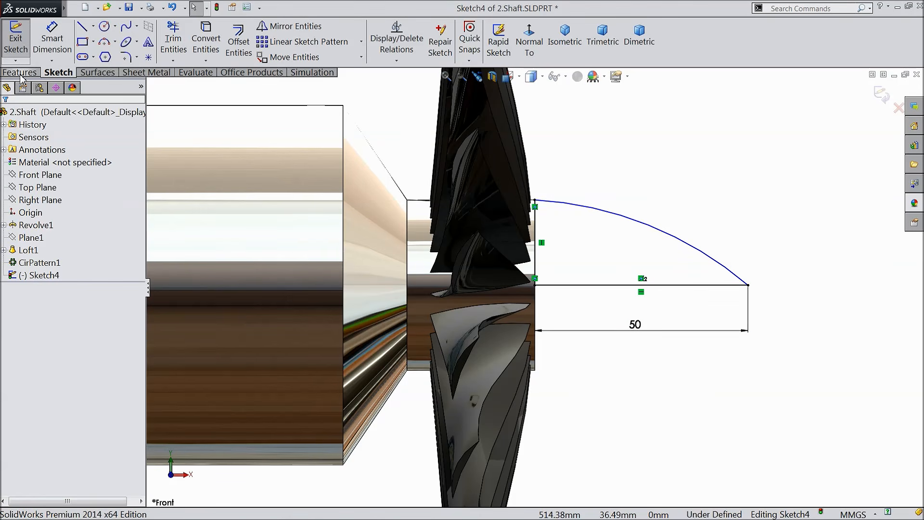
Step: Revolve the closed profile about its horizontal line to add a pointed cone to the shaft's end
left_click(20, 73)
left_click(63, 42)
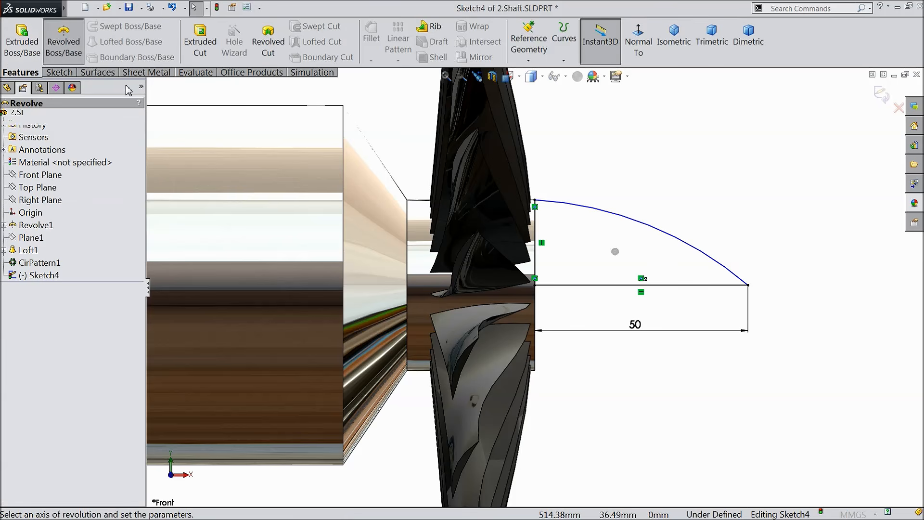
left_click(589, 286)
left_click(5, 116)
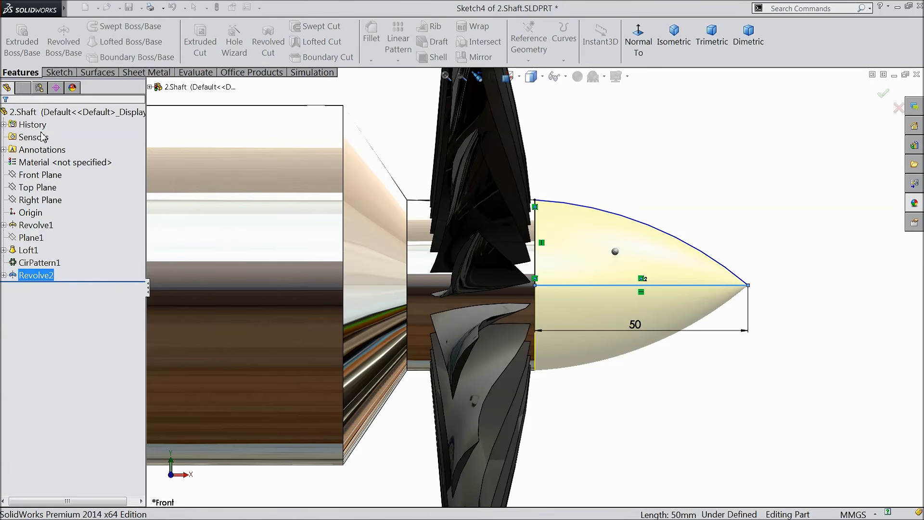
scroll(693, 205, "up", 3)
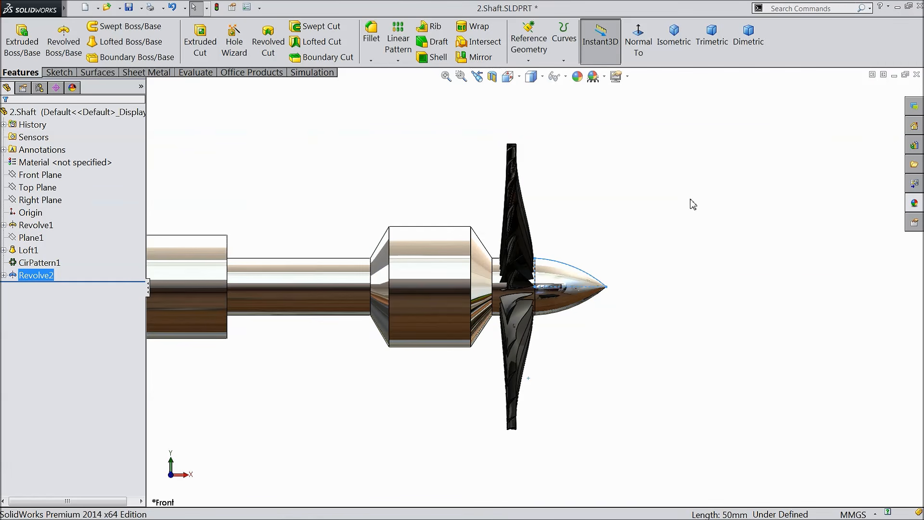
Step: Close the shaft part with its changes saved and rebuild the assembly
left_click(918, 75)
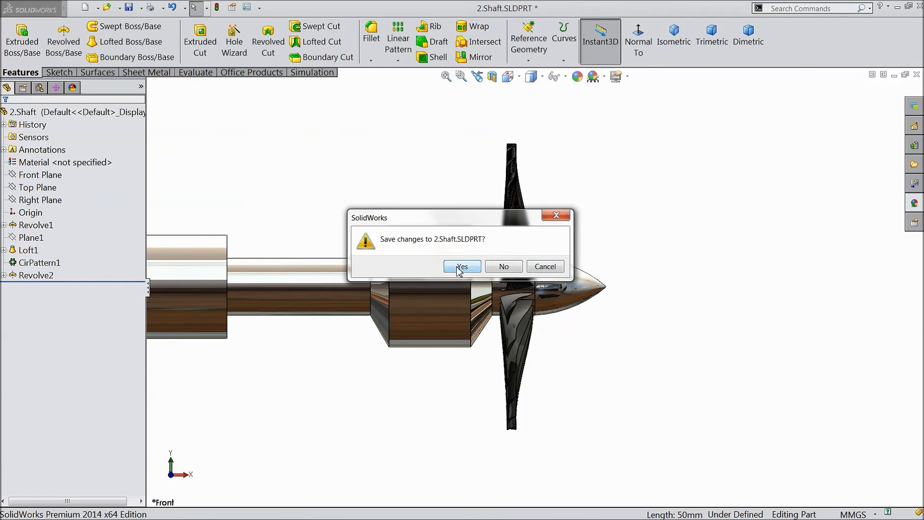
left_click(476, 267)
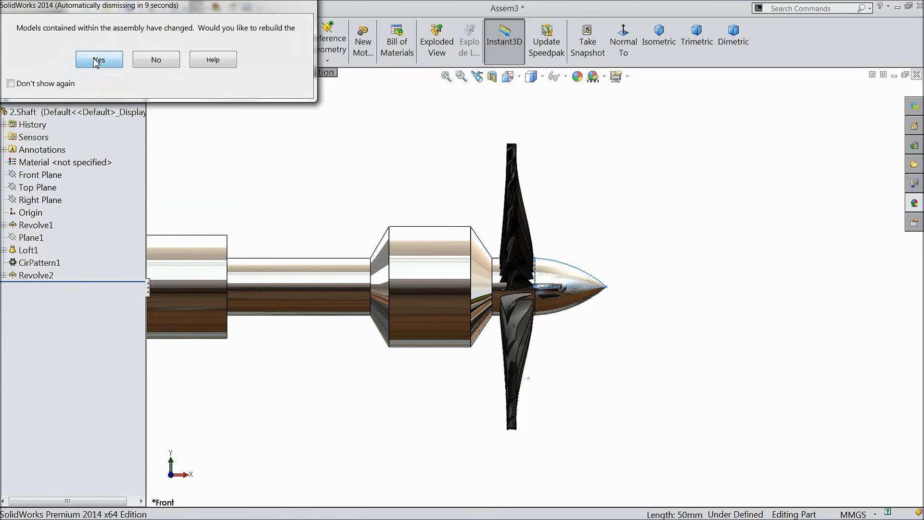
left_click(99, 60)
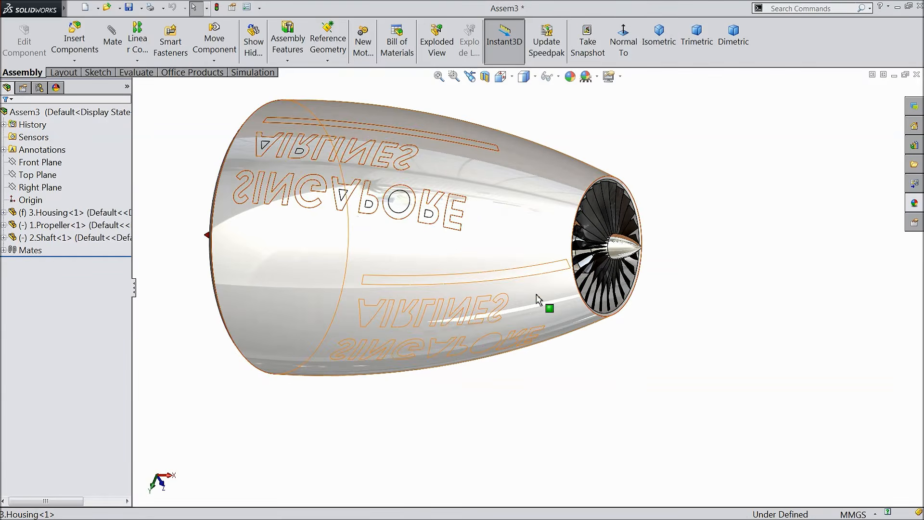
Step: Examine the engine assembly around the shaft's new rear cone, in isometric view and from the propeller side
scroll(620, 264, "down", 5)
scroll(620, 287, "up", 5)
middle_click_drag(516, 291, 524, 268)
left_click(659, 36)
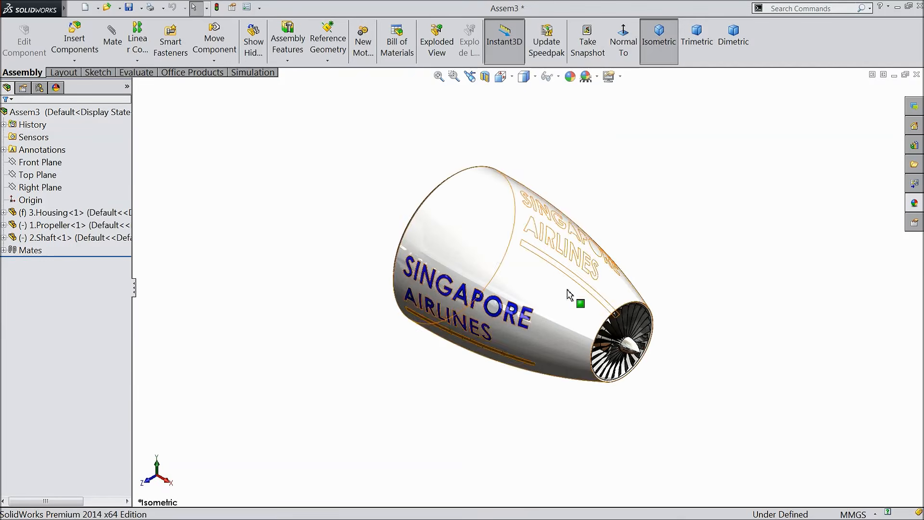
middle_click_drag(581, 326, 592, 354)
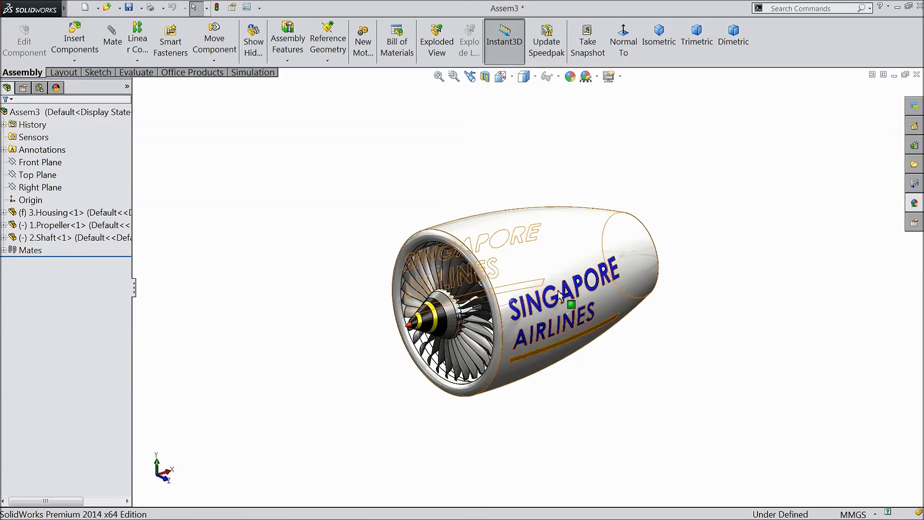
scroll(561, 292, "down", 4)
middle_click_drag(557, 289, 532, 320)
scroll(552, 294, "down", 1)
scroll(529, 308, "up", 2)
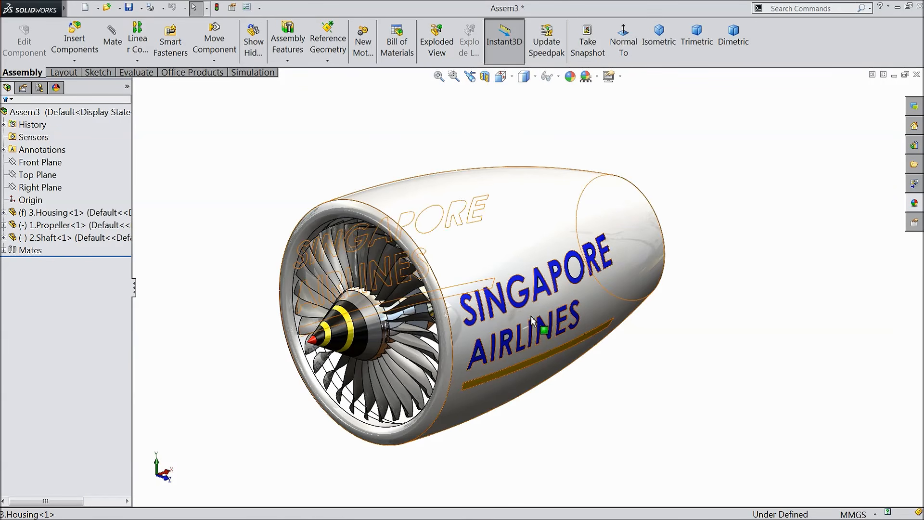
scroll(532, 321, "down", 1)
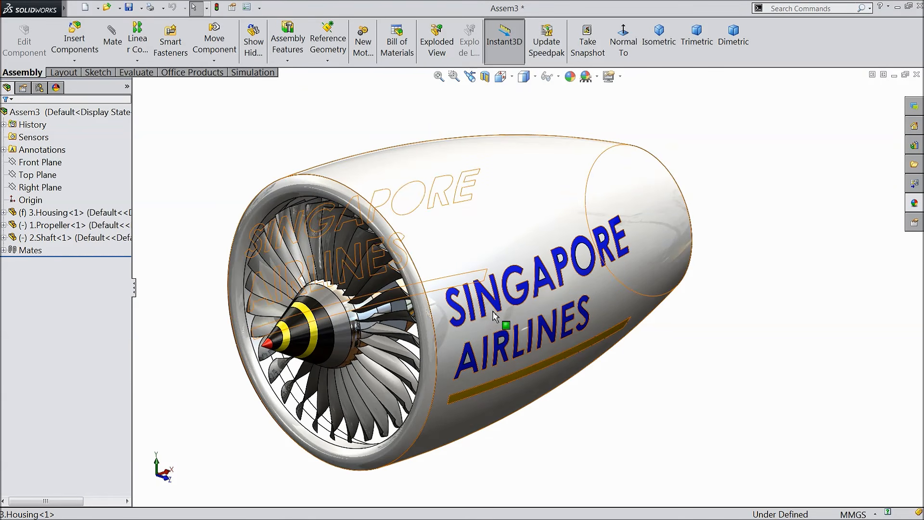
scroll(495, 315, "down", 1)
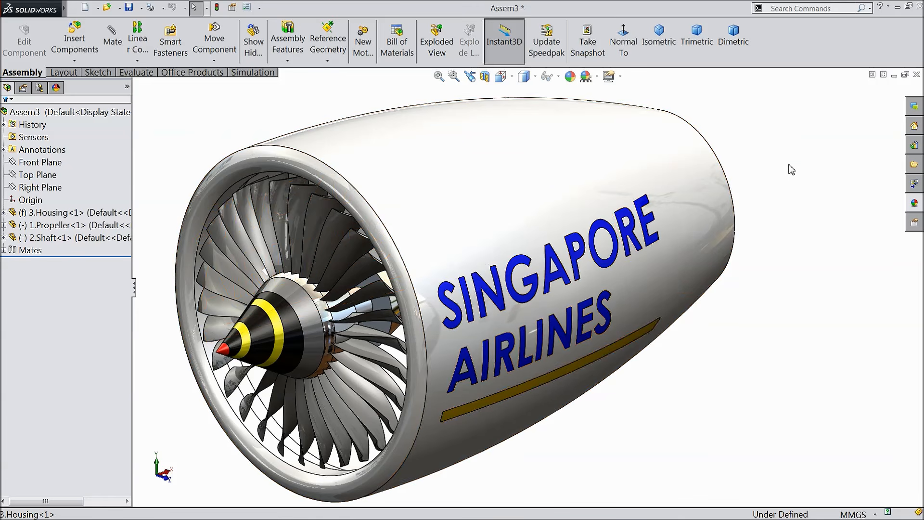
Step: Save the assembly as Assem3.SLDASM in the Jet Engine folder
left_click(129, 8)
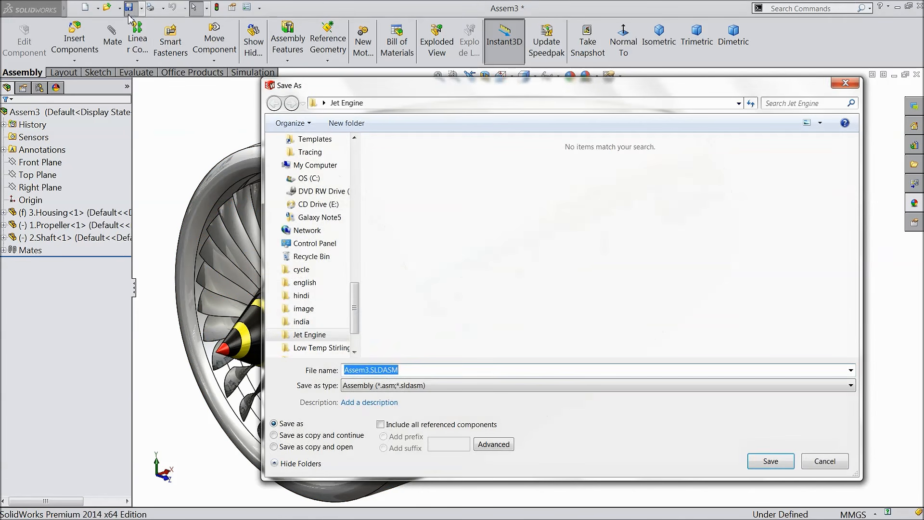
left_click(770, 461)
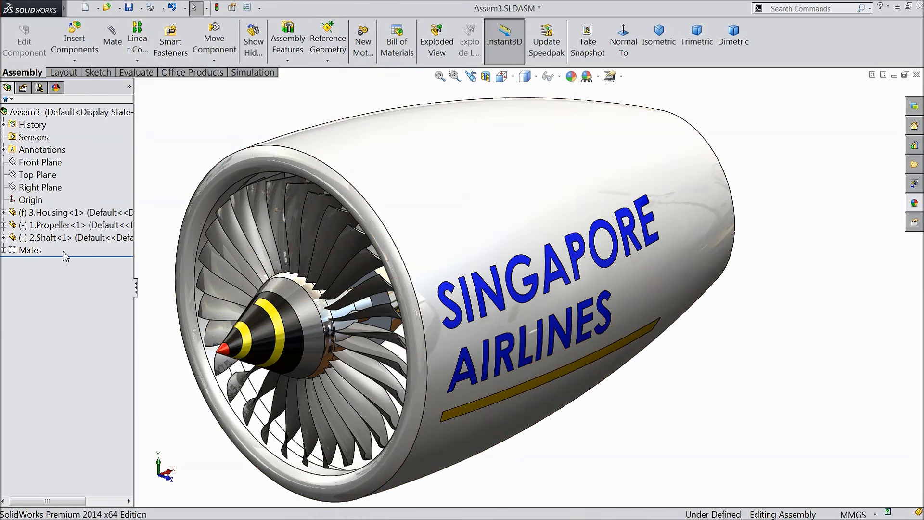
Step: Mate the propeller's Top Plane coincident with the shaft's Top Plane
left_click(4, 225)
left_click(43, 313)
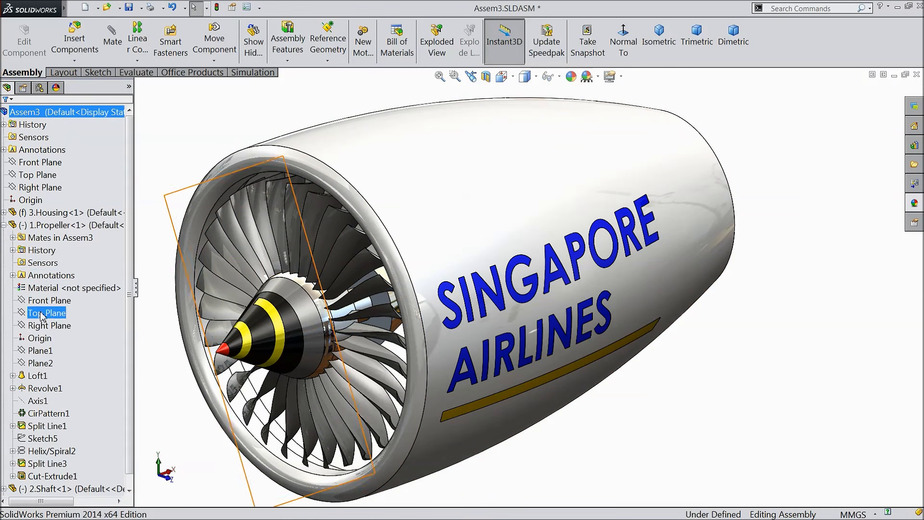
left_click(46, 318)
scroll(128, 289, "down", 1)
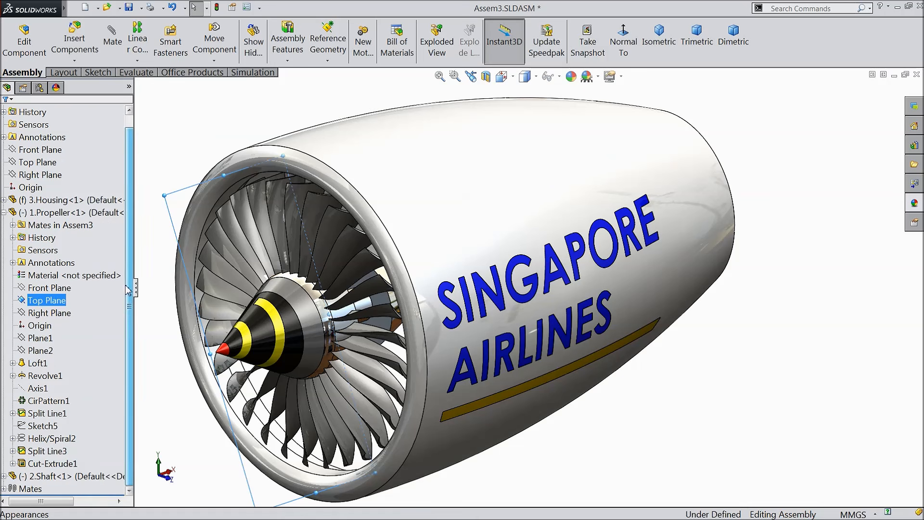
left_click(4, 477)
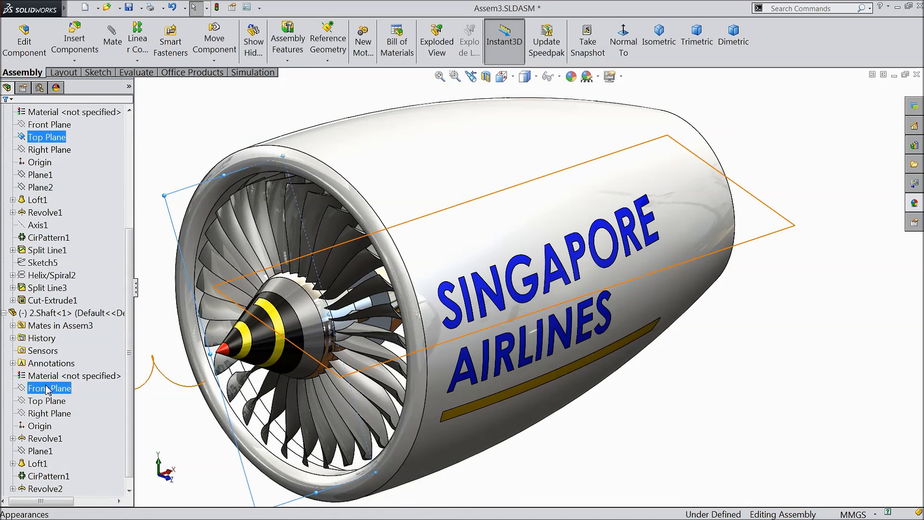
left_click(52, 402)
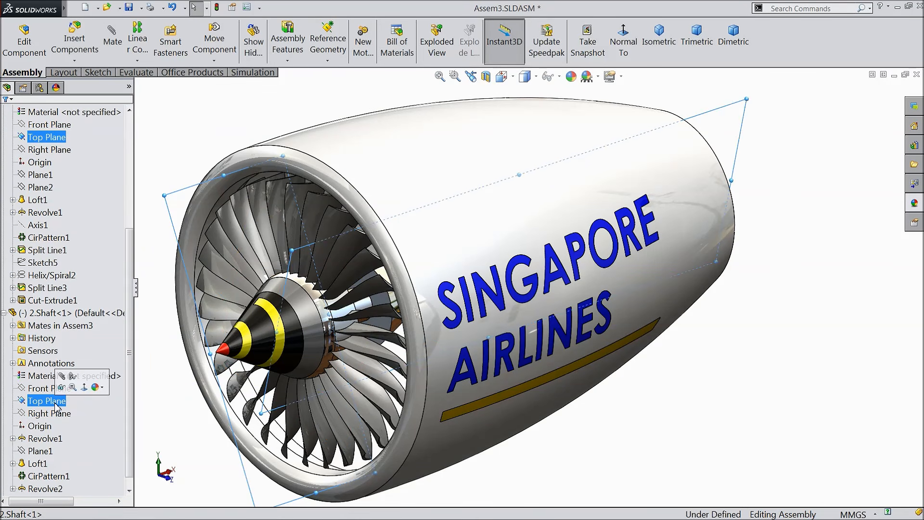
left_click(113, 42)
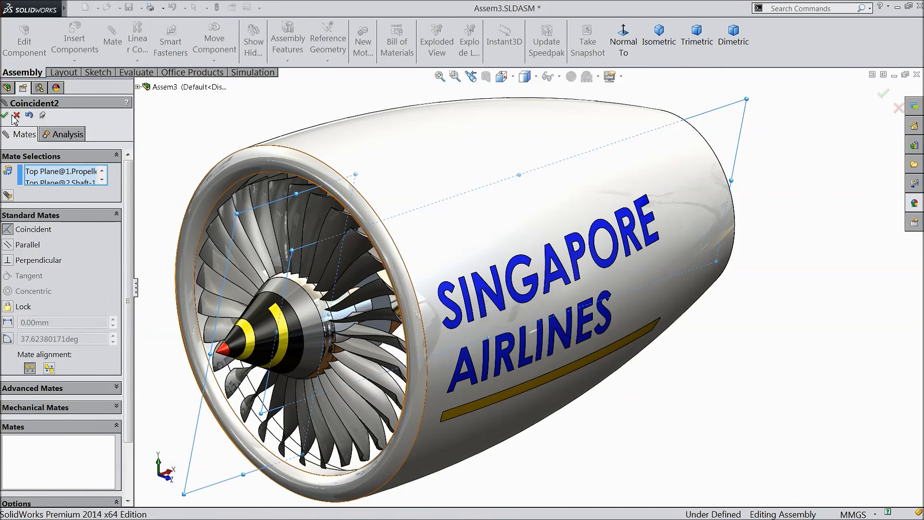
left_click(5, 115)
left_click(5, 114)
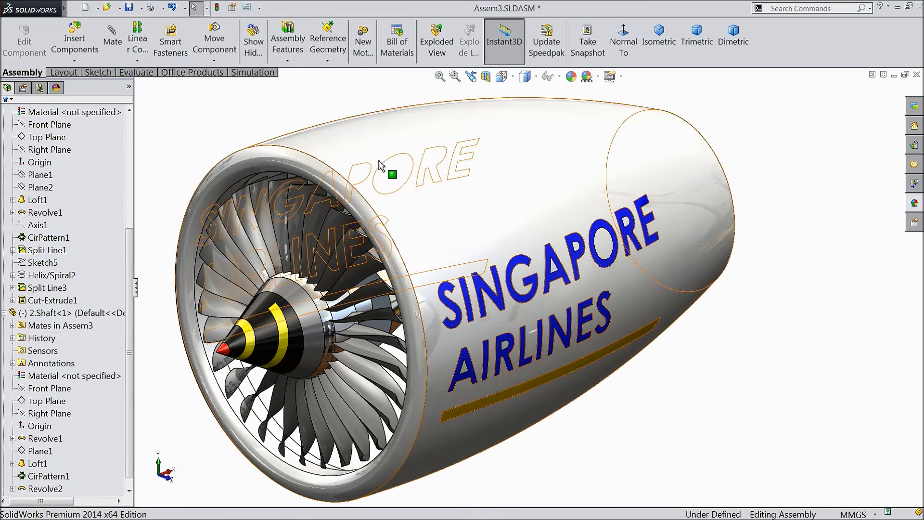
Step: Make the housing temporarily transparent and rotate the propeller to check that the shaft turns with it
left_click(382, 159)
left_click(437, 113)
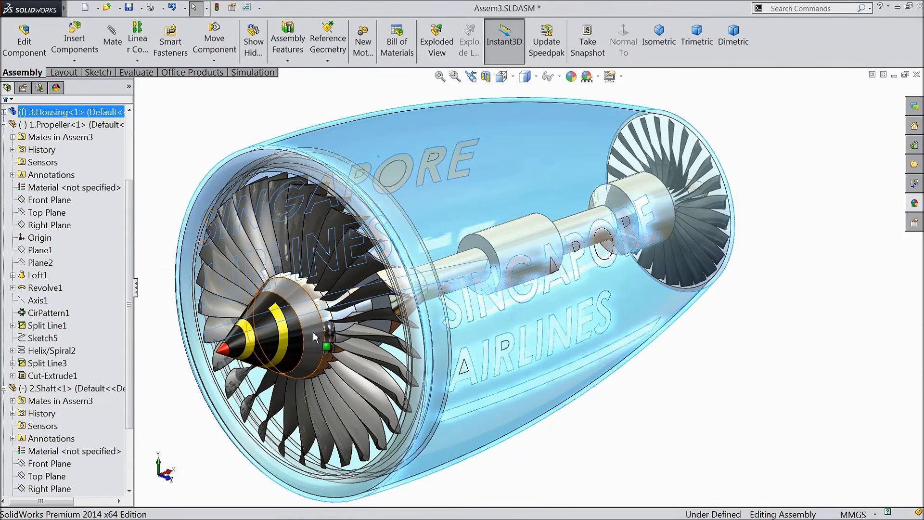
left_click_drag(312, 335, 290, 289)
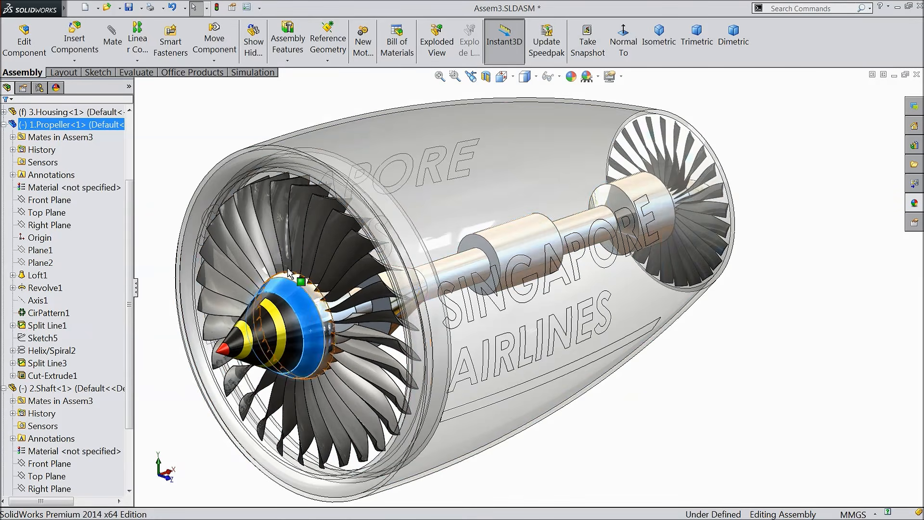
left_click(388, 154)
left_click(447, 99)
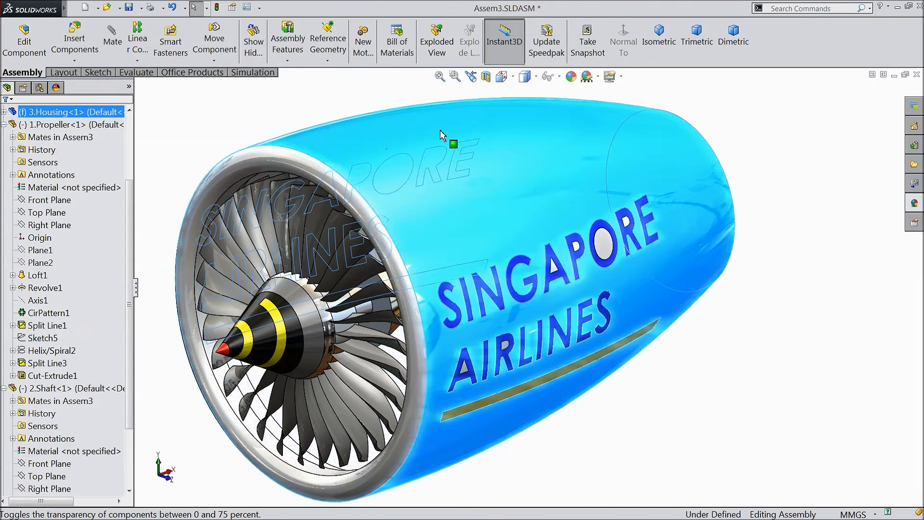
Step: Collapse the propeller and shaft feature lists, and save the assembly with a rebuild
left_click(235, 111)
left_click(64, 177)
left_click(4, 124)
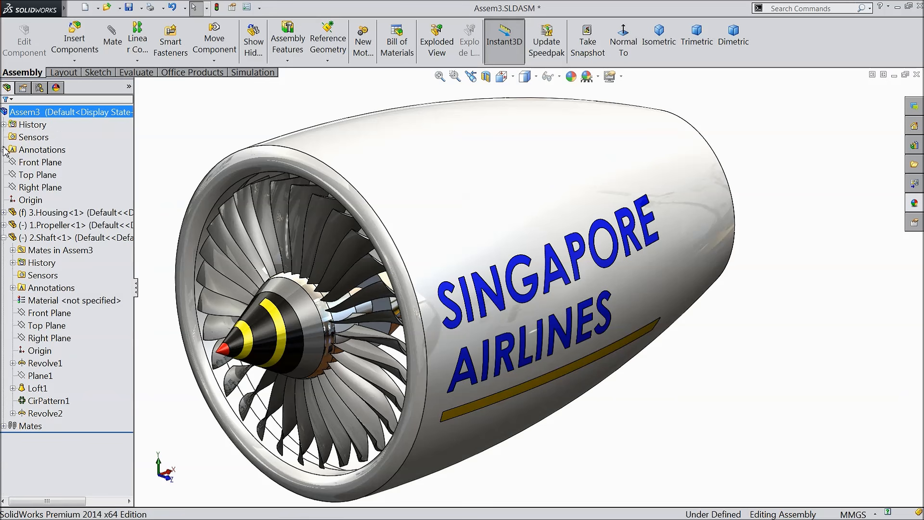
left_click(4, 237)
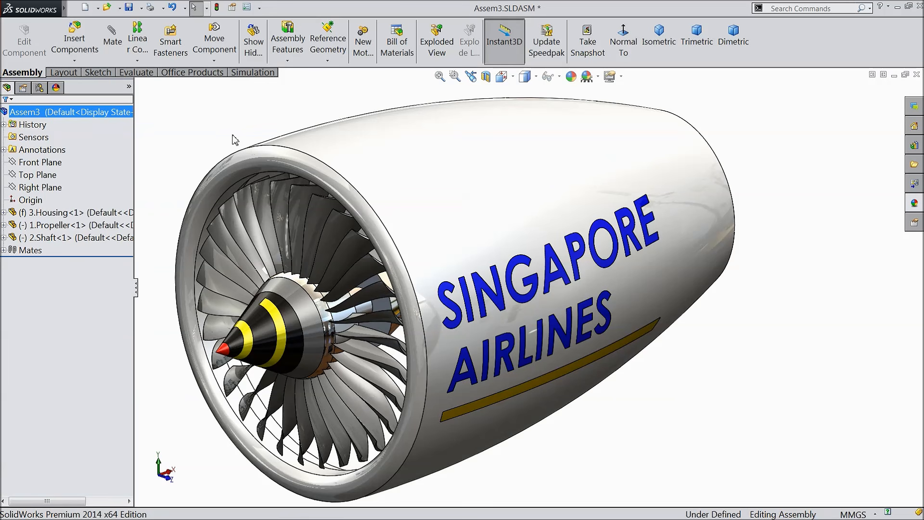
left_click(131, 8)
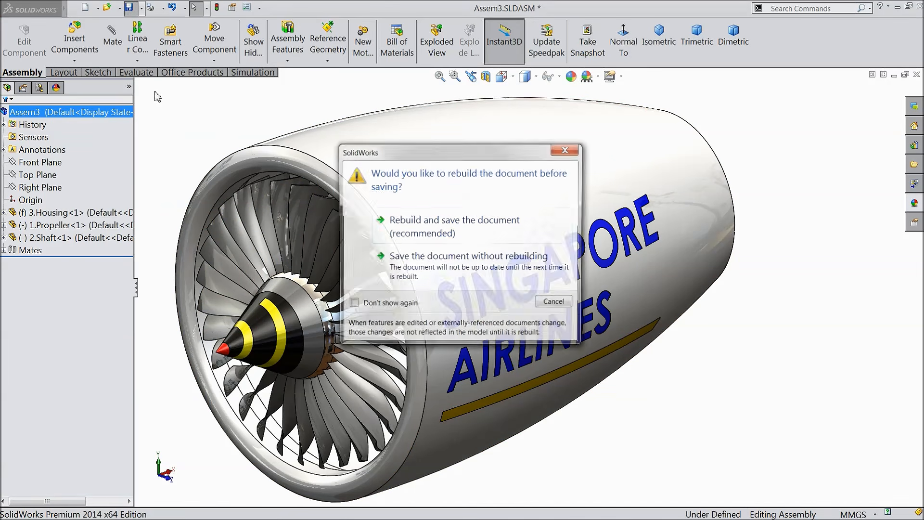
left_click(427, 231)
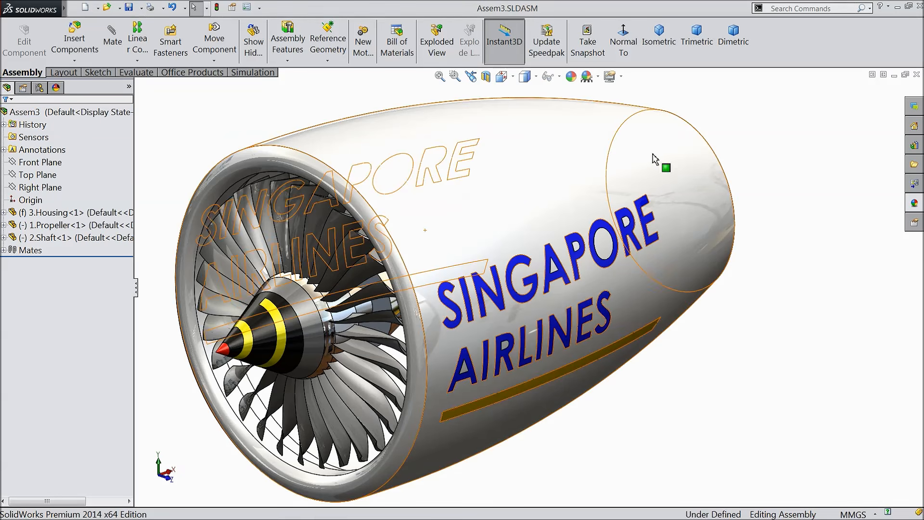
Step: Show the MotionManager, open Motion Study 1 and update its initial animation state to the propeller's new position
right_click(776, 43)
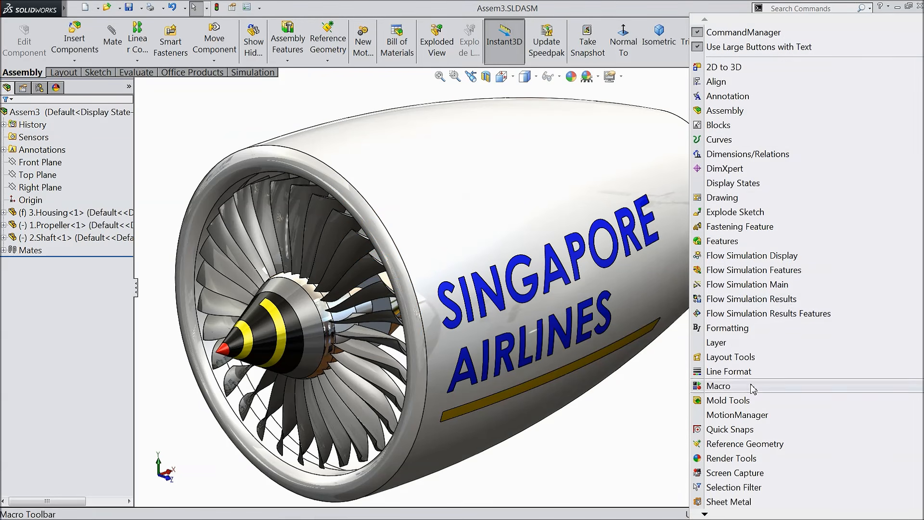
left_click(732, 415)
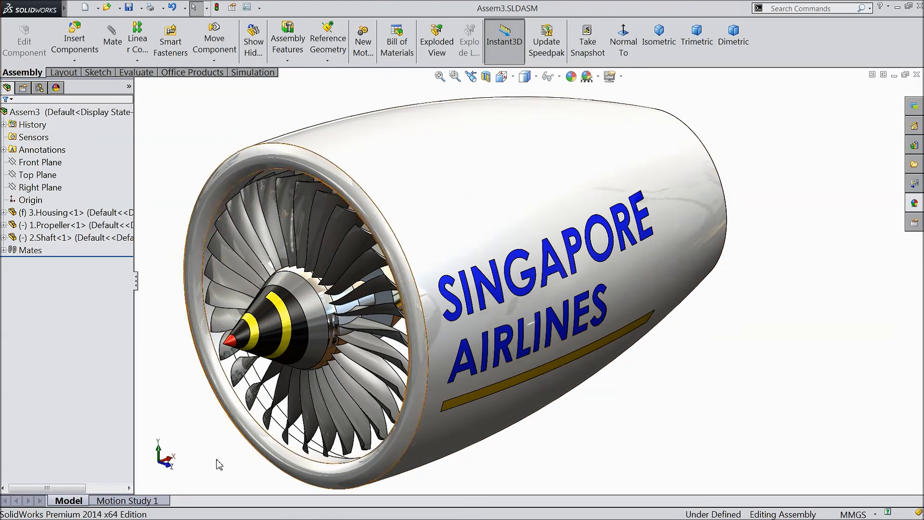
left_click(137, 501)
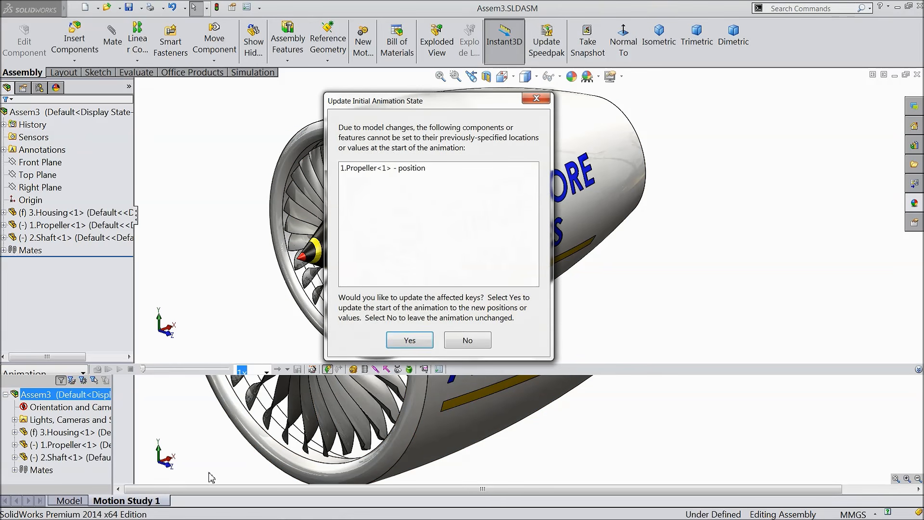
left_click(408, 341)
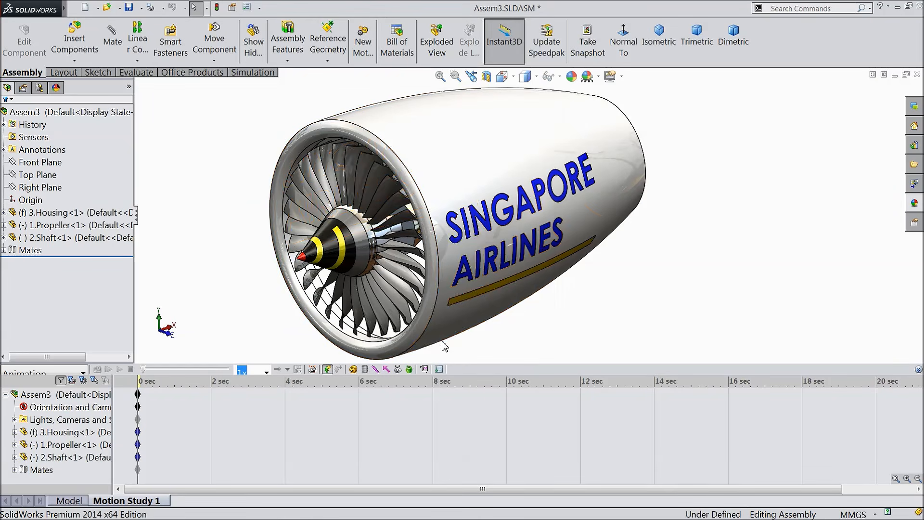
Step: Set the motion study to 25 frames per second and extend its duration to 15 seconds
left_click(439, 369)
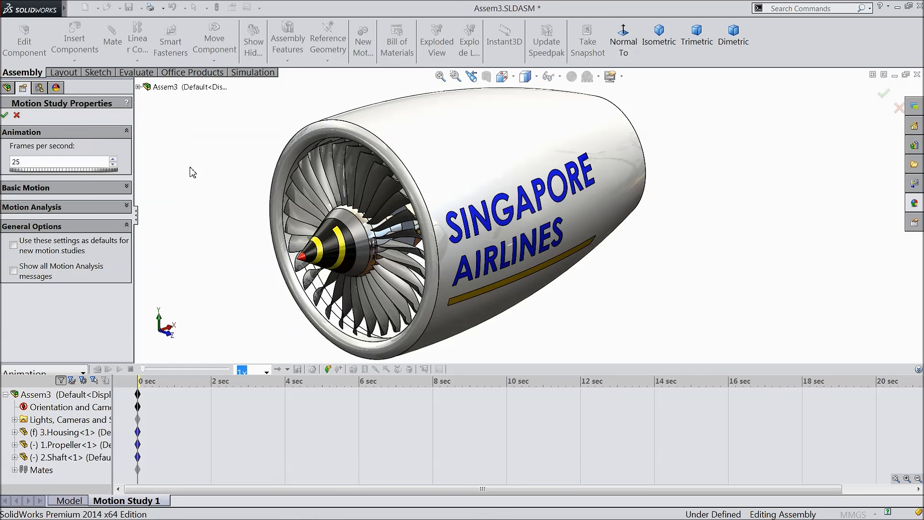
left_click(6, 115)
left_click(154, 397)
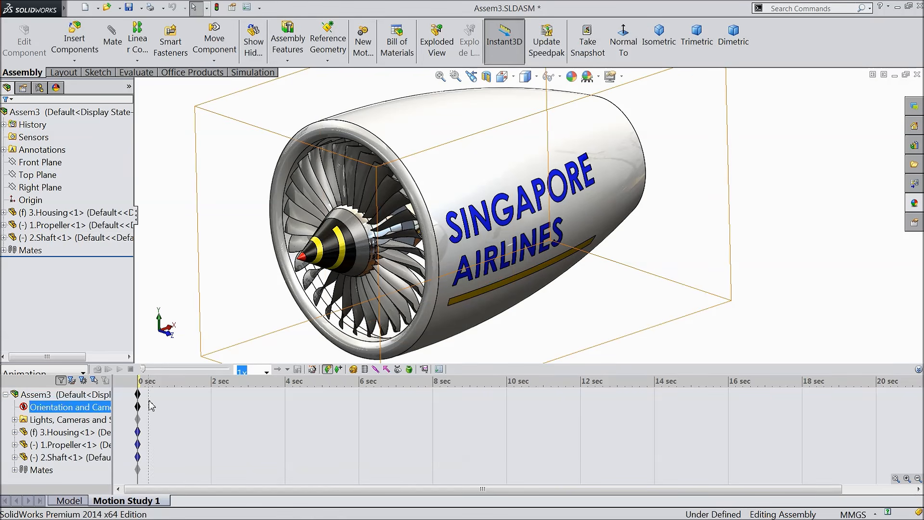
left_click_drag(139, 395, 301, 398)
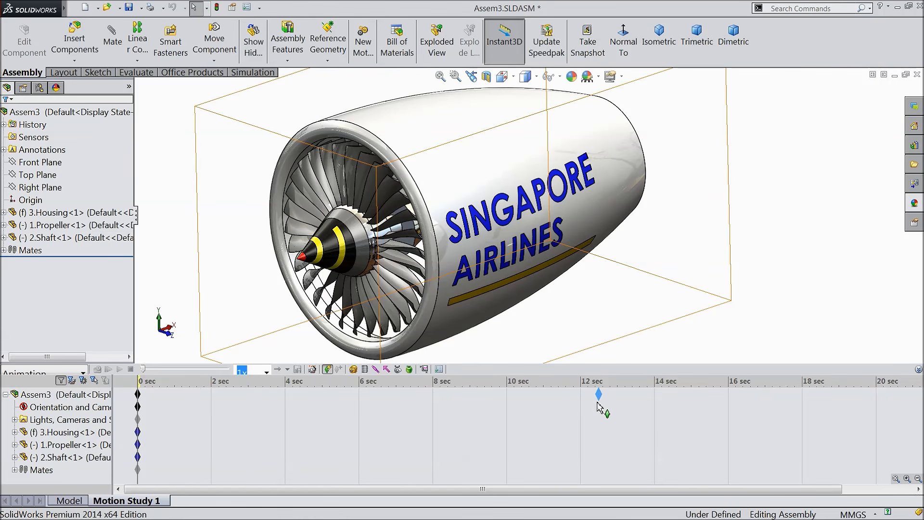
left_click_drag(694, 408, 694, 409)
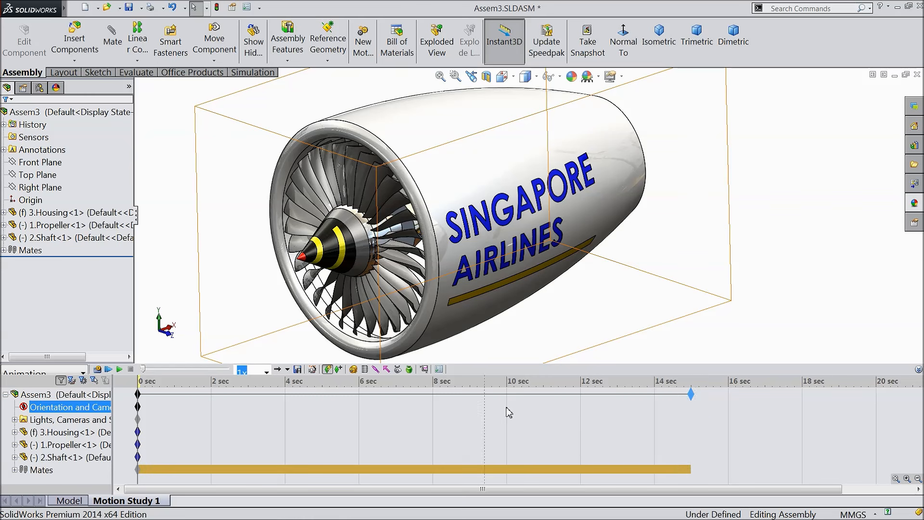
Step: Add a constant-speed rotary motor of 70 RPM to the propeller's hub face
left_click(354, 369)
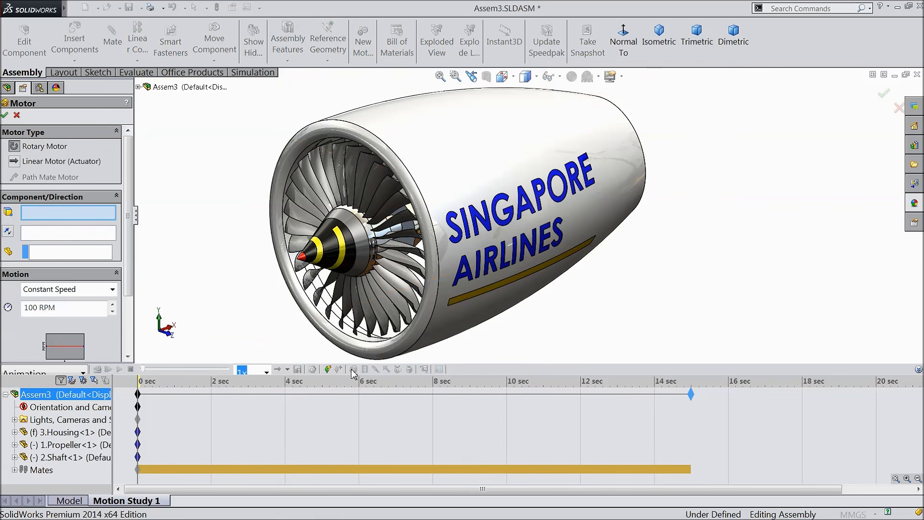
left_click(371, 236)
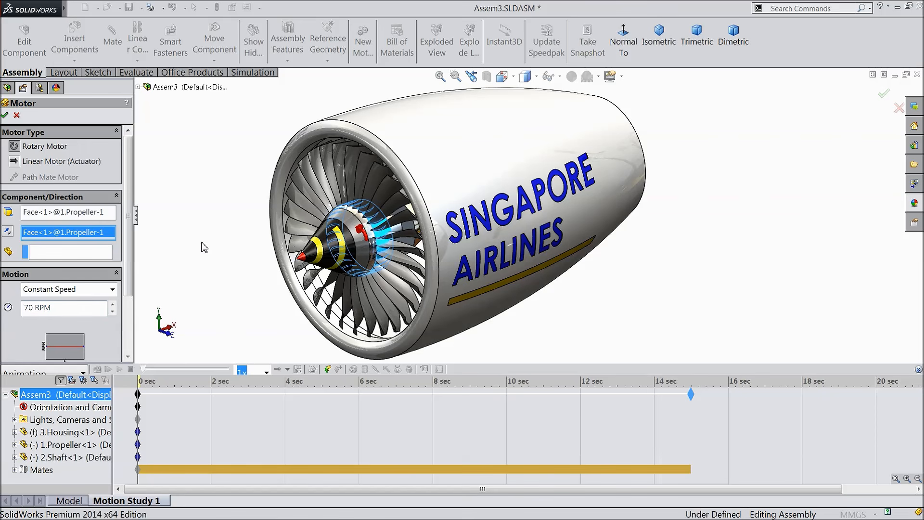
left_click(5, 116)
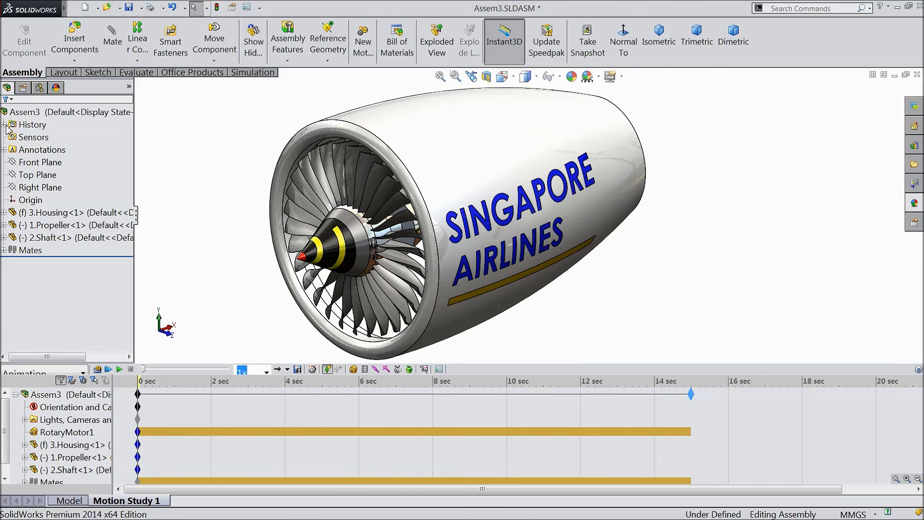
Step: Play the motion study, and replay it with the timeline collapsed to examine the spinning propeller in a larger view
left_click(120, 369)
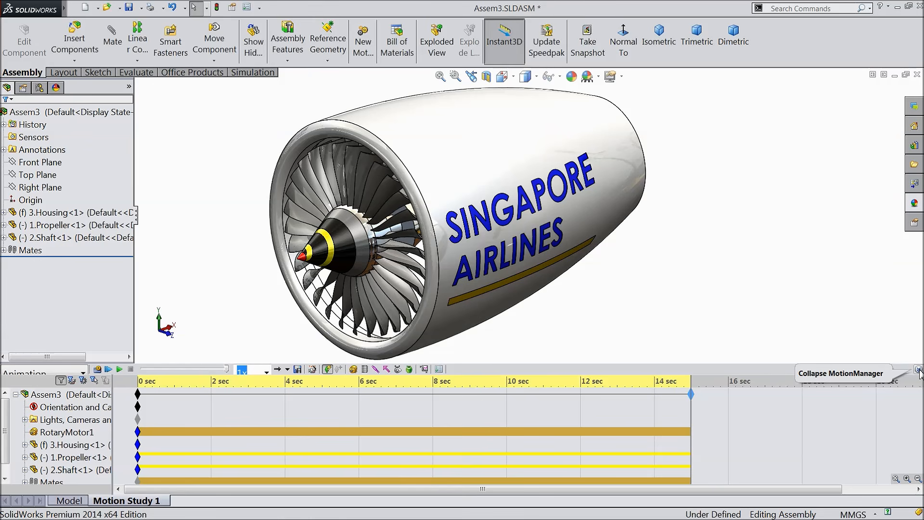
left_click(919, 370)
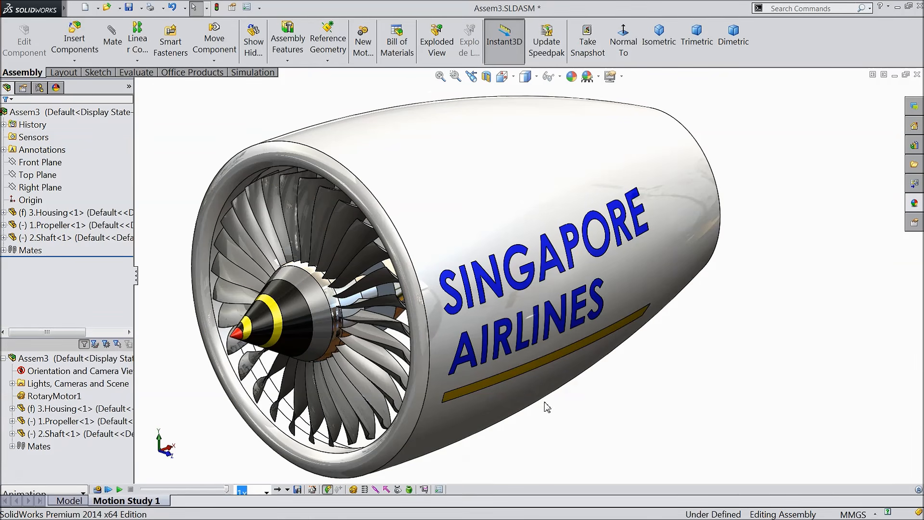
left_click(119, 489)
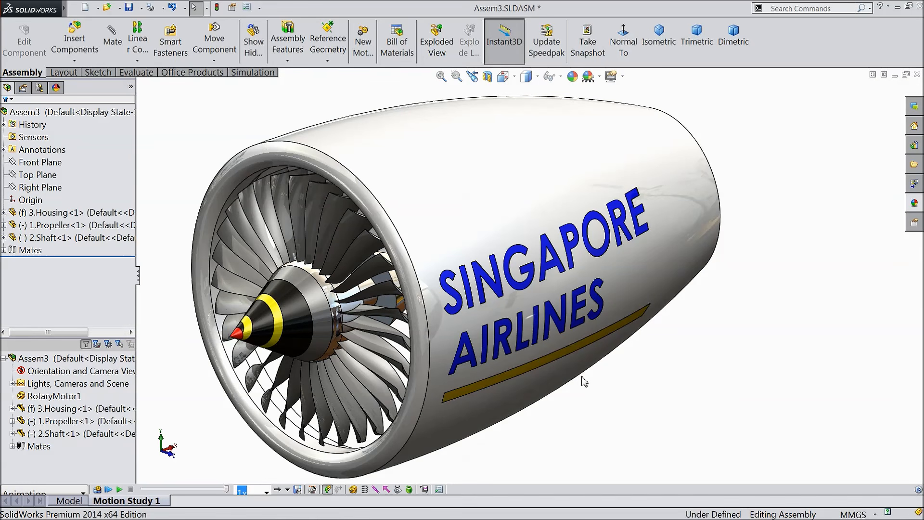
left_click(918, 489)
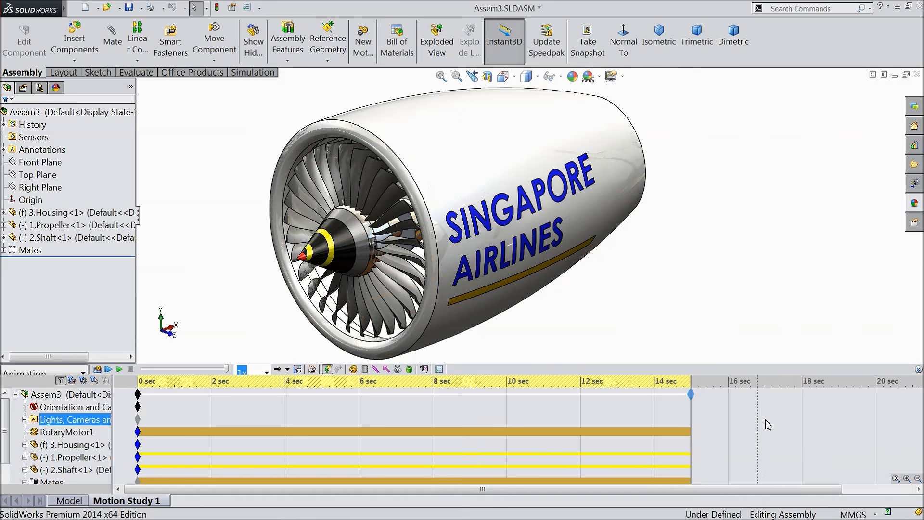
Step: Move the time bar to 5 seconds and place a key for the housing there
left_click(709, 408)
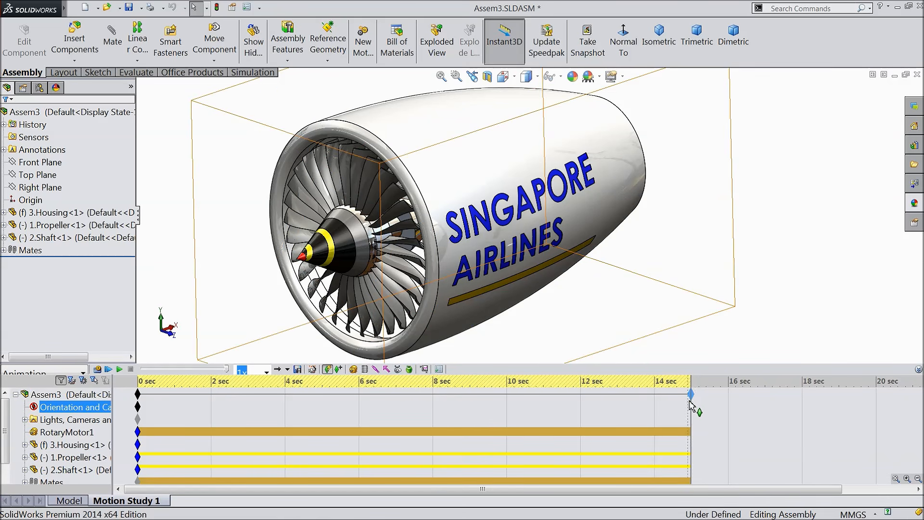
left_click_drag(692, 408, 552, 408)
left_click_drag(366, 402, 322, 402)
left_click(327, 448)
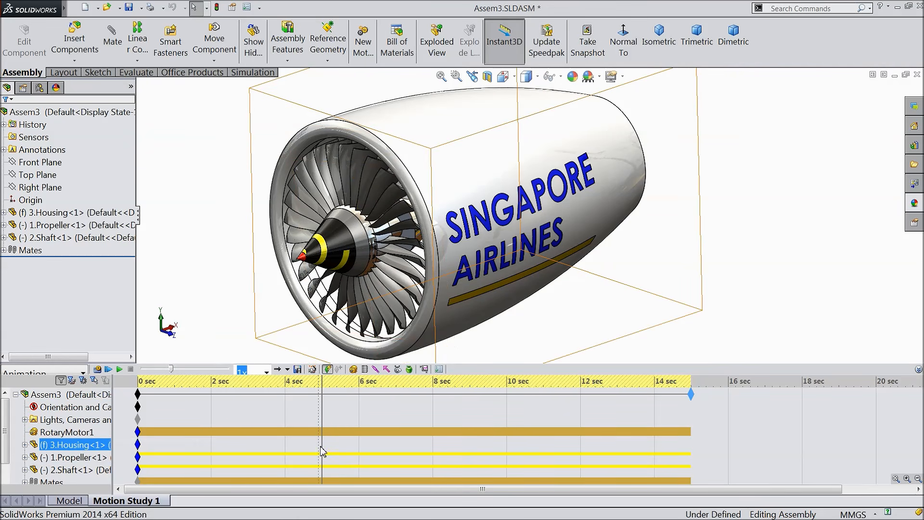
right_click(323, 447)
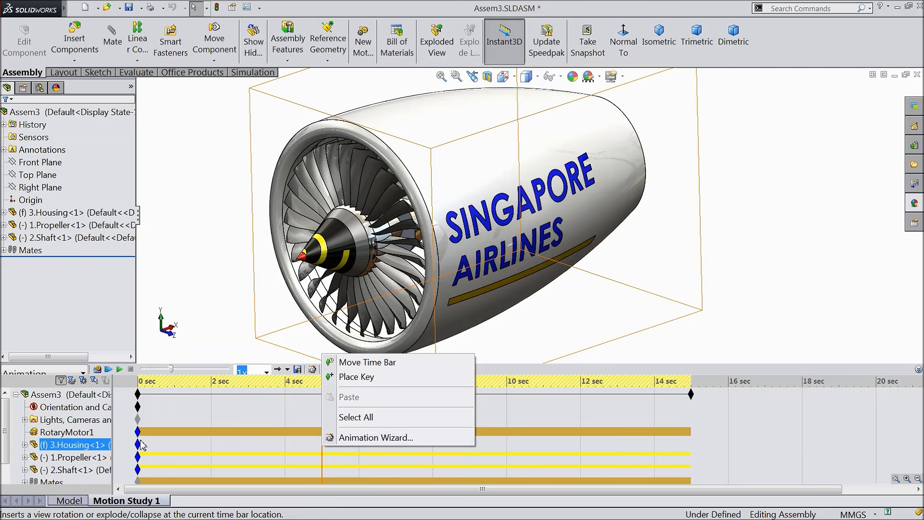
left_click(367, 378)
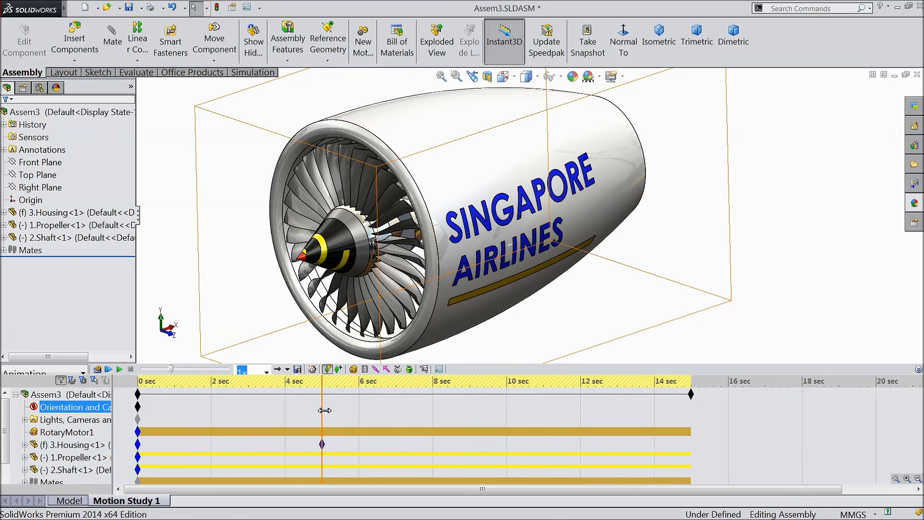
Step: Place another housing key at 10 seconds and move the time bar to 15 seconds
left_click_drag(323, 410, 506, 430)
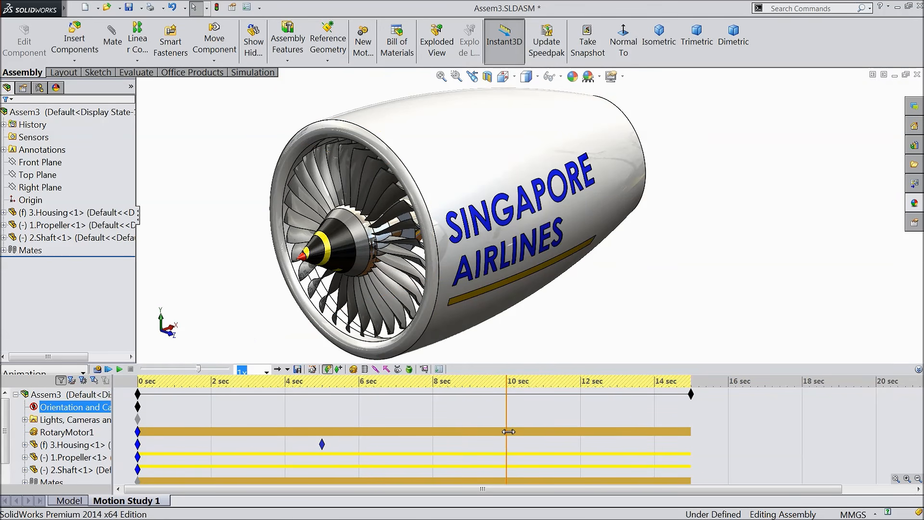
left_click(509, 444)
right_click(509, 444)
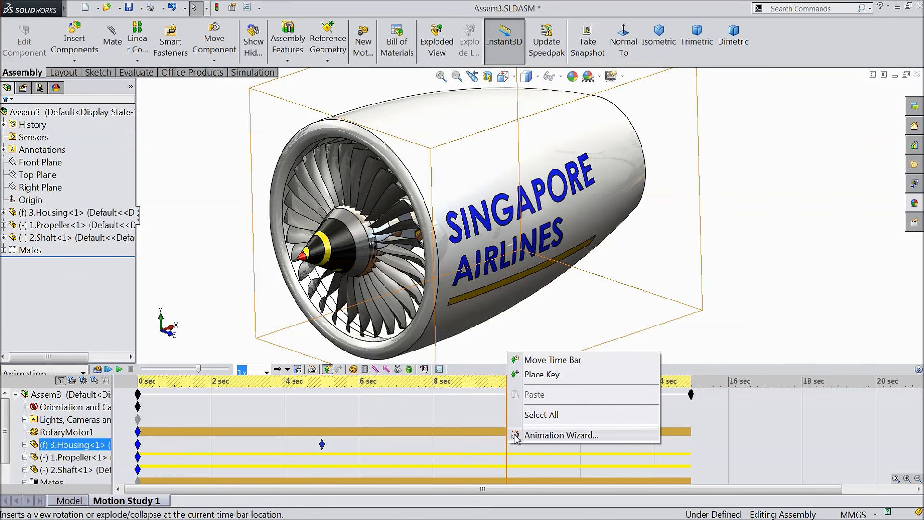
left_click(538, 377)
left_click_drag(506, 410, 692, 410)
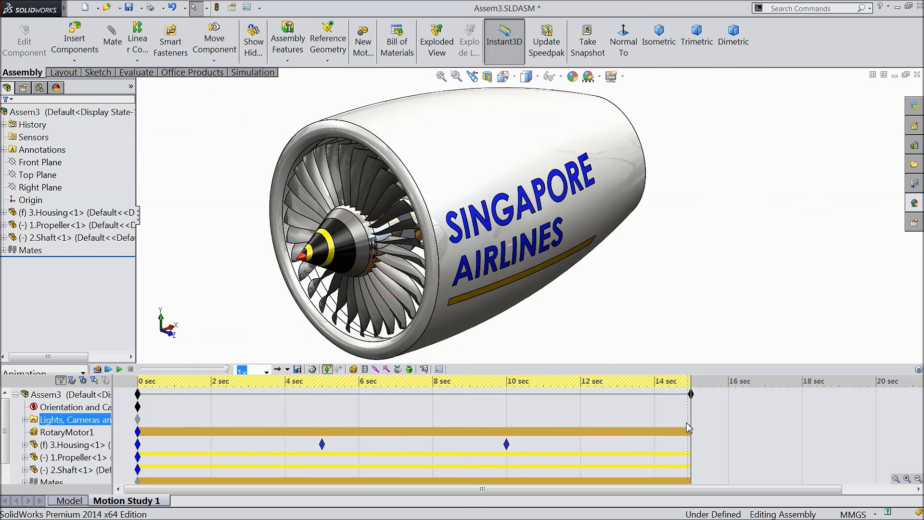
Step: Hide the housing at the 15-second mark of the motion study
left_click(689, 444)
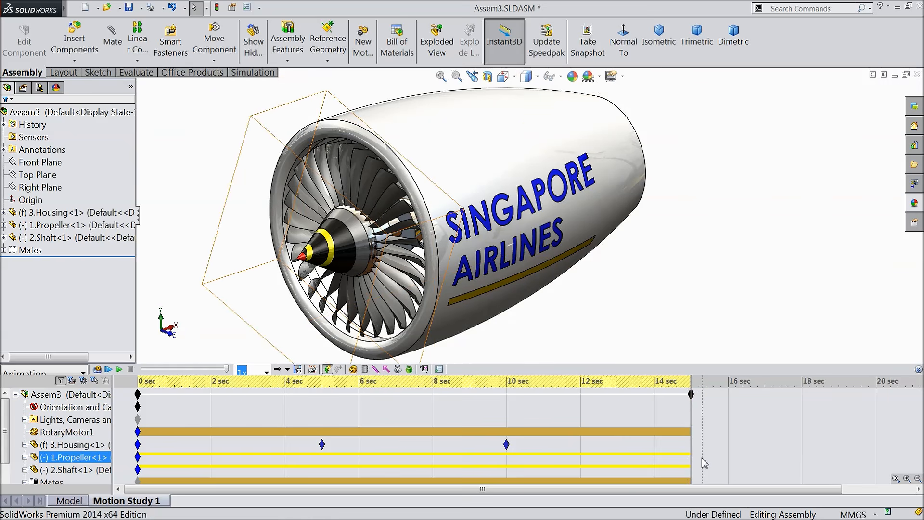
left_click(502, 126)
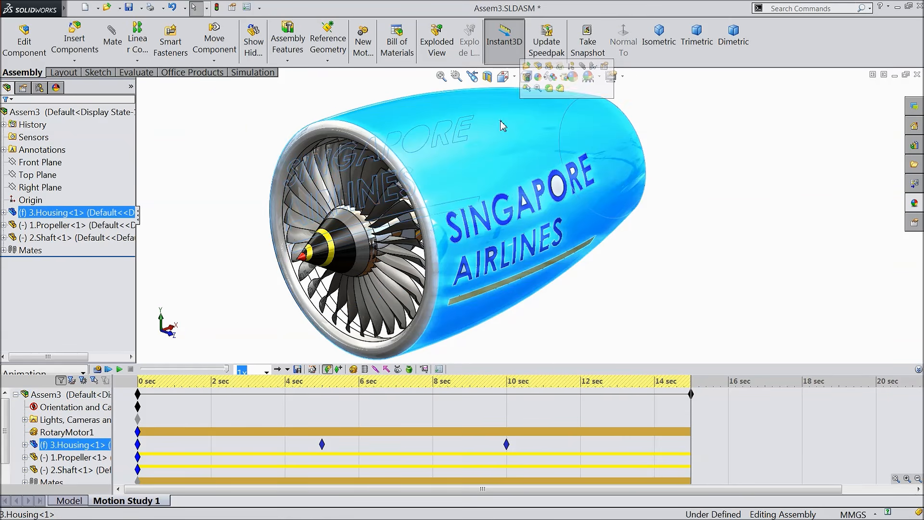
left_click(550, 69)
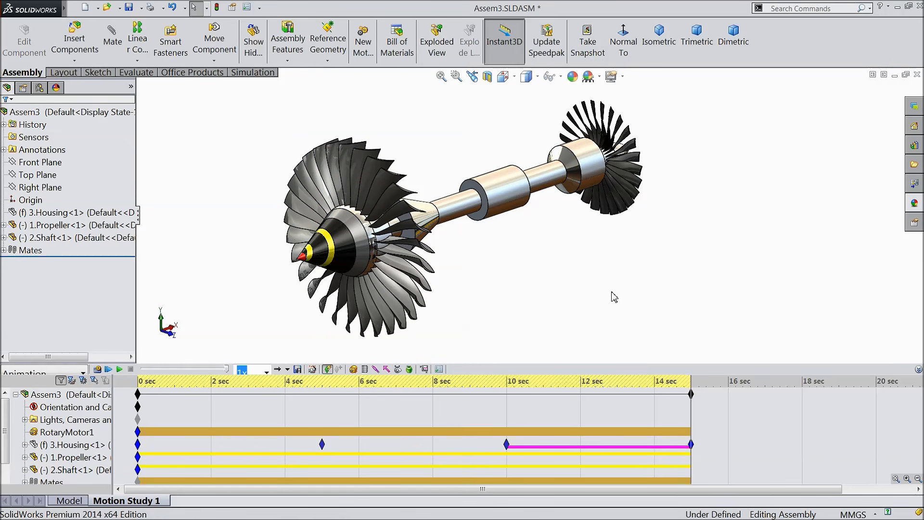
Step: Move the time bar back to 10 seconds and make the housing transparent at that point
left_click_drag(692, 412, 508, 412)
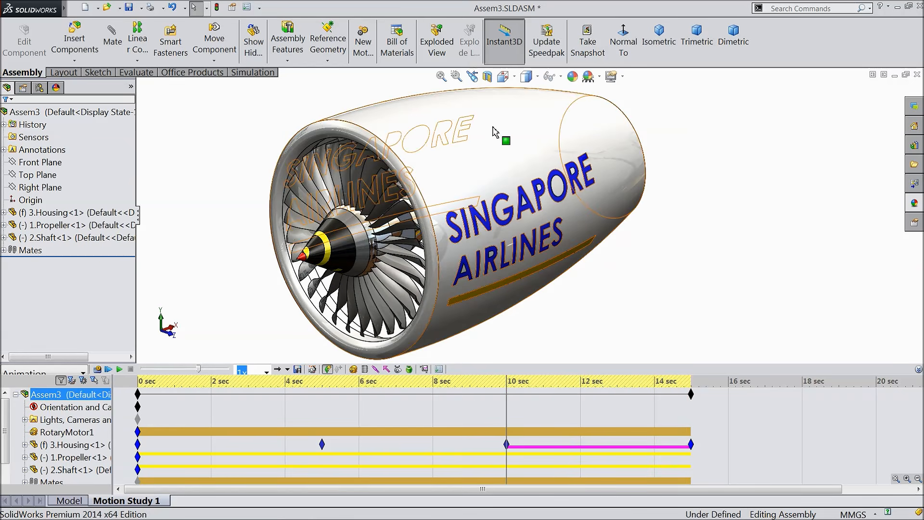
left_click(494, 132)
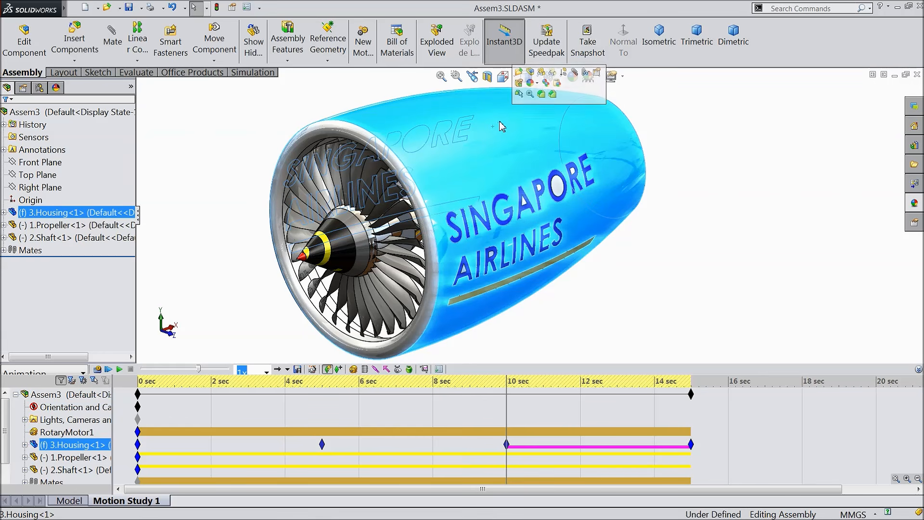
left_click(553, 75)
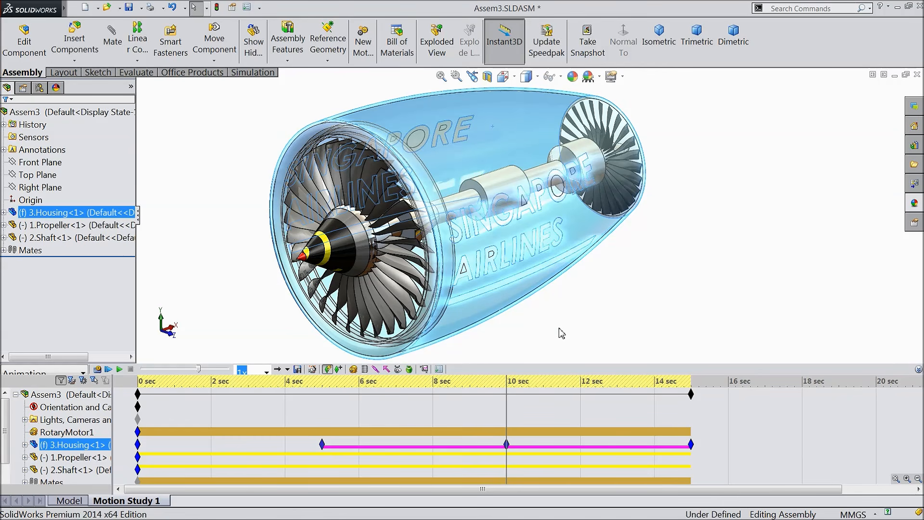
key("Escape")
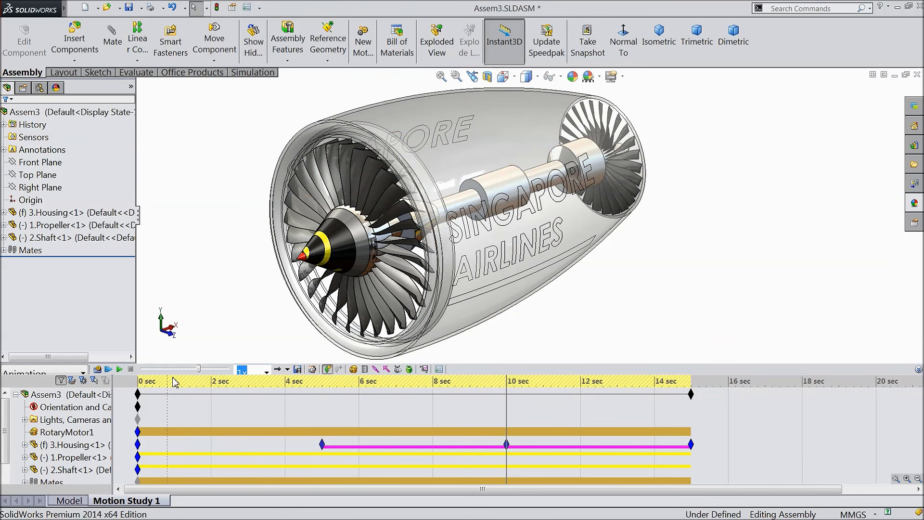
Step: Review the housing's transparency and hiding animation, replaying it with the timeline collapsed, and return to the assembly model
left_click(119, 370)
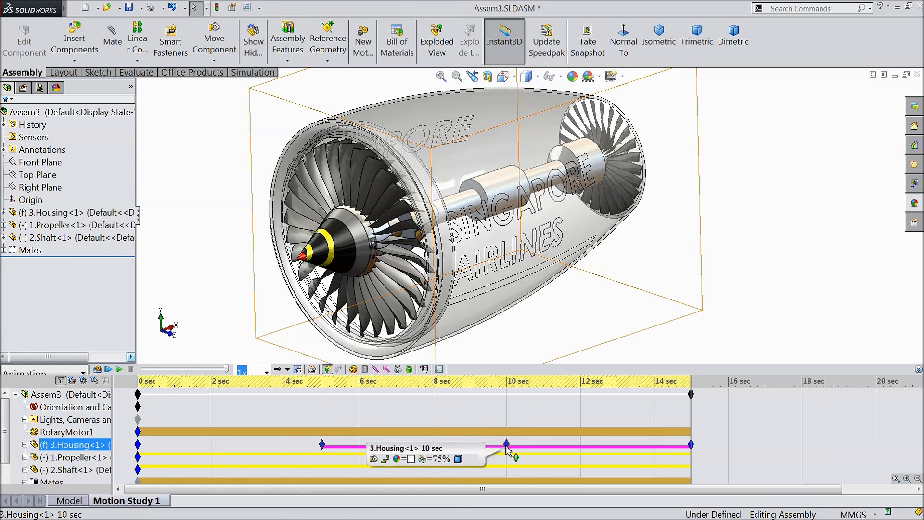
left_click(920, 370)
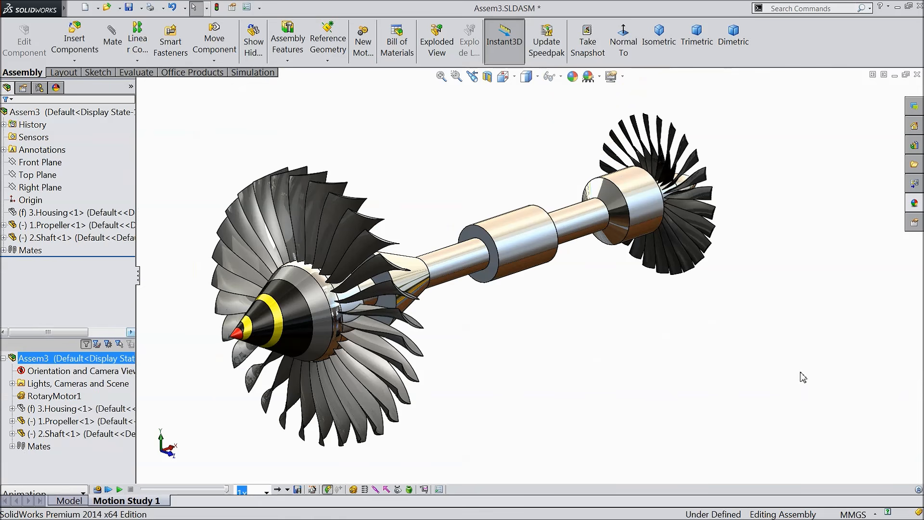
left_click(118, 489)
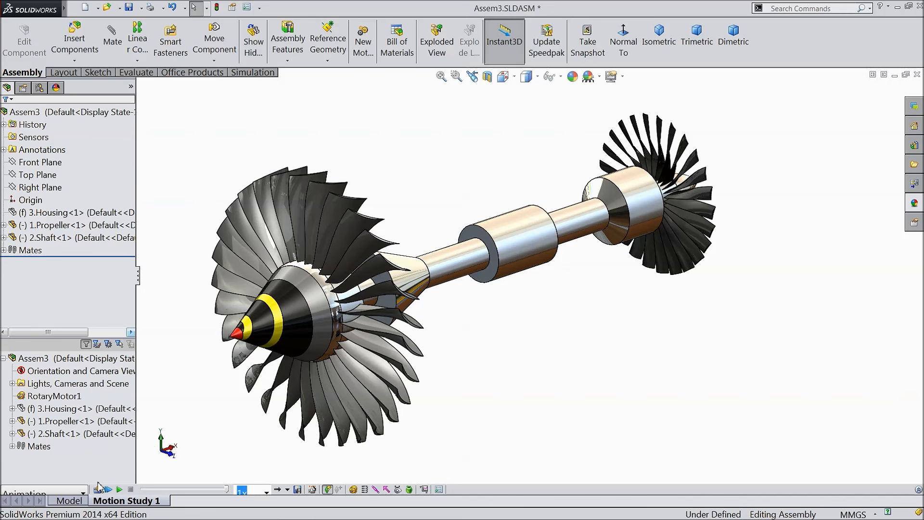
left_click(71, 501)
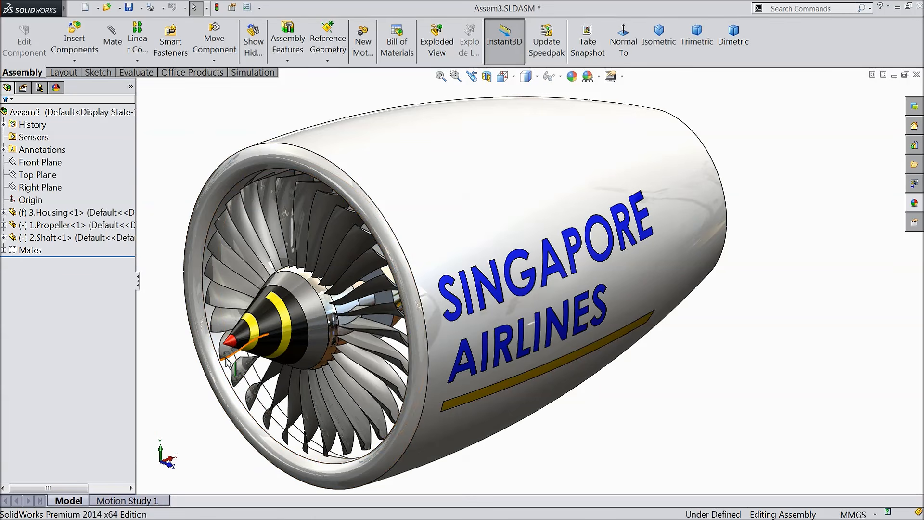